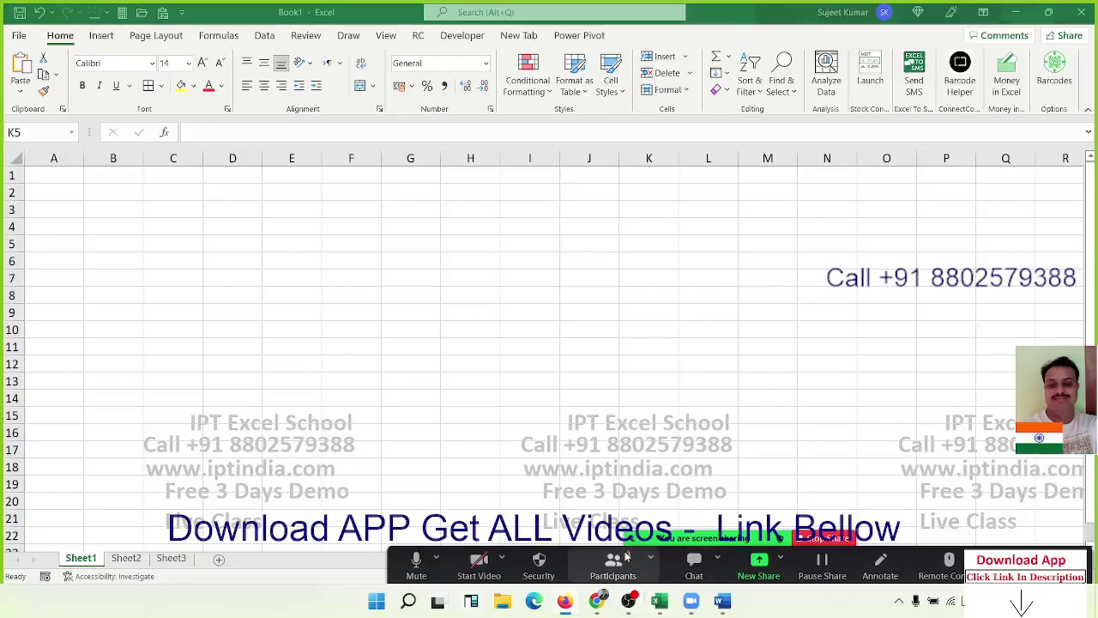
- Look through the meeting participants' actions and extra meeting options, then dismiss them without changes
left_click(612, 565)
left_click(669, 230)
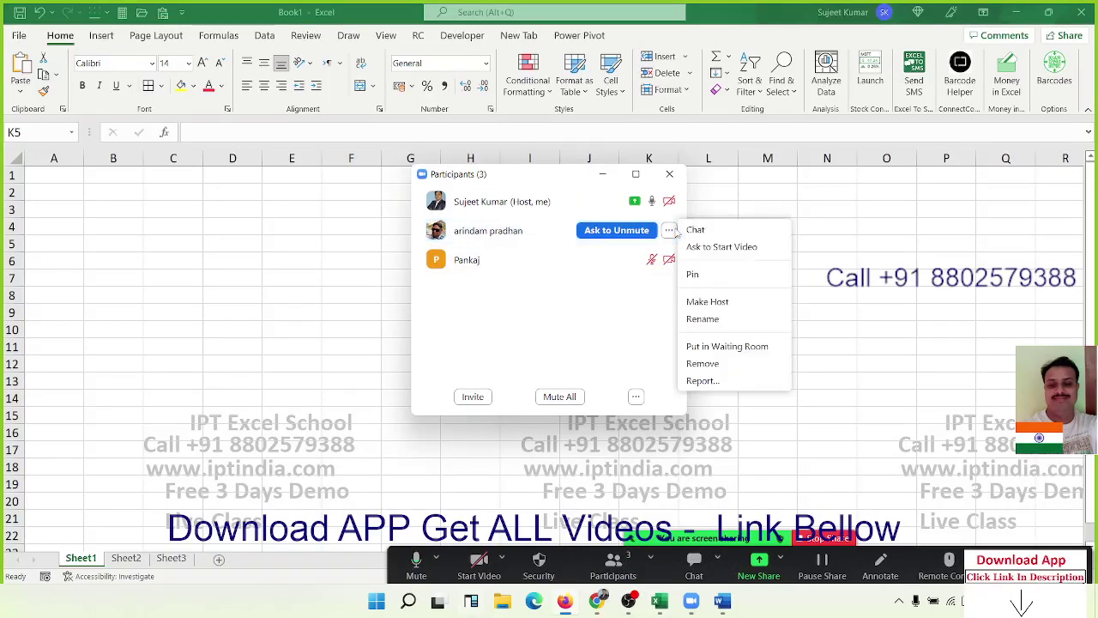
left_click(642, 304)
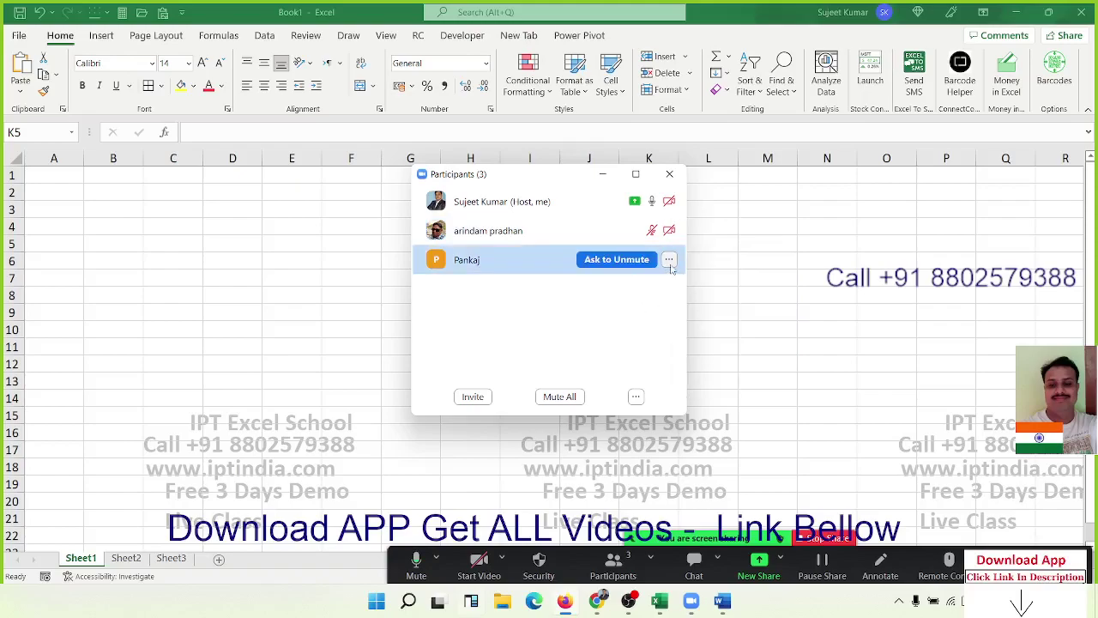
left_click(669, 259)
left_click(664, 292)
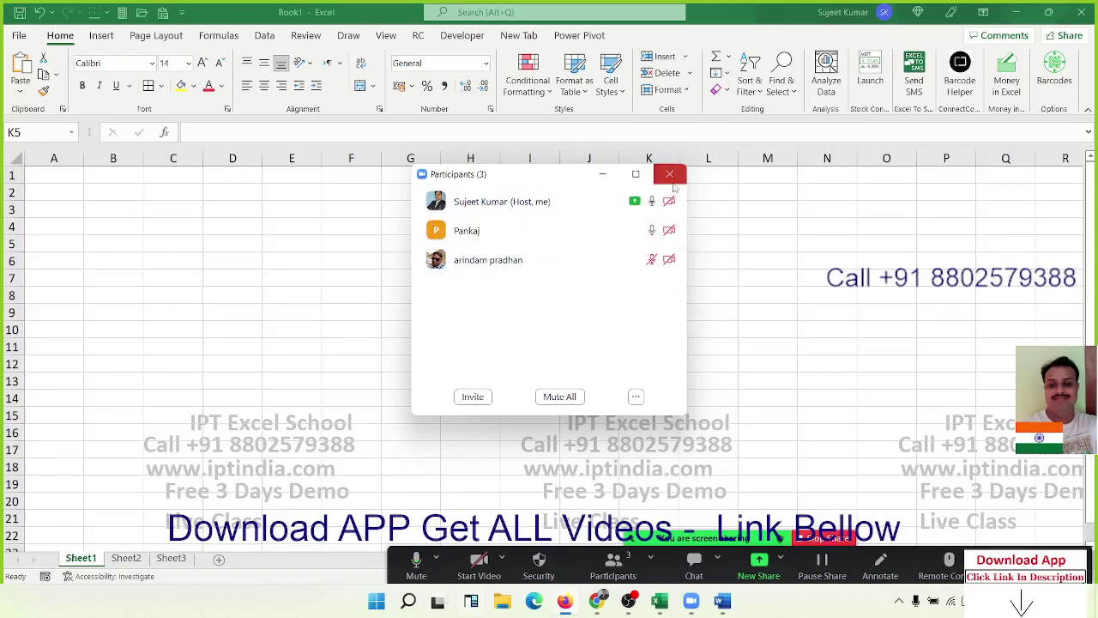
left_click(669, 174)
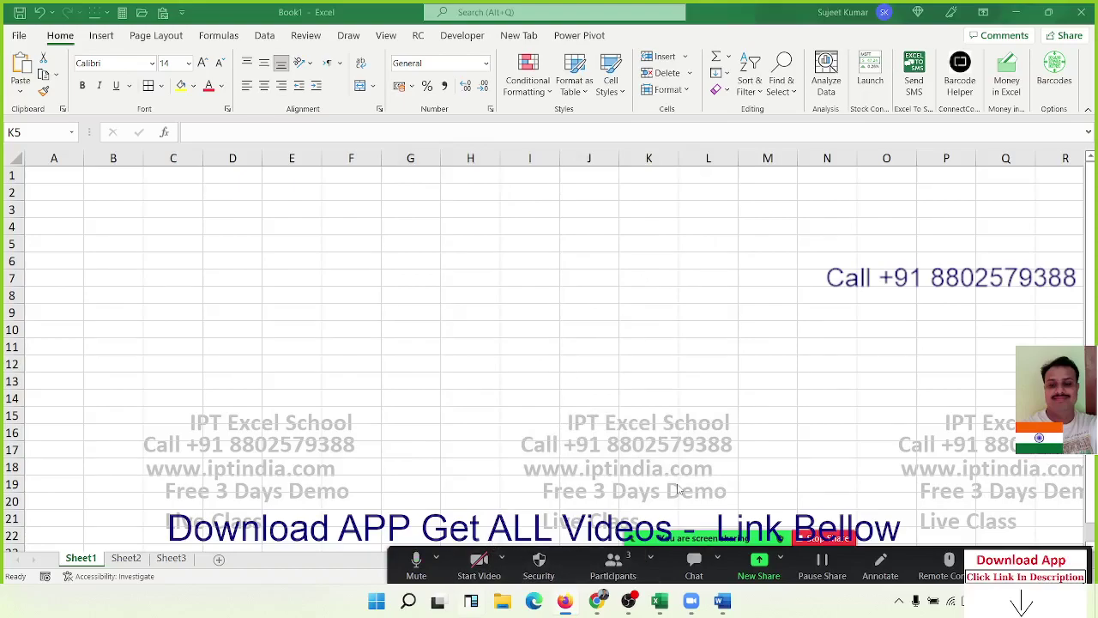
left_click(1017, 566)
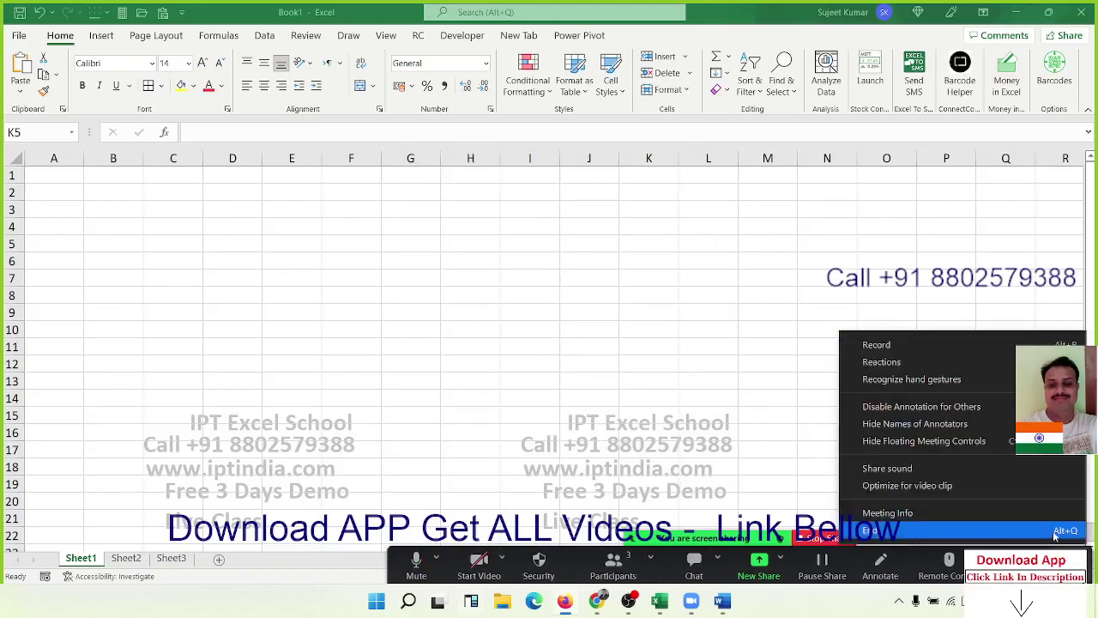
left_click(982, 352)
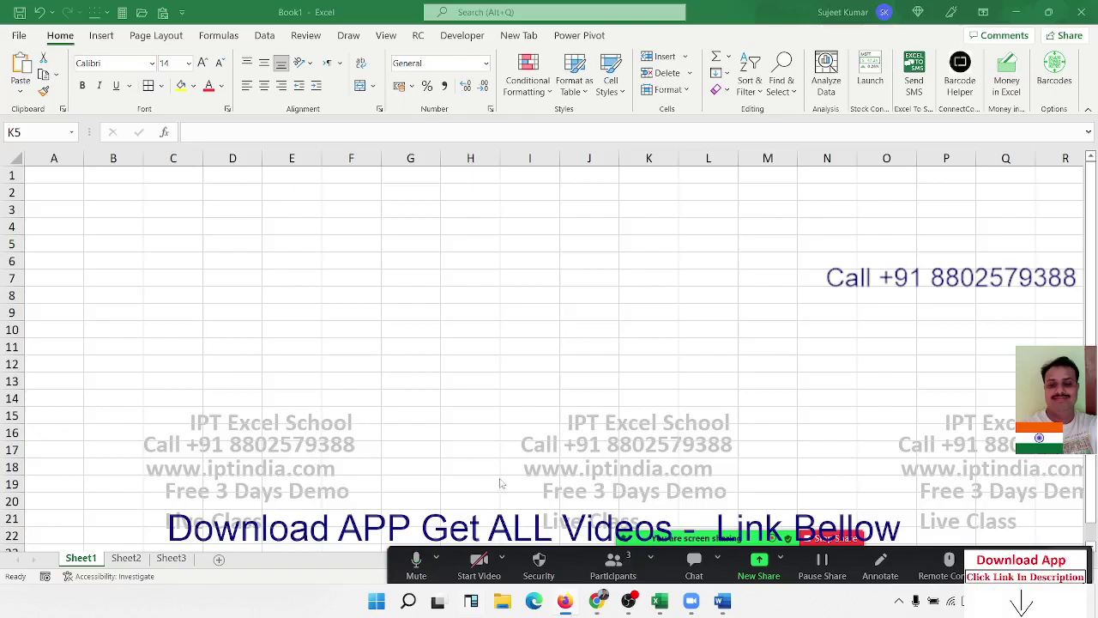
- Search Google for 'dashboard' in a new Chrome tab and browse the image results
mouse_move(598, 598)
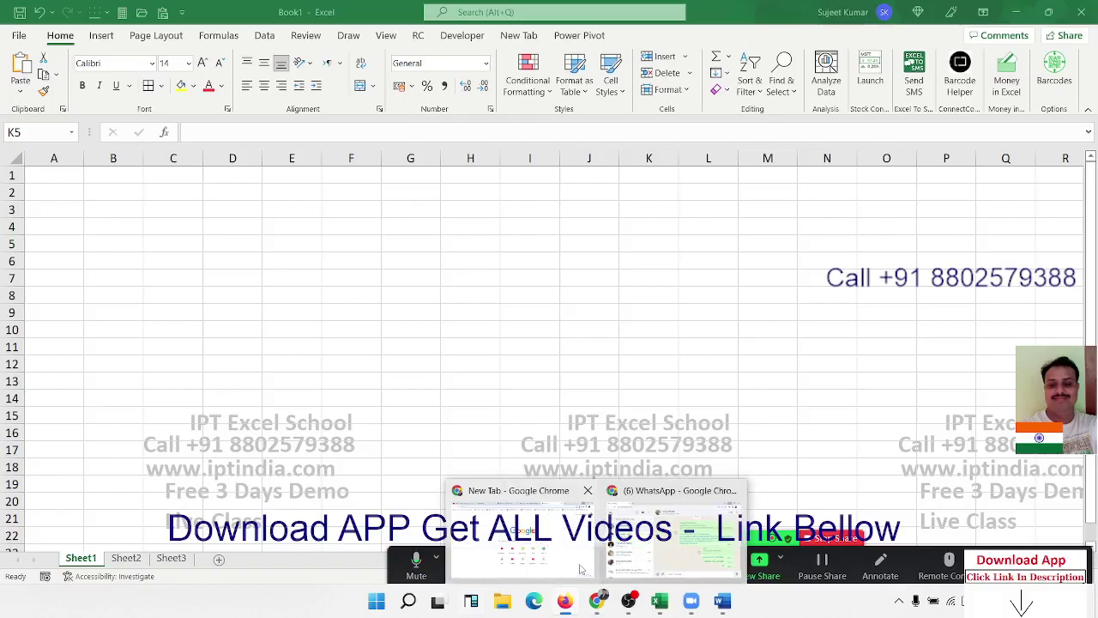
left_click(515, 528)
left_click(387, 299)
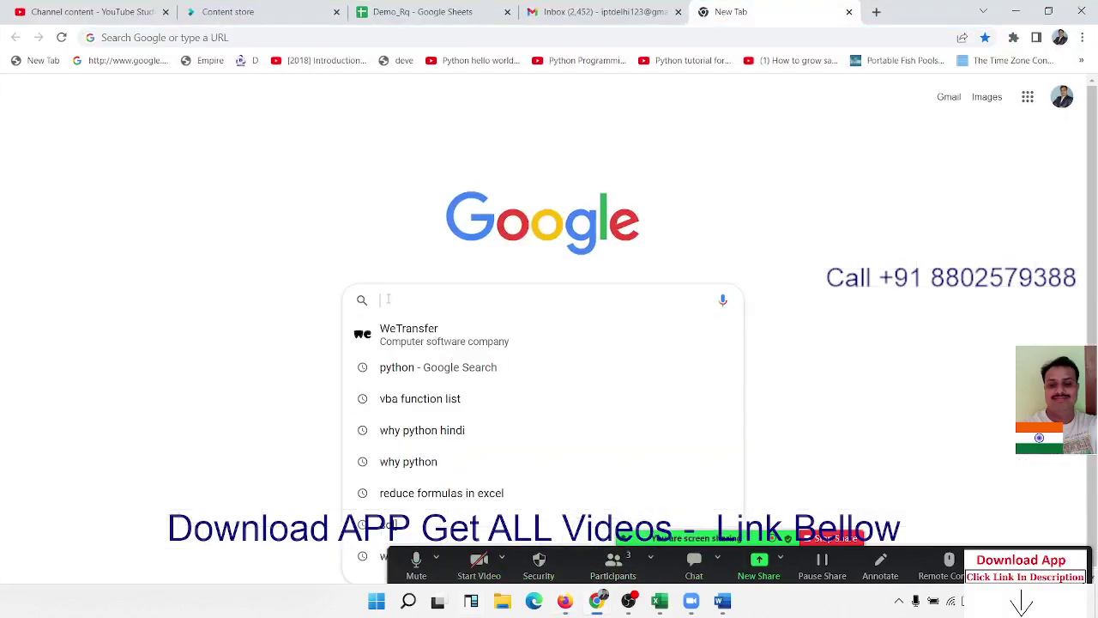
type("dashb")
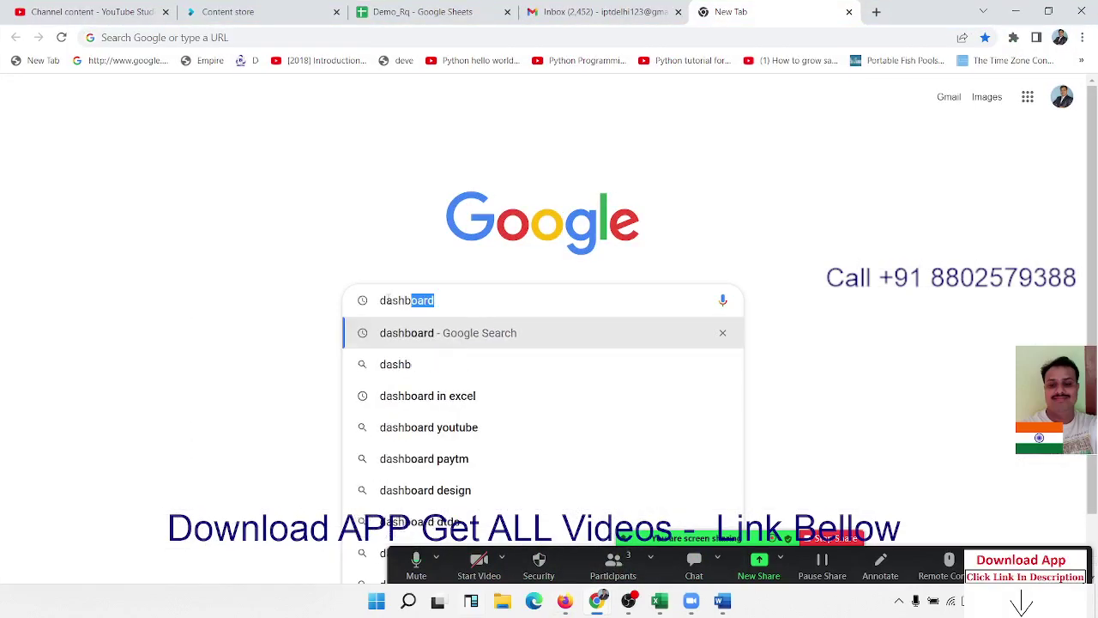
type("oard")
key("Return")
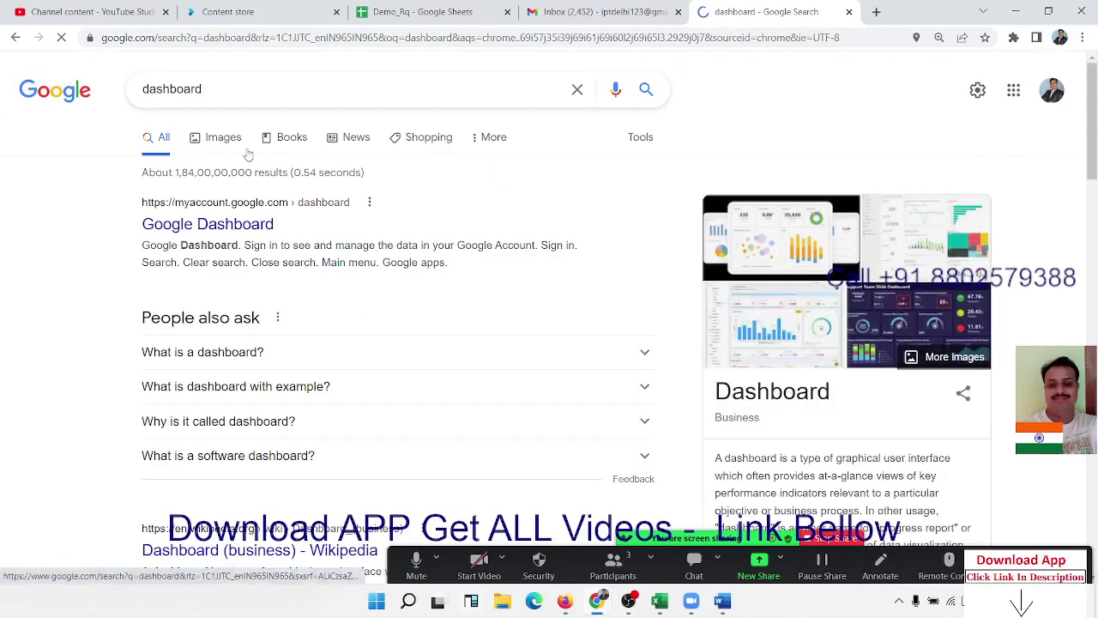
left_click(241, 149)
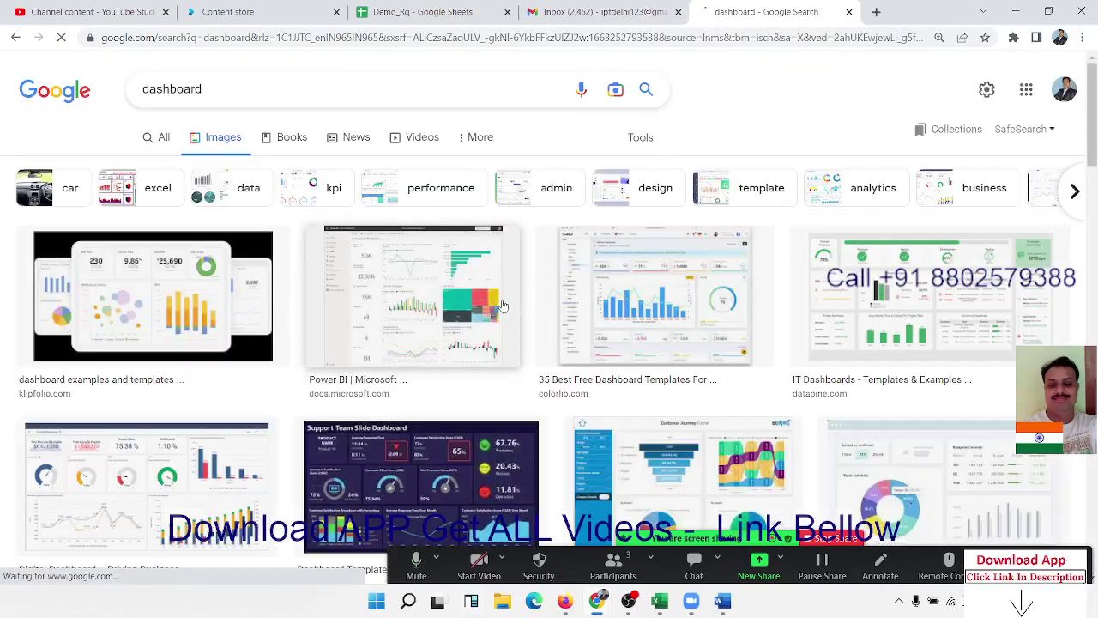
scroll(505, 305, "down", 3)
scroll(505, 305, "down", 3)
scroll(504, 305, "down", 3)
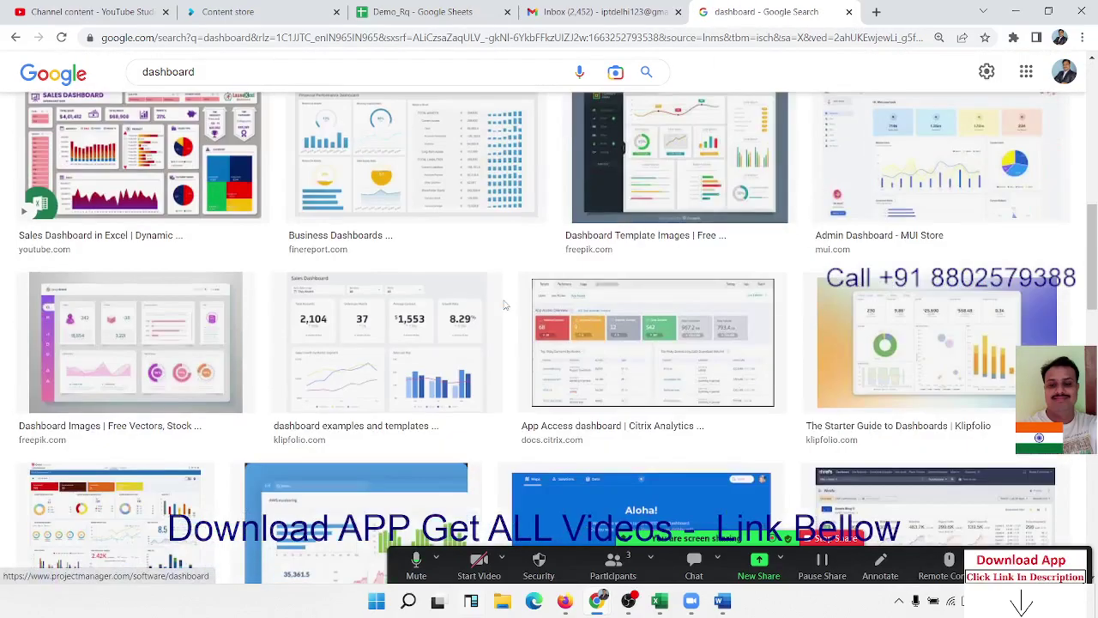
scroll(504, 305, "up", 3)
scroll(505, 306, "up", 3)
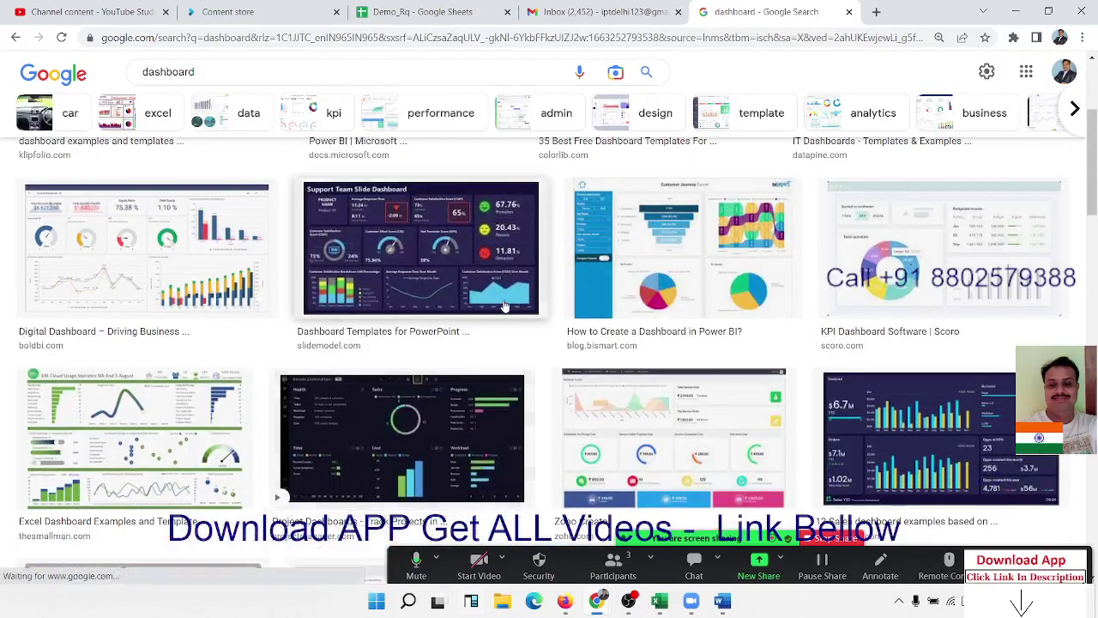
scroll(504, 305, "down", 3)
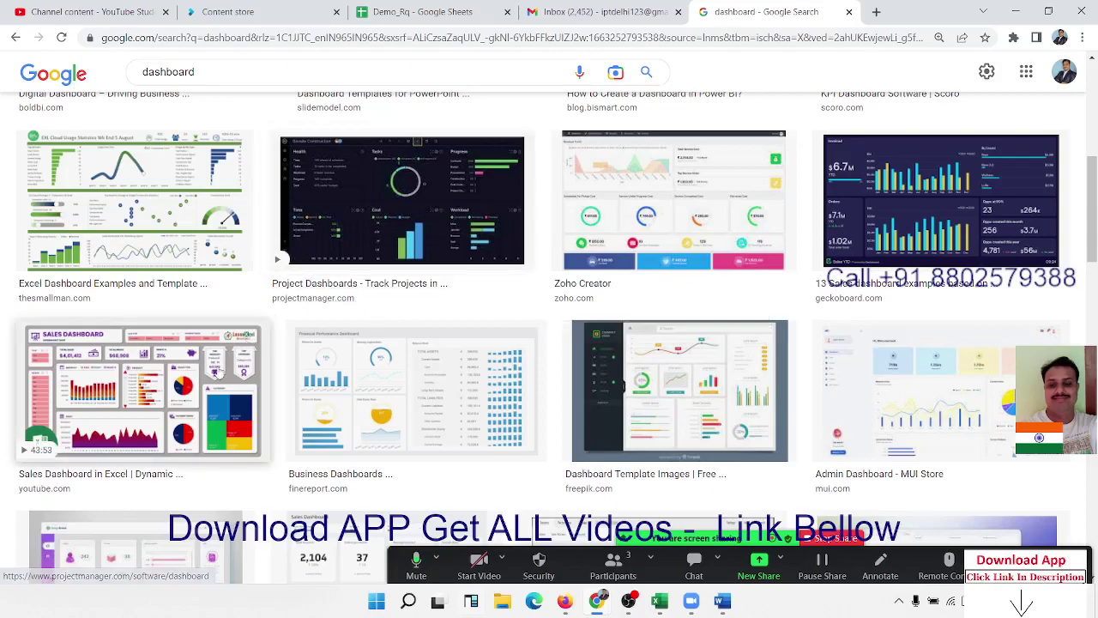
- Preview the YouTube result 'Sales Dashboard in Excel | Dynamic Excel Dashboard for Sales'
left_click(182, 387)
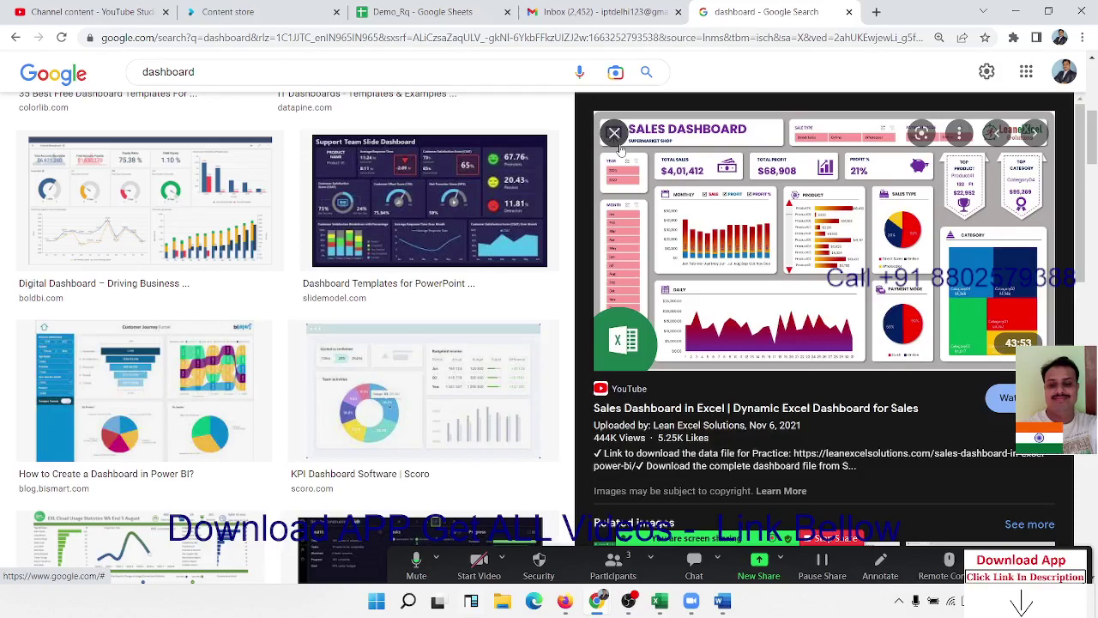
mouse_move(659, 603)
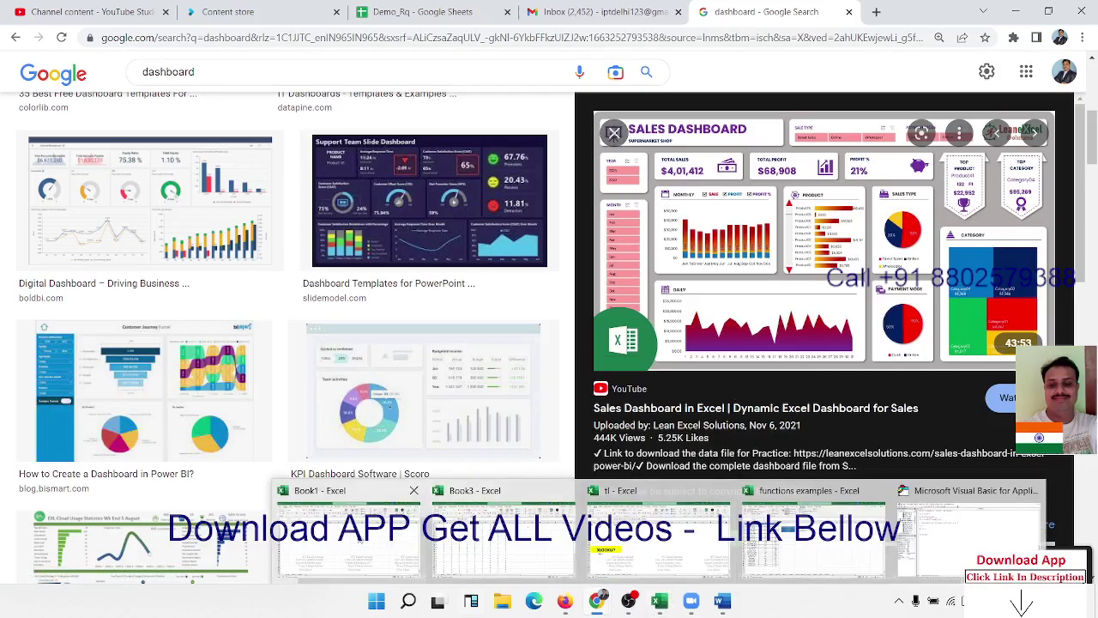
- From Book1, open DA-Sales from Recent workbooks, review its dashboard, then close it
left_click(347, 536)
left_click(19, 35)
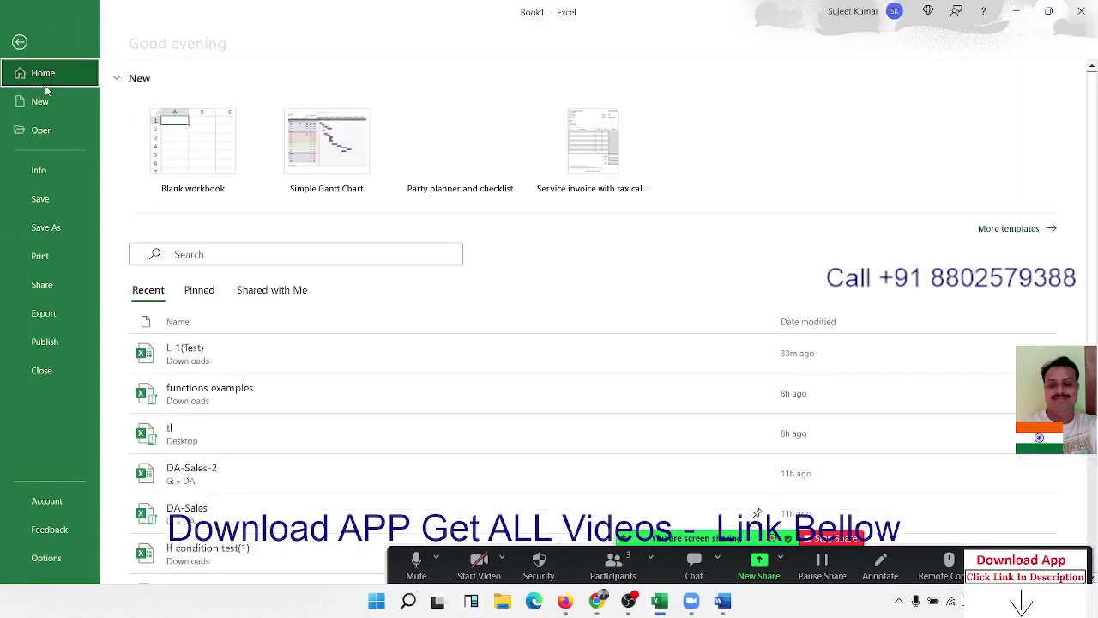
left_click(51, 129)
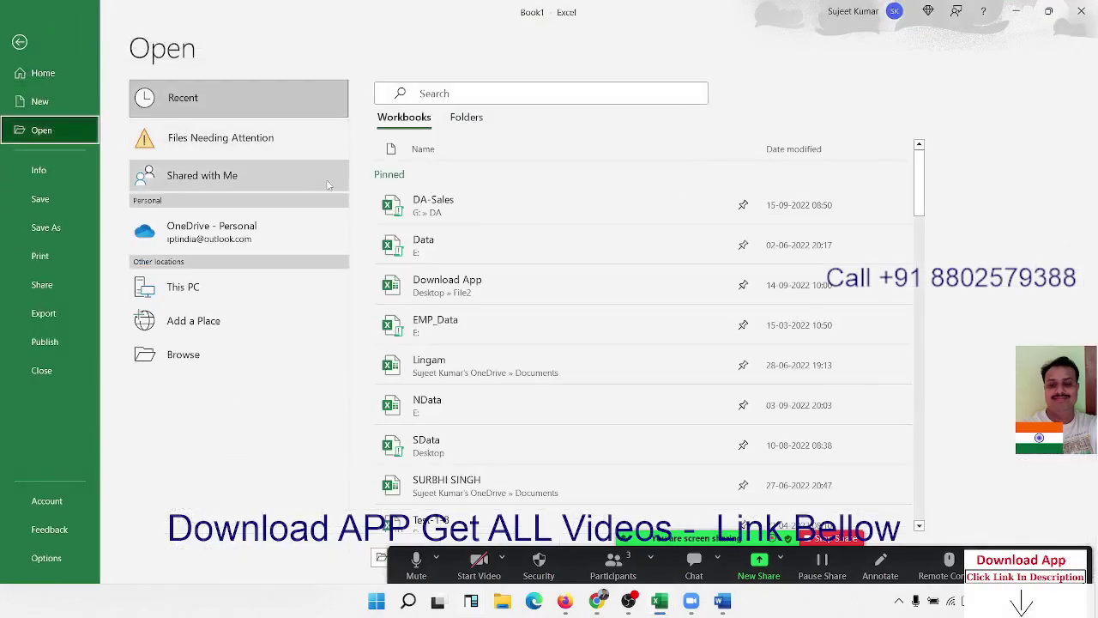
left_click(456, 210)
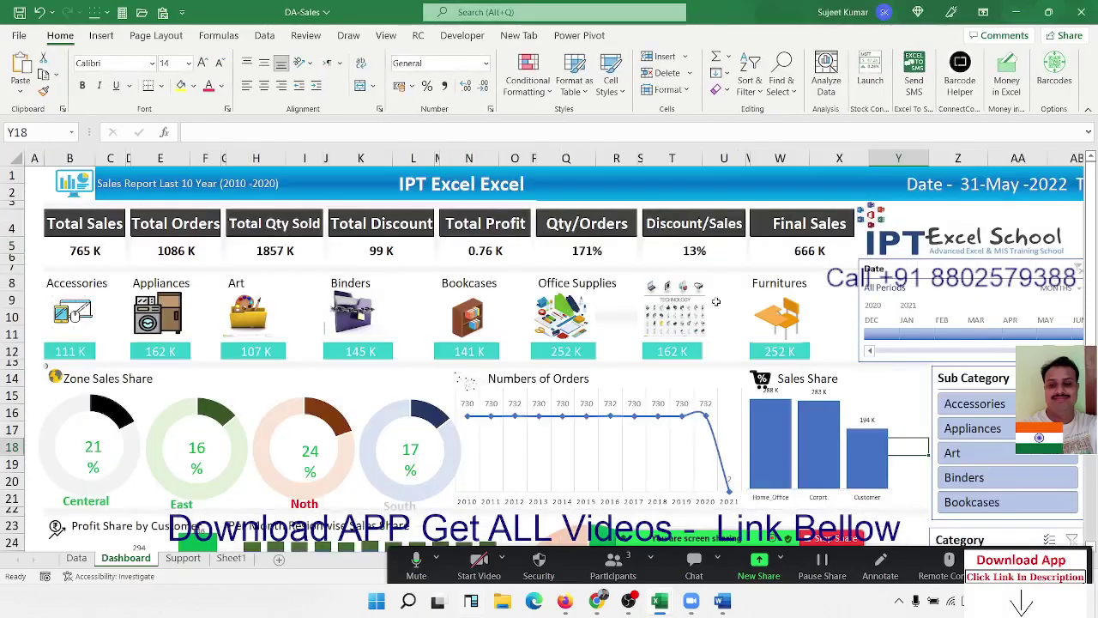
scroll(716, 301, "down", 3)
scroll(716, 301, "down", 4)
scroll(716, 303, "up", 3)
scroll(716, 305, "up", 4)
left_click(1081, 12)
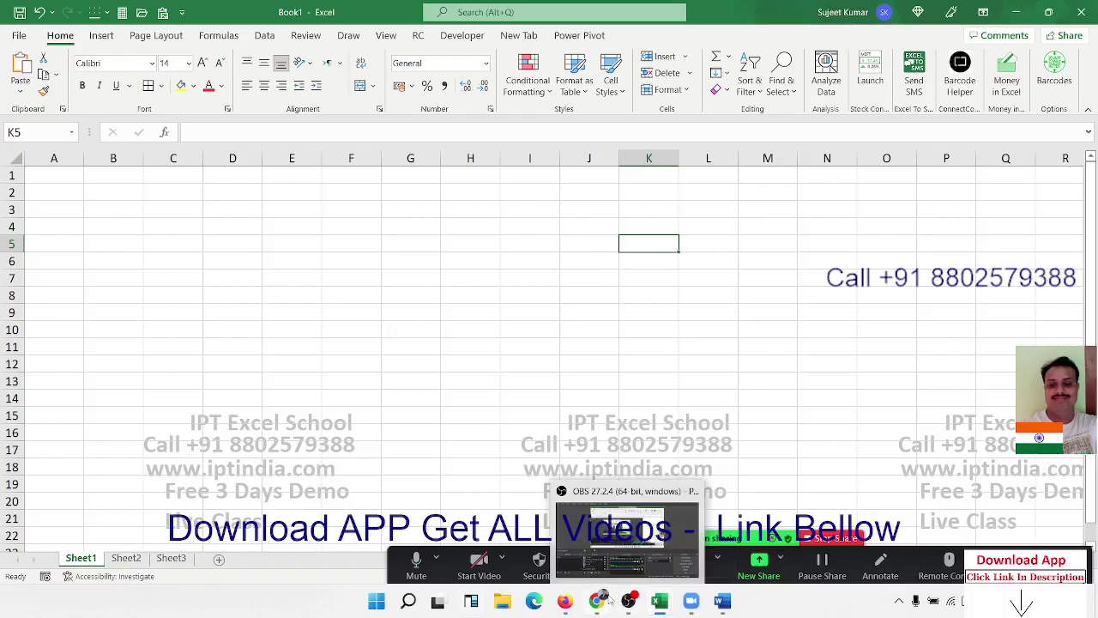
- Leave the image preview and replace the Google query with 'power bi'
mouse_move(603, 594)
left_click(588, 566)
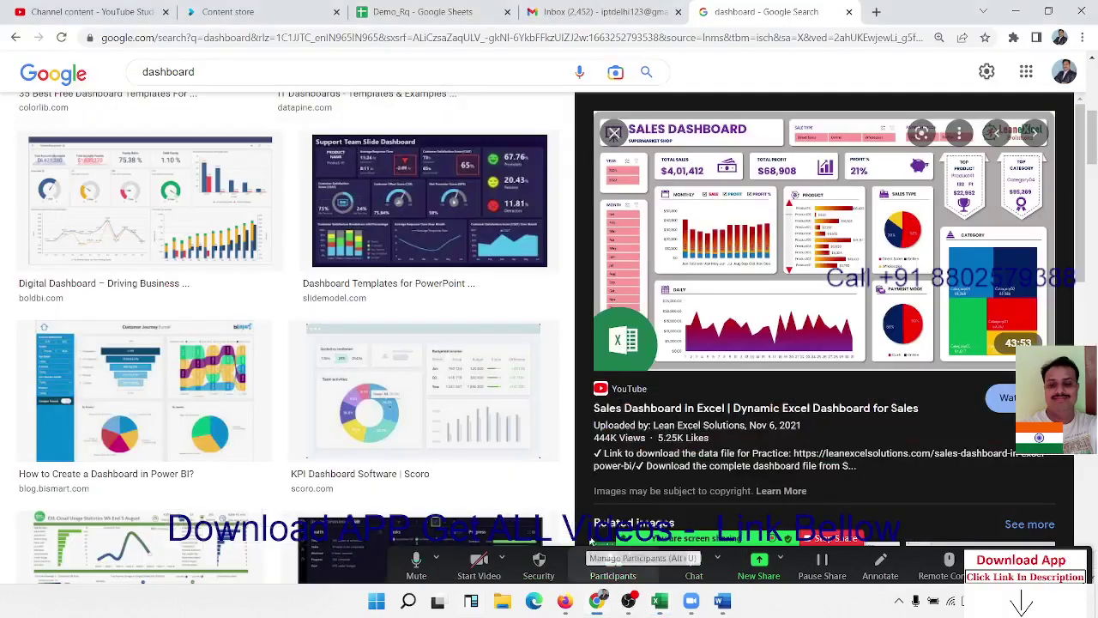
left_click(16, 37)
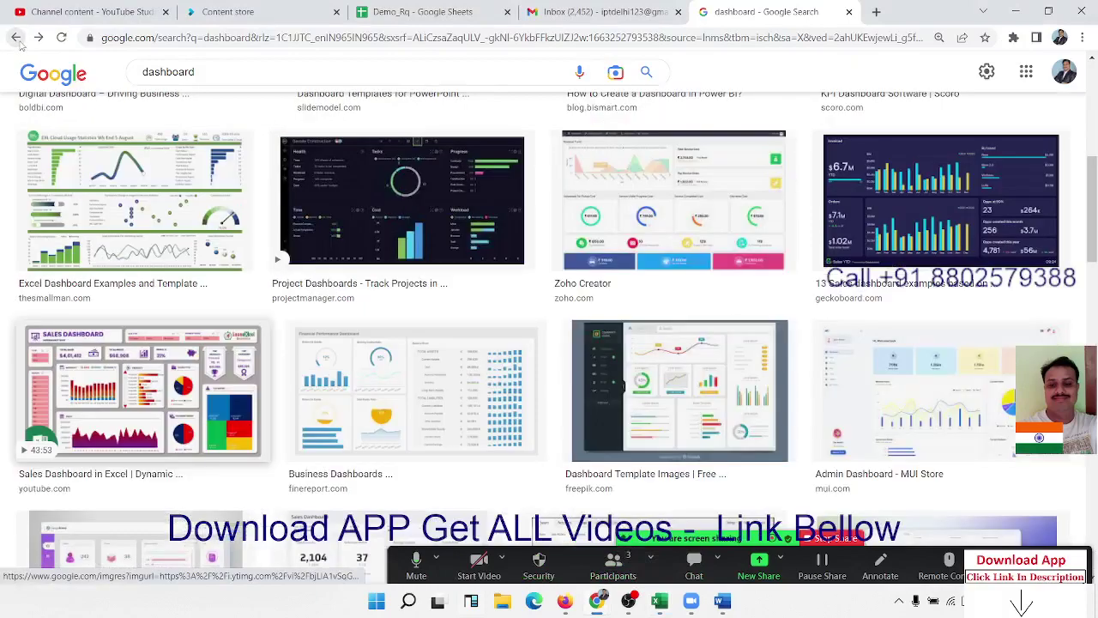
left_click(16, 38)
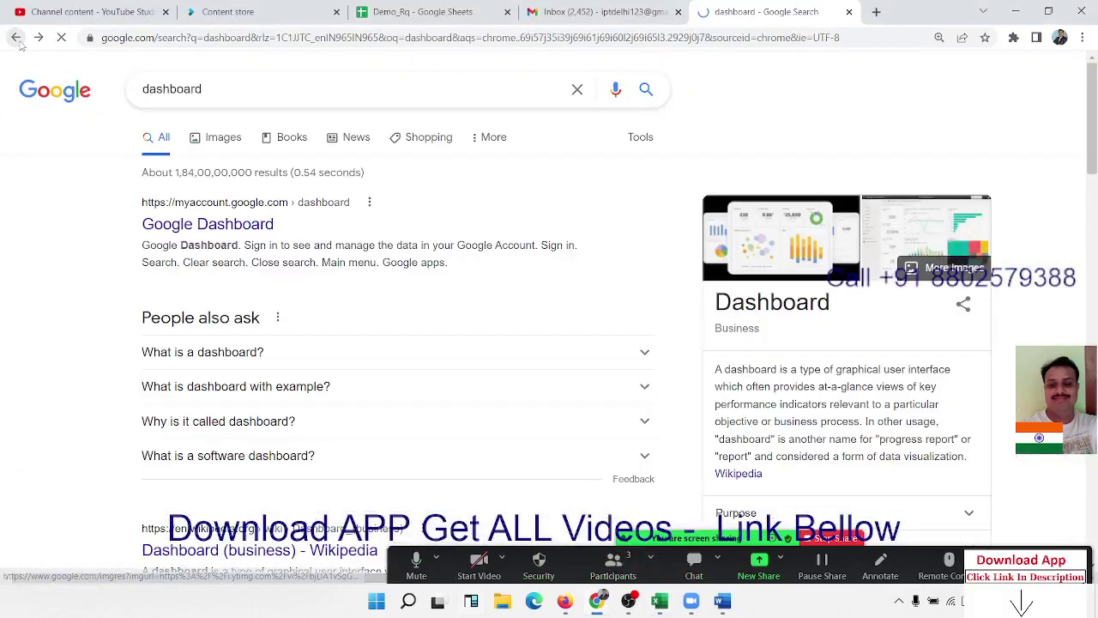
double_click(207, 89)
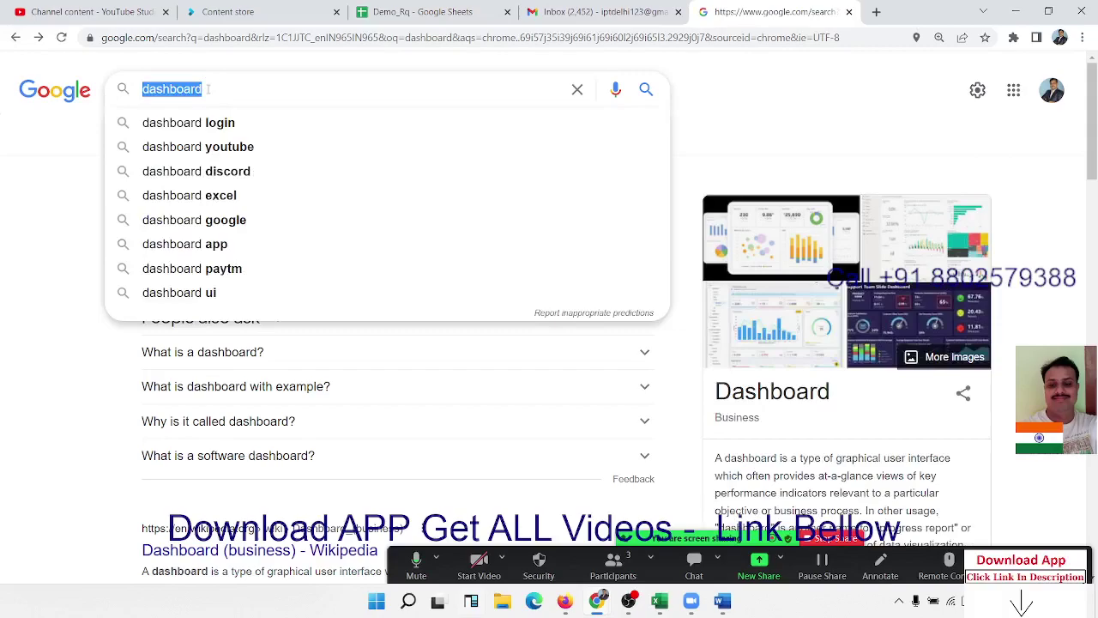
type("p")
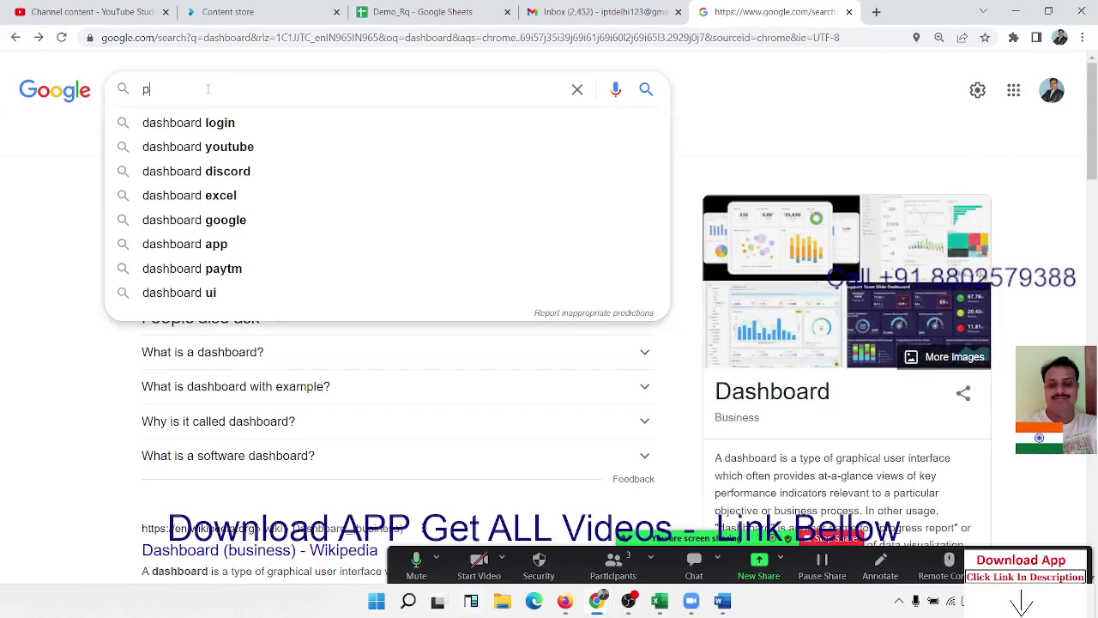
type("ower")
key("Down")
key("Down")
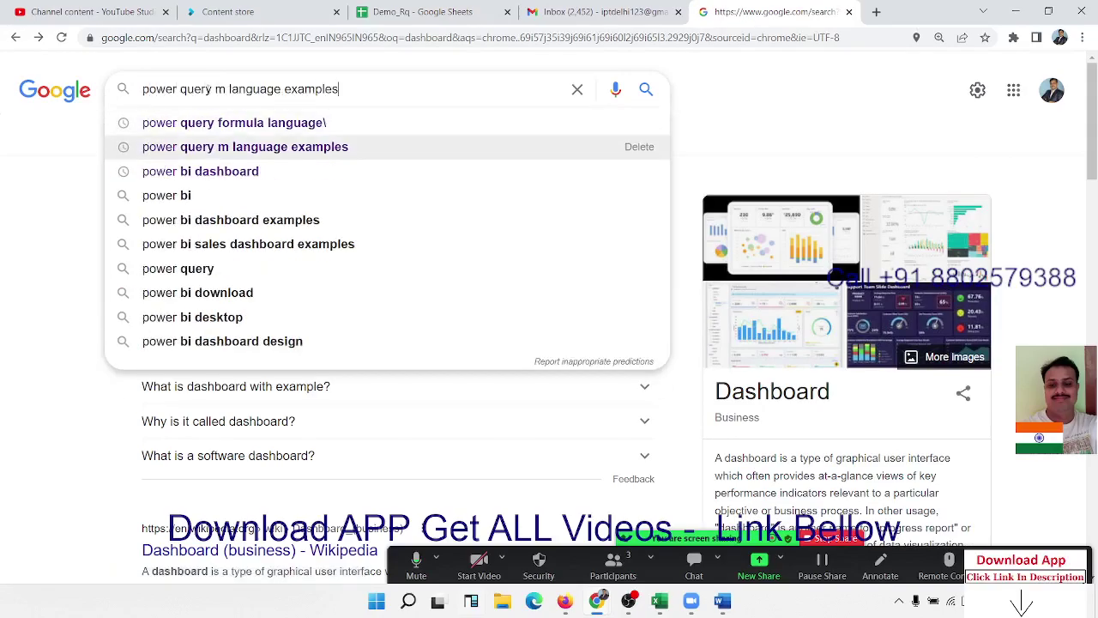
key("Down")
key("Down")
key("Return")
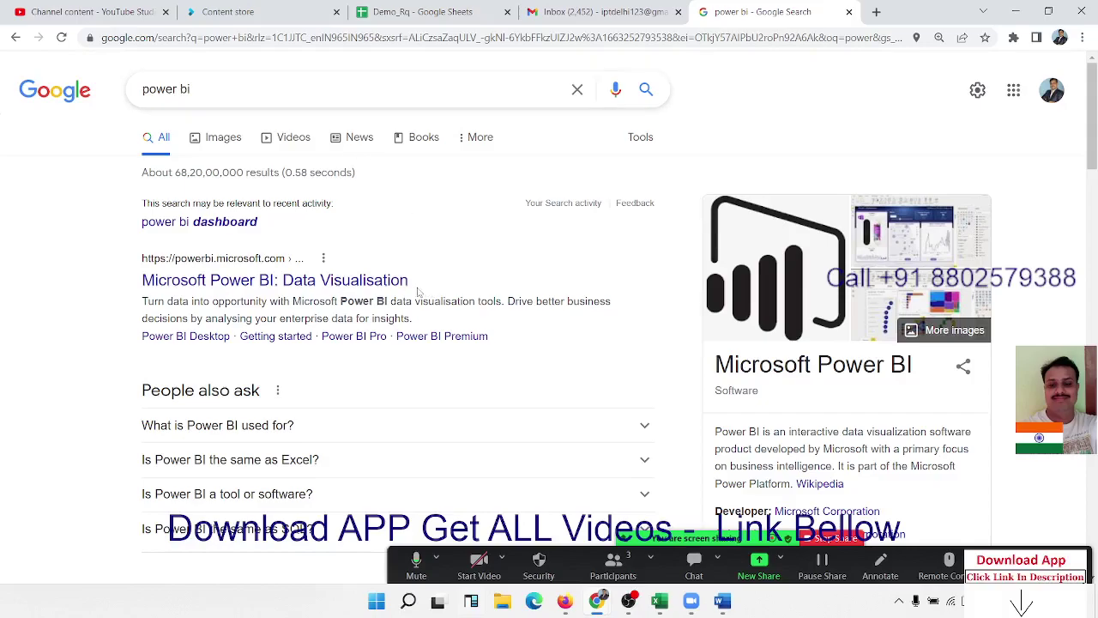
- Open Microsoft's official 'Power BI: Data Visualisation' site from the results
left_click_drag(415, 285, 283, 281)
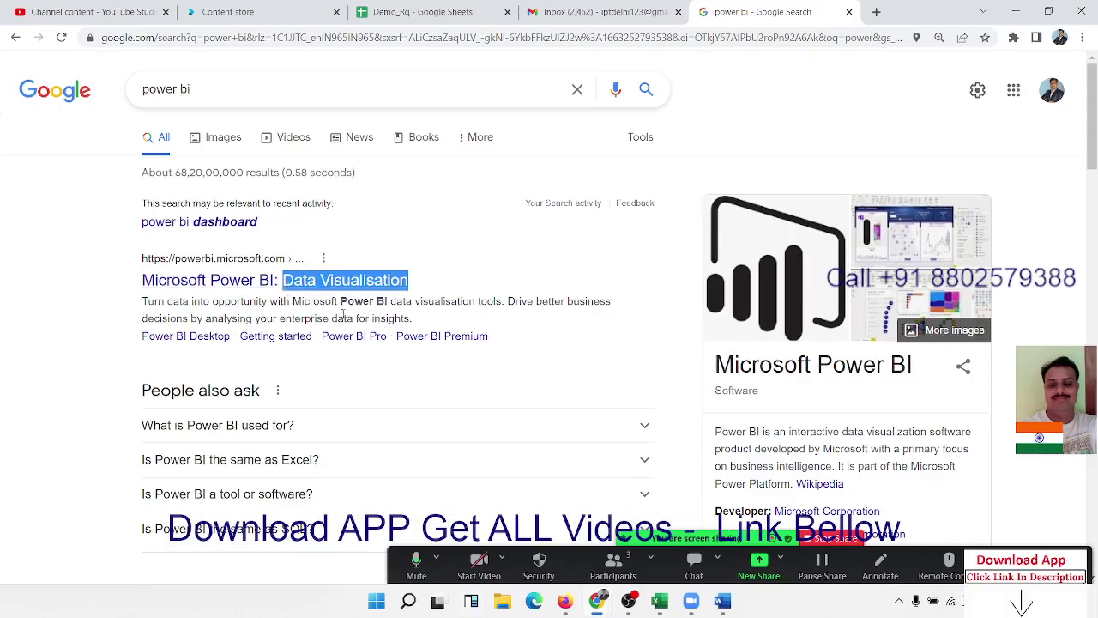
double_click(342, 302)
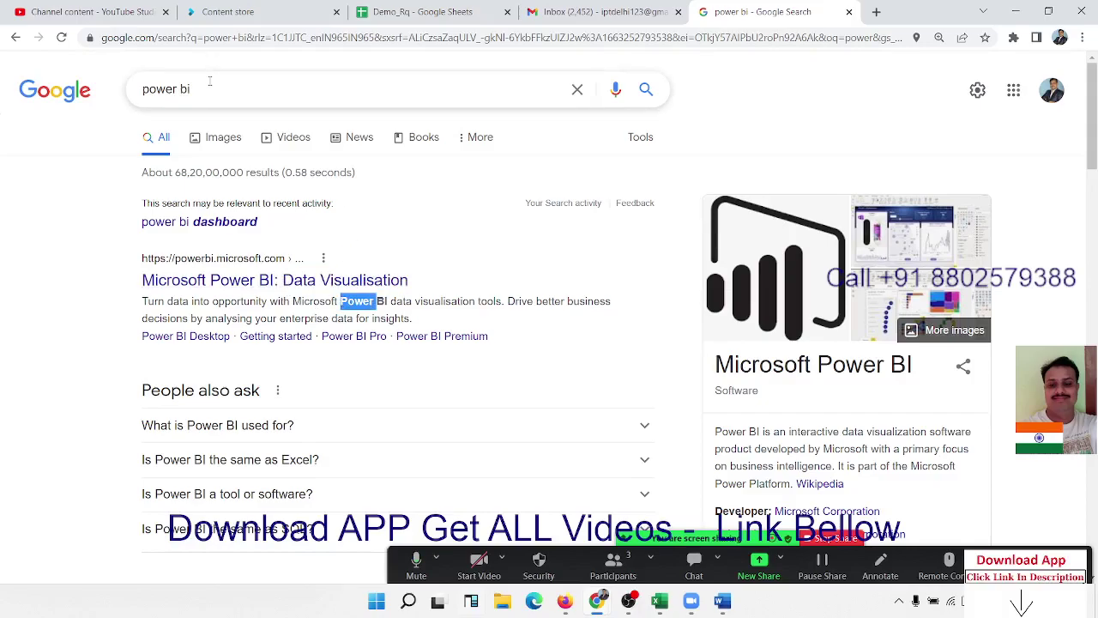
left_click_drag(209, 80, 144, 89)
left_click(35, 269)
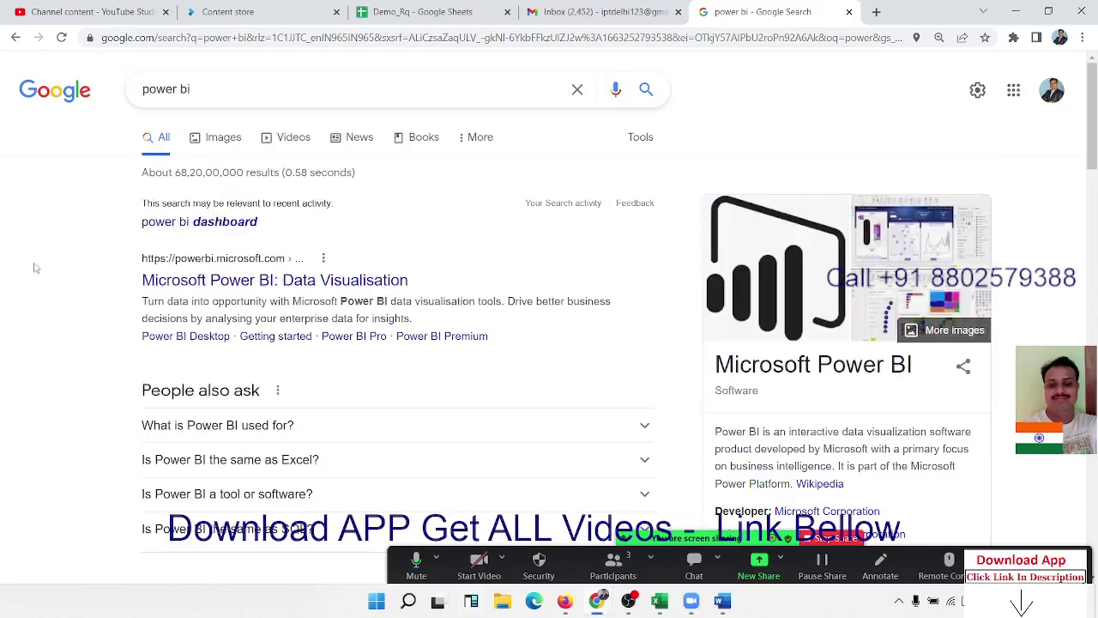
left_click(164, 288)
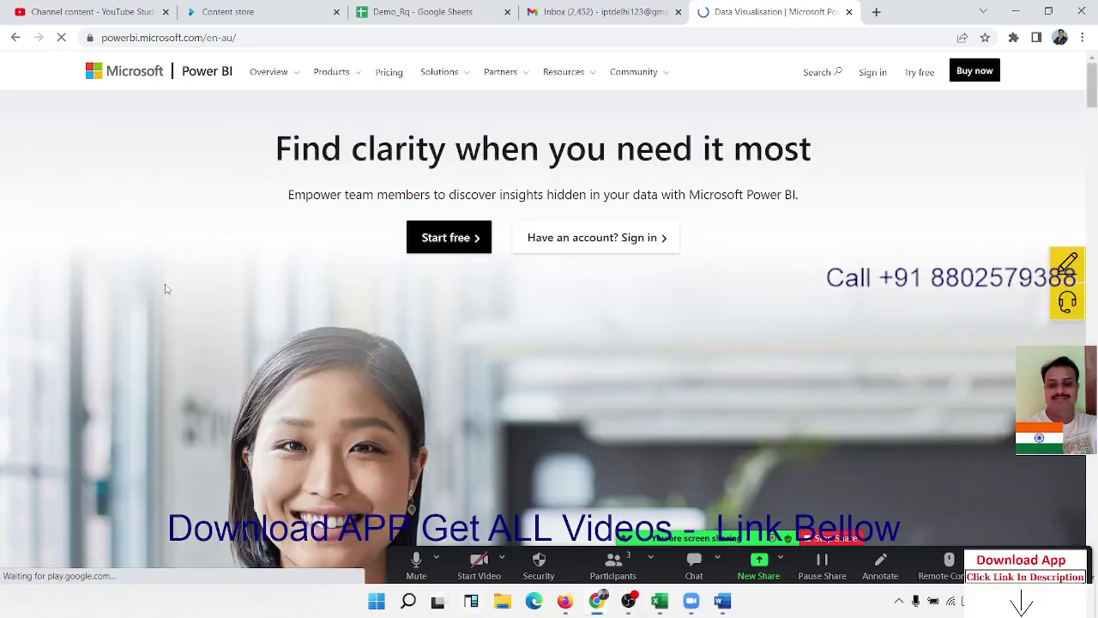
- Open the Power BI getting-started page and scroll to the Power BI Desktop section
scroll(376, 342, "down", 3)
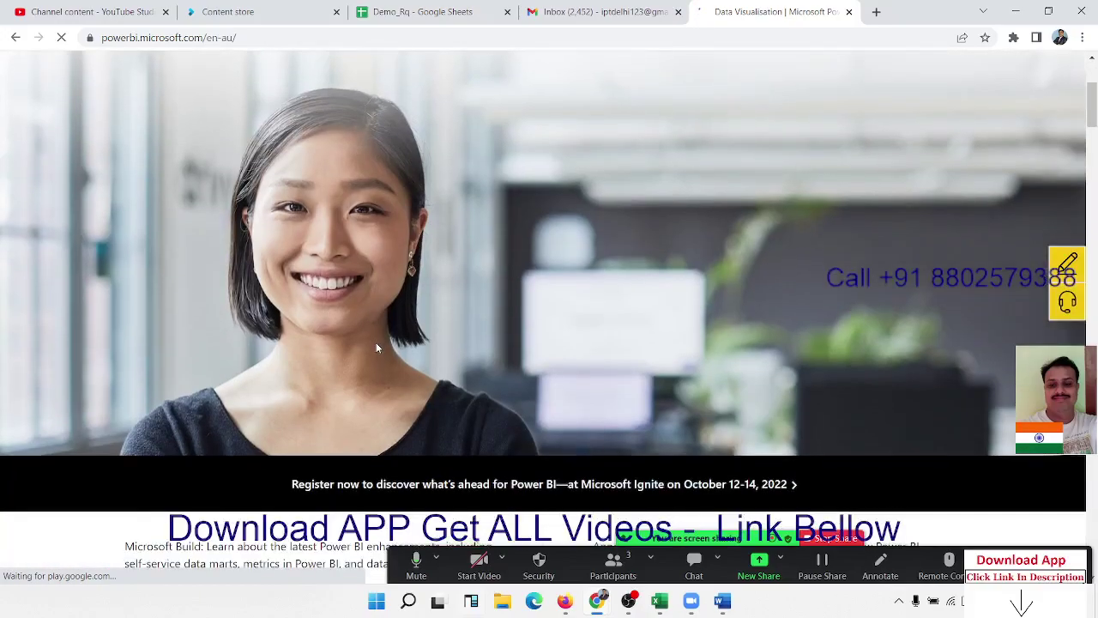
scroll(375, 342, "up", 3)
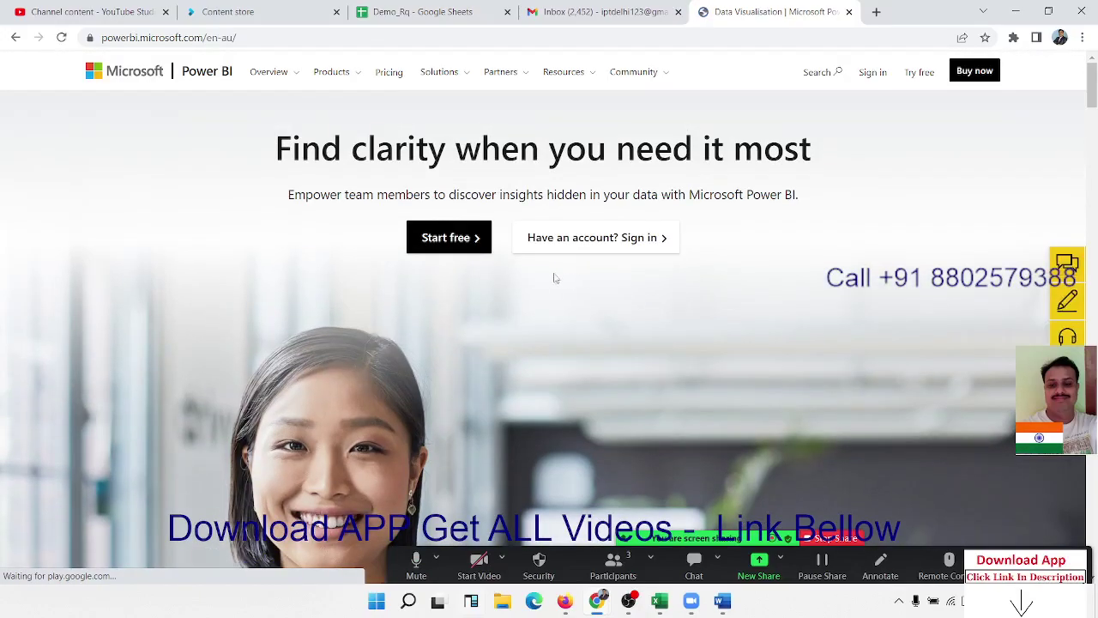
left_click(434, 246)
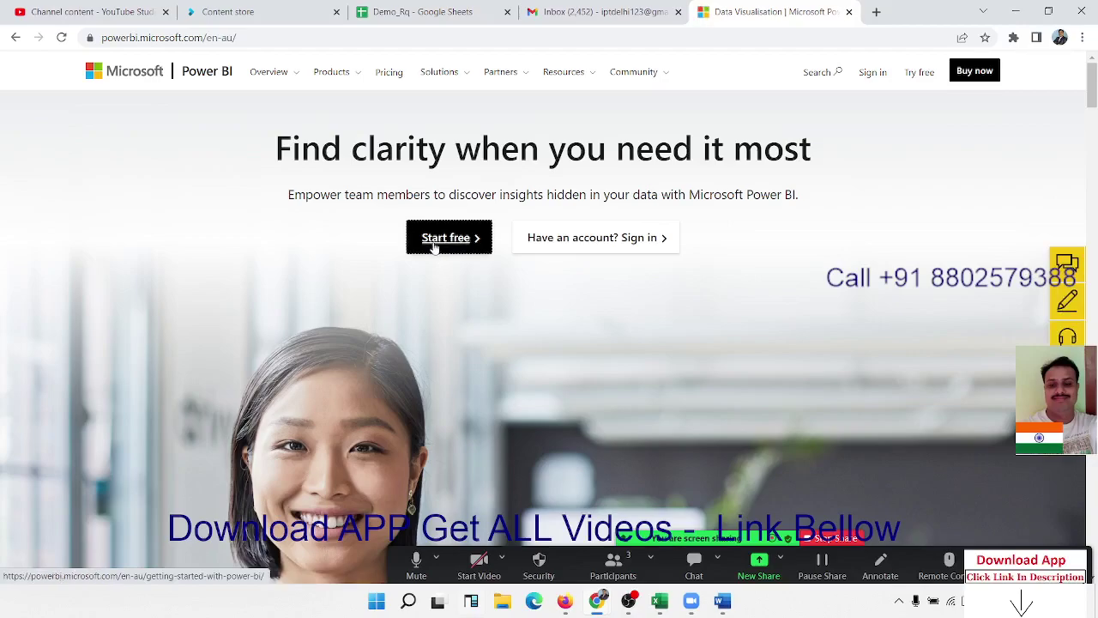
scroll(353, 275, "down", 3)
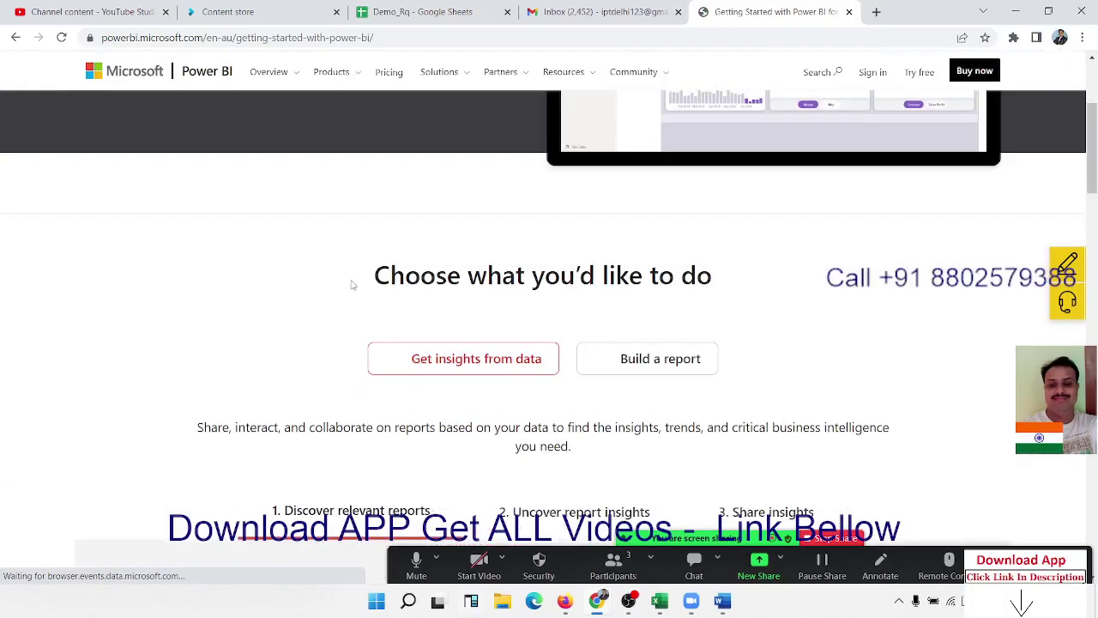
scroll(351, 283, "down", 3)
scroll(472, 298, "up", 3)
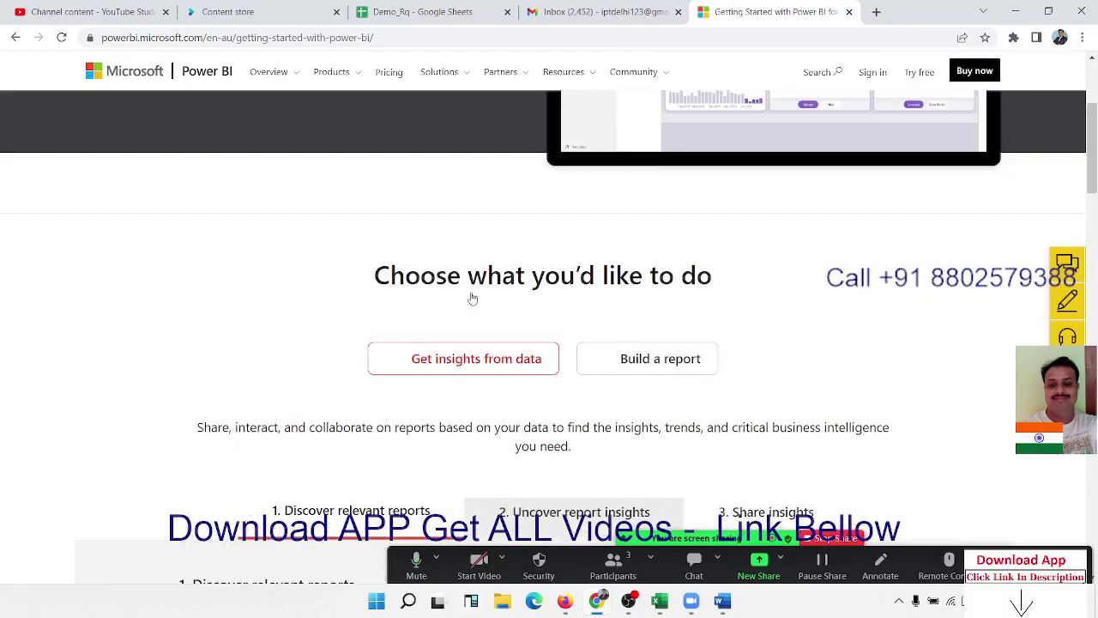
scroll(455, 343, "down", 5)
scroll(456, 343, "down", 5)
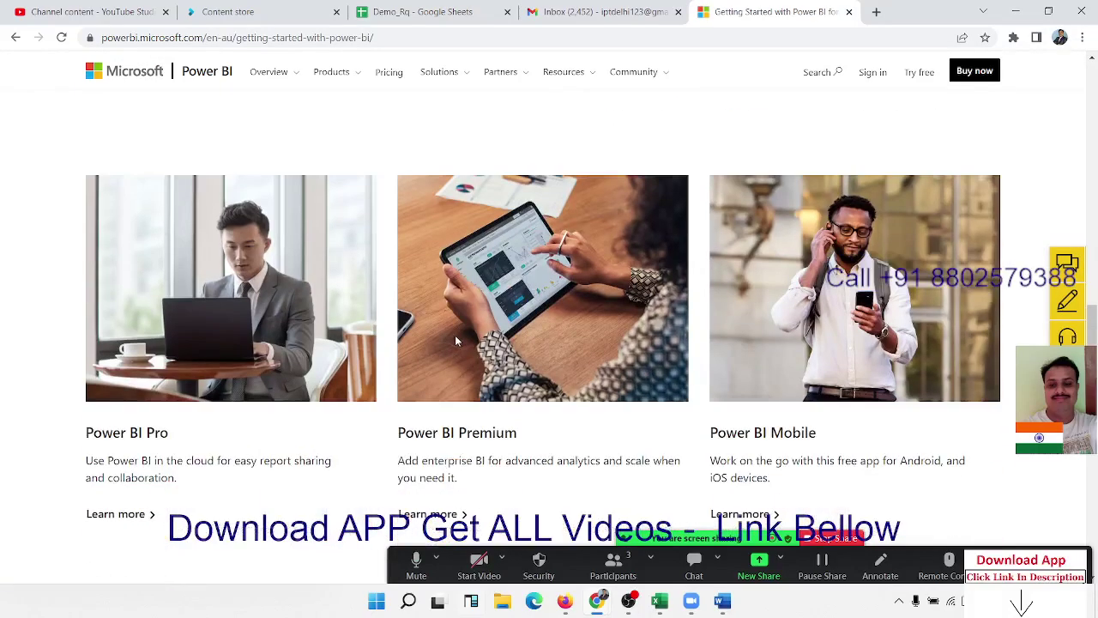
scroll(455, 341, "down", 8)
scroll(456, 340, "down", 3)
scroll(456, 341, "up", 8)
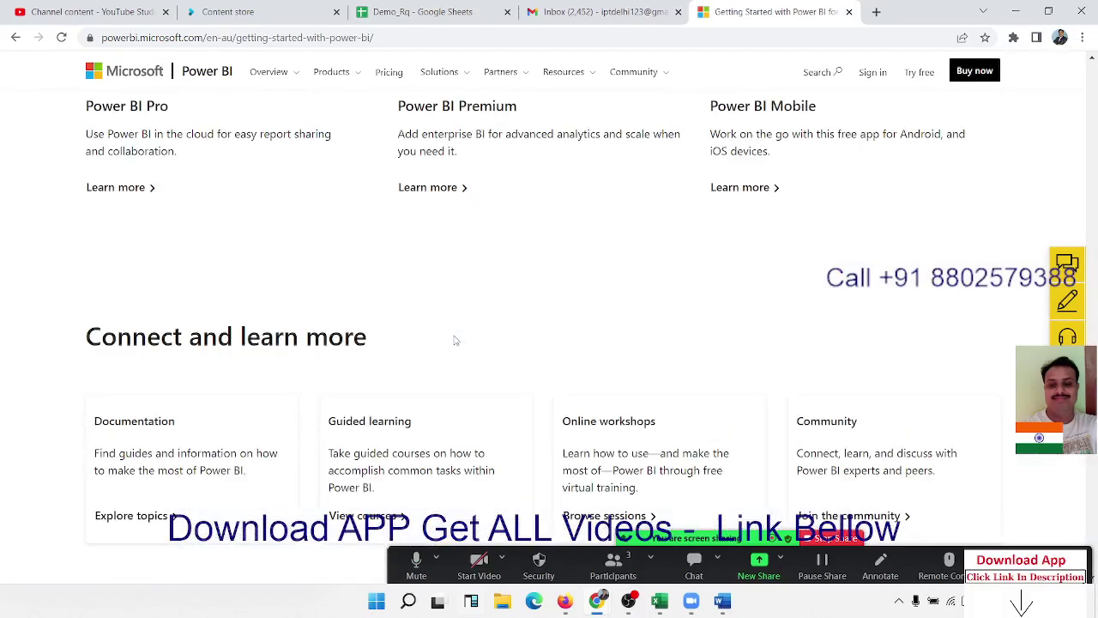
scroll(455, 340, "up", 3)
scroll(454, 335, "up", 5)
scroll(454, 335, "down", 5)
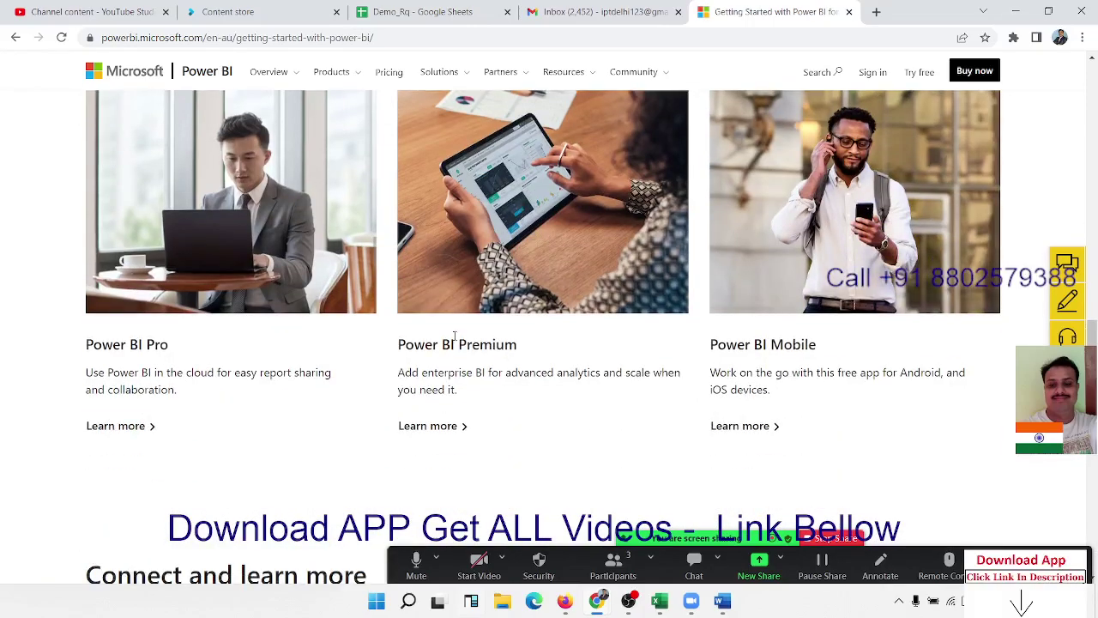
scroll(454, 335, "up", 3)
scroll(454, 335, "up", 5)
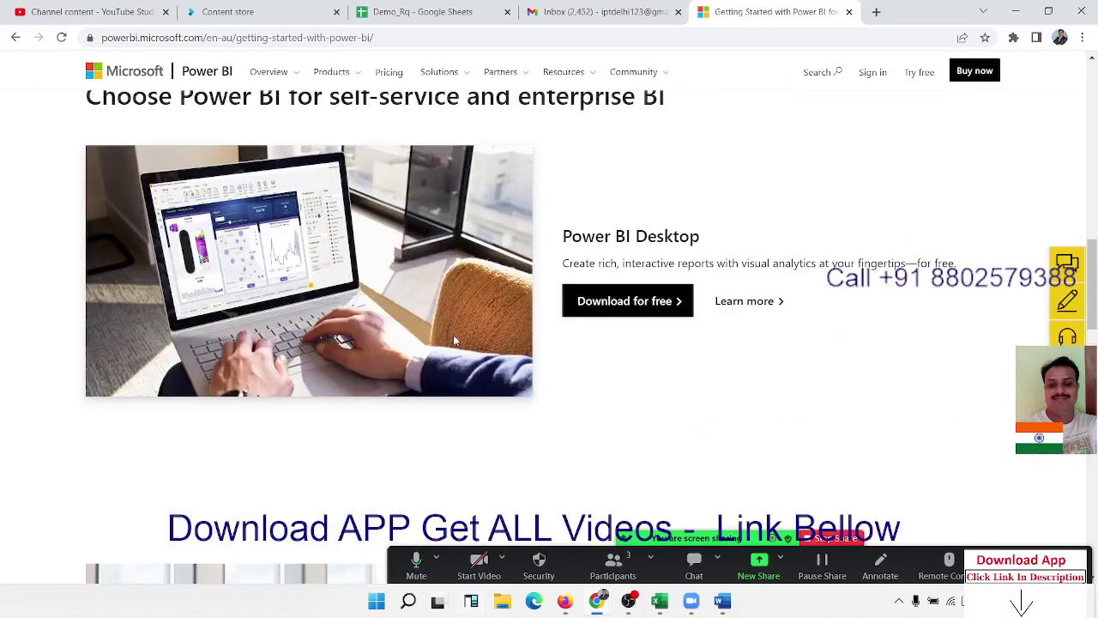
scroll(455, 335, "up", 3)
scroll(455, 340, "down", 3)
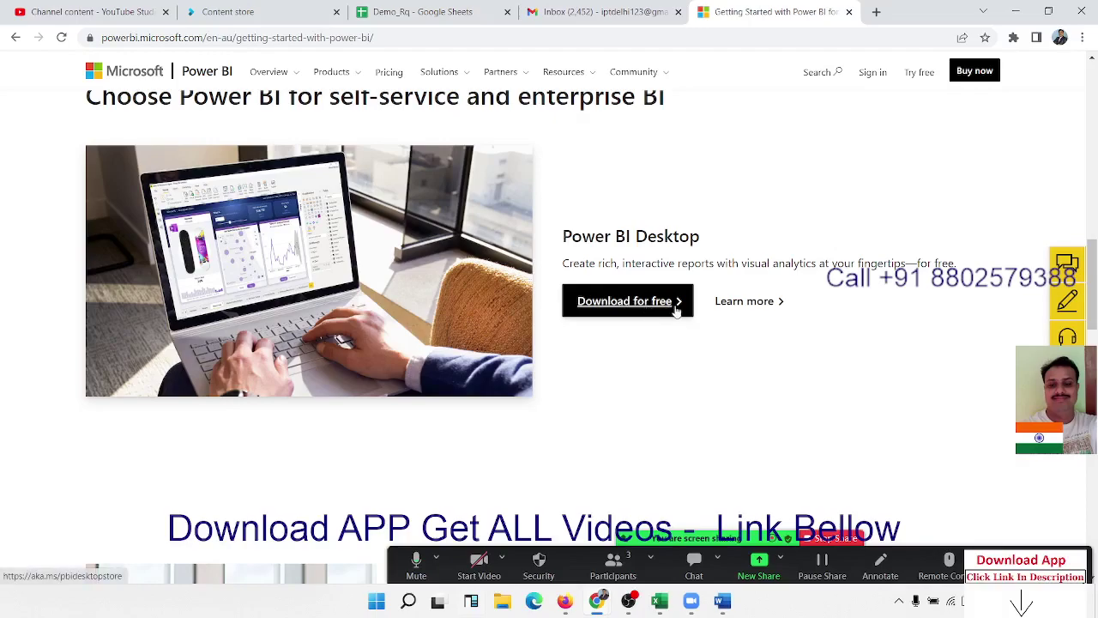
- Open Power BI Desktop's product page and its download and language options
left_click(754, 310)
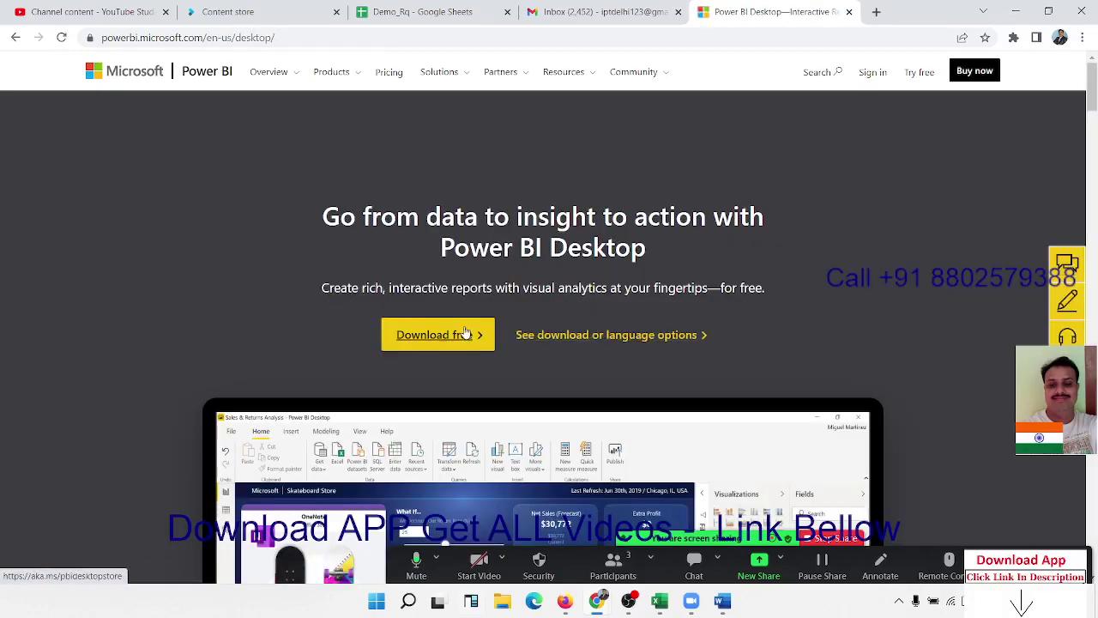
left_click(533, 342)
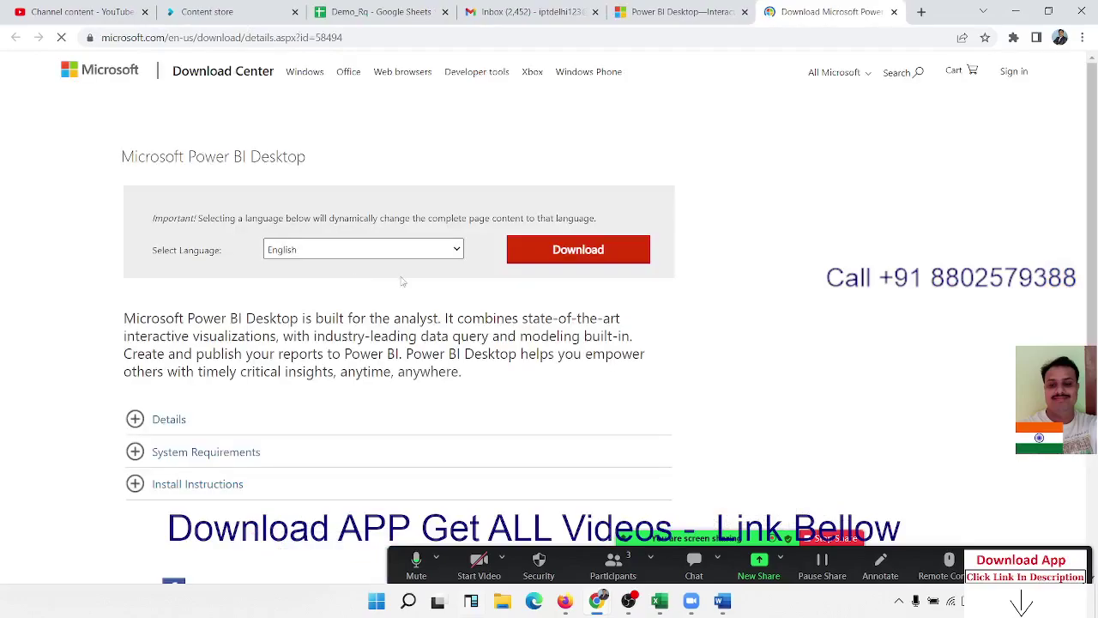
scroll(548, 269, "down", 2)
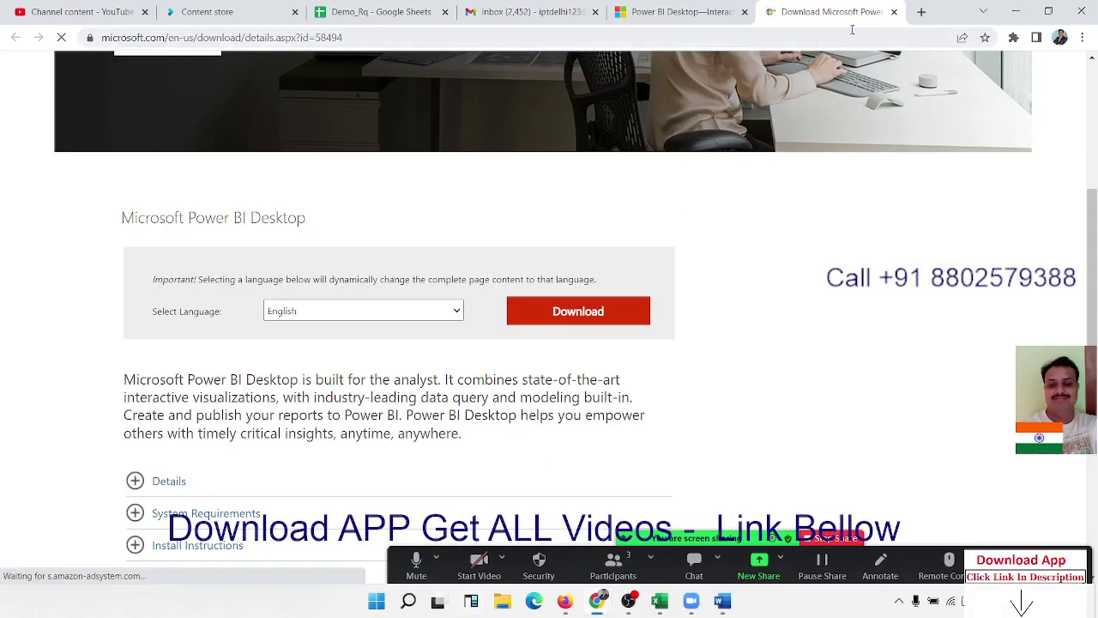
- Close the Power BI Desktop download and product tabs and minimize Chrome
left_click(894, 12)
left_click(849, 12)
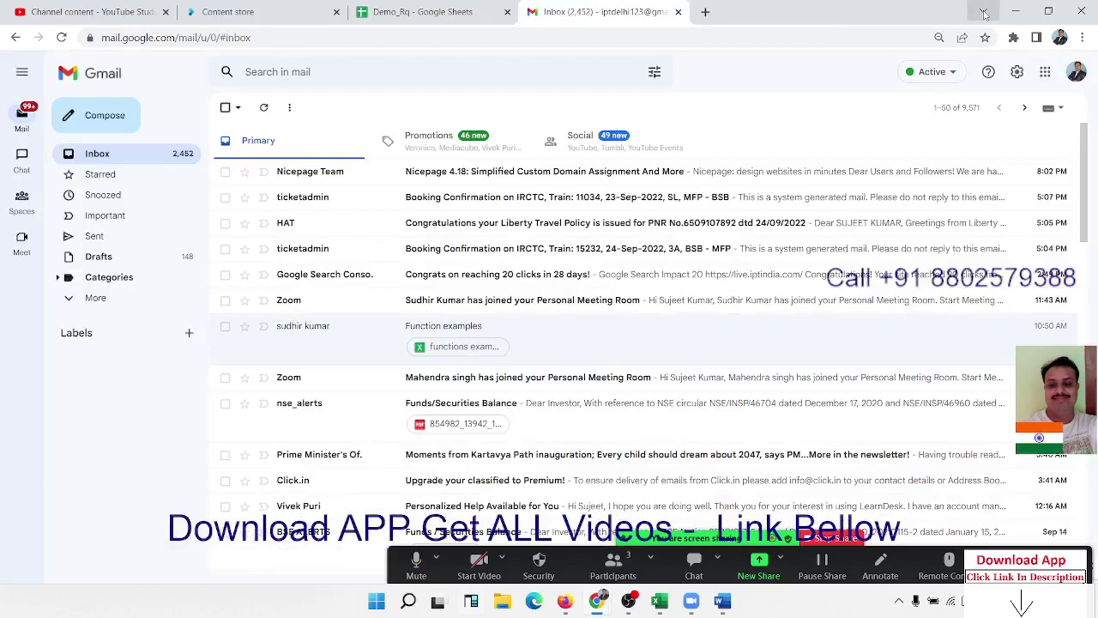
left_click(1009, 11)
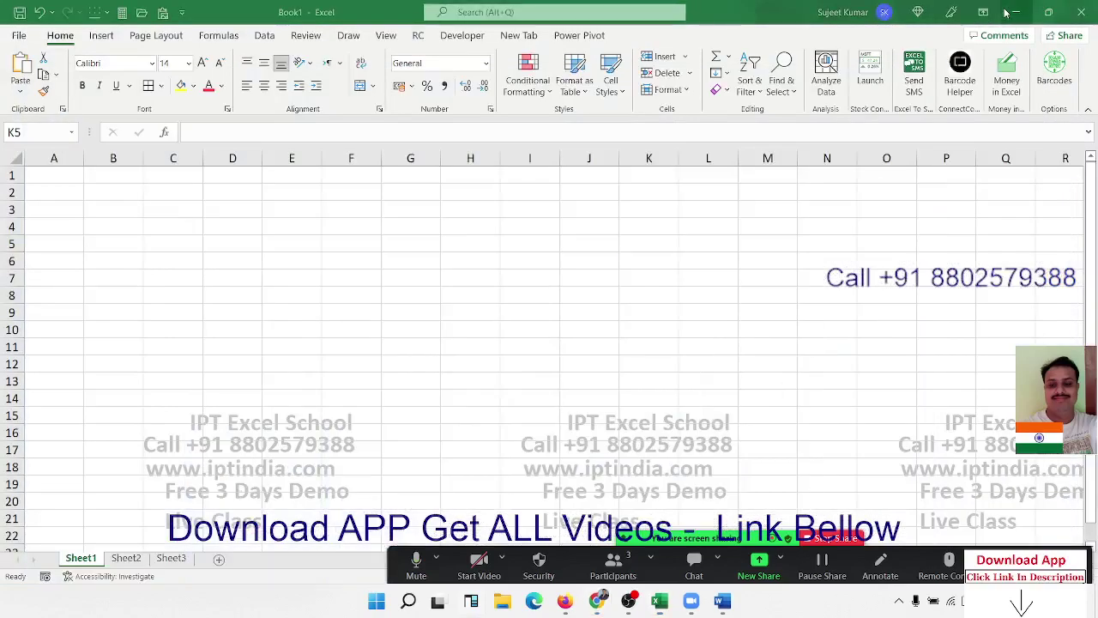
- Launch Power BI Desktop from Windows search using 'power'
key("super")
type("power")
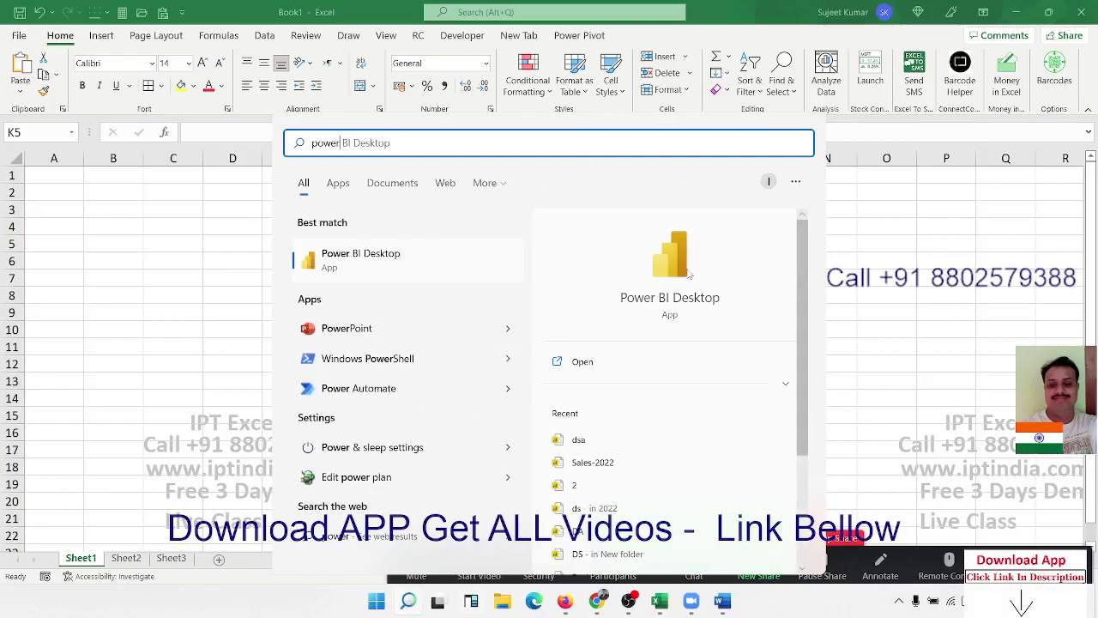
left_click(692, 272)
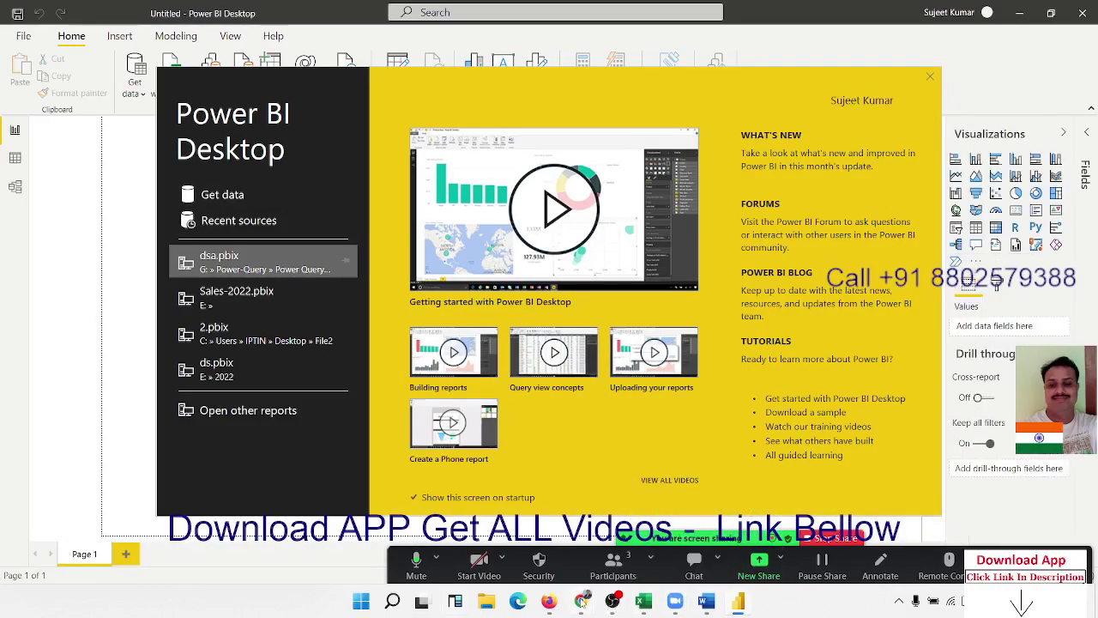
- Close the Power BI Desktop start screen to reveal the blank Untitled report canvas
mouse_move(582, 600)
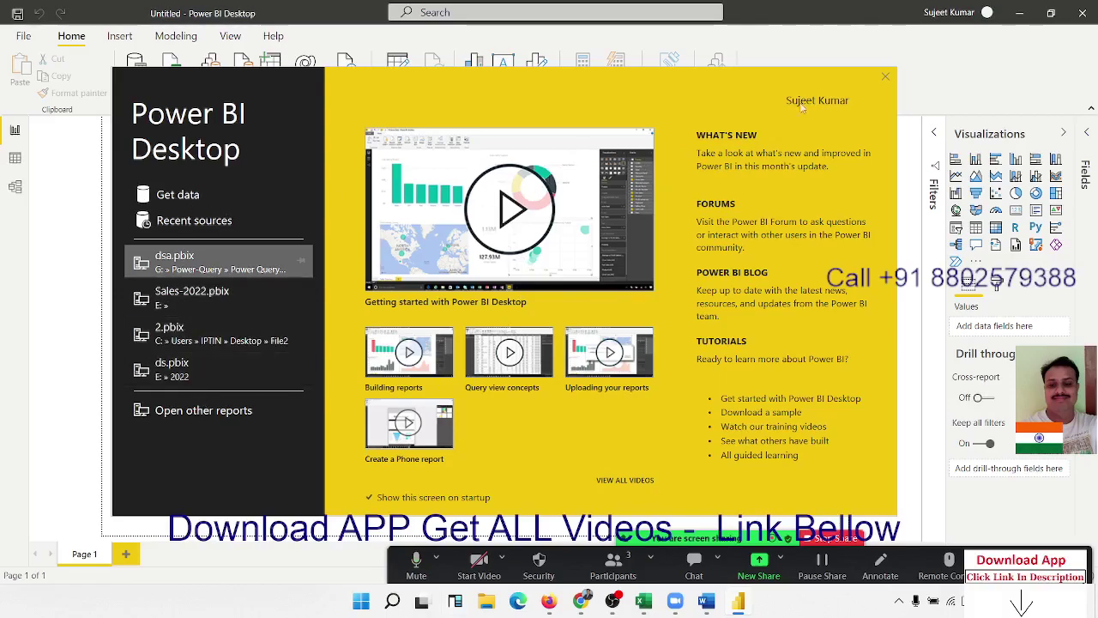
left_click(887, 75)
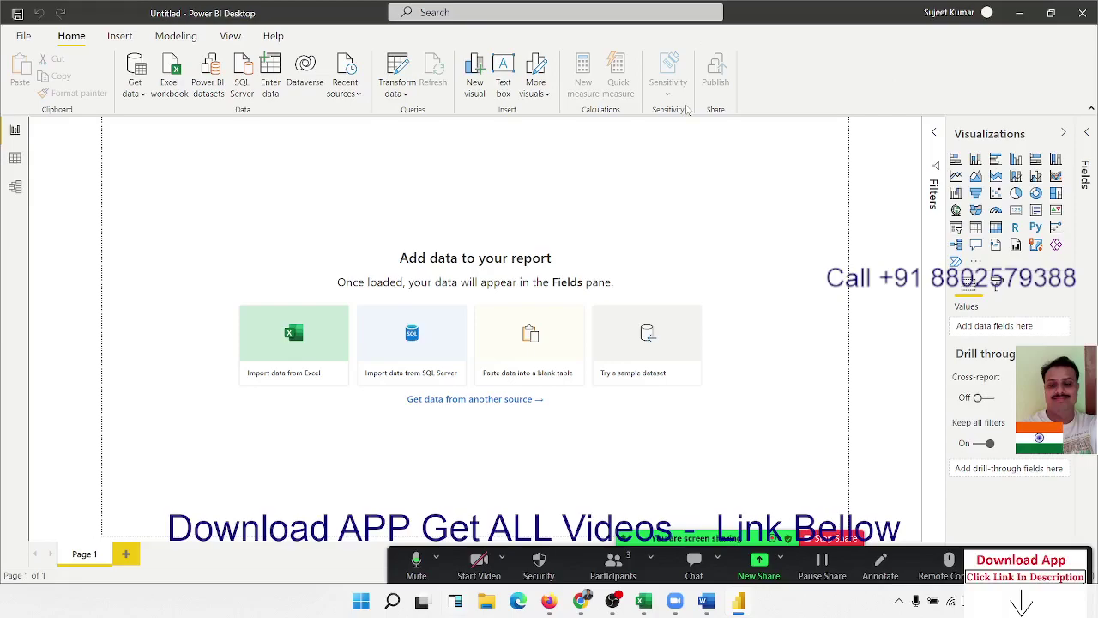
left_click(134, 92)
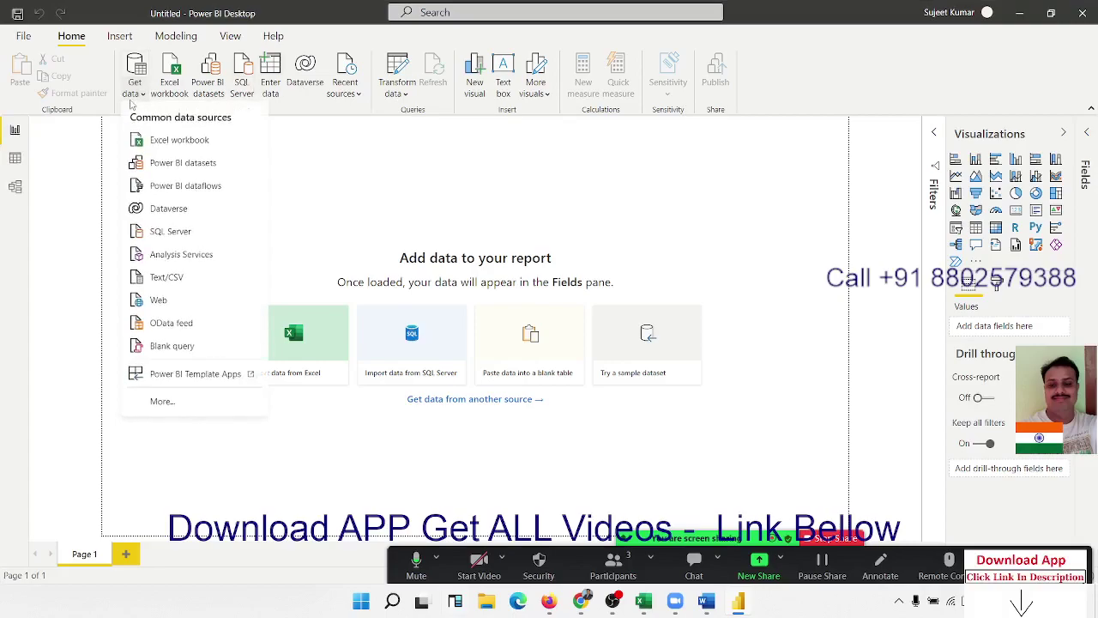
left_click(185, 404)
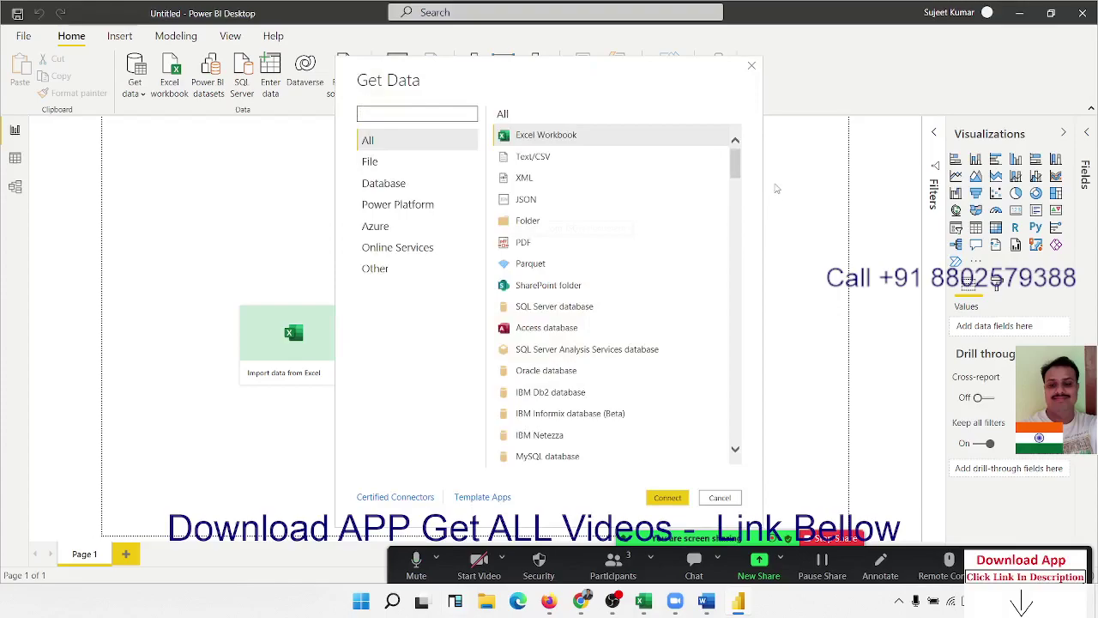
mouse_move(736, 168)
left_mouse_down()
mouse_move(735, 447)
mouse_move(734, 150)
left_mouse_up()
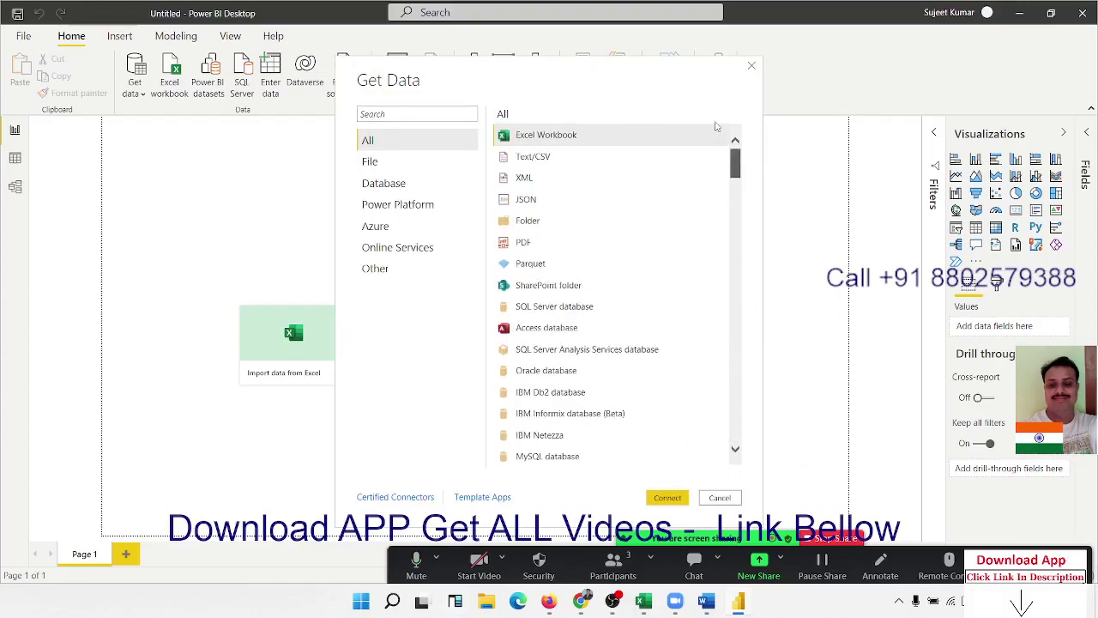
left_click(751, 67)
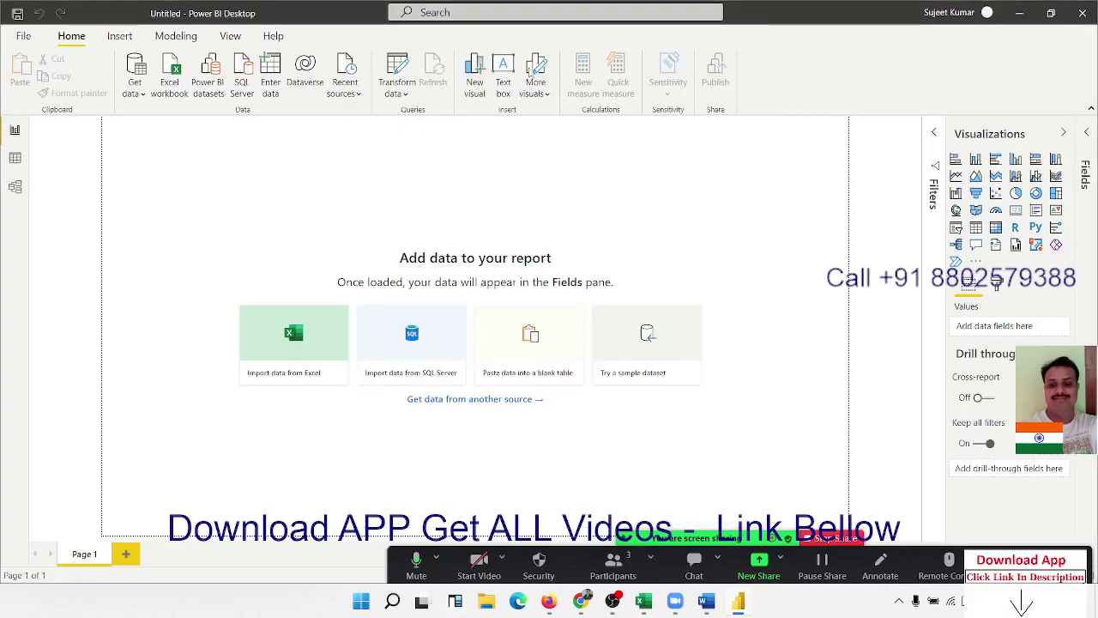
- Choose Excel workbook as the source and open DA-Sales from the DA folder on drive G:
left_click(171, 91)
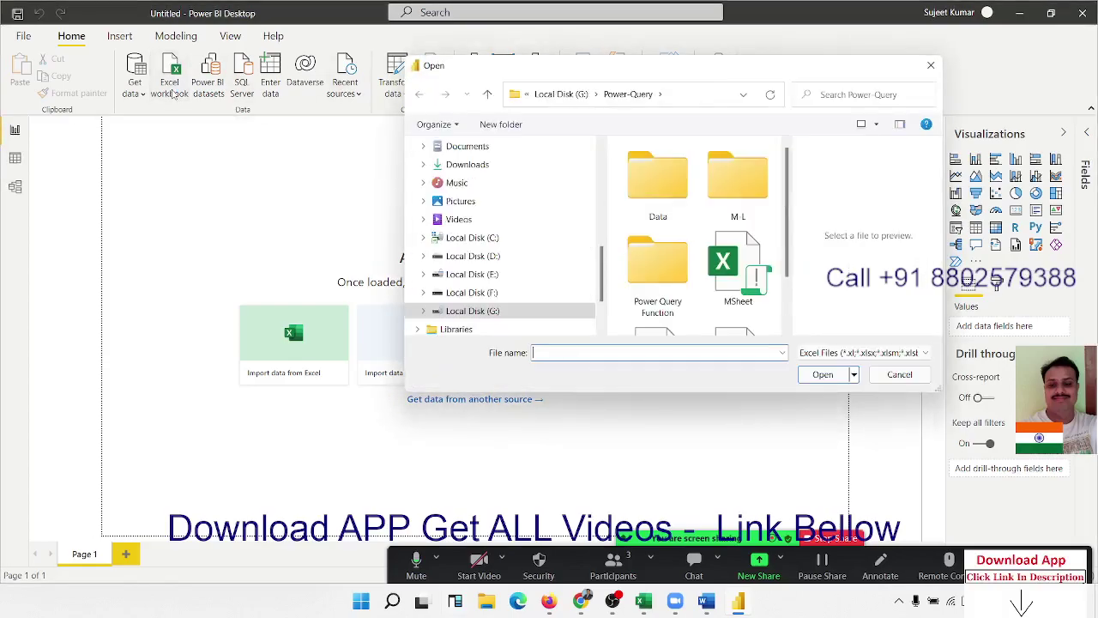
scroll(766, 300, "down", 1)
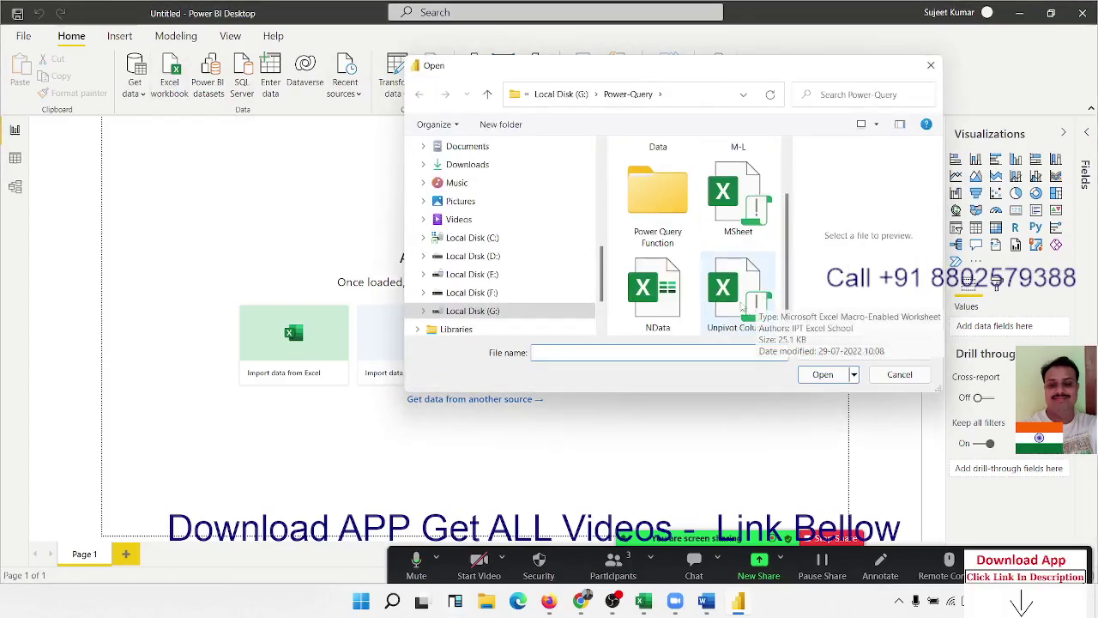
left_click(481, 276)
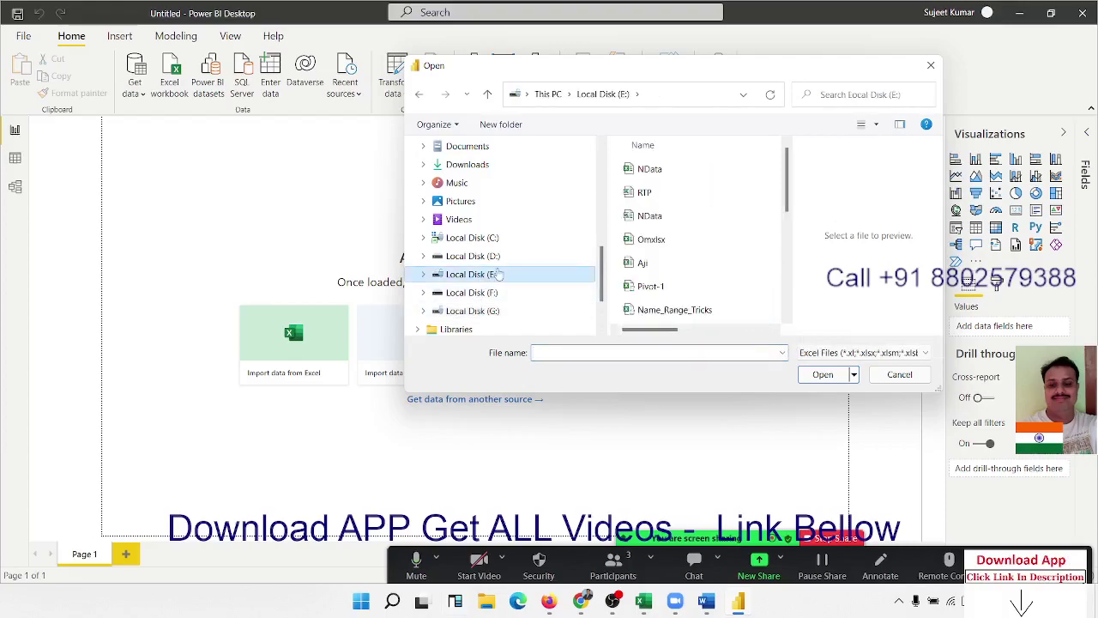
left_click(684, 179)
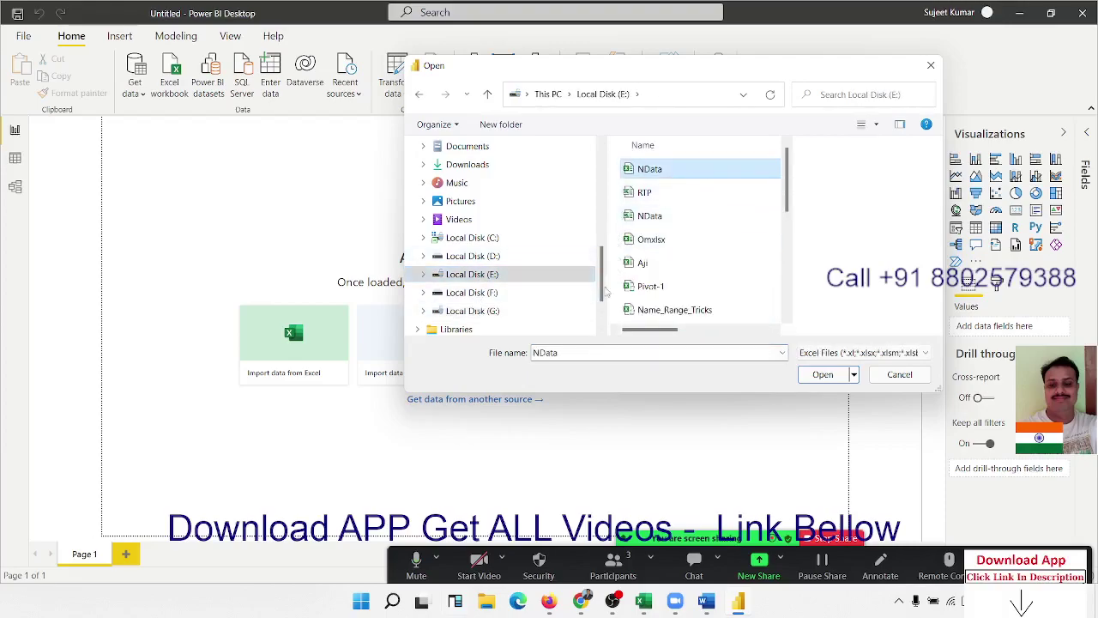
scroll(520, 302, "down", 1)
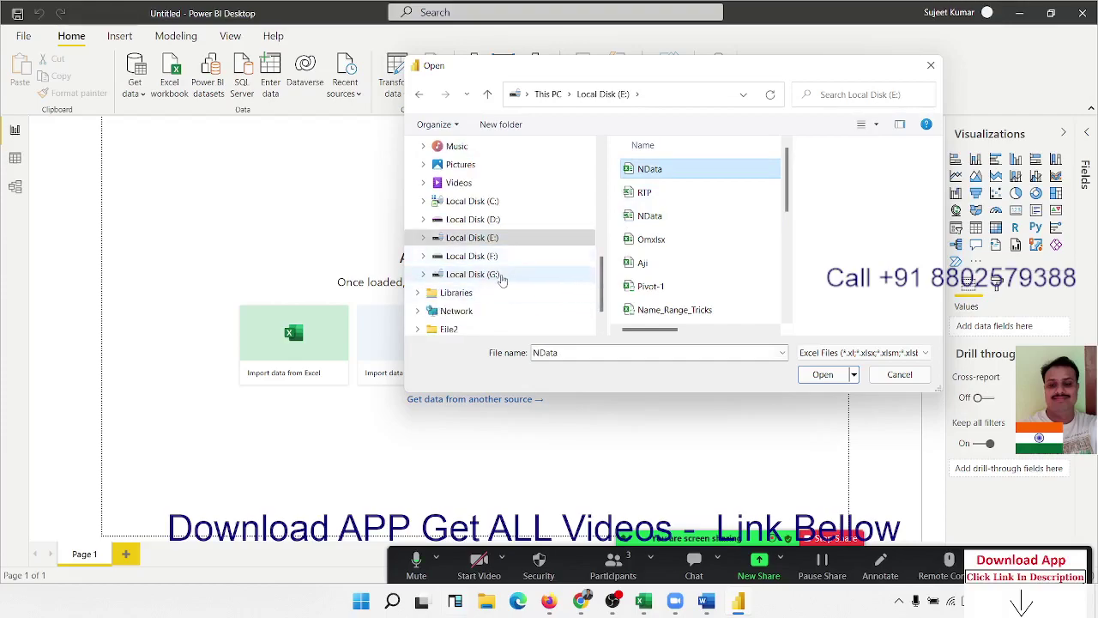
left_click(501, 277)
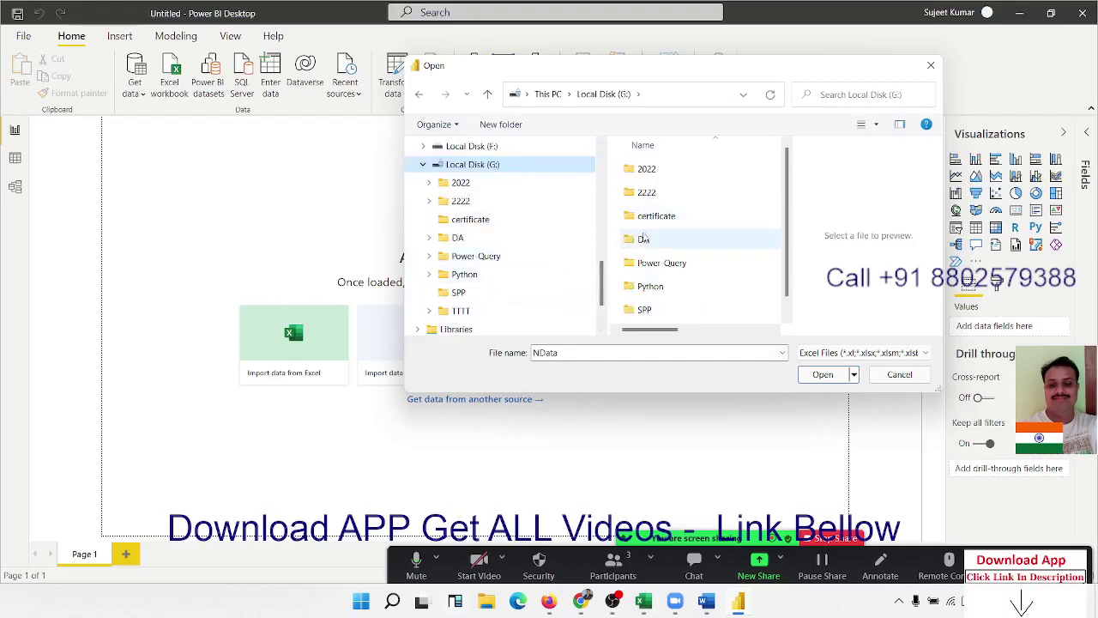
double_click(643, 239)
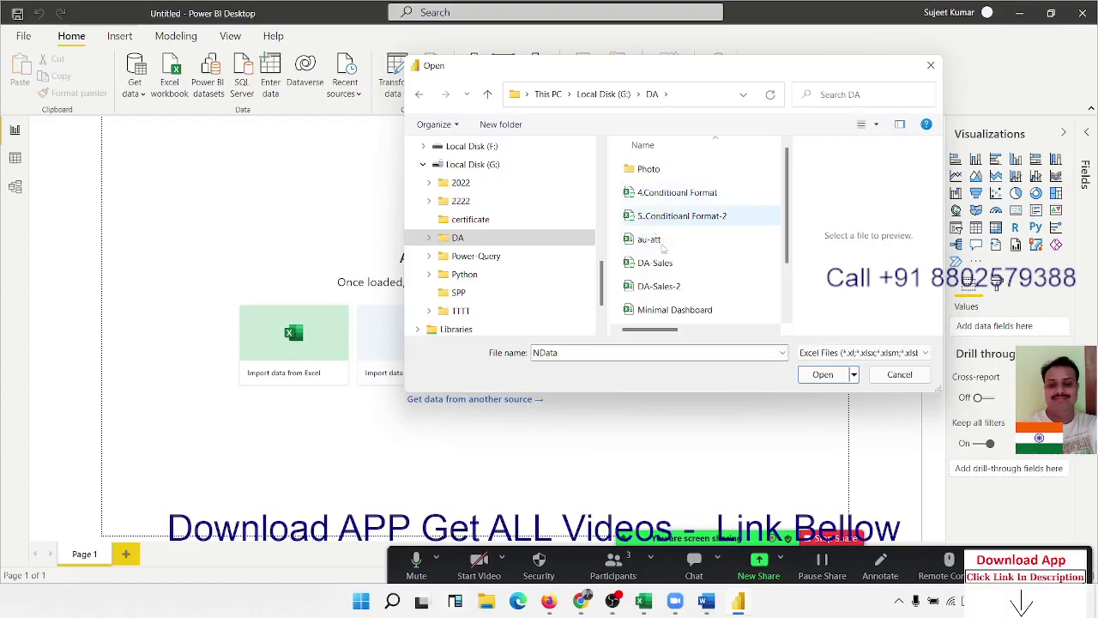
left_click(658, 264)
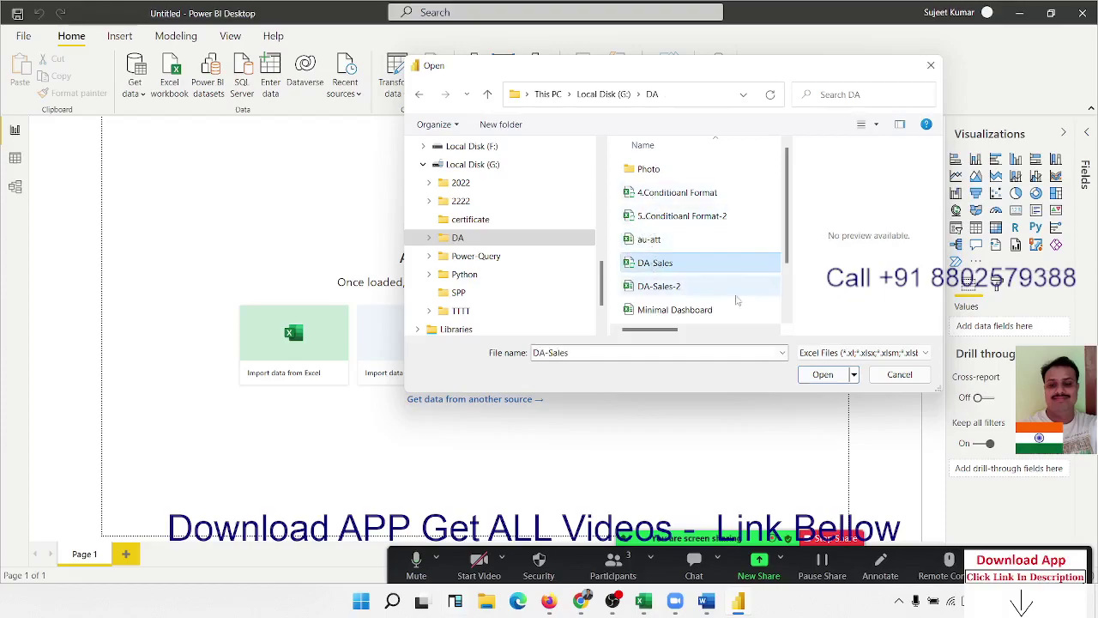
left_click(825, 376)
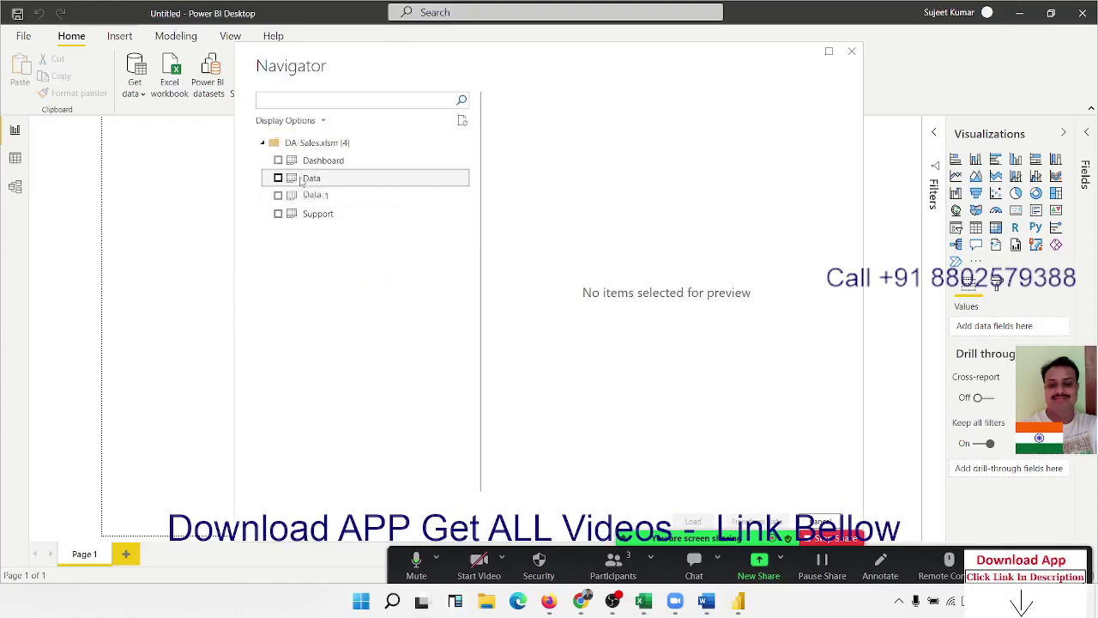
- Tick and preview the Data sheet in Navigator, then load it as the Data table
left_click(277, 179)
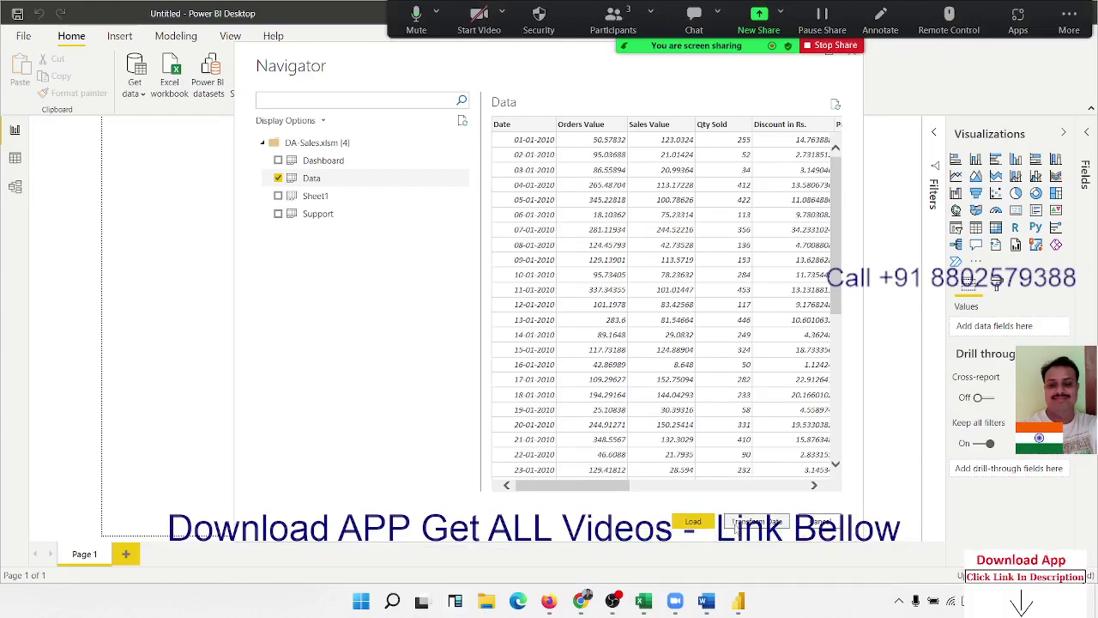
left_click(693, 520)
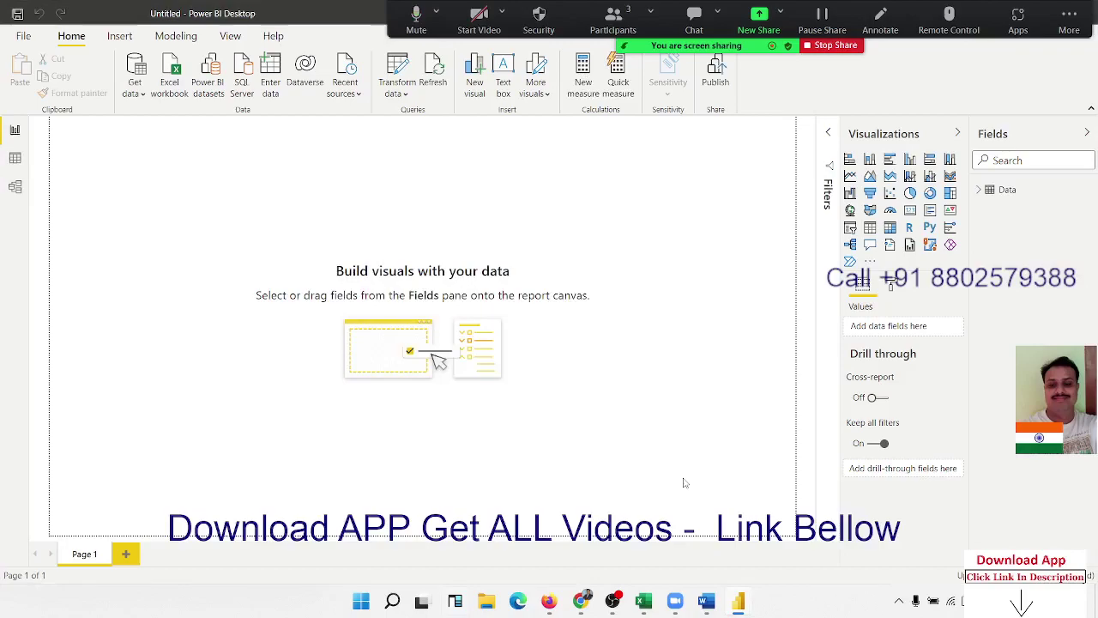
left_click(995, 190)
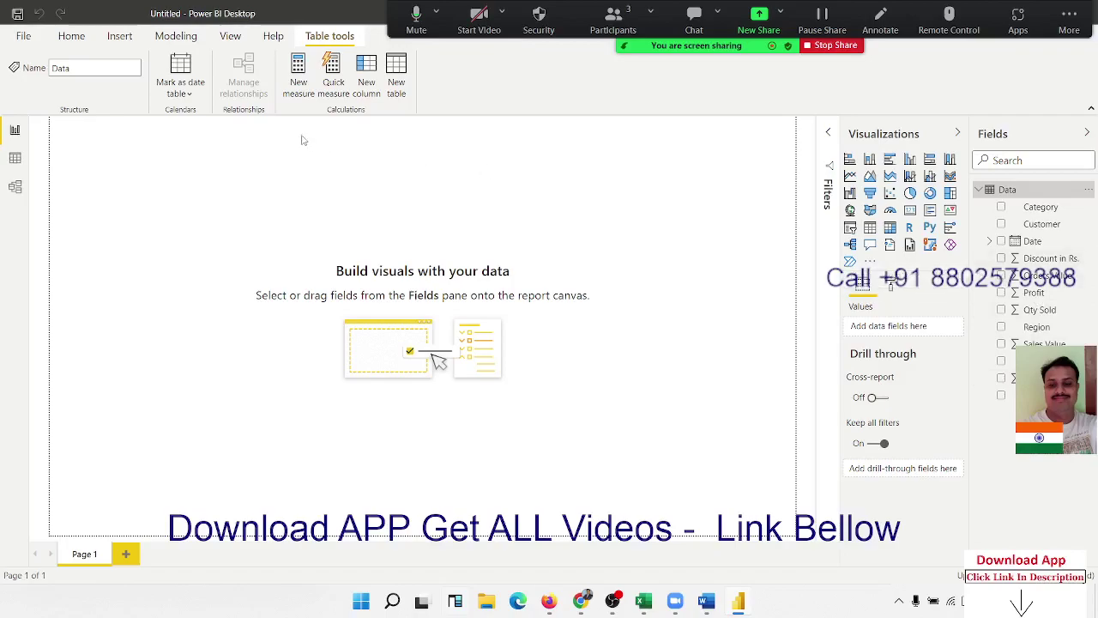
left_click(221, 217)
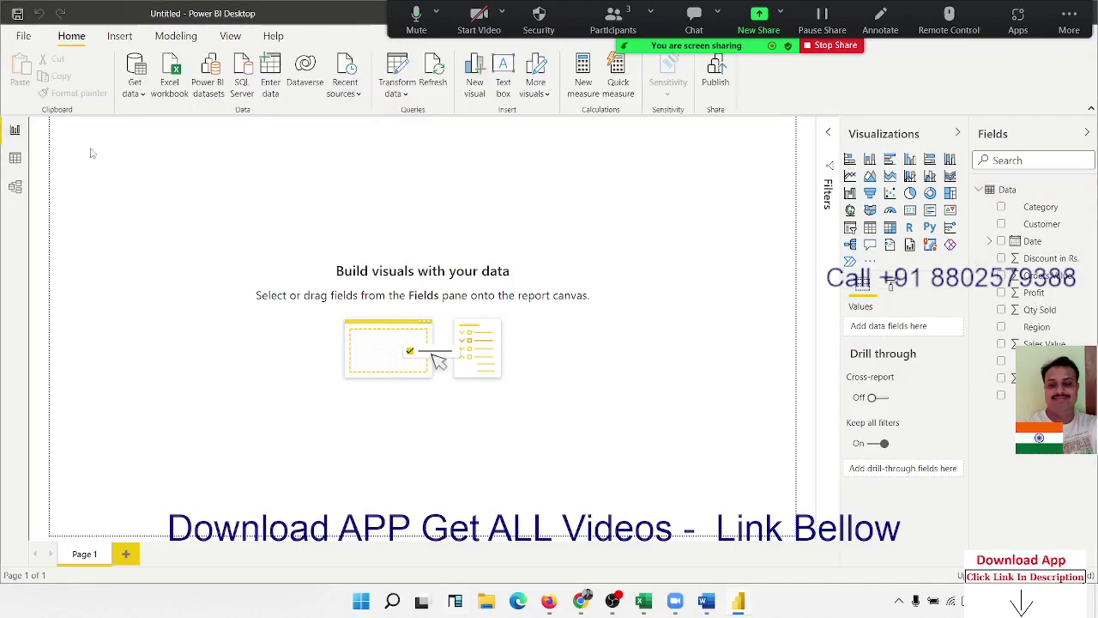
left_click(15, 159)
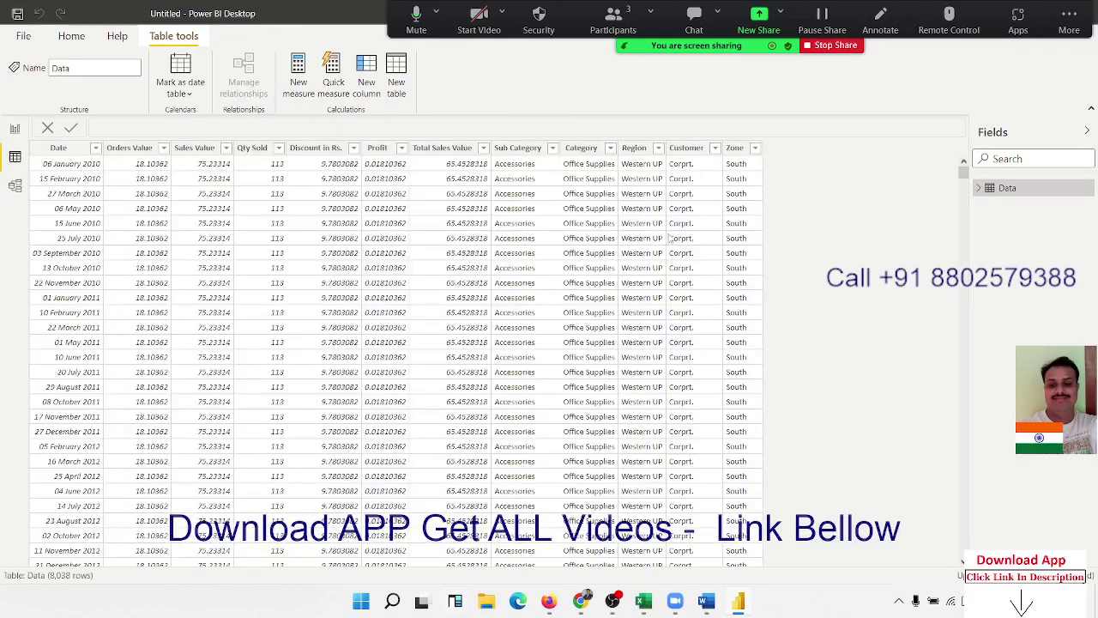
left_click(709, 224)
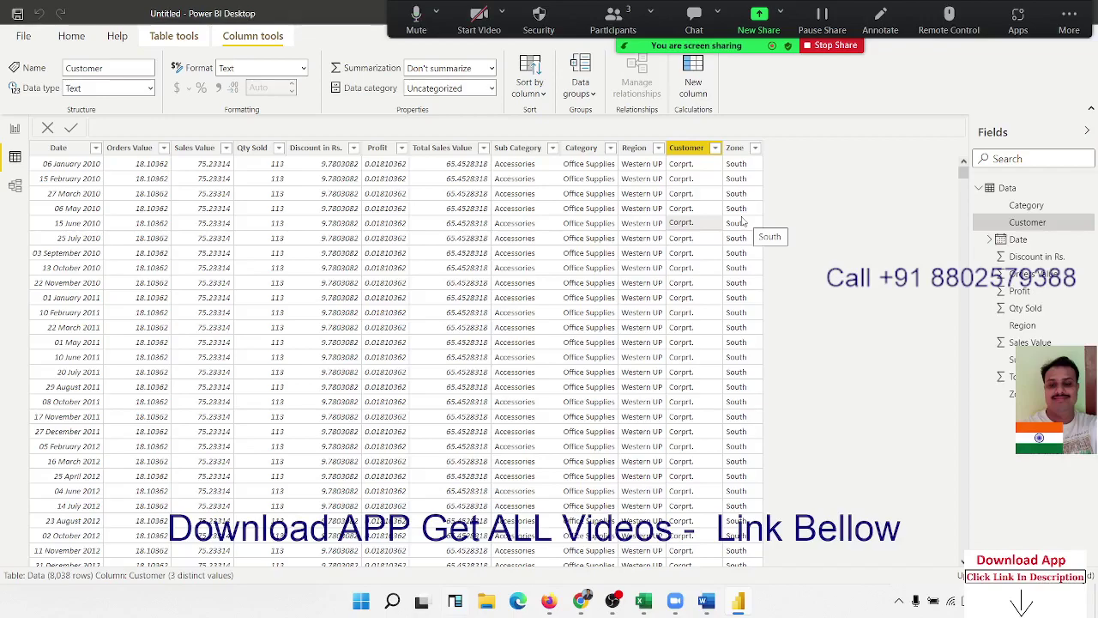
left_click(16, 187)
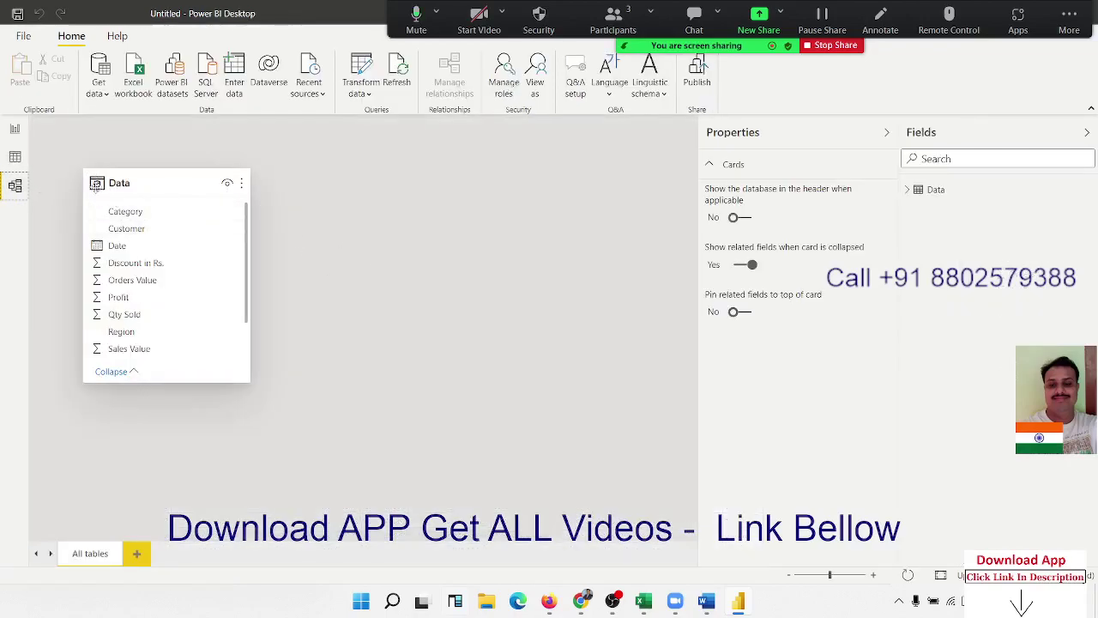
left_click(17, 130)
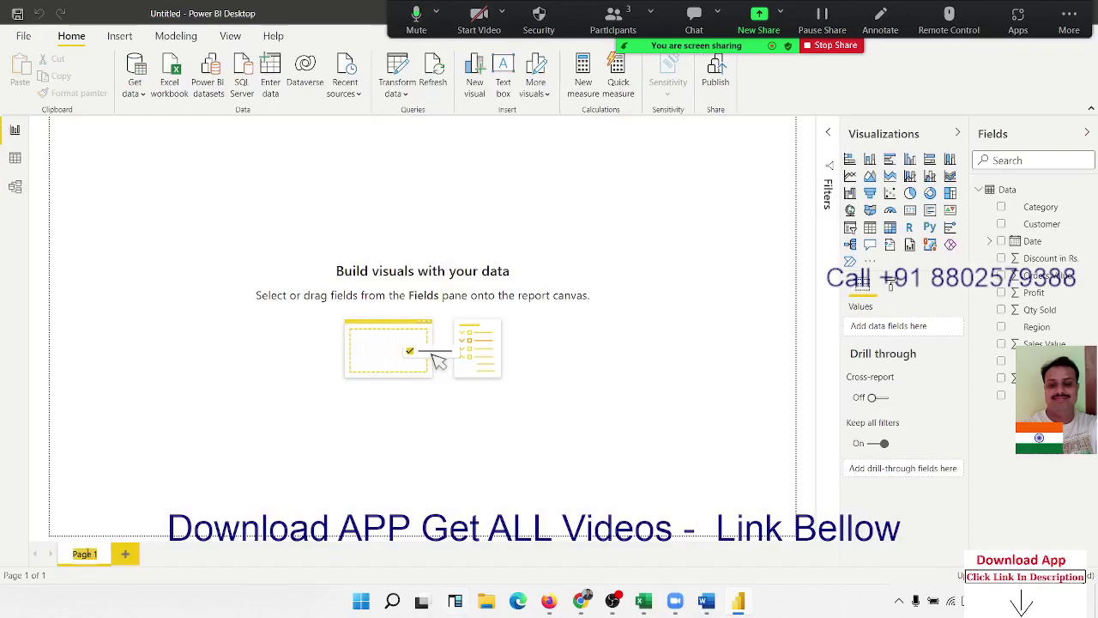
- Rename the page to Reprt-1, then add an extra blank page and delete it
type("Rep")
type("or")
type("t-")
type("1")
left_click(130, 472)
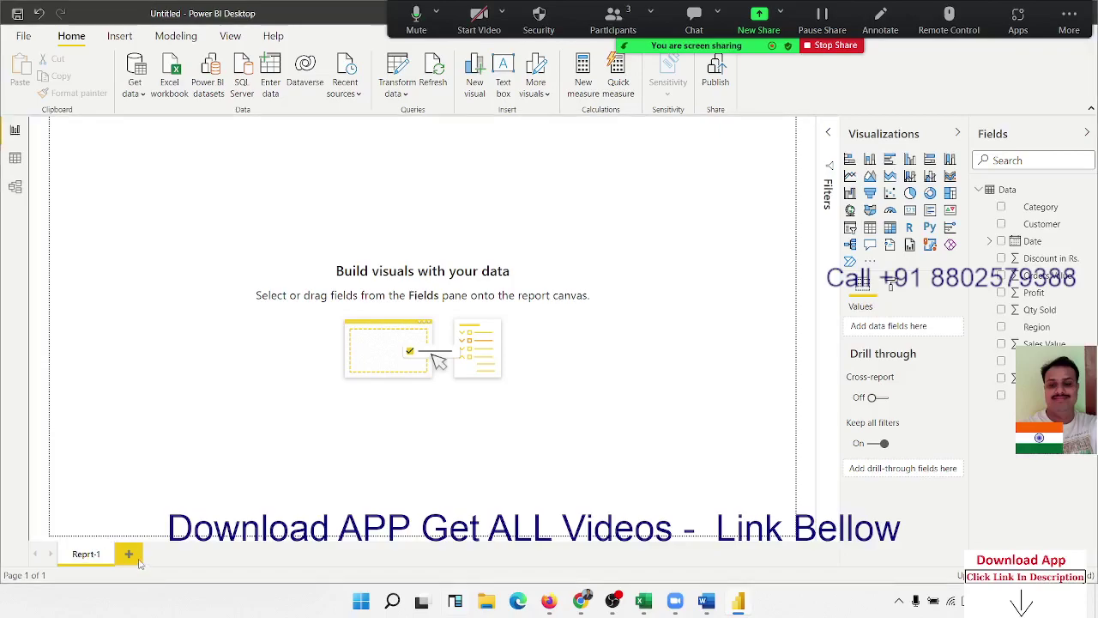
left_click(127, 554)
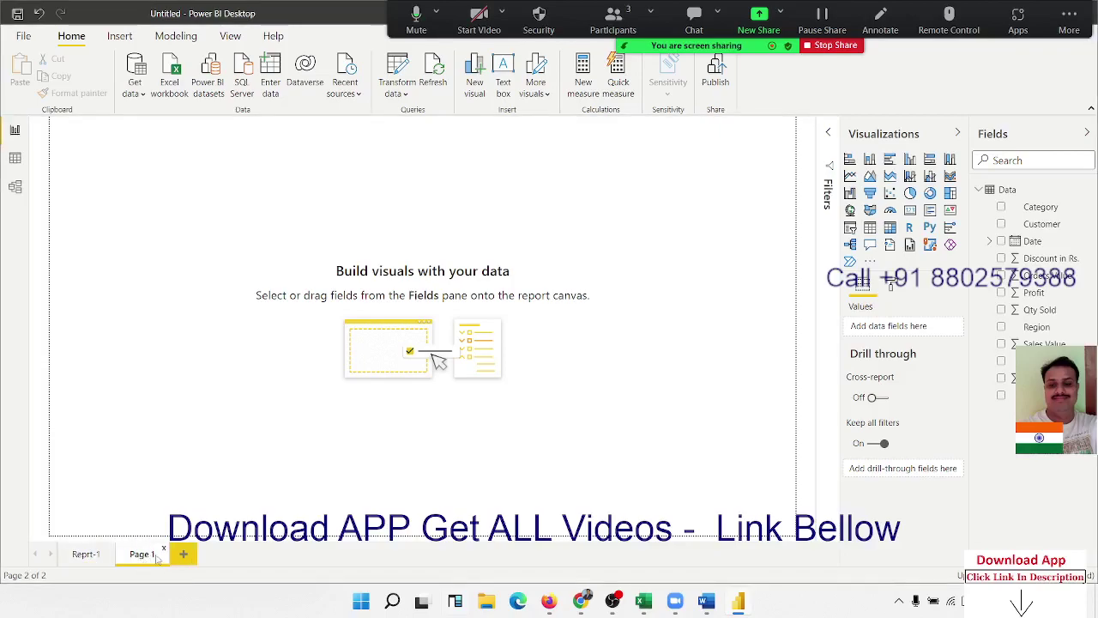
left_click(163, 549)
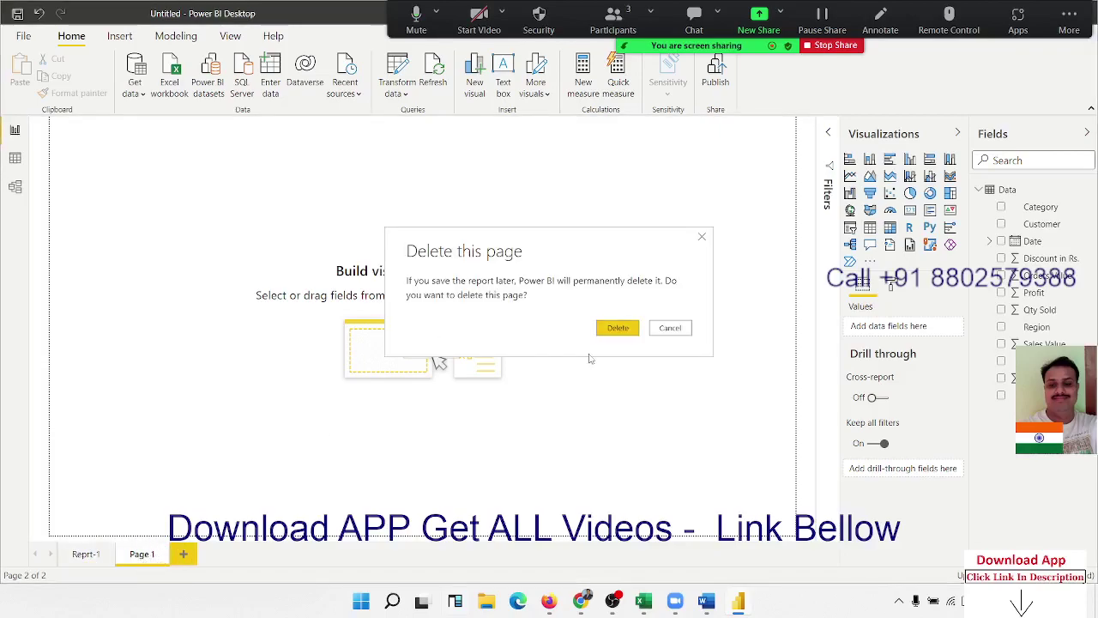
left_click(633, 328)
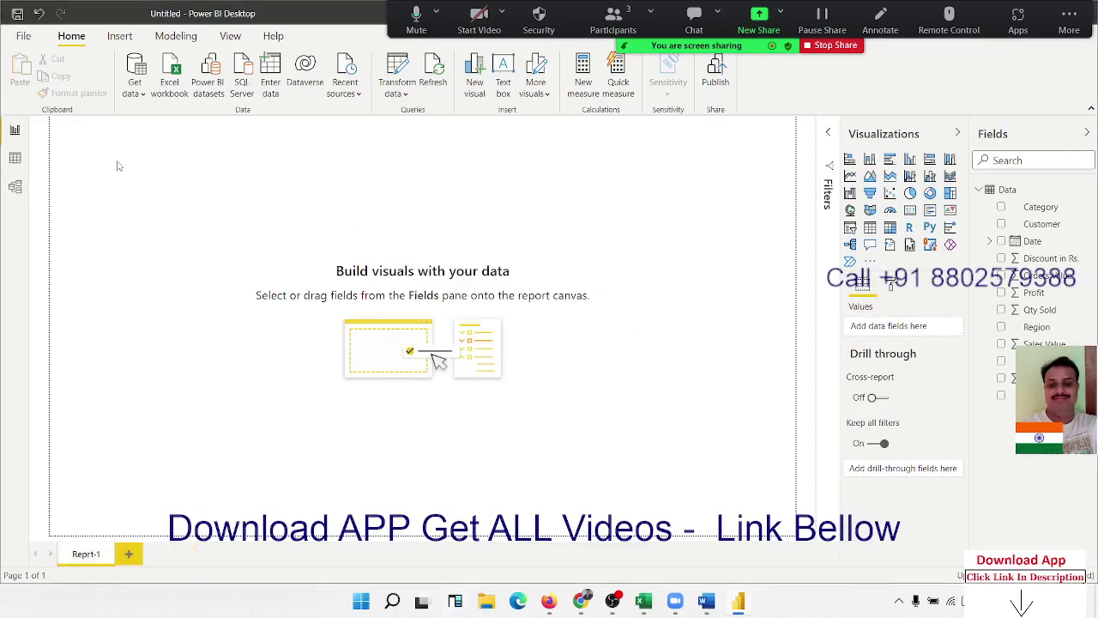
- Show and hide the Filters pane, then collapse and restore the Visualizations pane
mouse_move(117, 160)
left_mouse_down()
mouse_move(195, 257)
mouse_move(723, 507)
left_mouse_up()
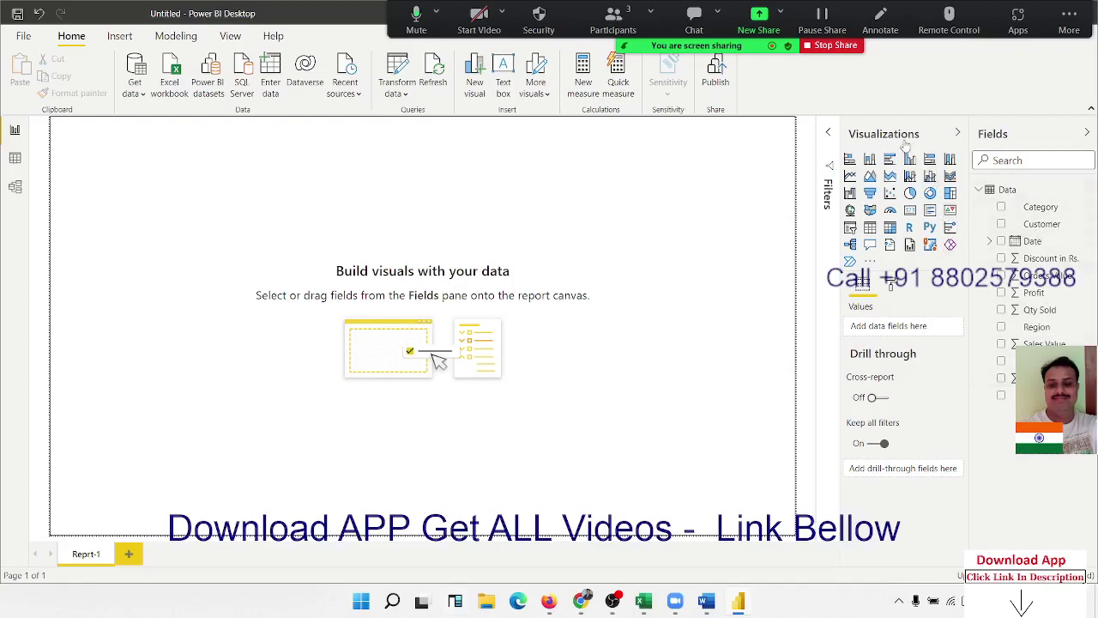
left_click(834, 144)
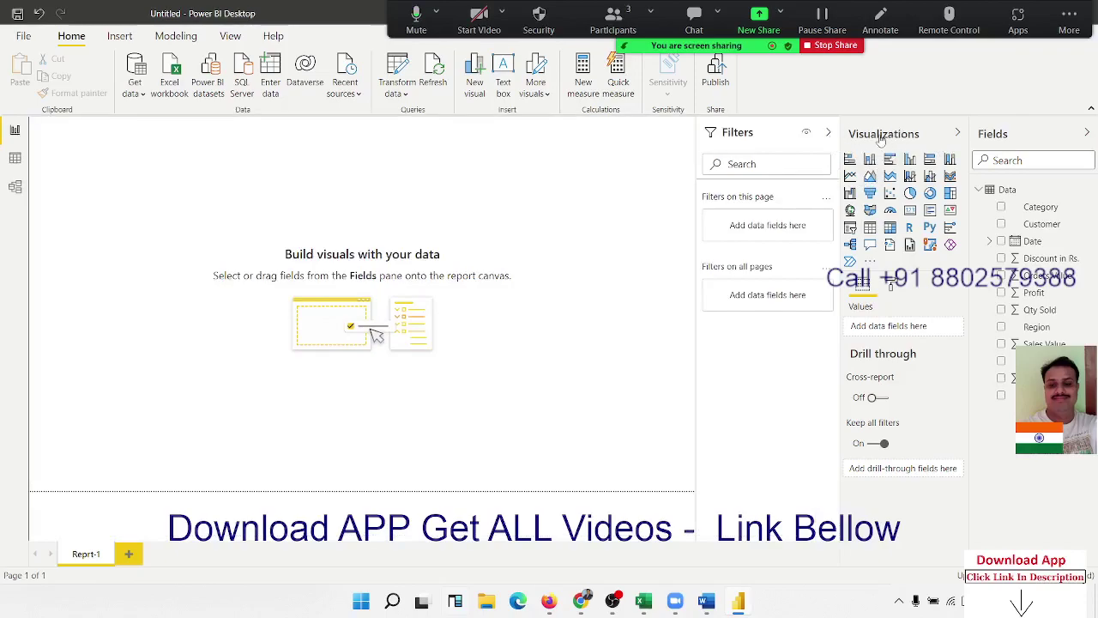
left_click(828, 132)
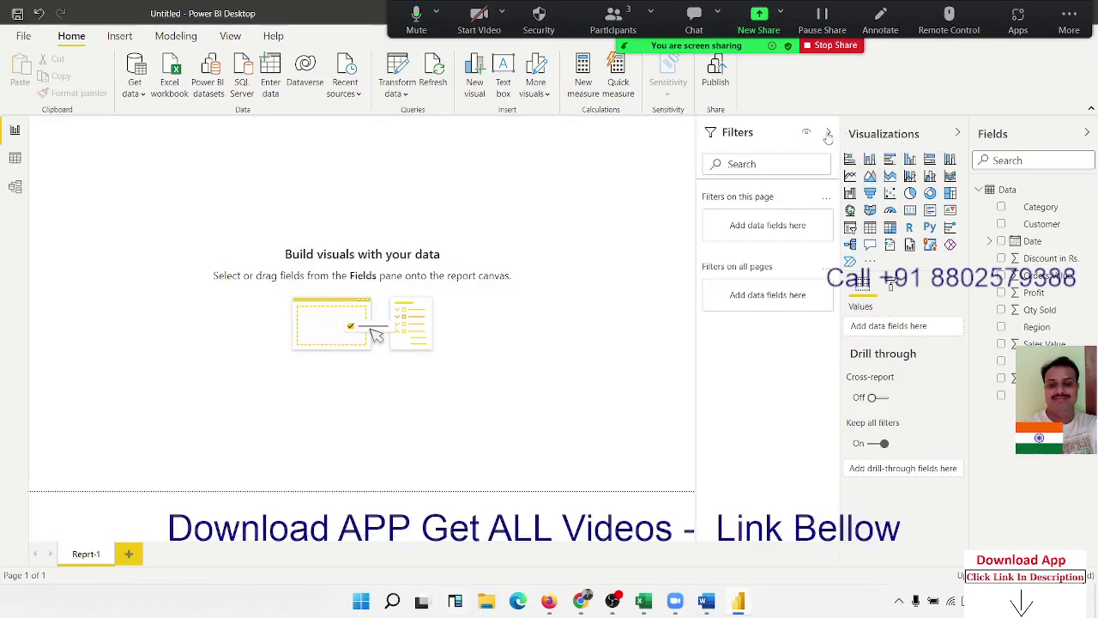
left_click(958, 132)
left_click(957, 135)
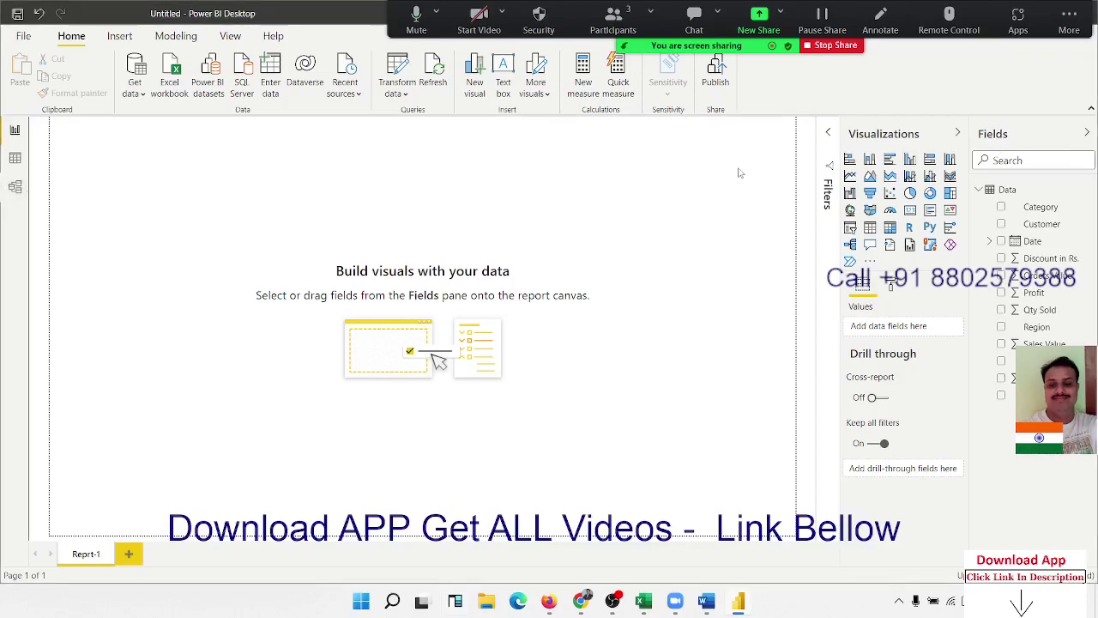
- Add a bold, underlined, size 40 'Sales Report - 2022' title text box, then an empty clustered column chart
left_click(504, 72)
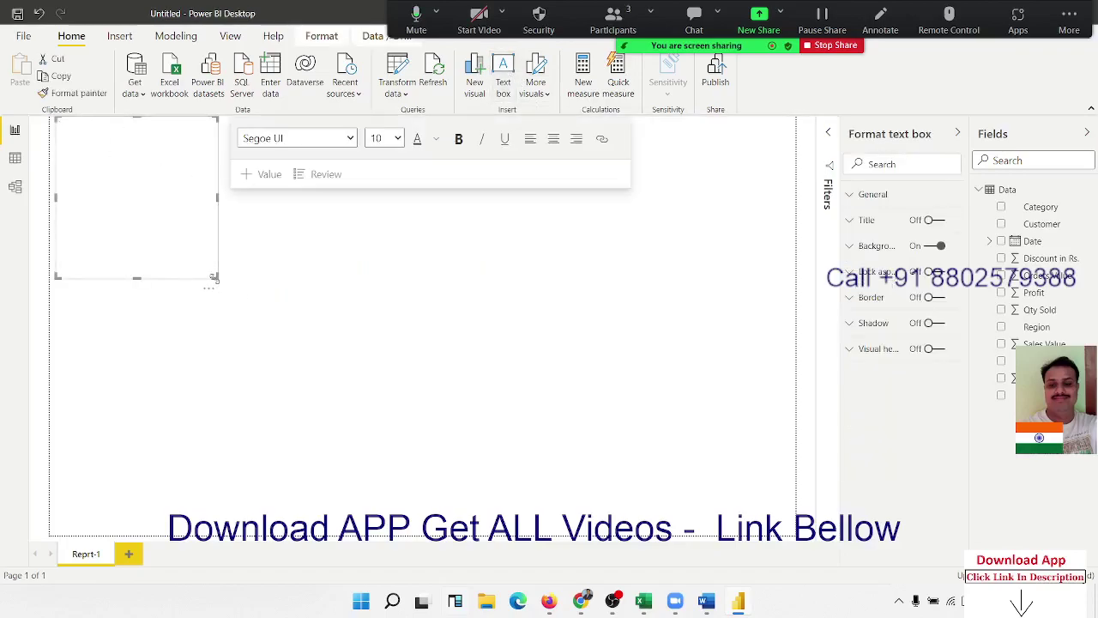
left_click_drag(217, 277, 486, 163)
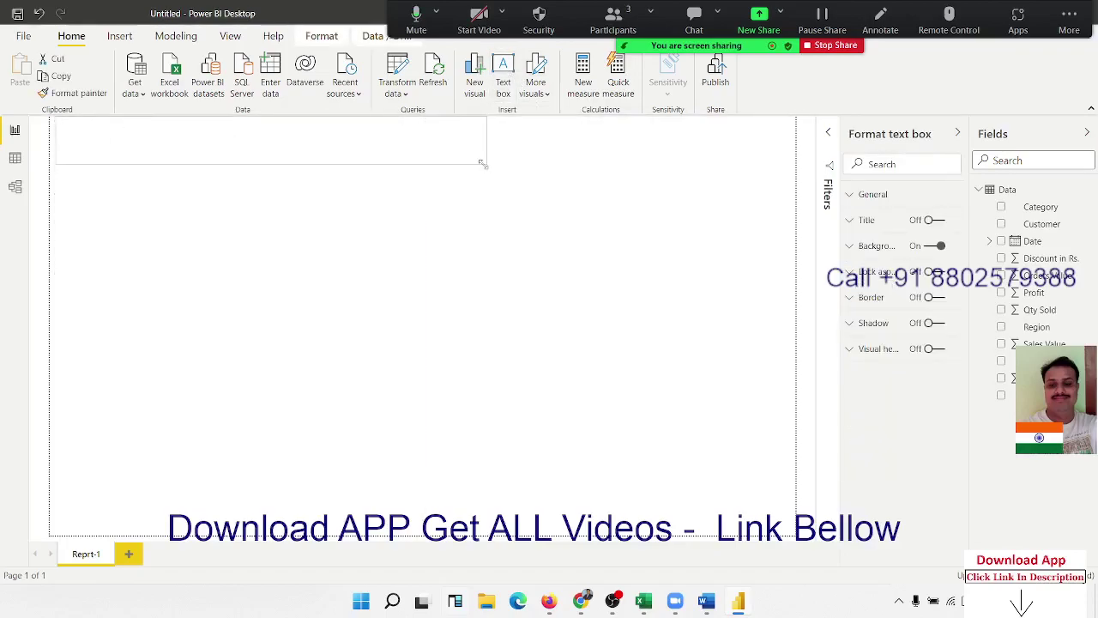
left_click(188, 140)
type("Sales Report - 2022")
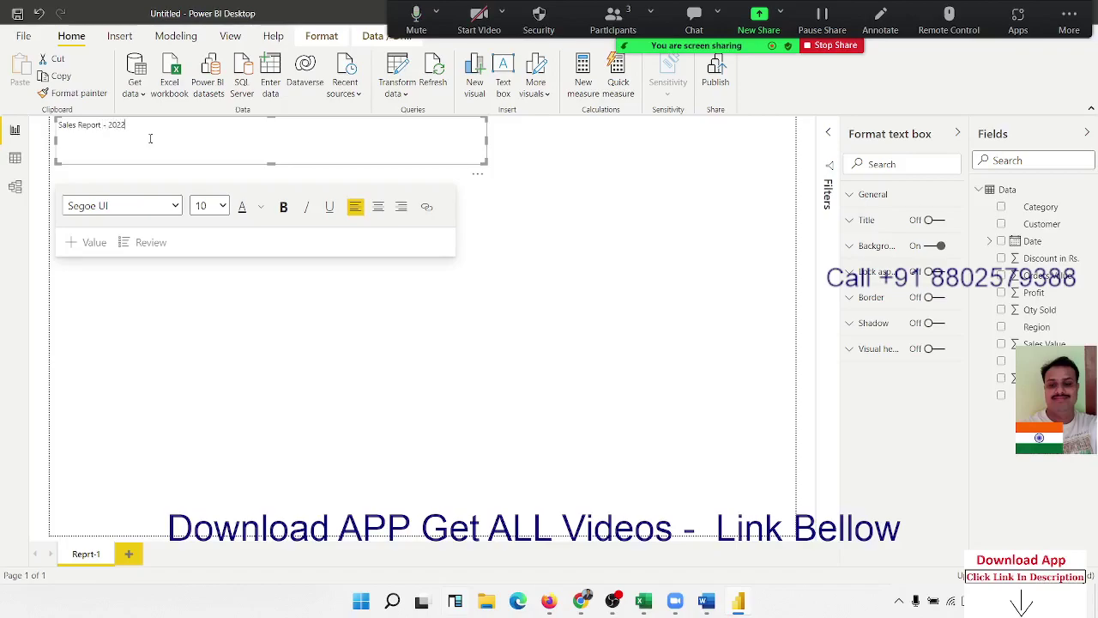
left_click_drag(149, 137, 53, 131)
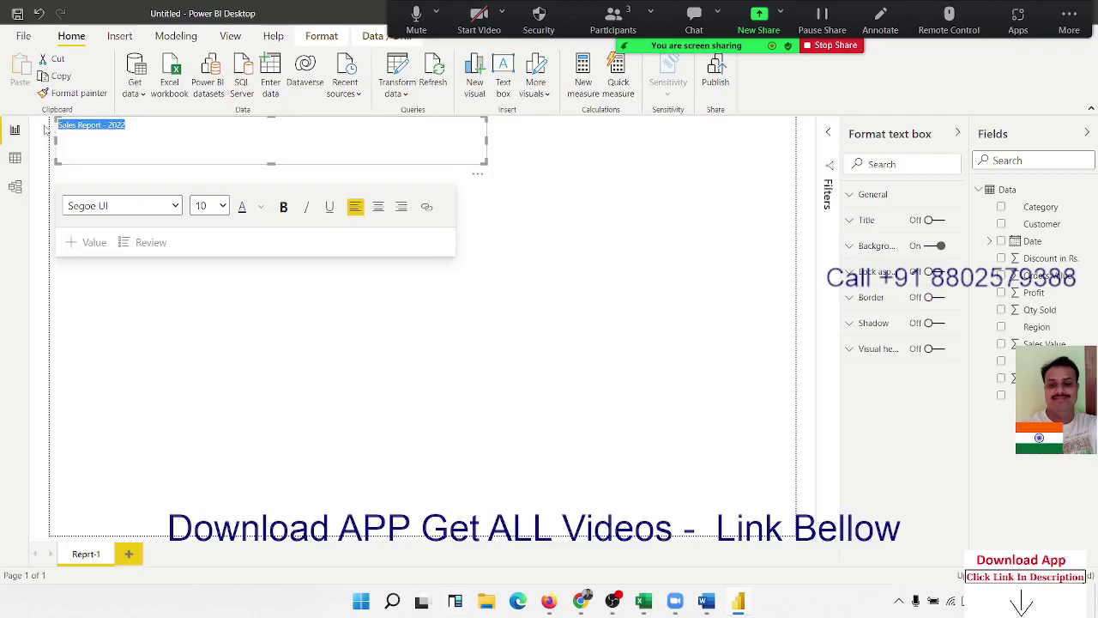
left_click(221, 206)
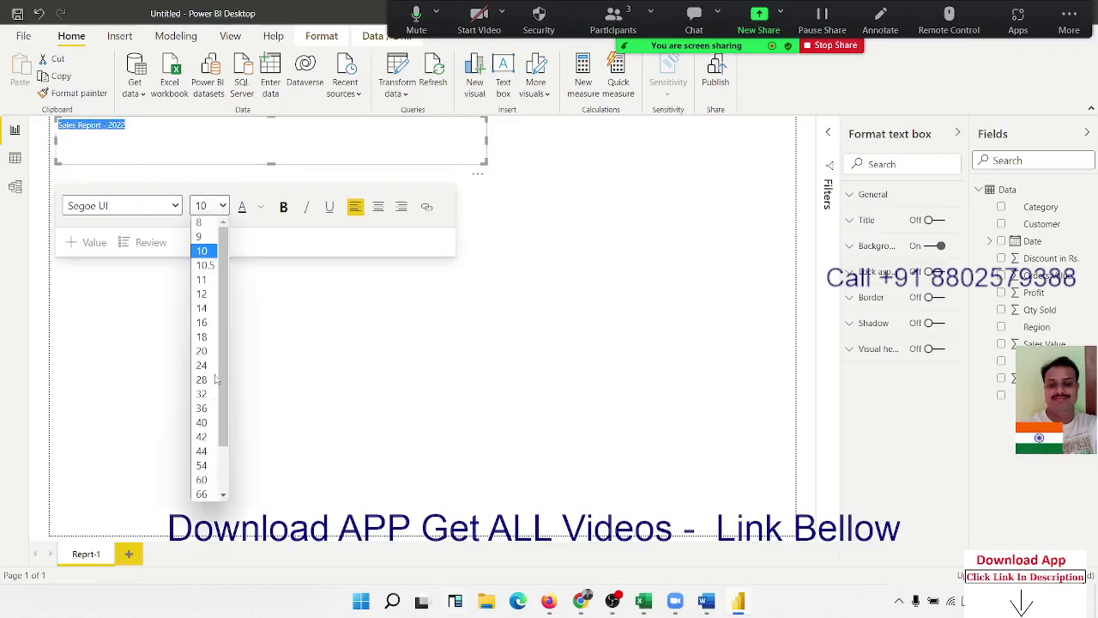
left_click(206, 424)
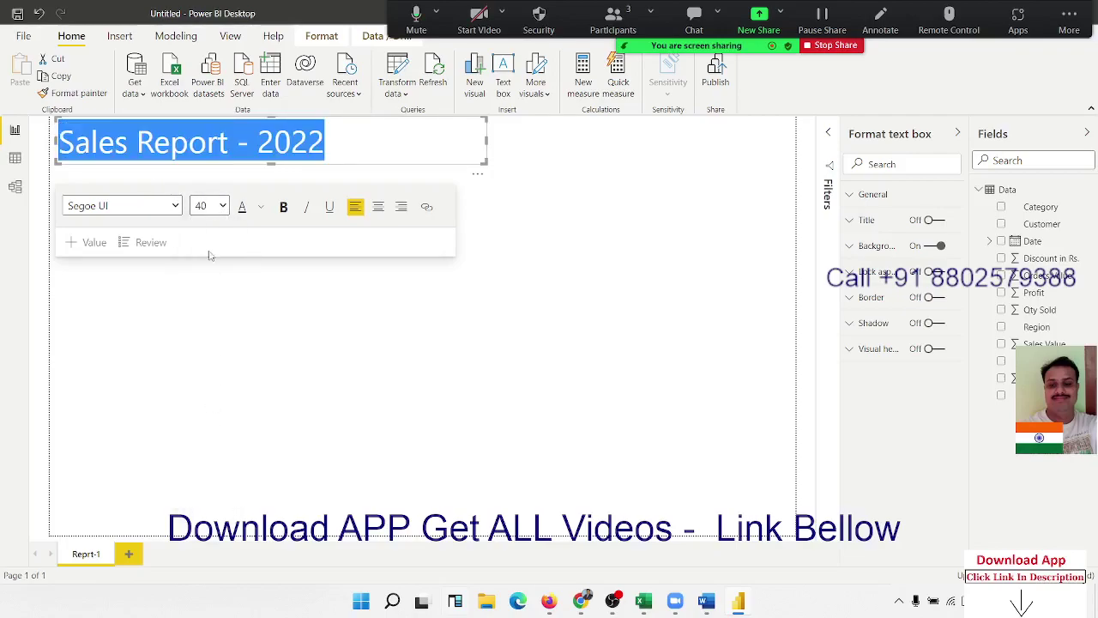
left_click(283, 208)
left_click(329, 208)
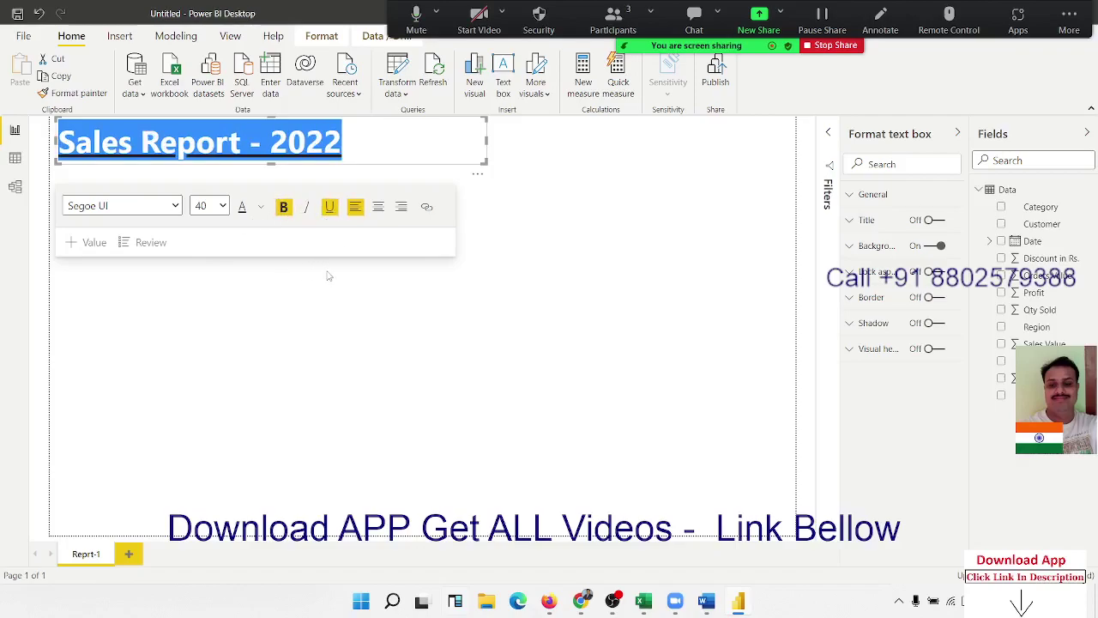
left_click(527, 196)
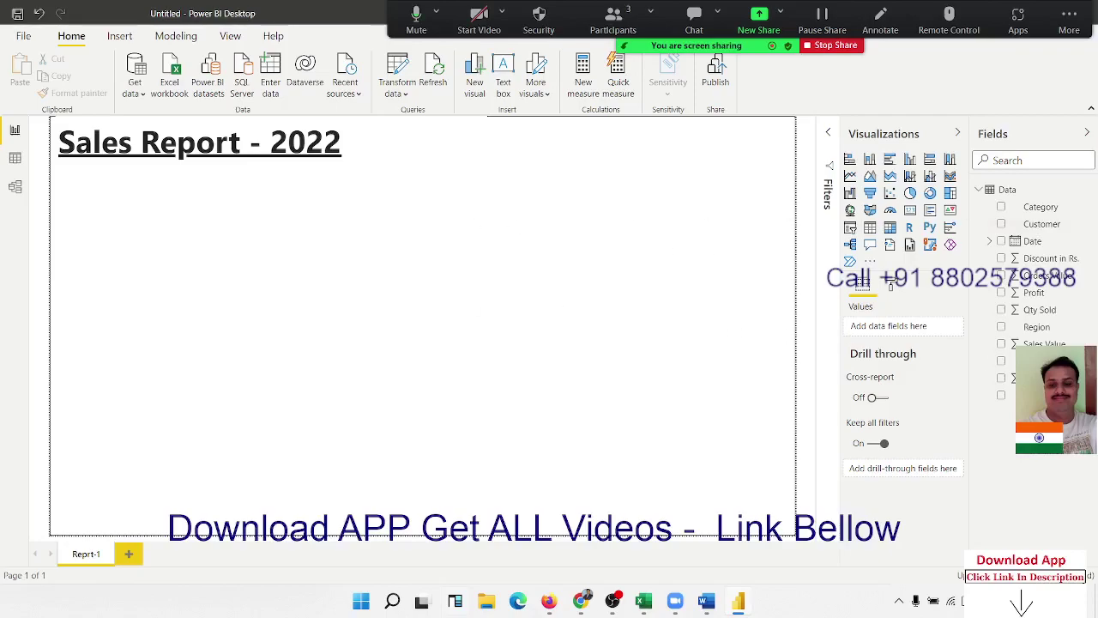
left_click(909, 158)
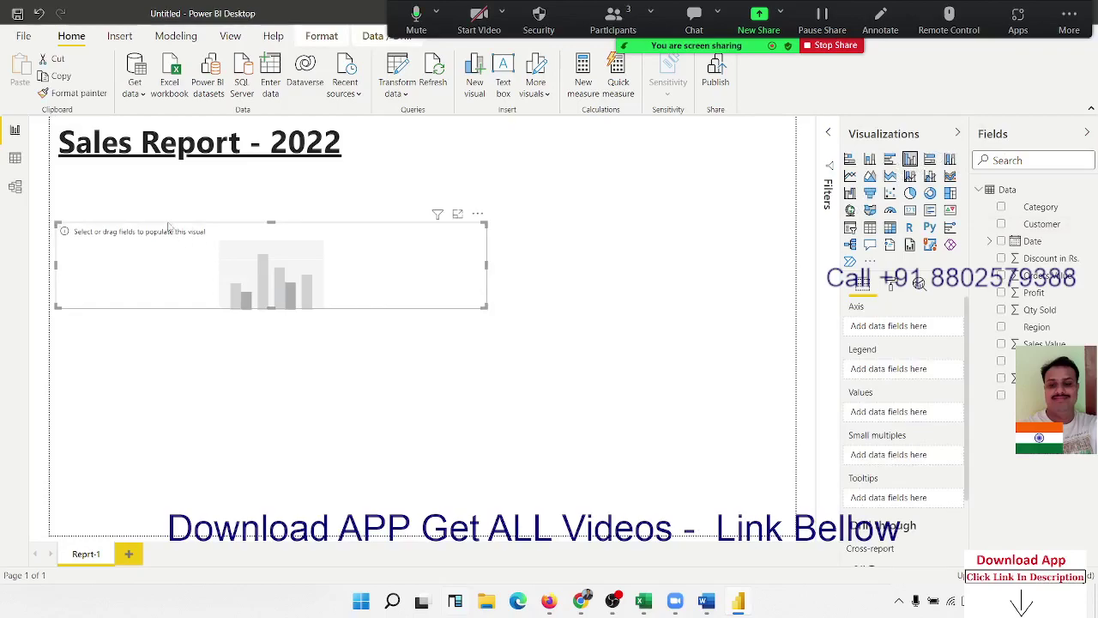
- Build the column chart with Sub Category on the axis and Qty Sold as values
left_click_drag(165, 225, 165, 187)
left_click(166, 187)
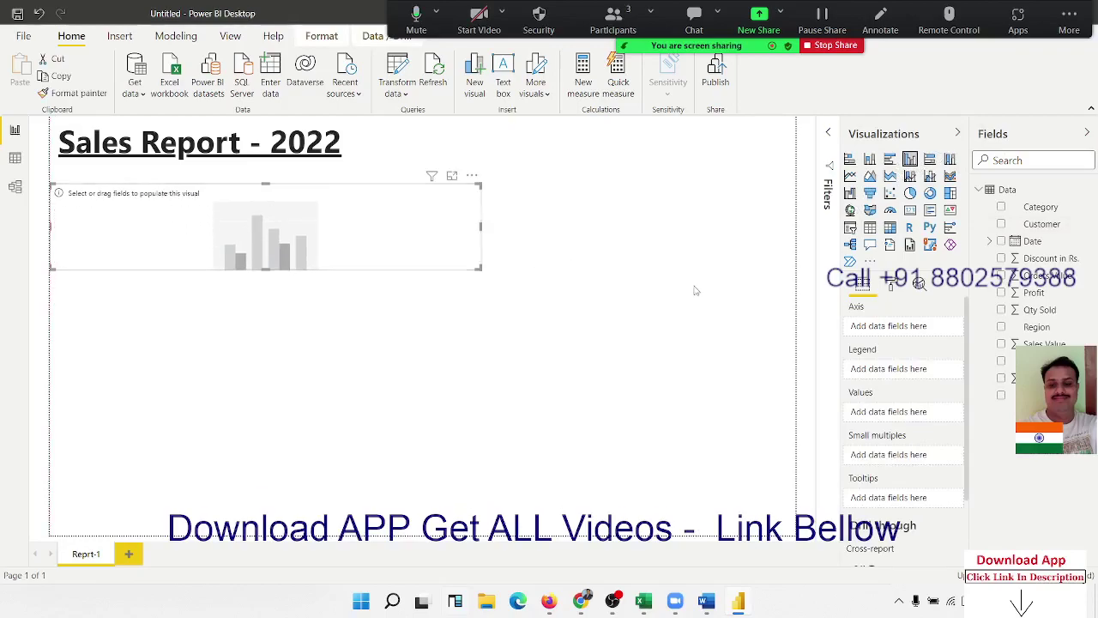
left_click_drag(1036, 337, 1034, 339)
left_click_drag(1003, 360, 180, 230)
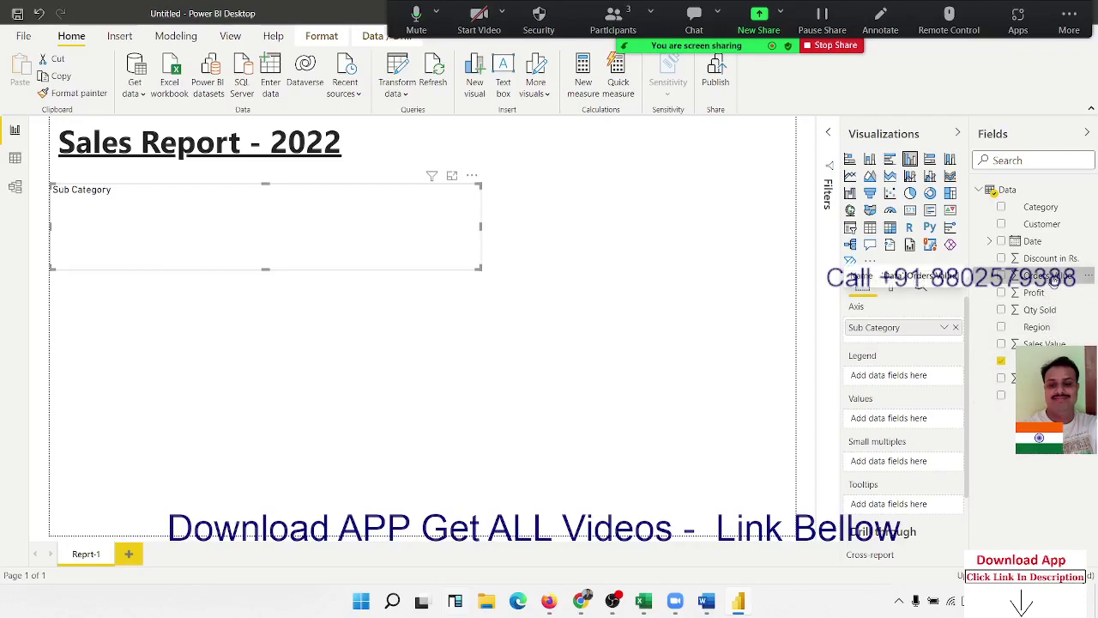
left_click(1046, 275)
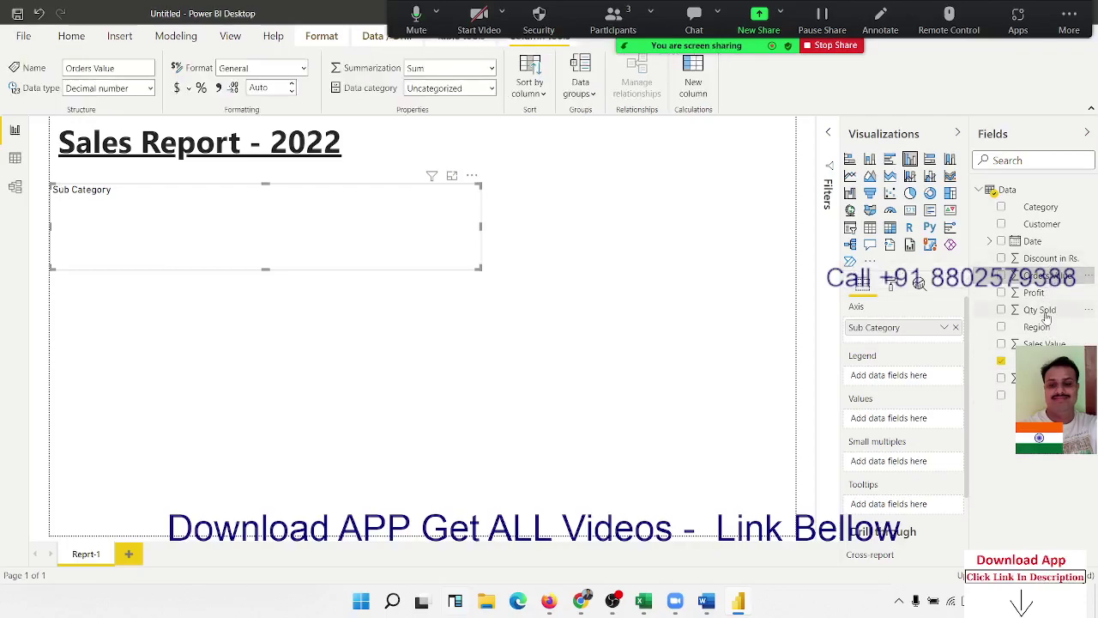
left_click_drag(1045, 315, 210, 215)
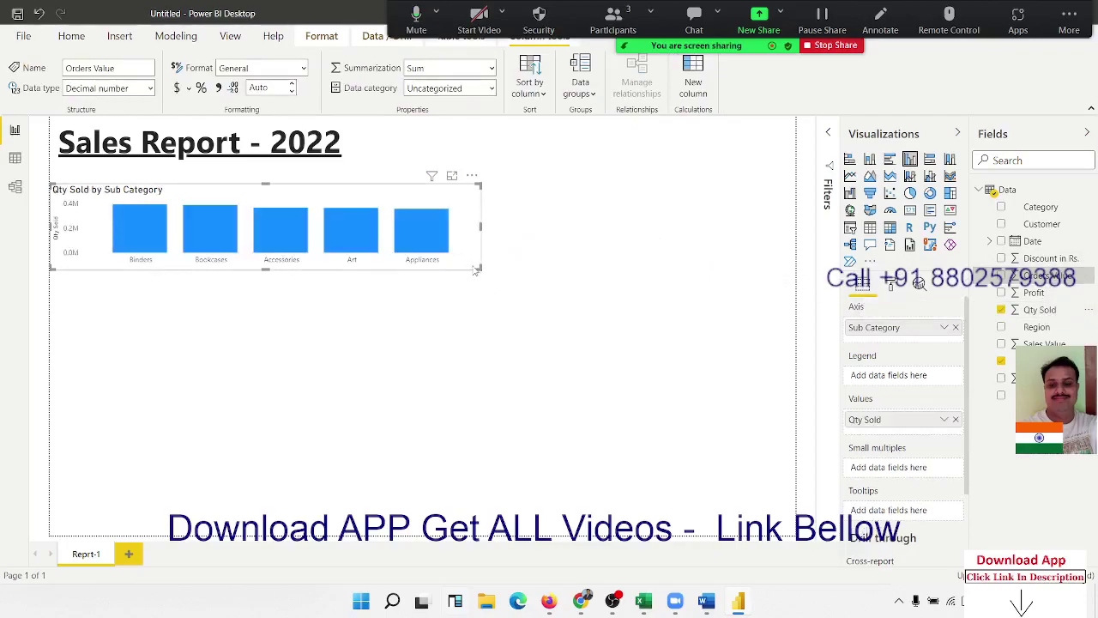
- Resize the chart narrower and taller under the title and turn its data labels on
mouse_move(477, 270)
left_mouse_down()
mouse_move(257, 360)
mouse_move(301, 334)
left_mouse_up()
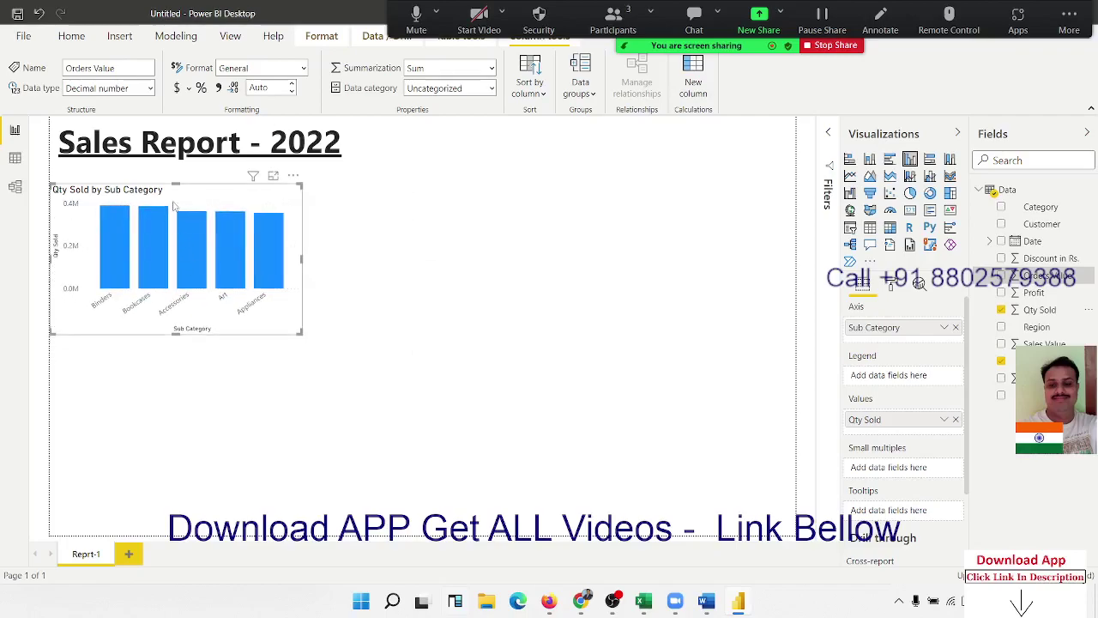
left_click_drag(175, 200, 175, 181)
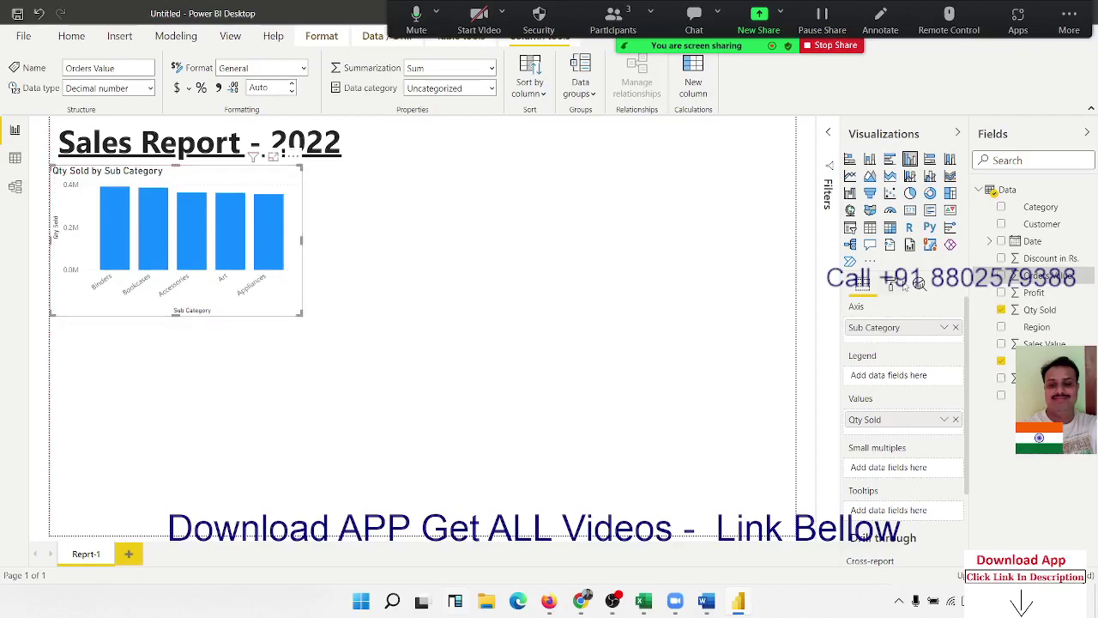
left_click(899, 283)
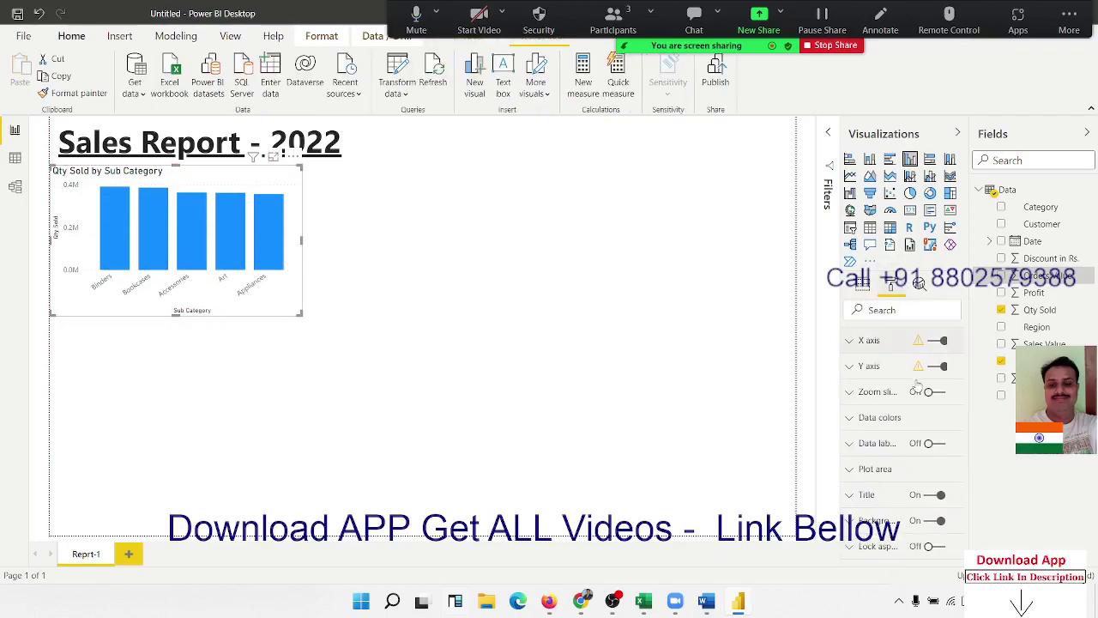
scroll(917, 463, "down", 3)
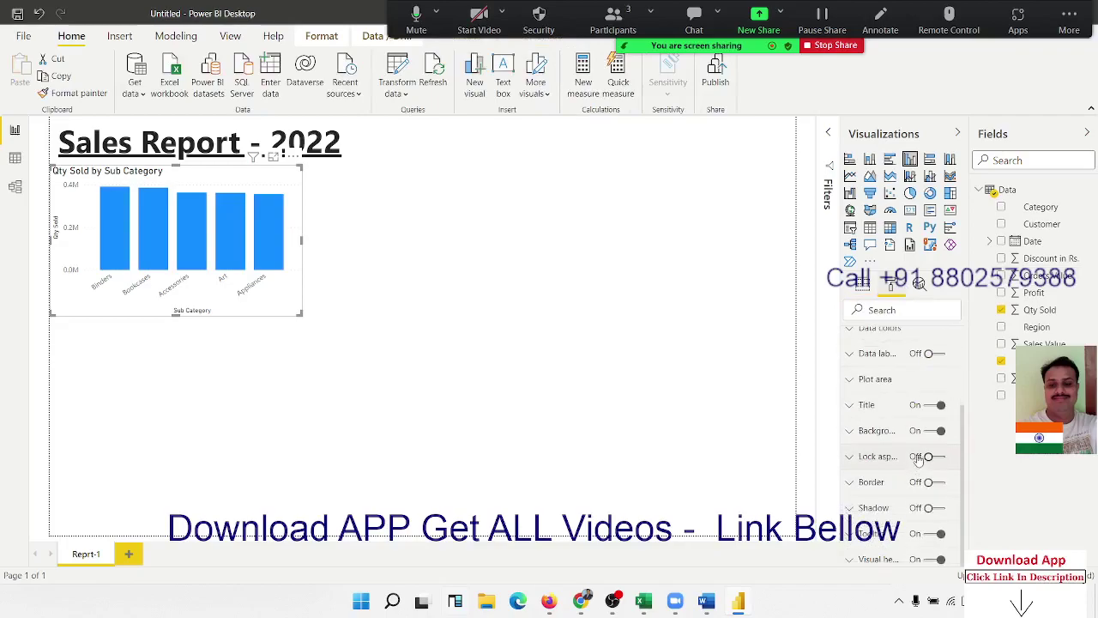
left_click(940, 354)
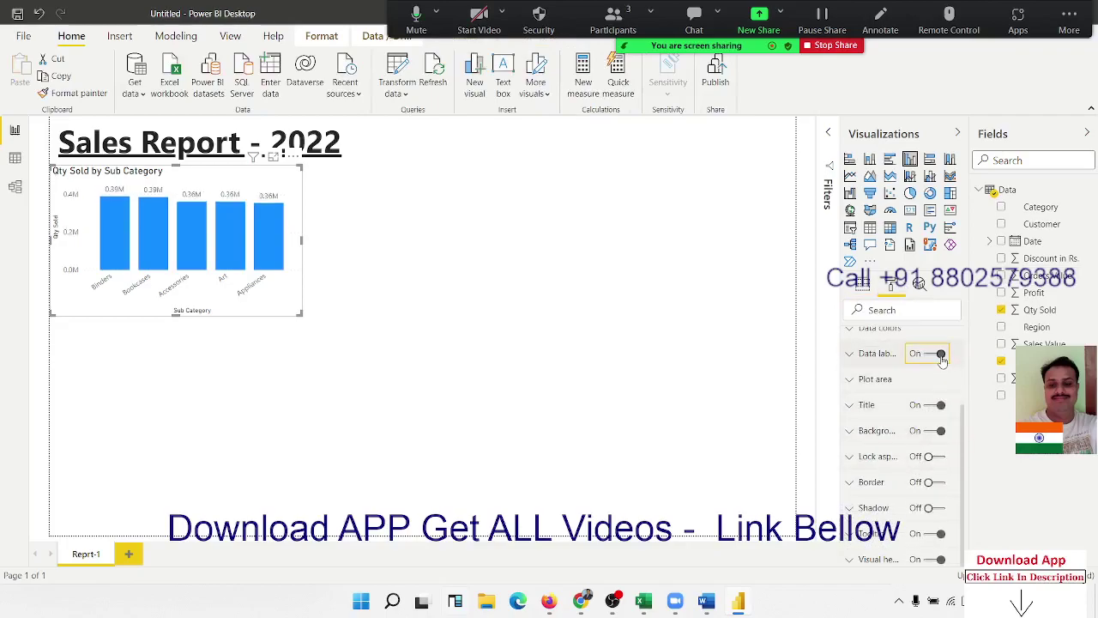
left_click(379, 307)
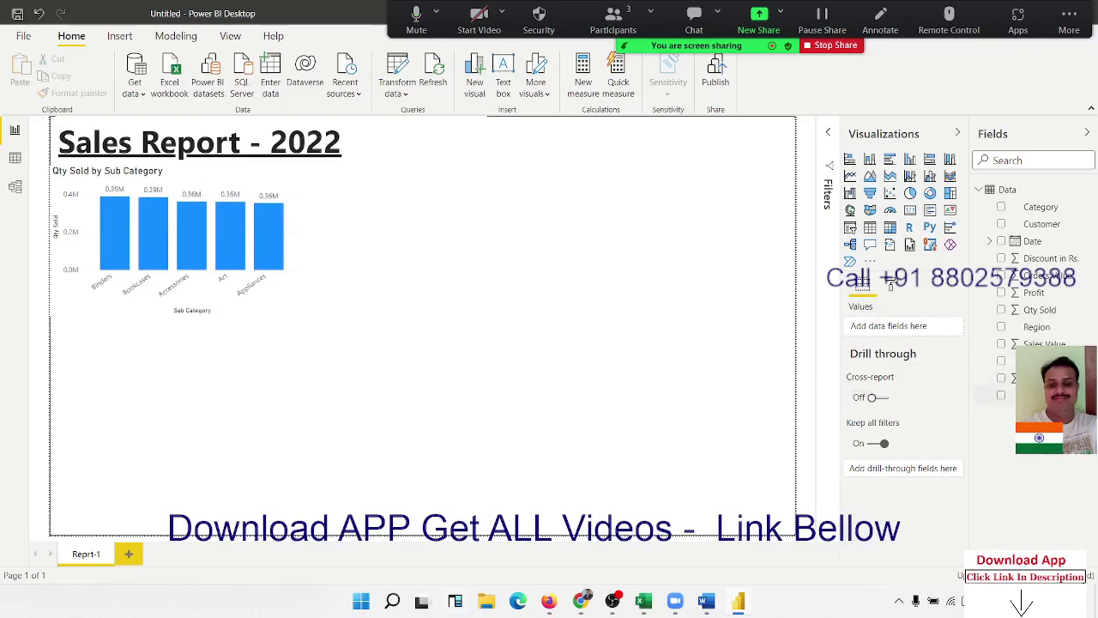
- Create a Zone table with Qty Sold (total 1856858), shrink it and place it beside the column chart
left_click(1004, 394)
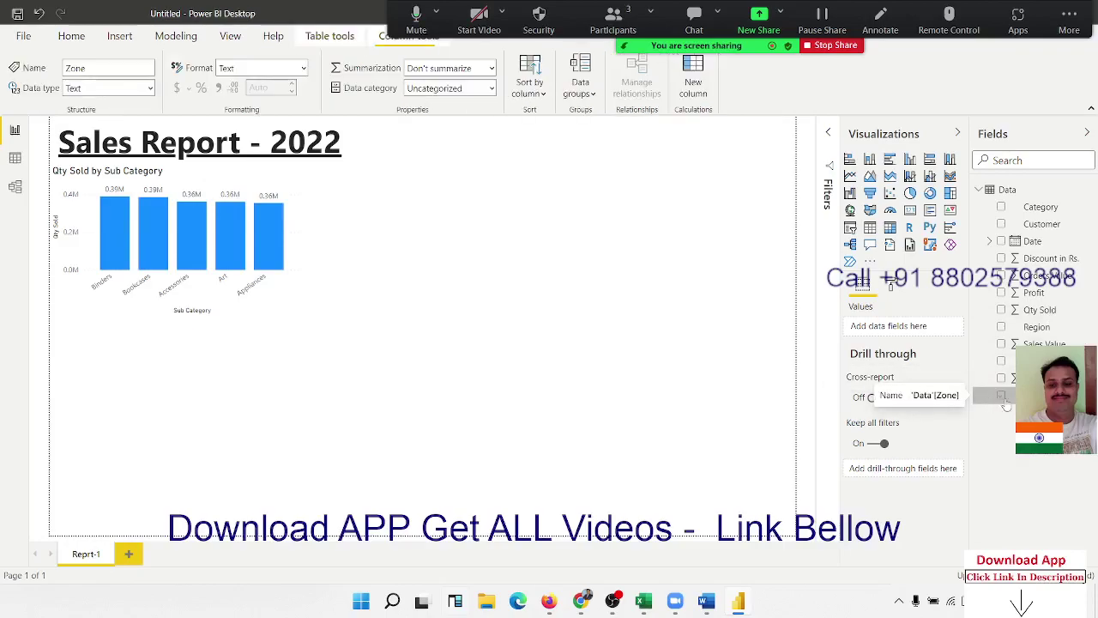
left_click_drag(1003, 394, 693, 184)
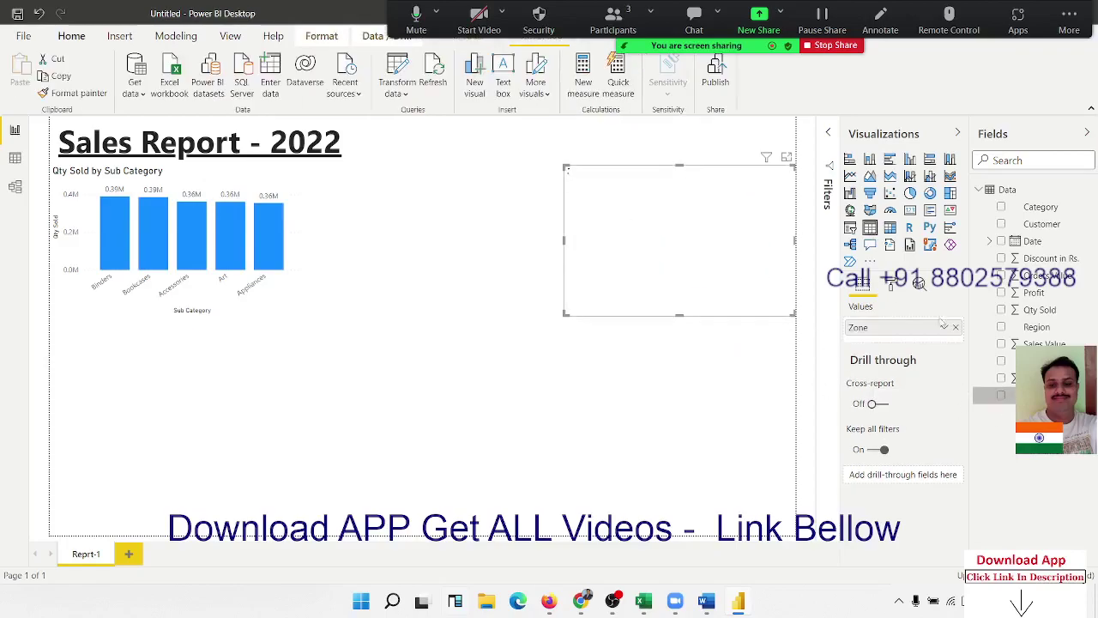
left_click(1004, 394)
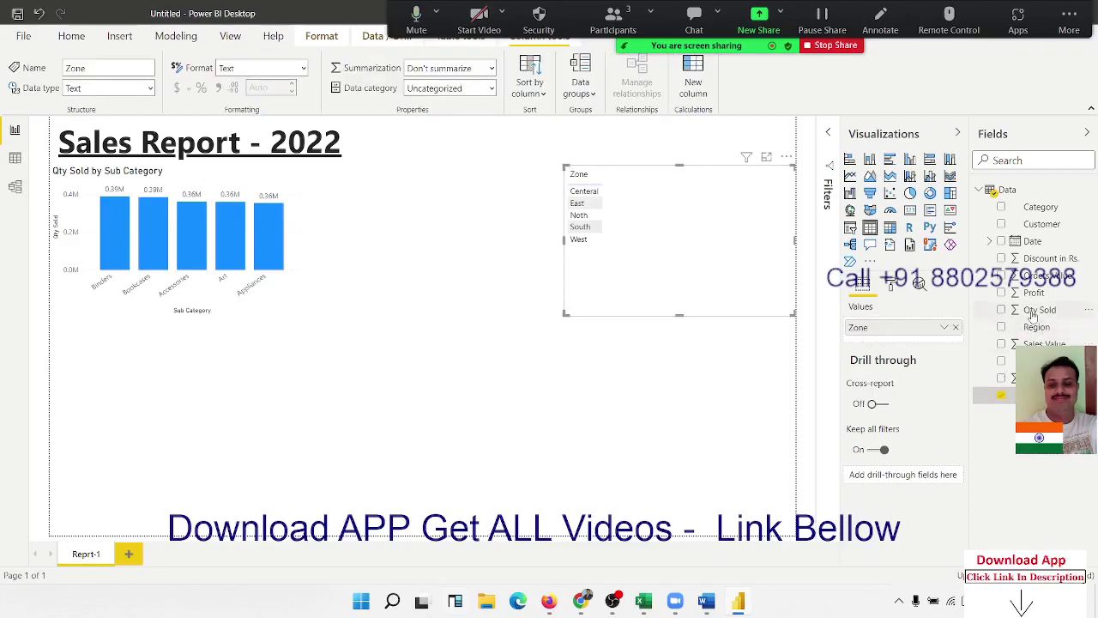
left_click_drag(1037, 310, 681, 273)
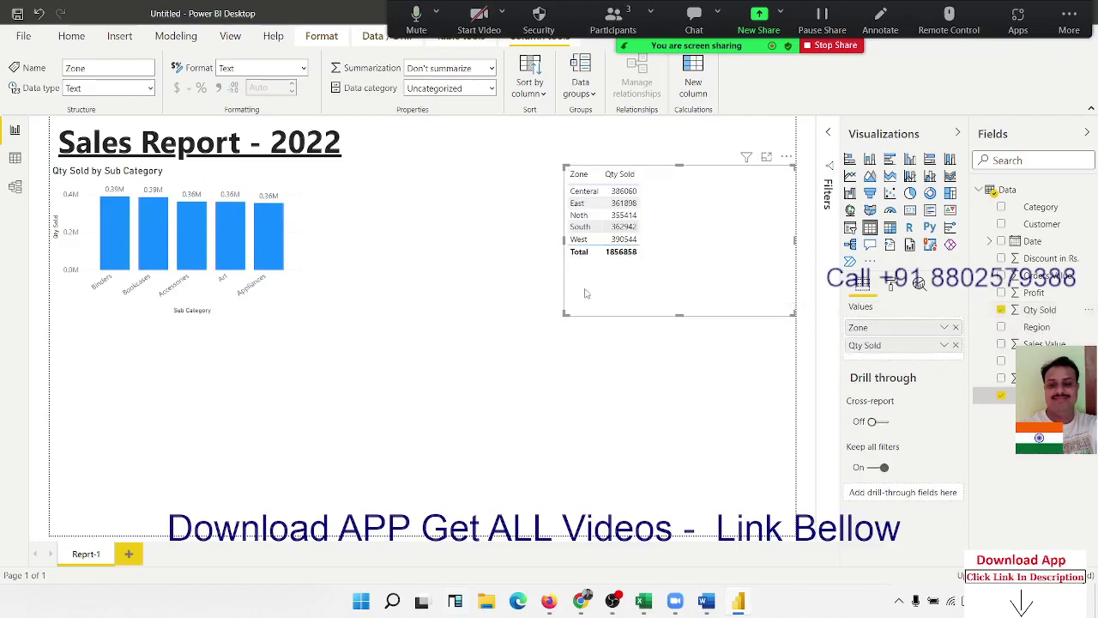
left_click_drag(790, 313, 651, 273)
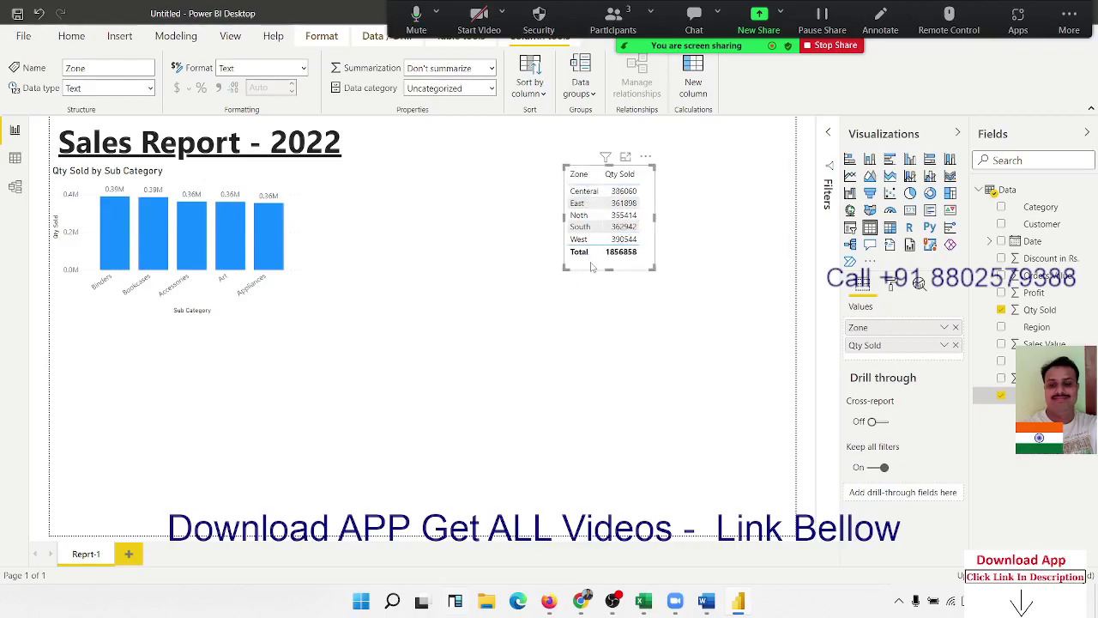
left_click_drag(589, 262, 333, 294)
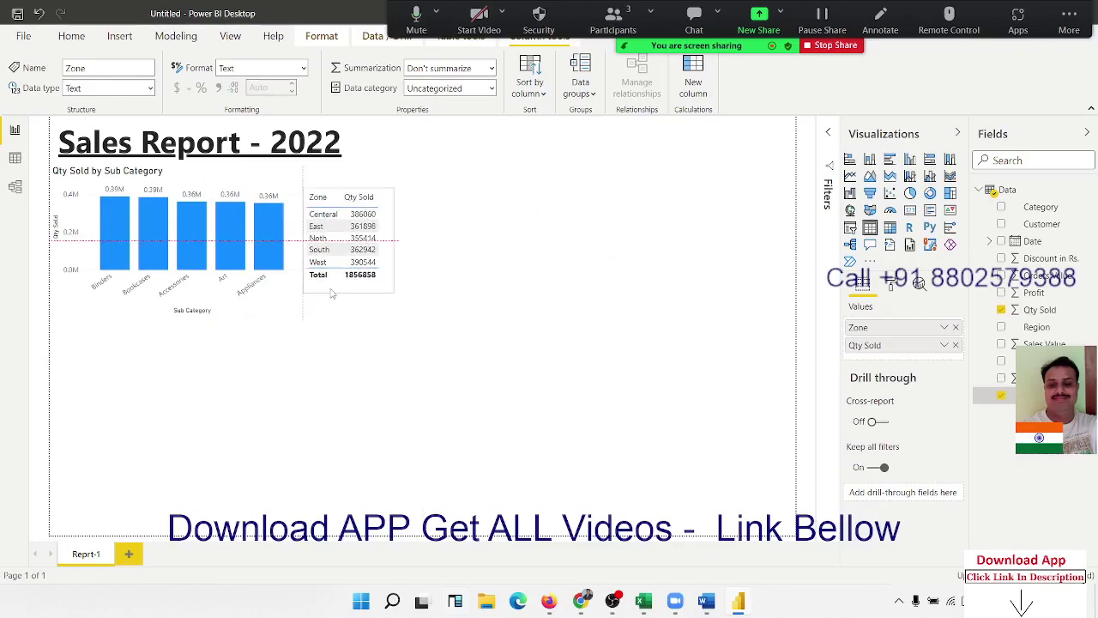
left_click(361, 339)
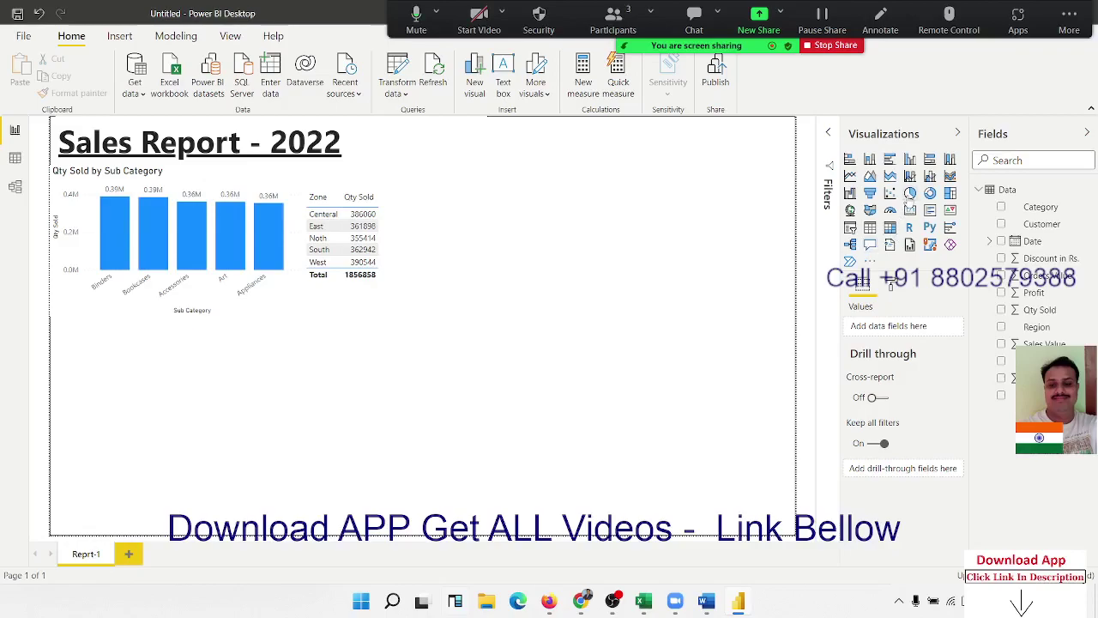
- Add a pie chart right of the Zone table with Category as legend and Profit as values
left_click(909, 193)
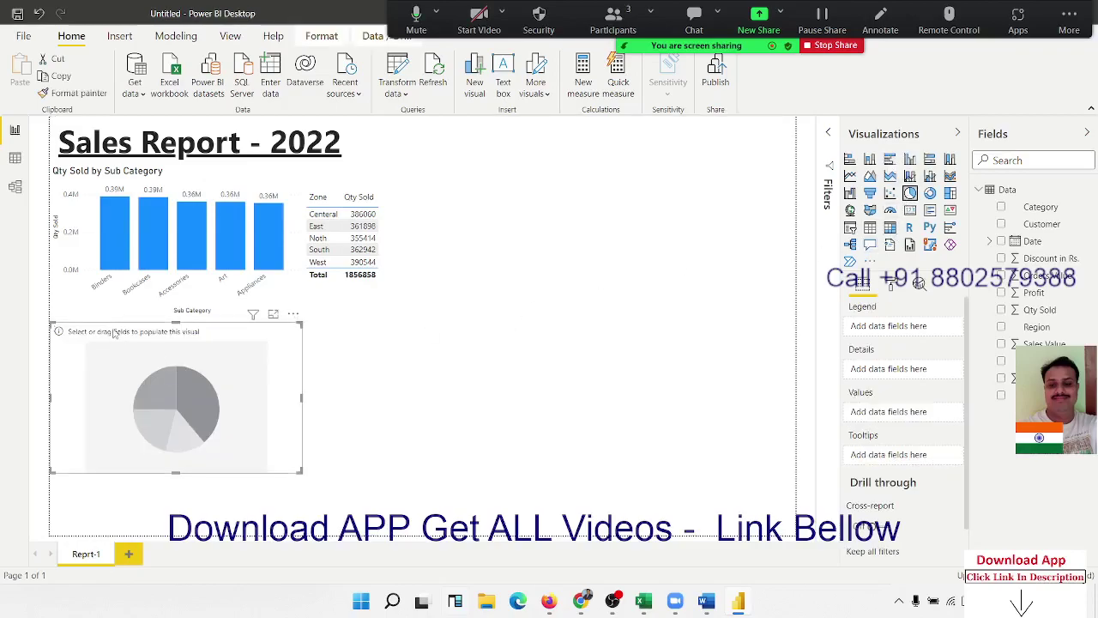
left_click_drag(114, 333, 455, 177)
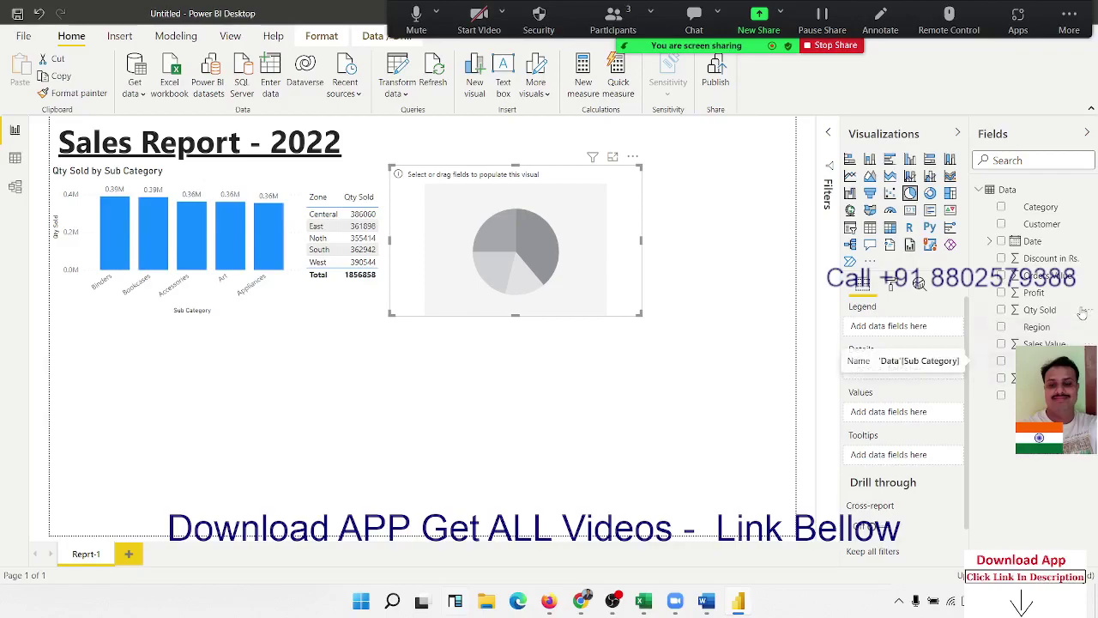
left_click_drag(1061, 211, 549, 247)
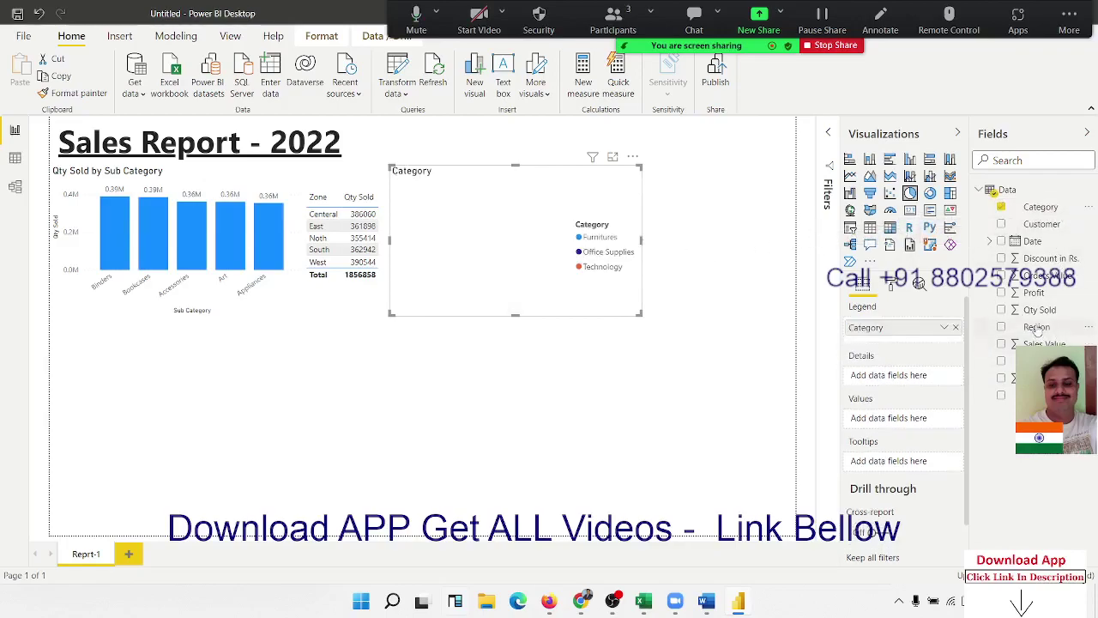
left_click_drag(1036, 309, 514, 258)
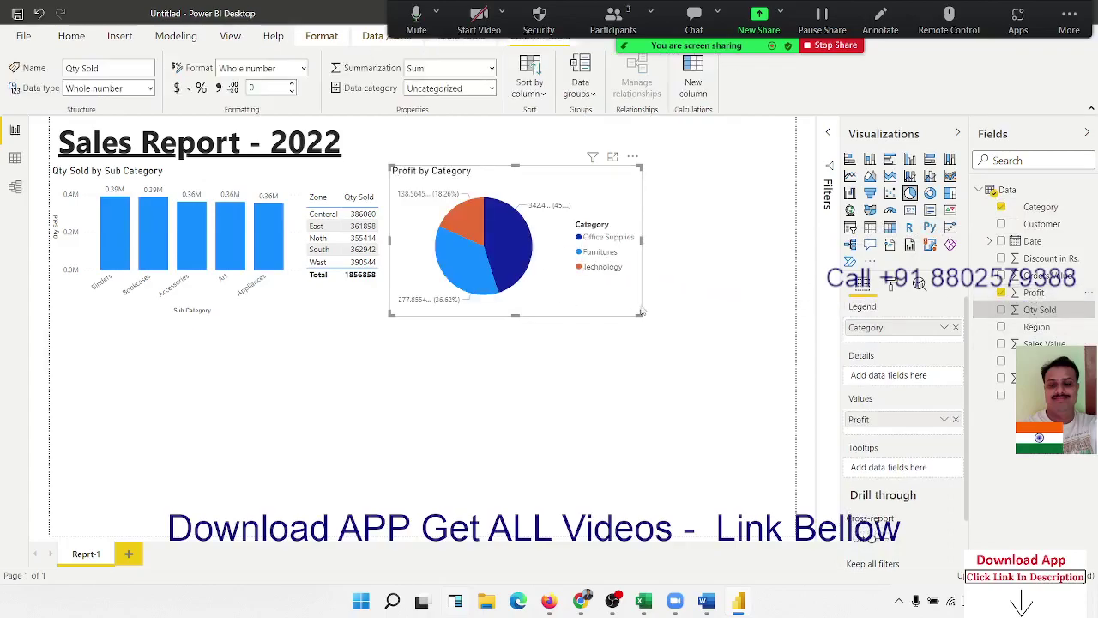
left_click_drag(637, 310, 630, 315)
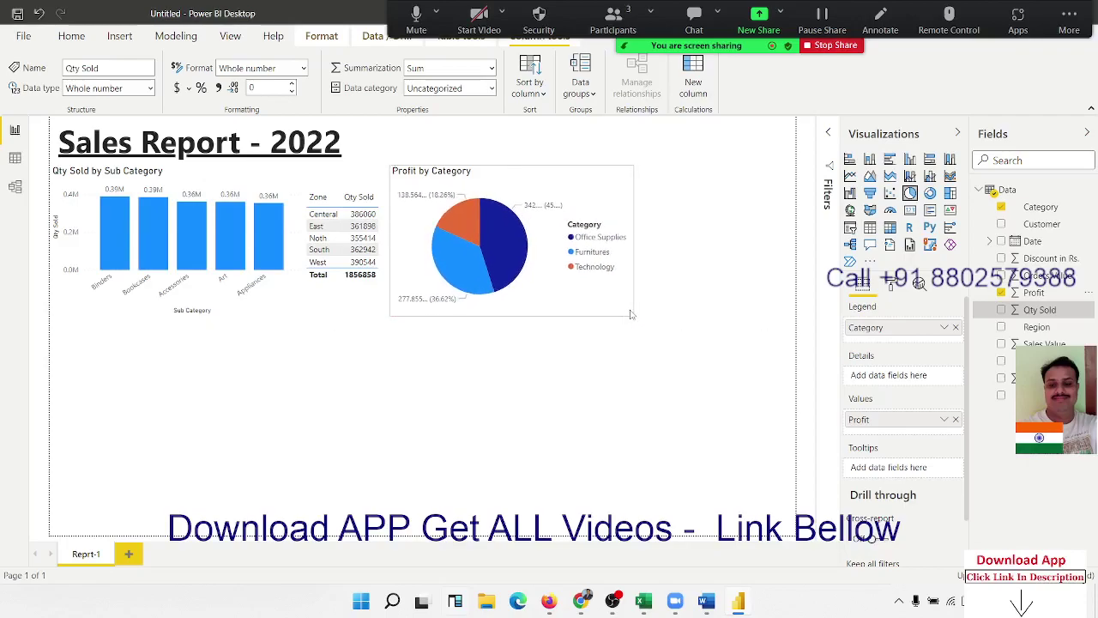
left_click(706, 341)
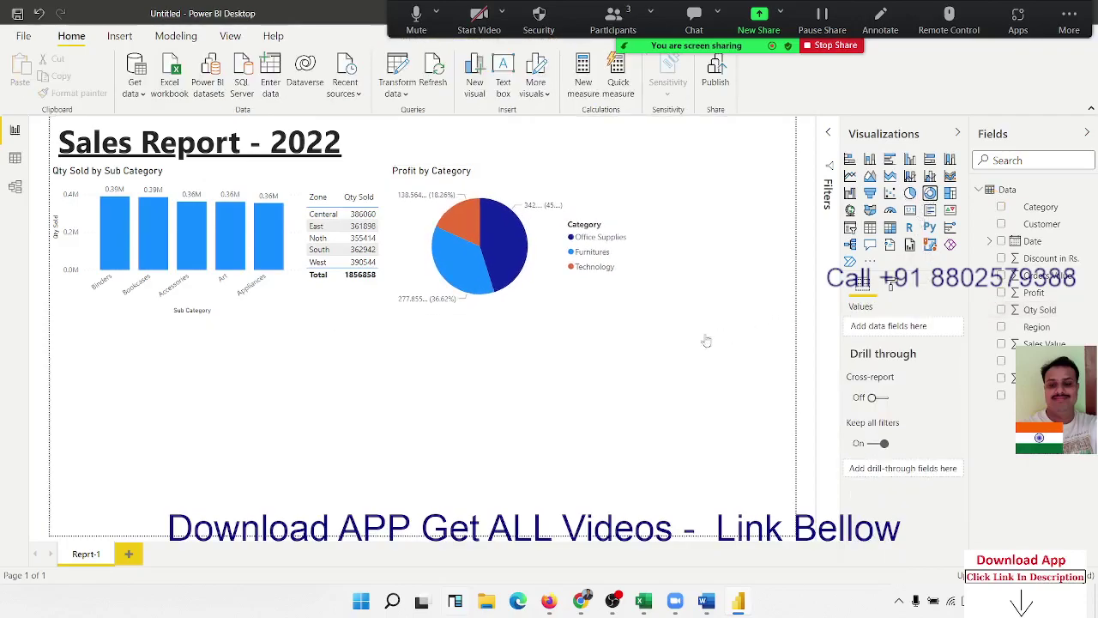
- Add a Profit by Customer donut chart beside the pie chart and shrink it
left_click(930, 192)
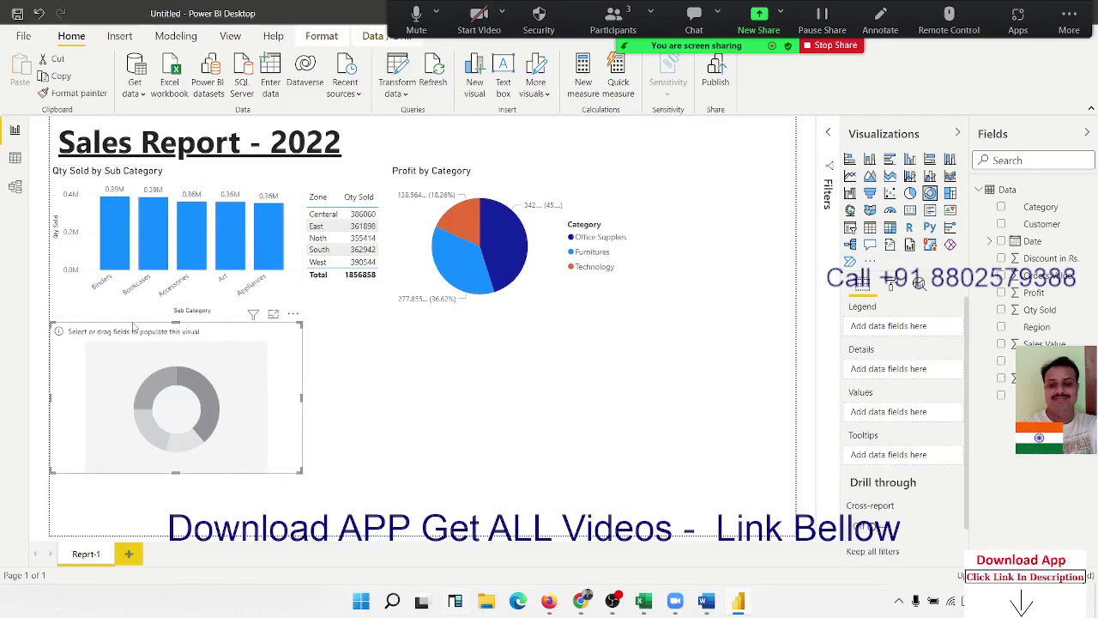
left_click_drag(132, 340, 623, 192)
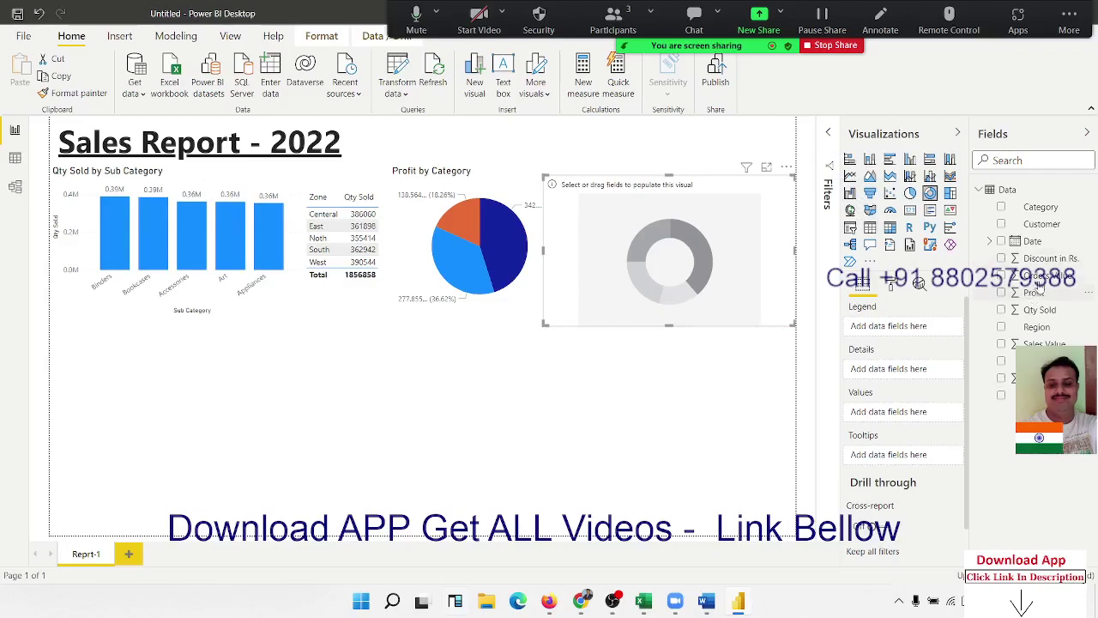
left_click_drag(1041, 224, 752, 248)
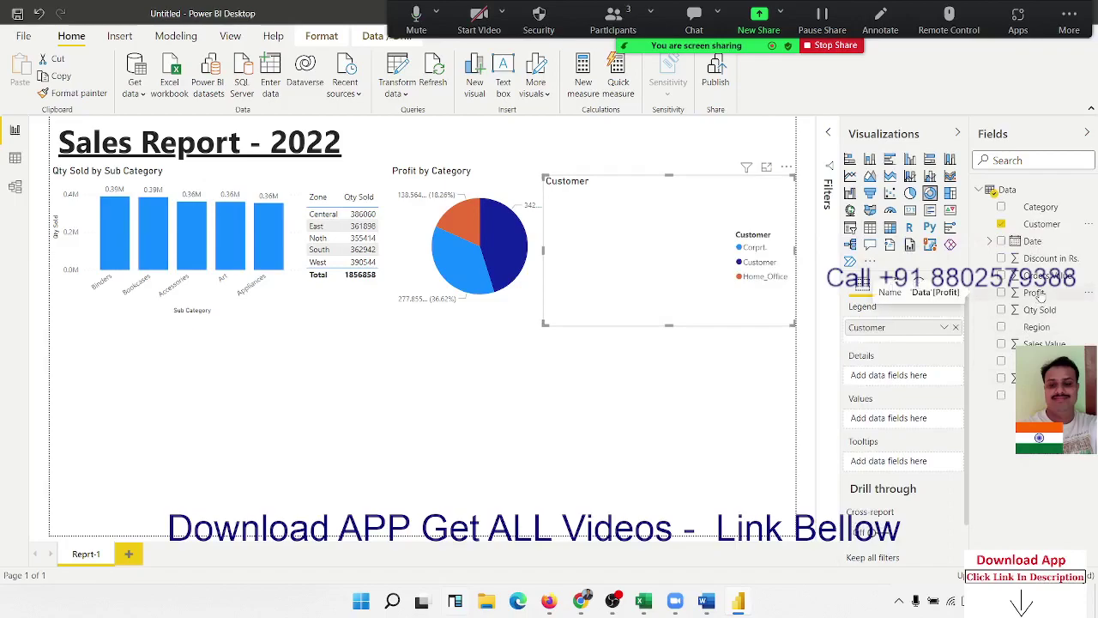
left_click_drag(1041, 301, 694, 272)
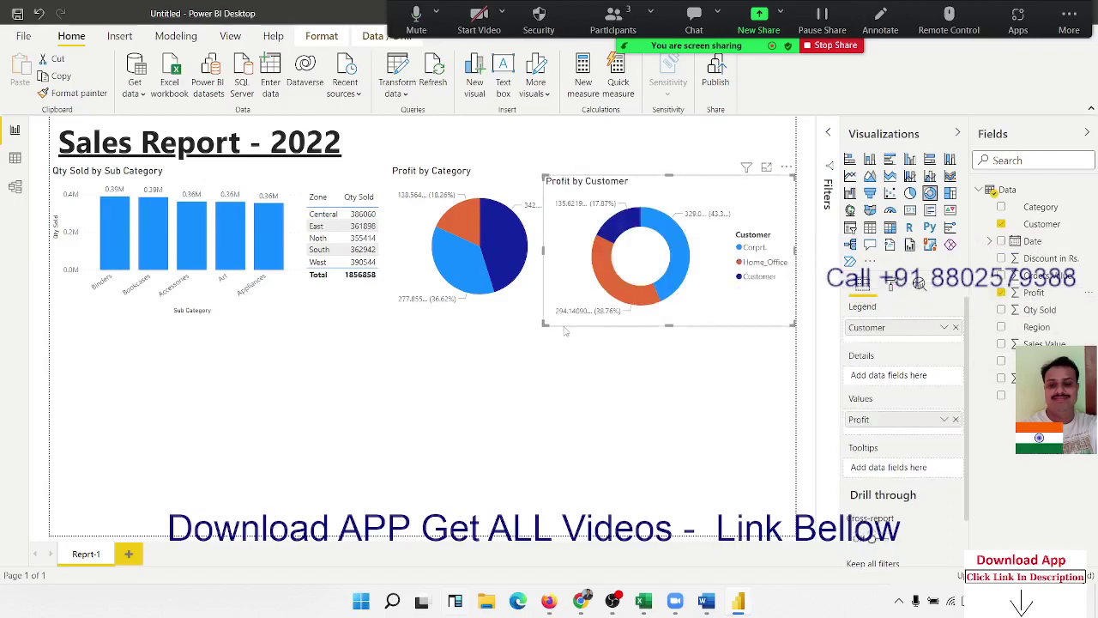
mouse_move(543, 323)
left_mouse_down()
mouse_move(627, 297)
mouse_move(606, 298)
left_mouse_up()
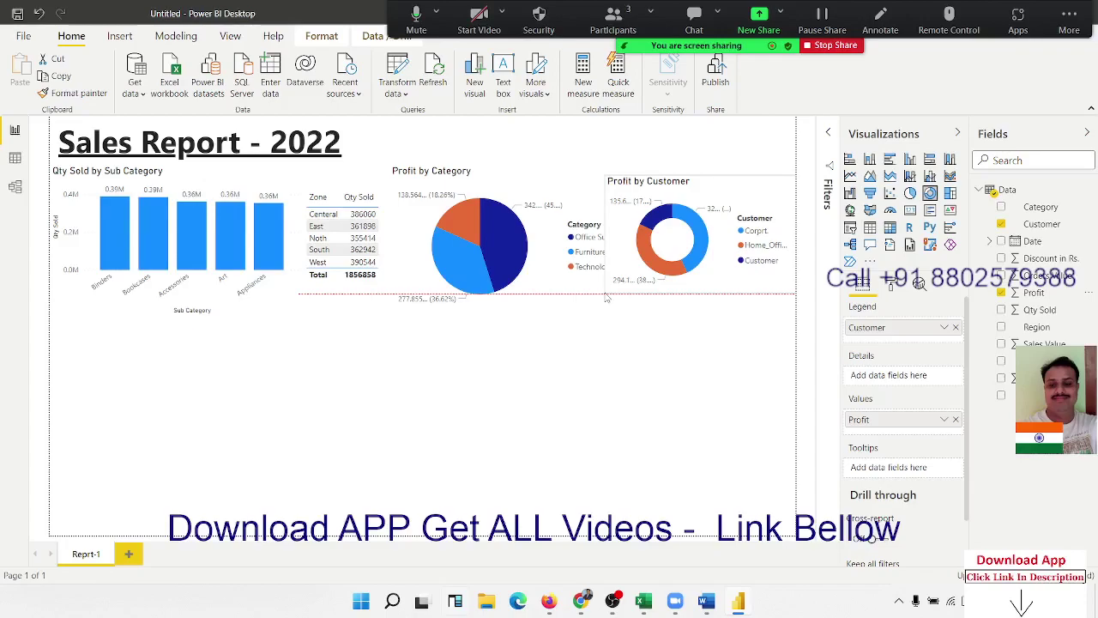
left_click_drag(602, 293, 606, 292)
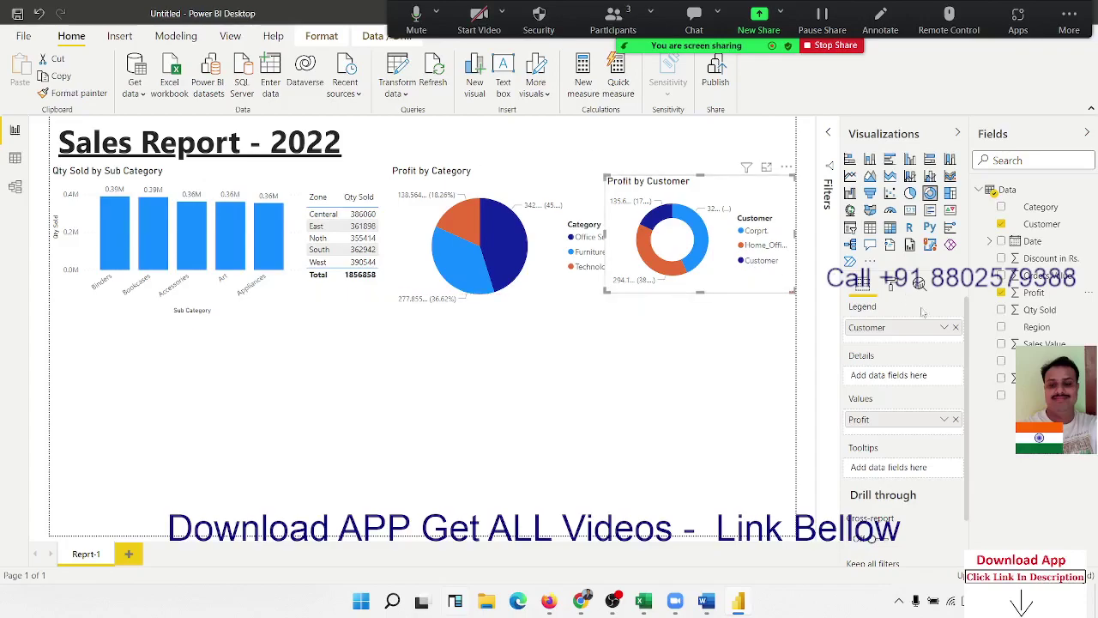
- Turn the donut chart's background off and make it slightly taller
left_click(892, 283)
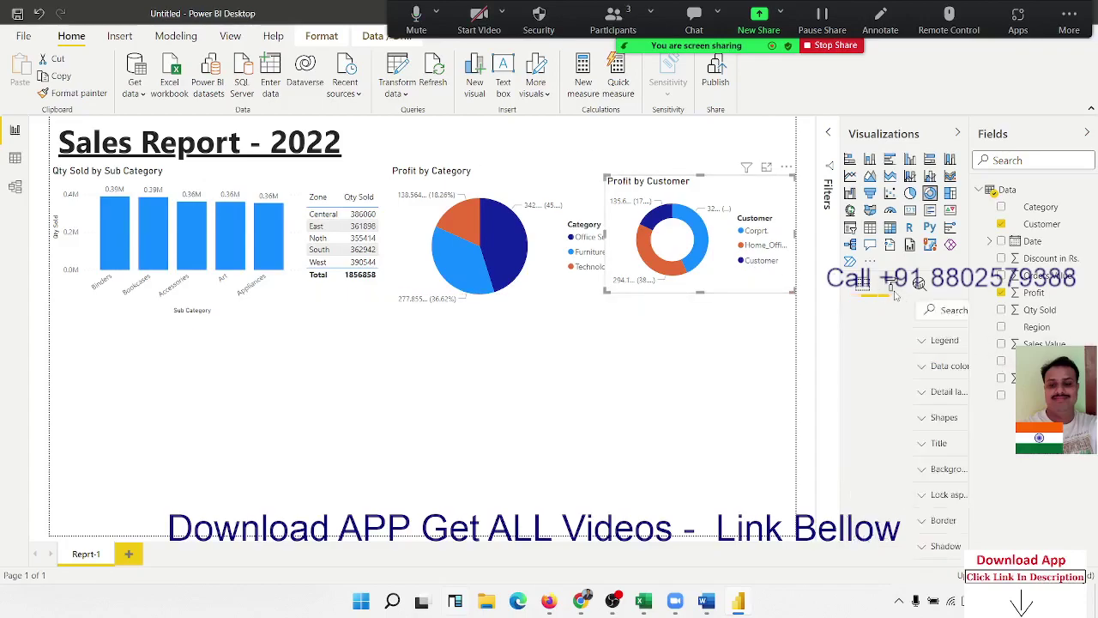
left_click(888, 341)
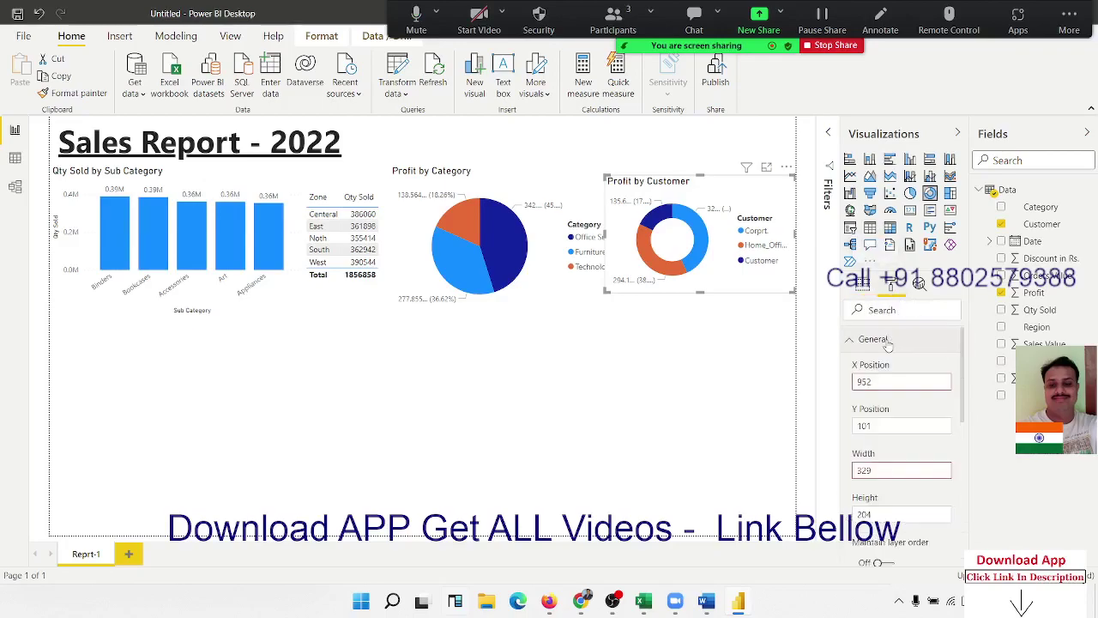
left_click(888, 341)
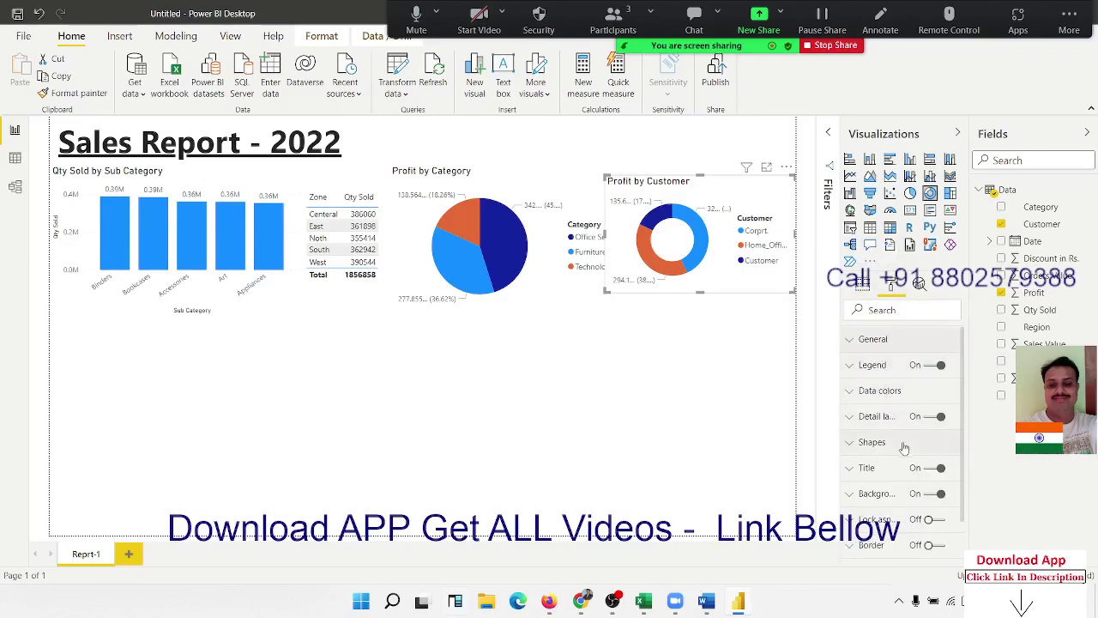
left_click(929, 495)
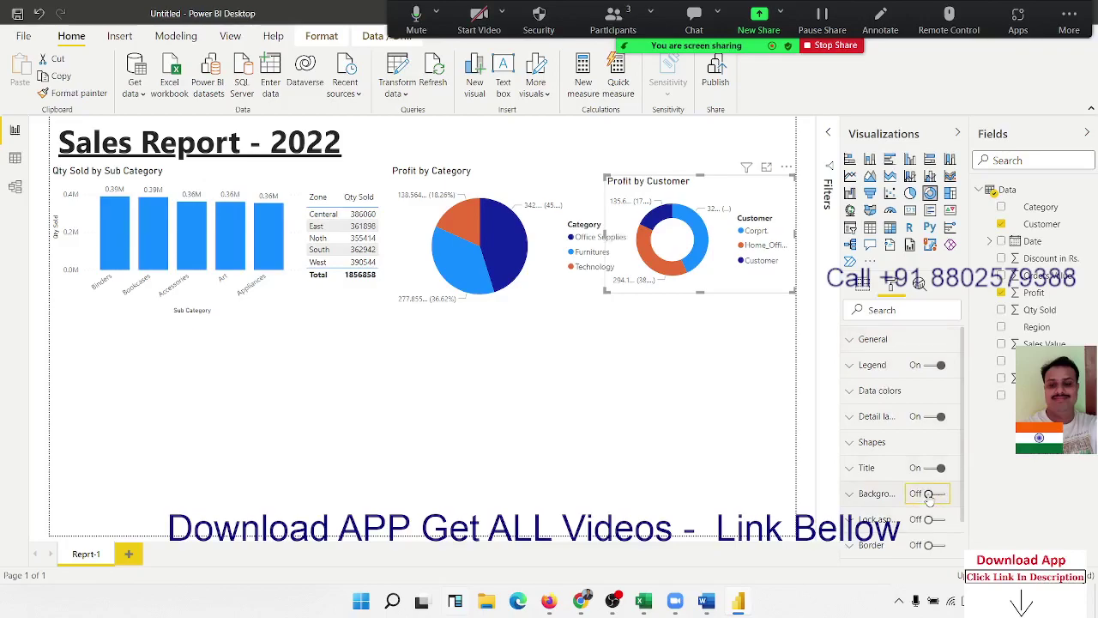
left_click(746, 421)
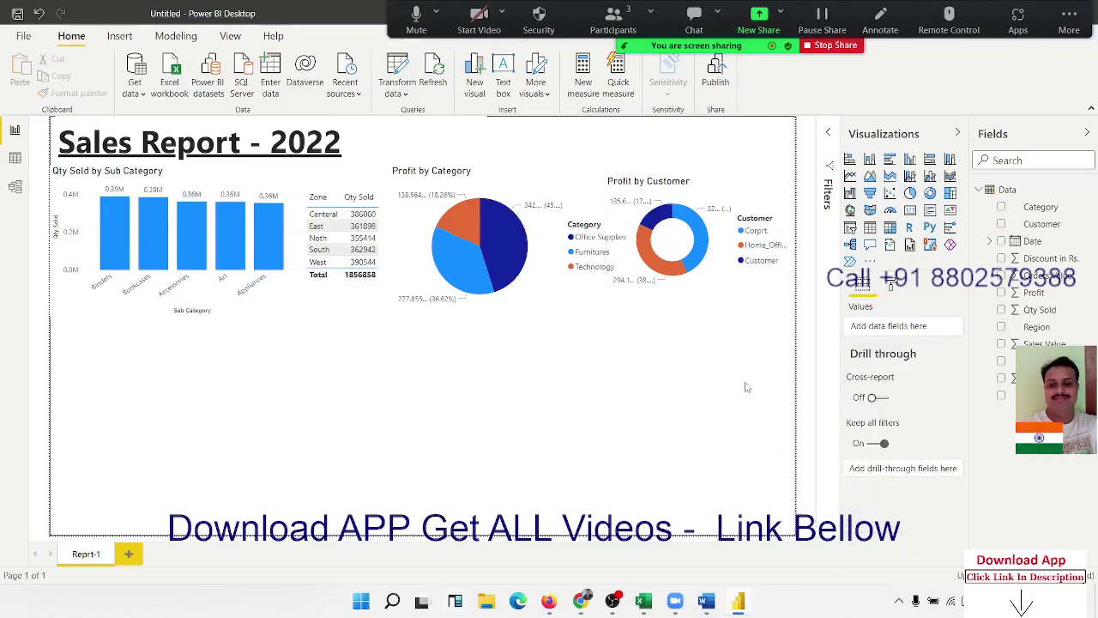
left_click(619, 291)
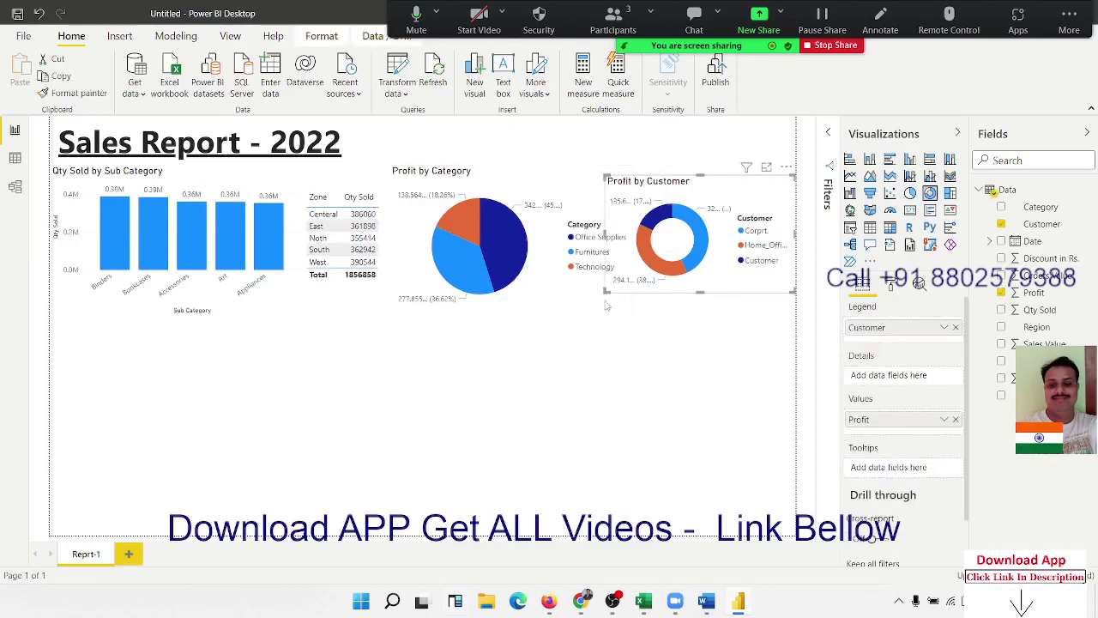
left_click_drag(605, 303, 607, 312)
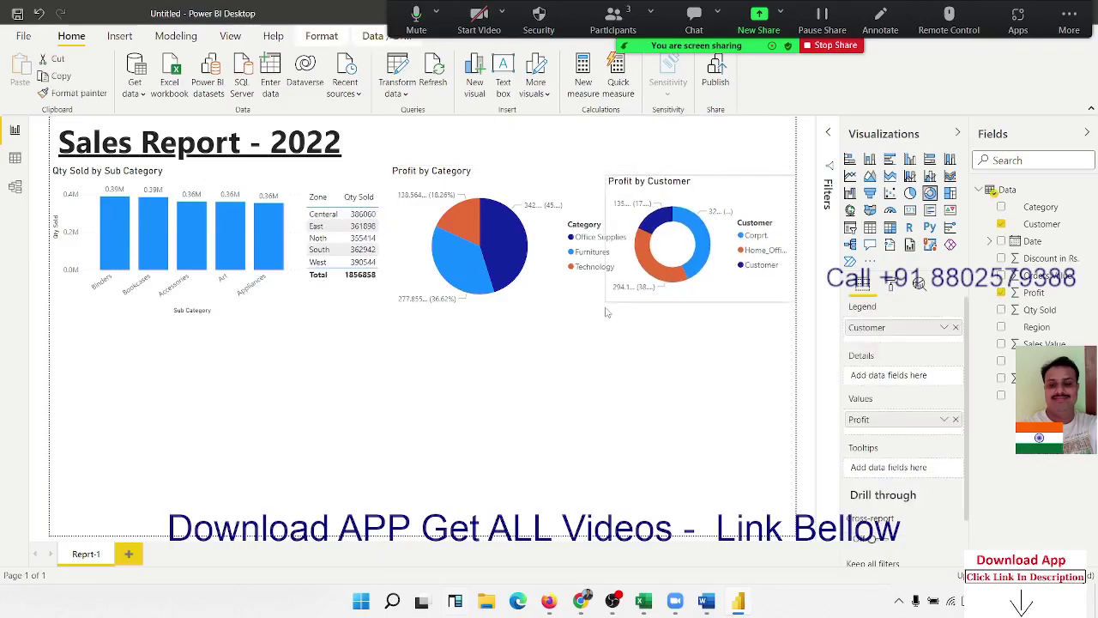
left_click(608, 361)
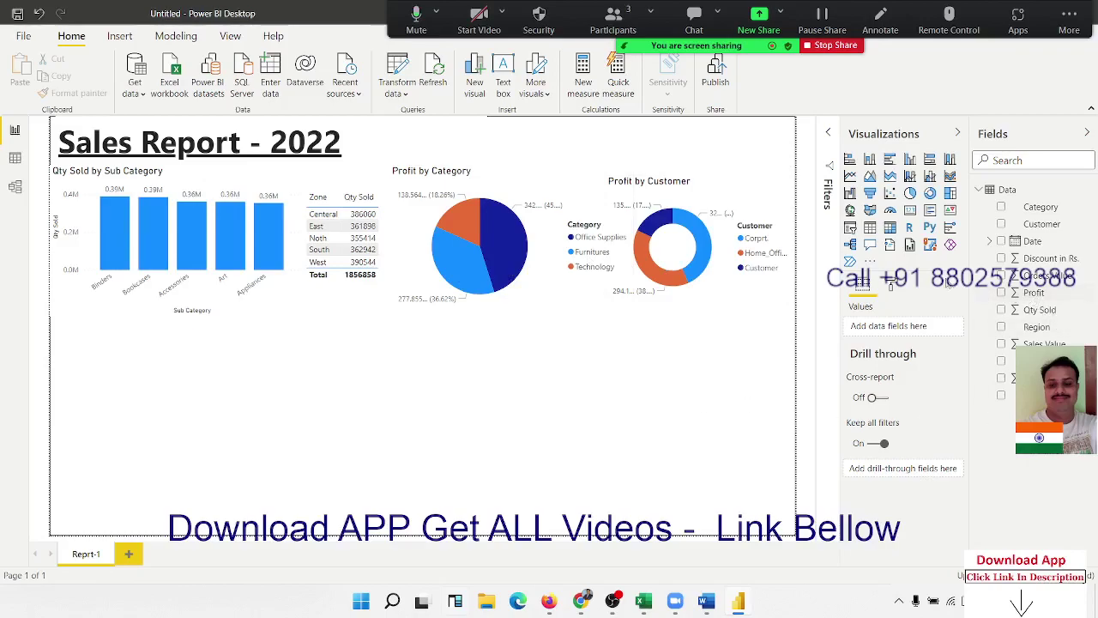
- Add a Qty Sold gauge (2M) at the bottom left of the page
left_click(890, 211)
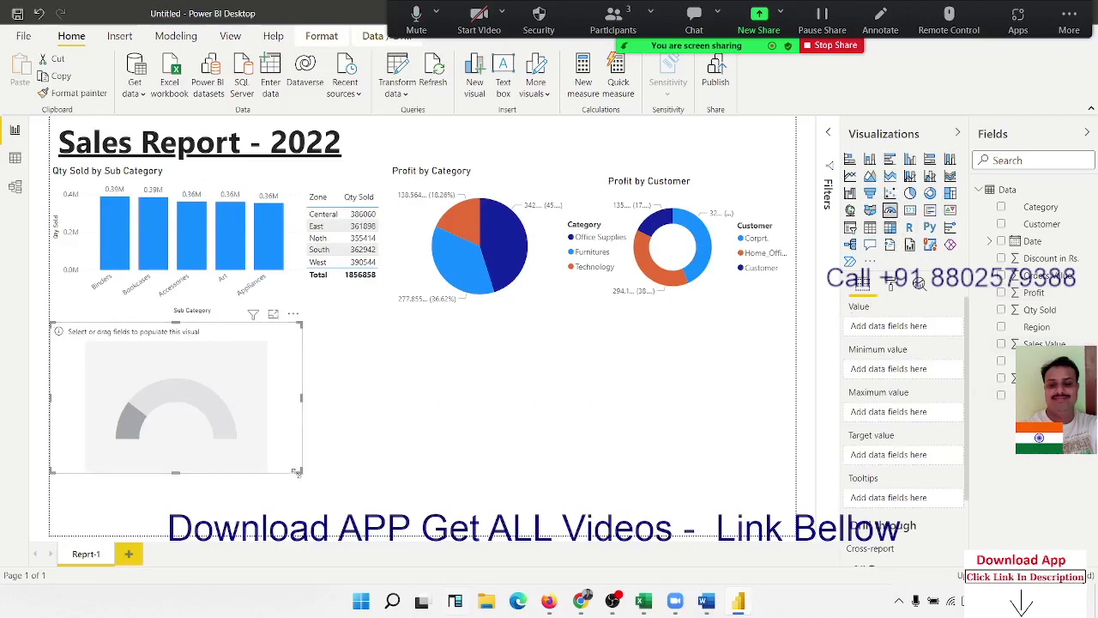
left_click_drag(296, 471, 297, 484)
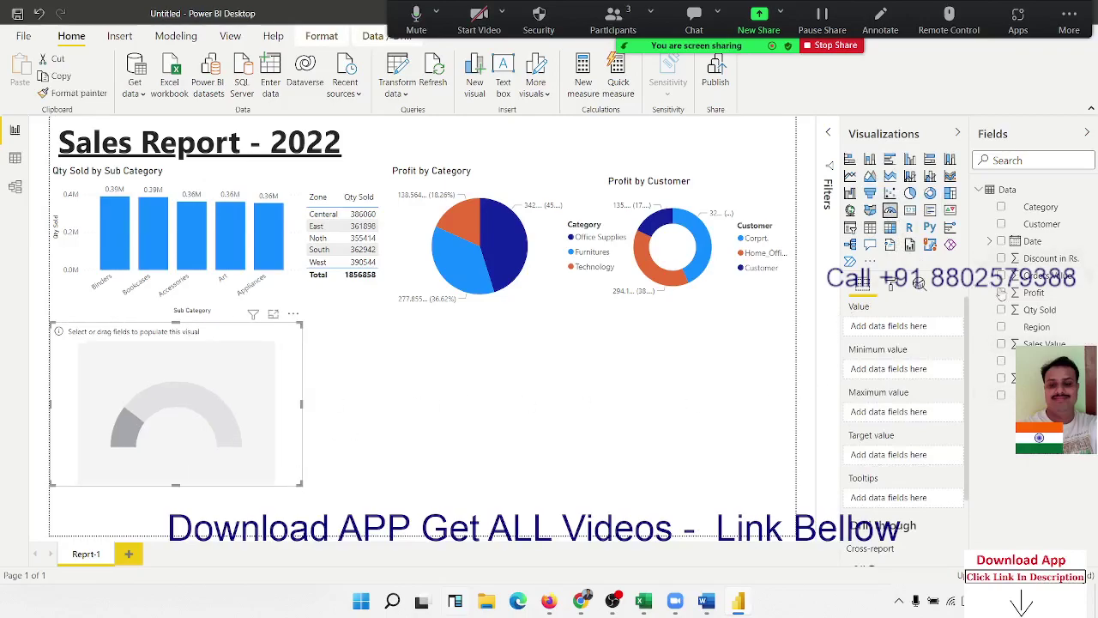
left_click_drag(1040, 310, 185, 434)
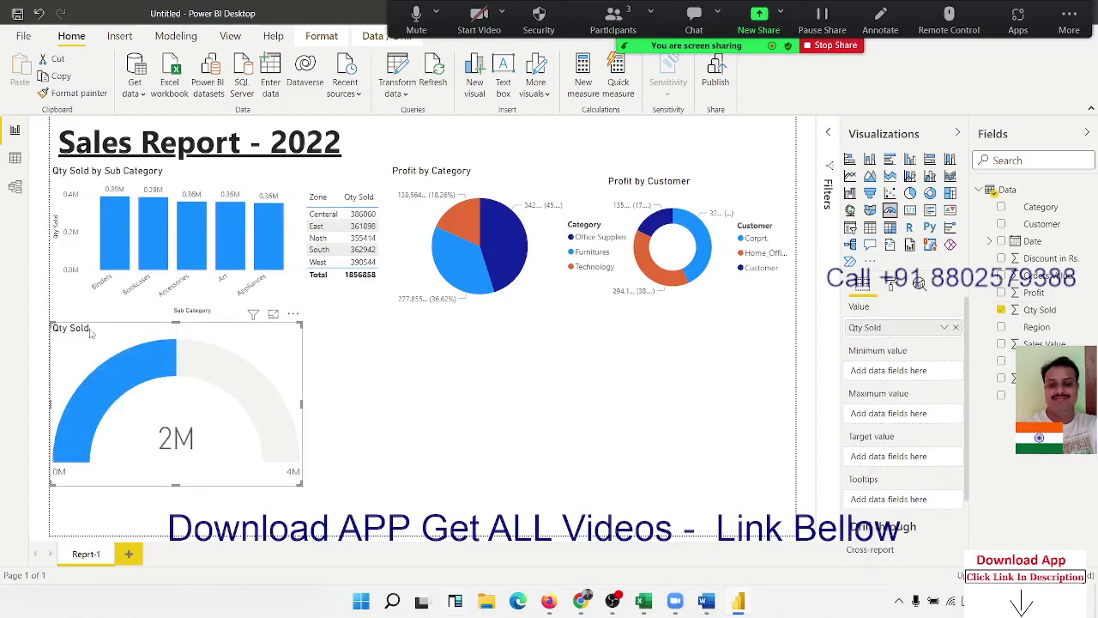
left_click_drag(91, 333, 91, 327)
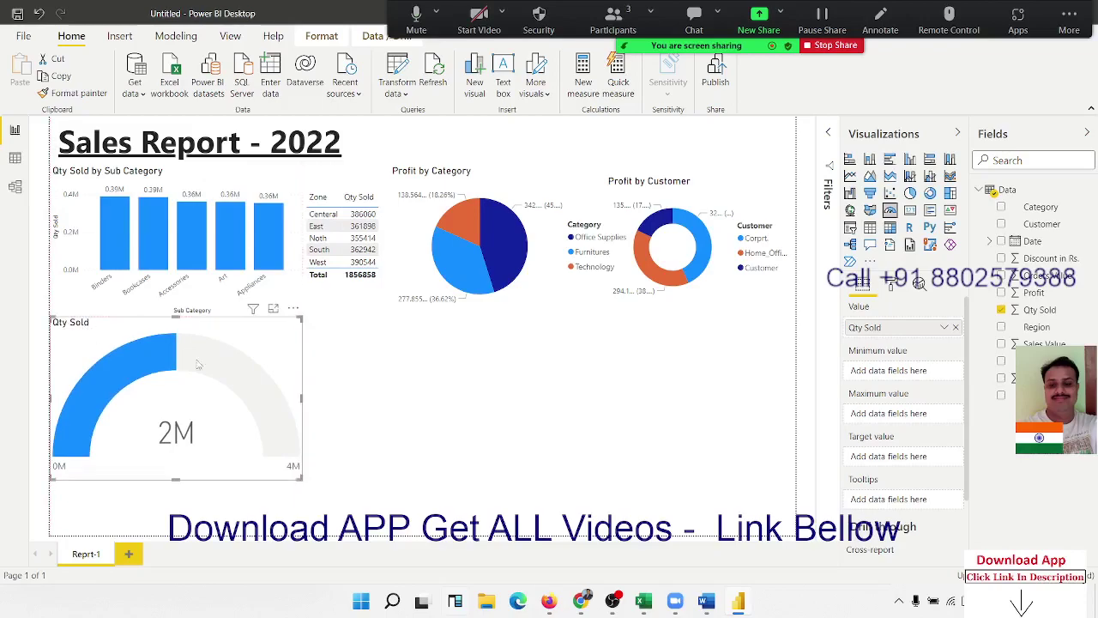
left_click(428, 408)
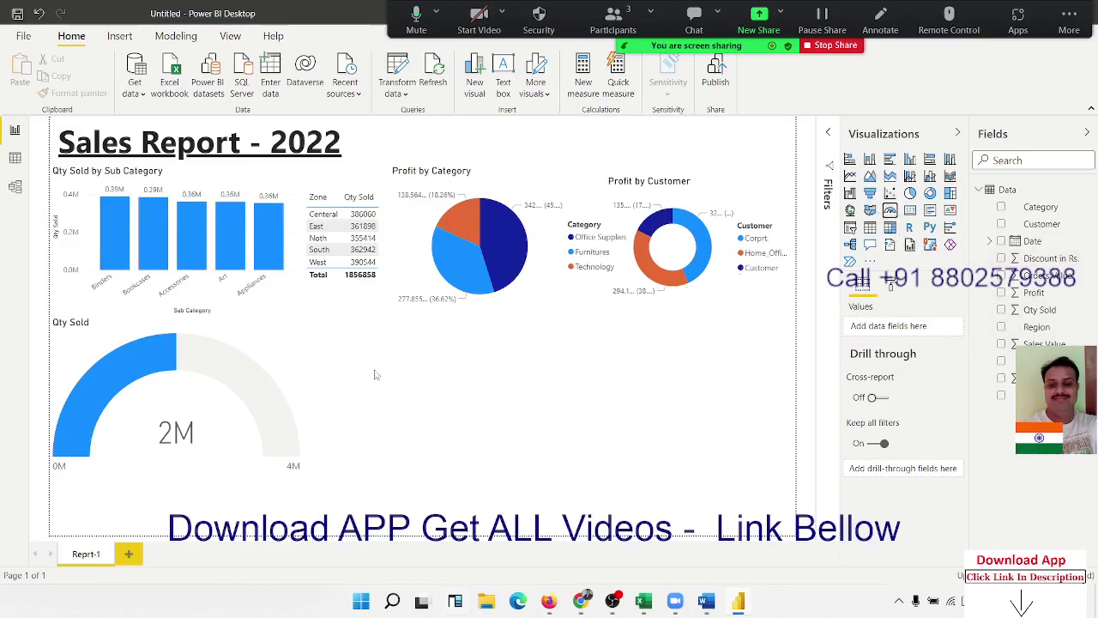
- Move the second gauge to the bottom right and show Profit (758.83) in it
left_click_drag(423, 326, 593, 326)
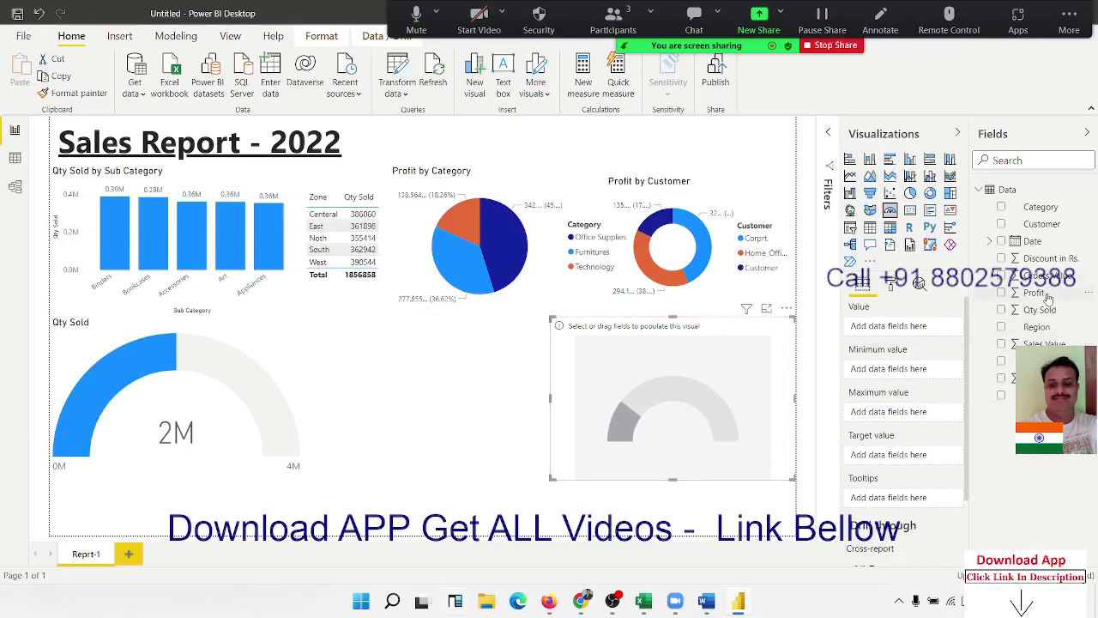
left_click_drag(1047, 298, 694, 408)
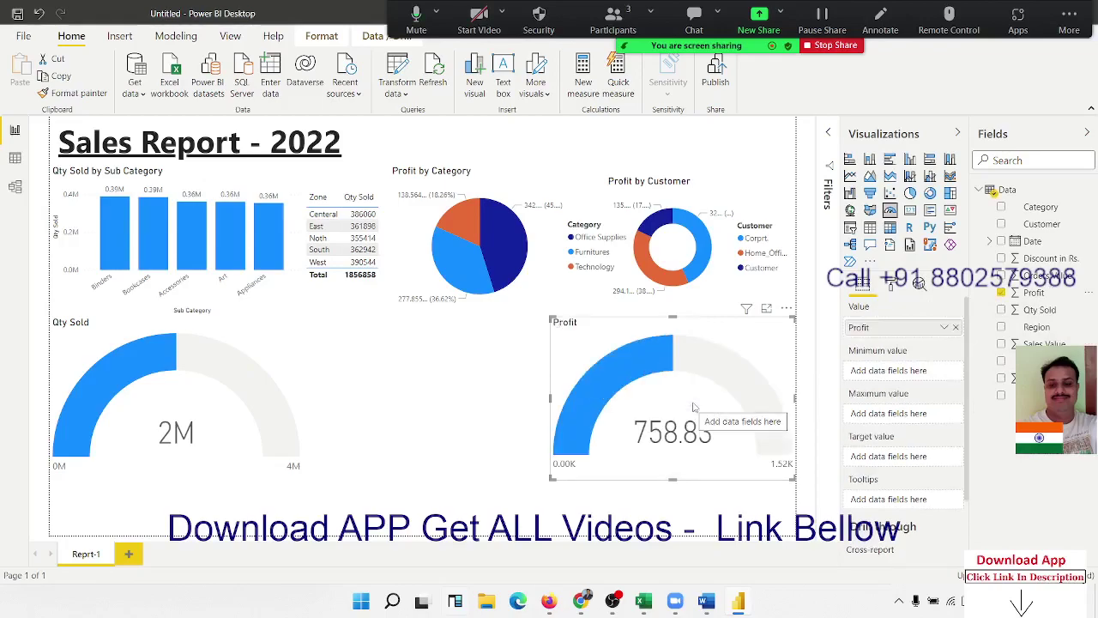
left_click(478, 448)
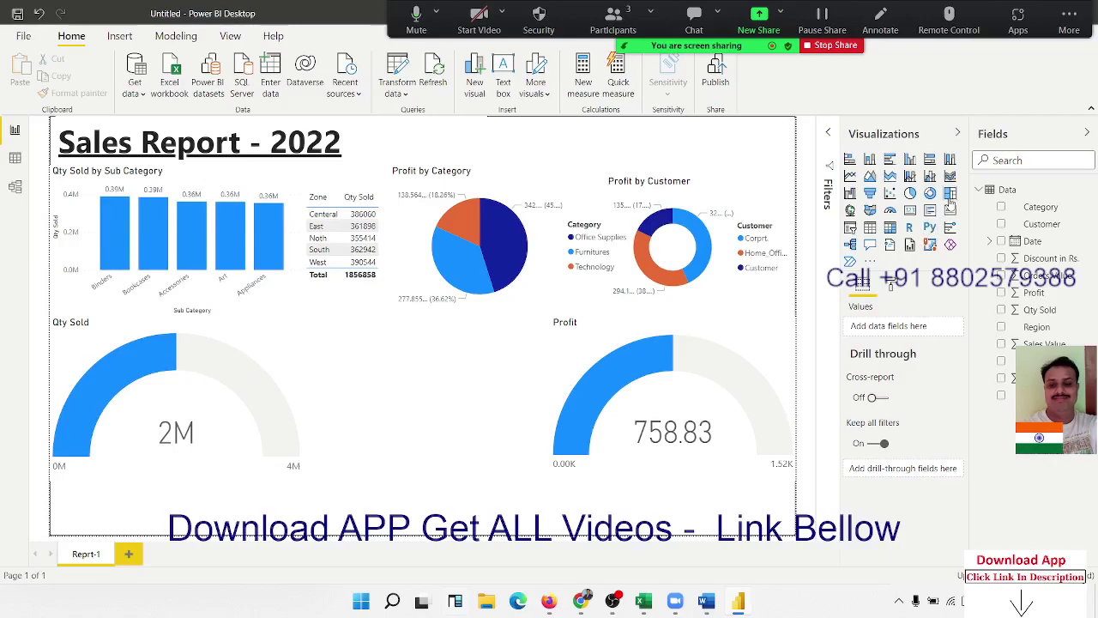
- Add a treemap grouped by Region and sized by Orders Value, fitted between the two gauges
left_click(949, 194)
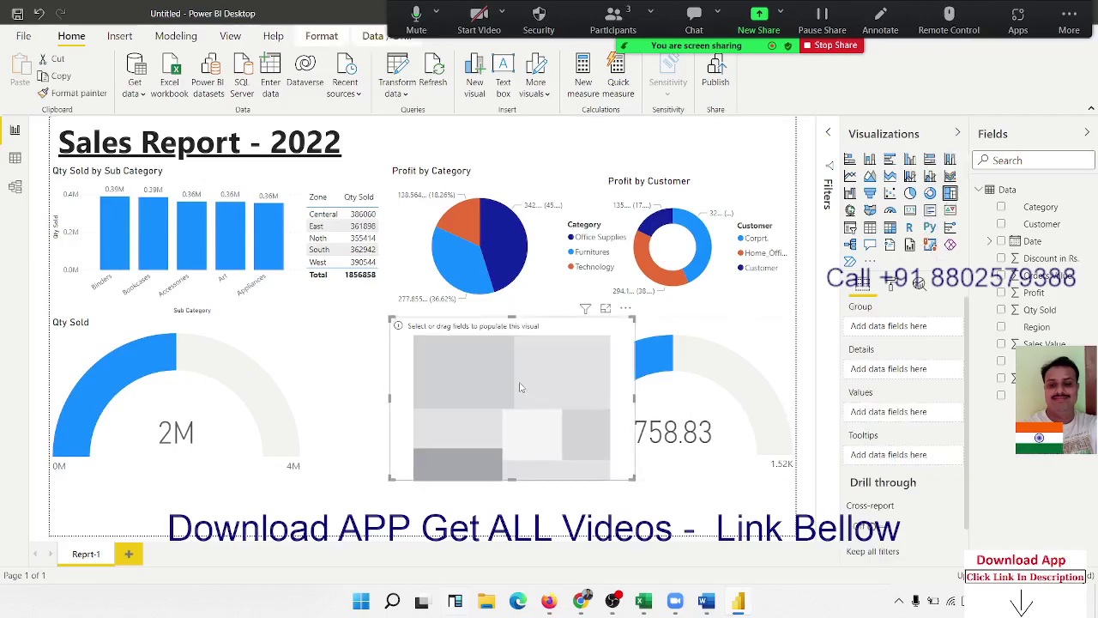
left_click_drag(521, 391, 441, 383)
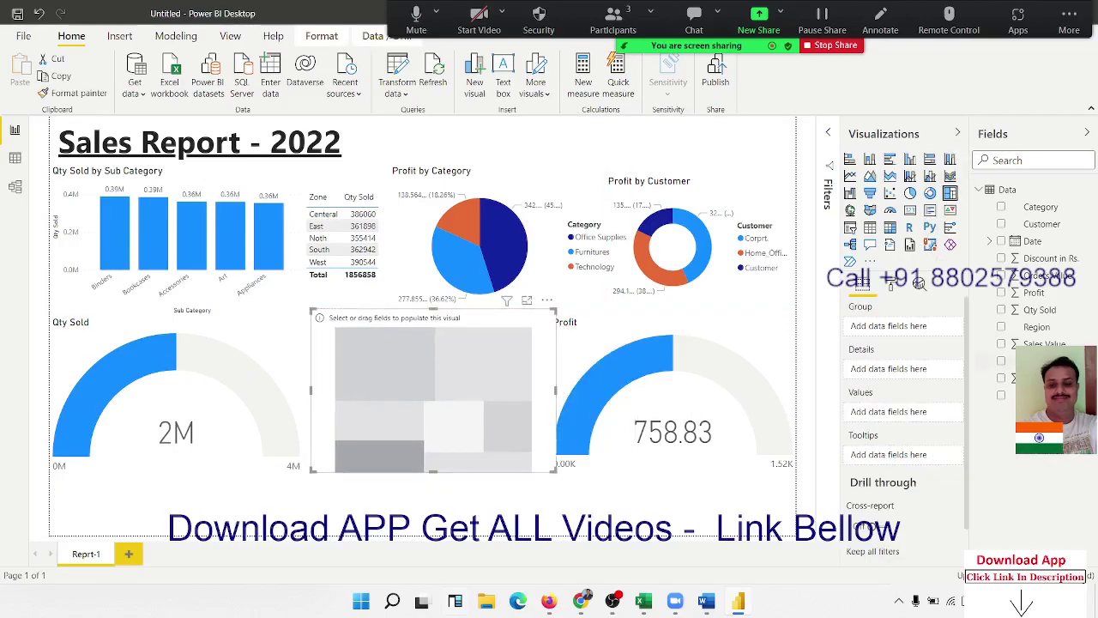
left_click_drag(1048, 333, 369, 388)
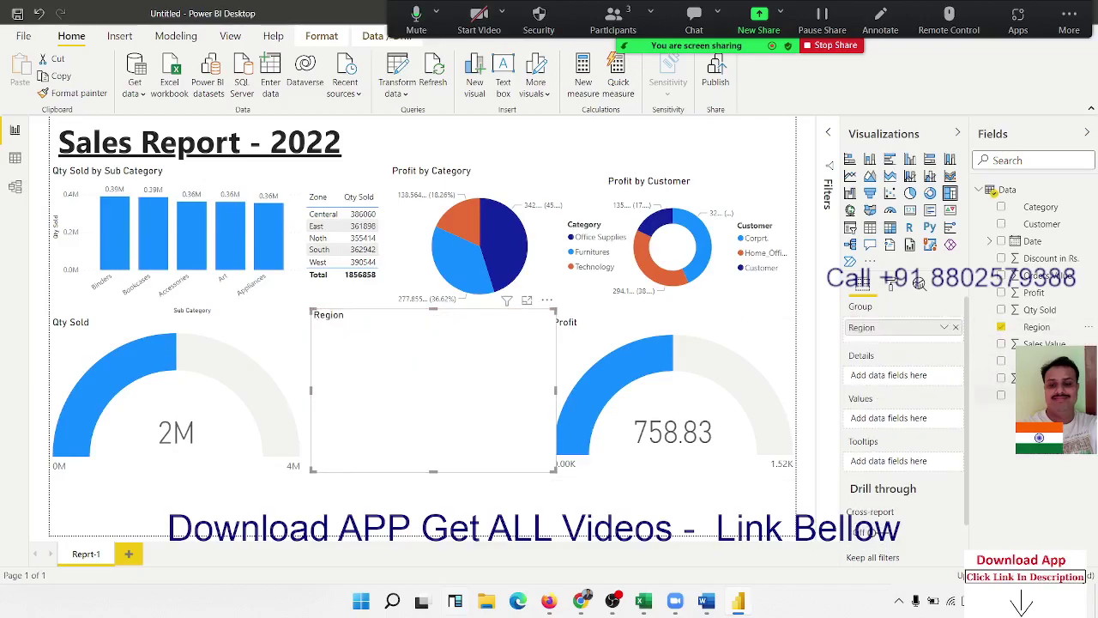
left_click_drag(1055, 275, 453, 433)
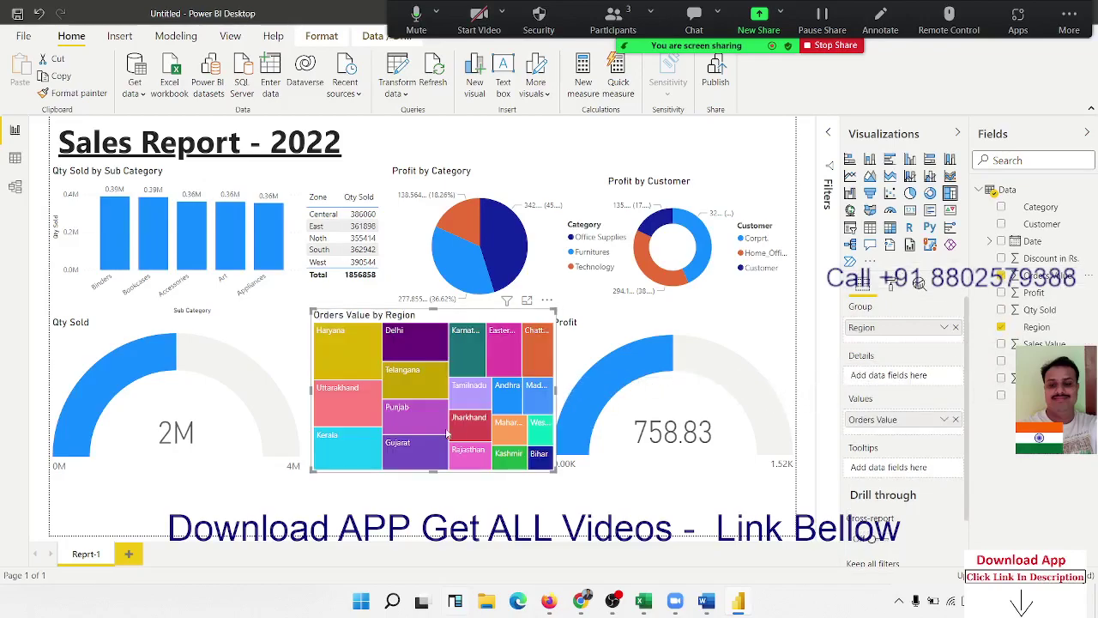
left_click_drag(312, 468, 313, 475)
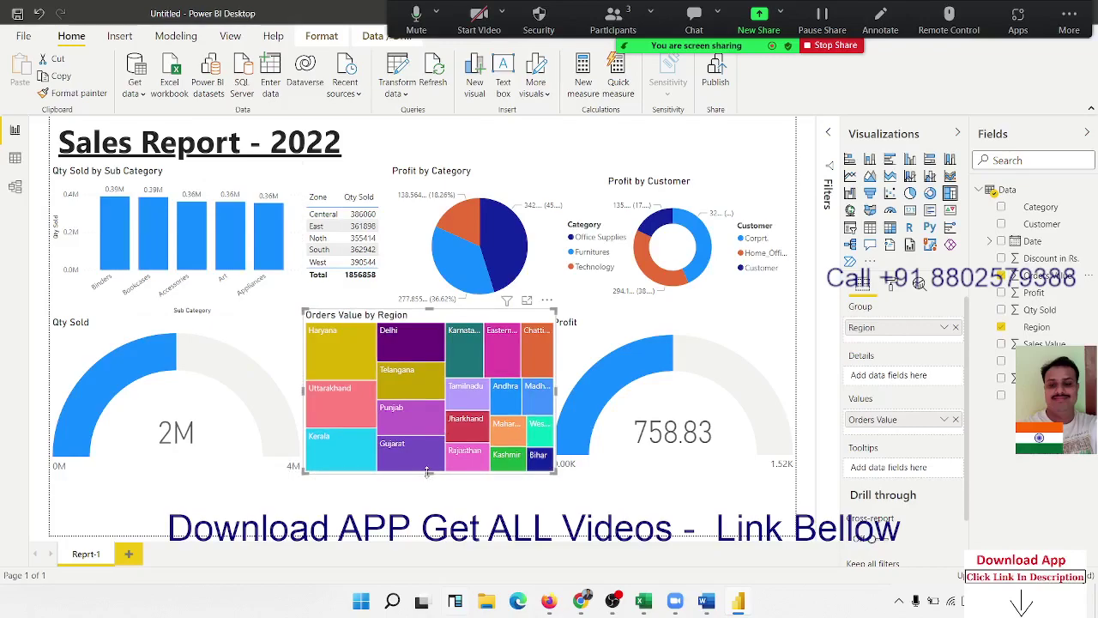
left_click_drag(427, 471, 434, 482)
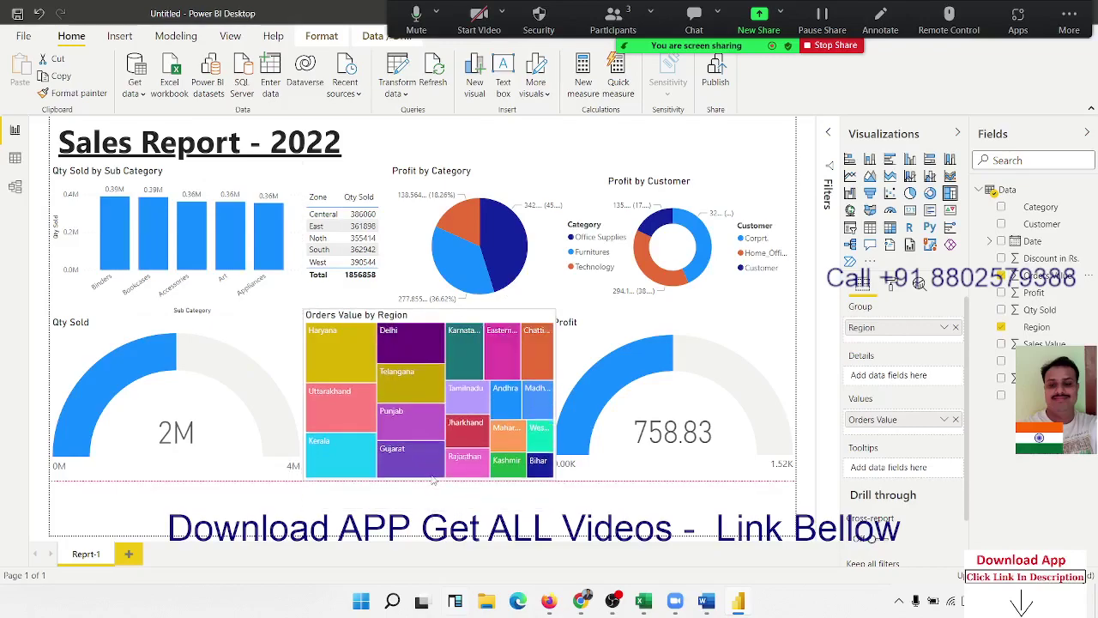
left_click_drag(434, 482, 434, 482)
left_click(434, 498)
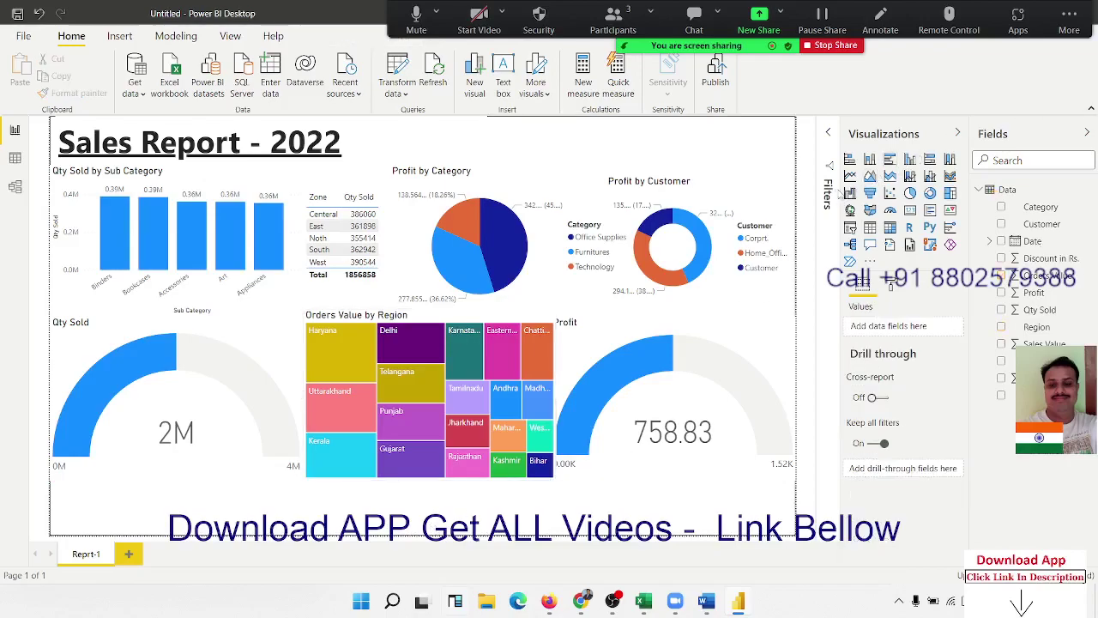
- Add a line chart plotting Orders Value over the Date hierarchy
left_click(849, 176)
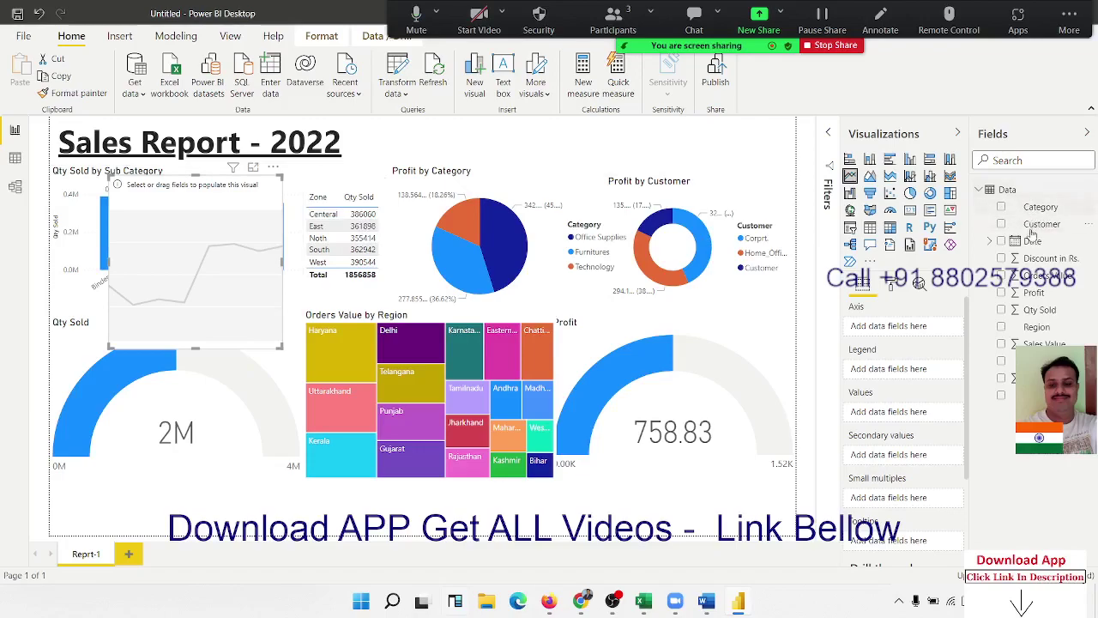
mouse_move(1032, 241)
left_mouse_down()
mouse_move(261, 204)
mouse_move(197, 240)
left_mouse_up()
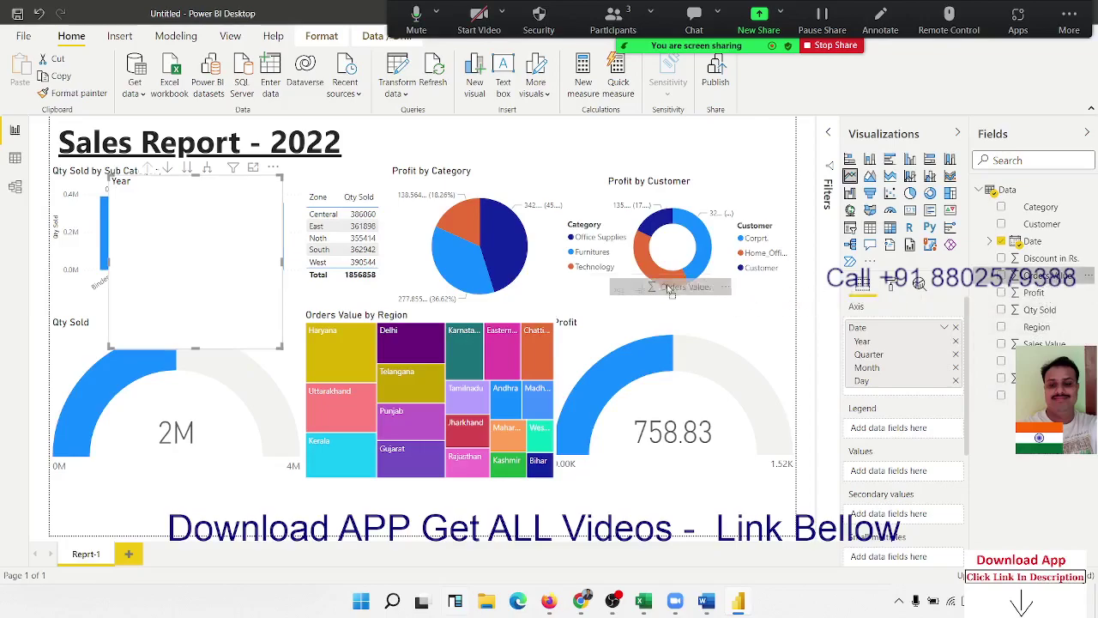
left_click_drag(1046, 275, 256, 307)
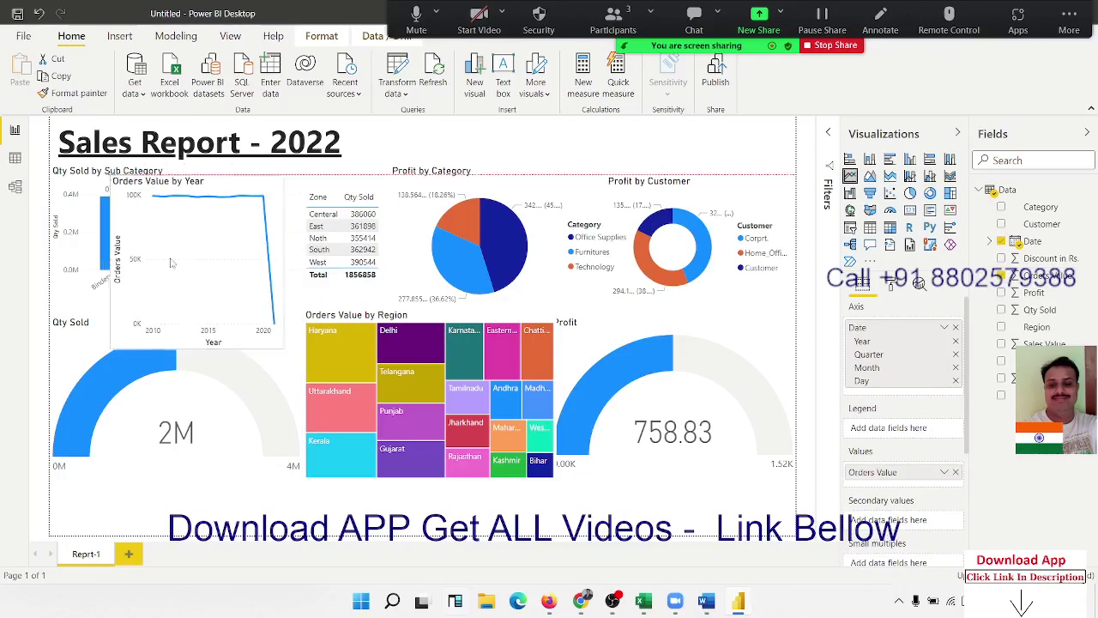
- Enlarge the Orders Value by Year line chart and stretch it across the page below the gauges
left_click_drag(130, 188, 237, 306)
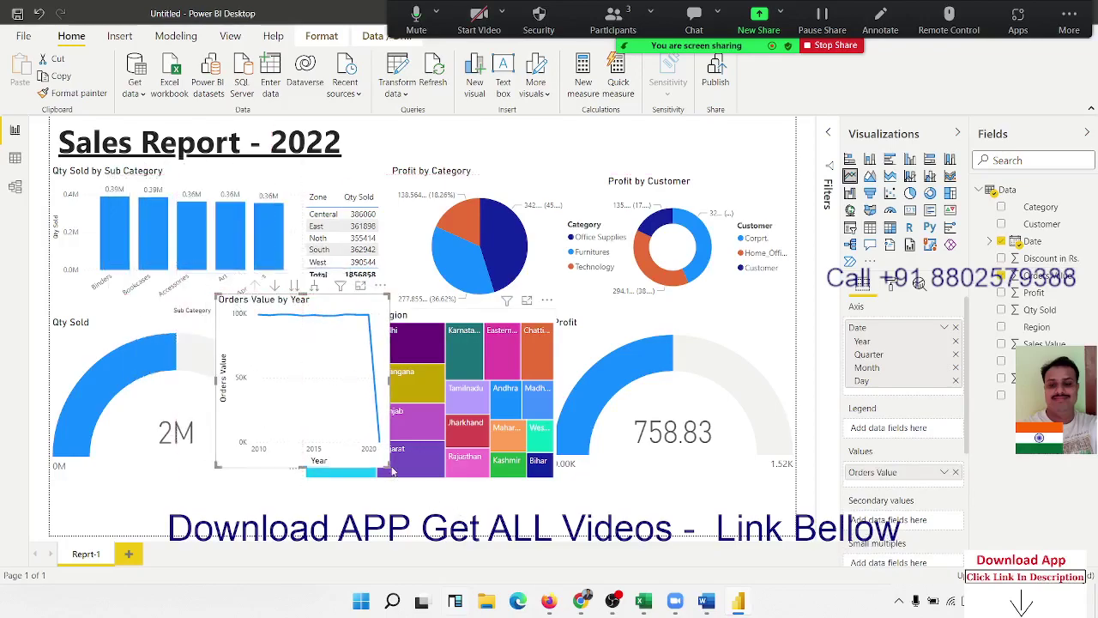
left_click_drag(386, 465, 789, 517)
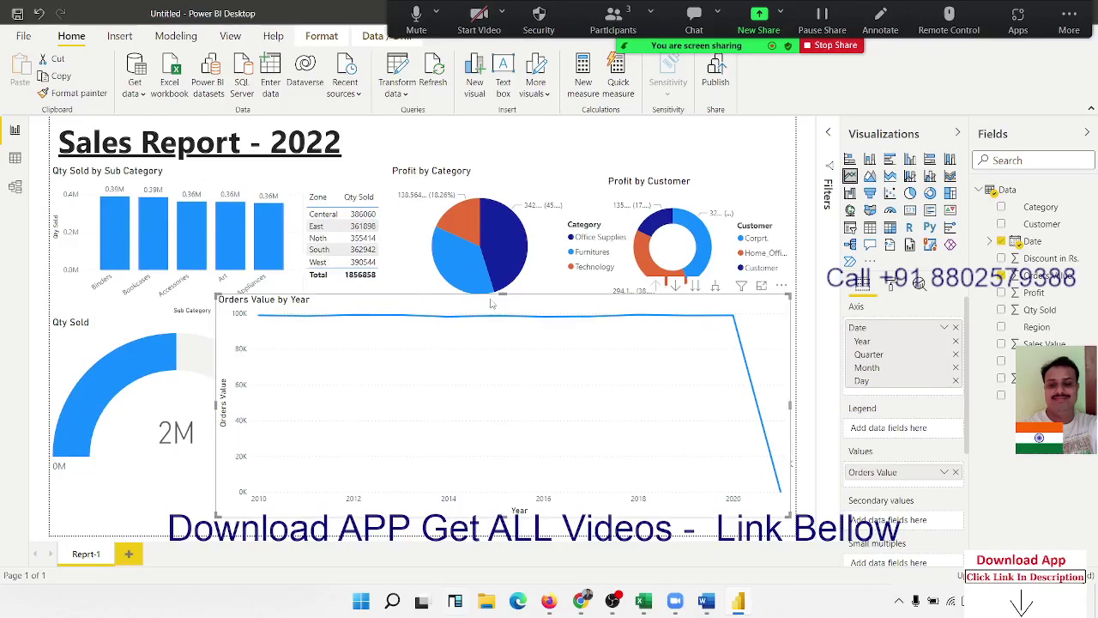
left_click_drag(502, 293, 503, 506)
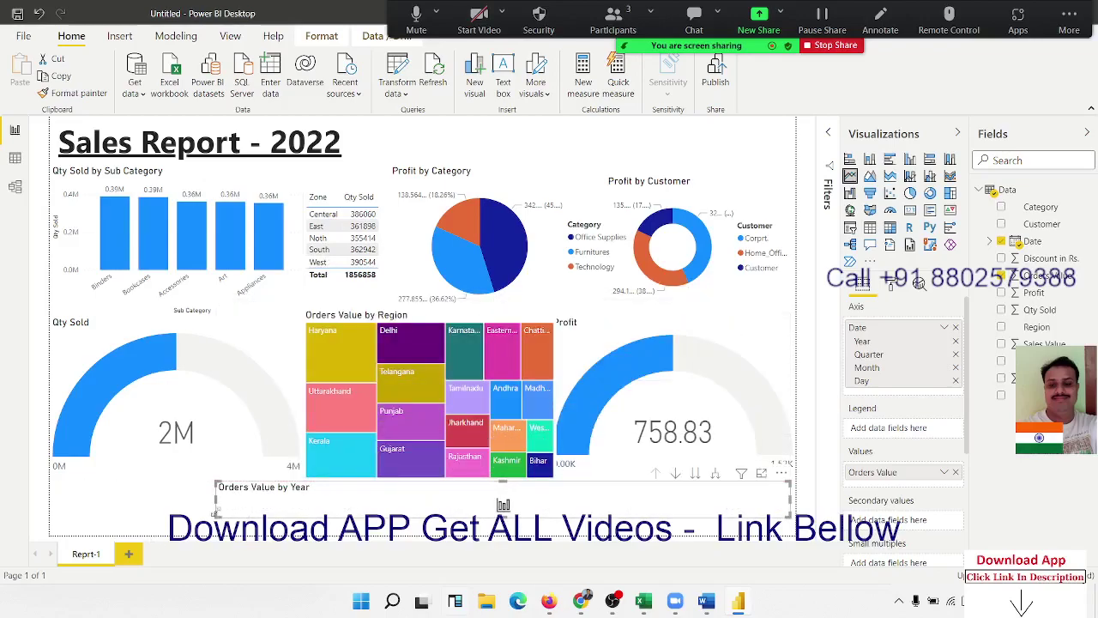
left_click_drag(217, 512, 75, 518)
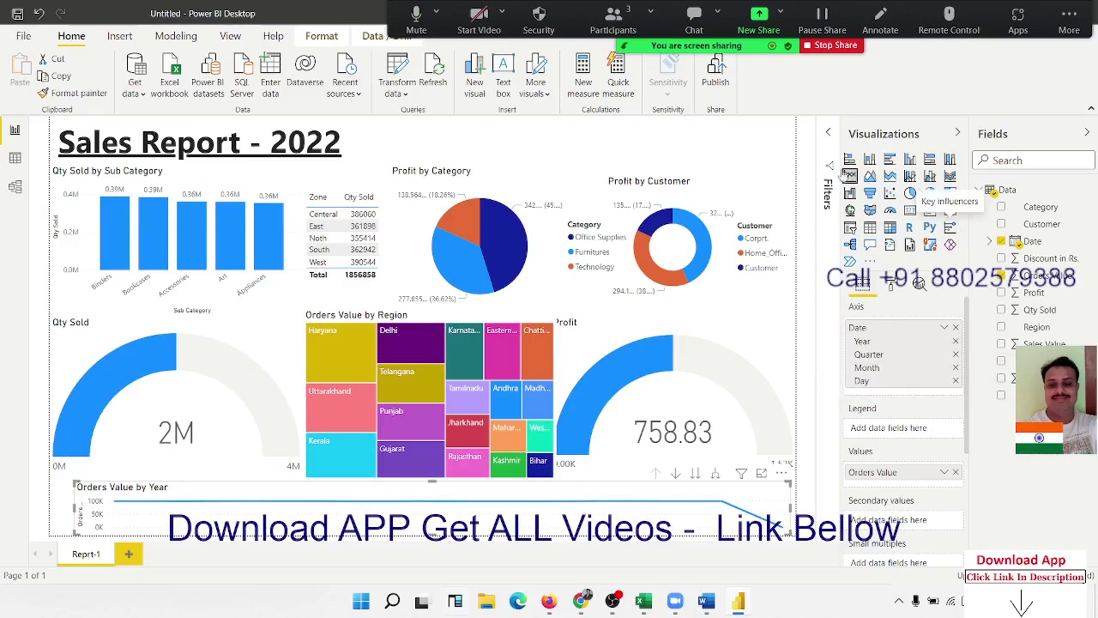
left_click(850, 228)
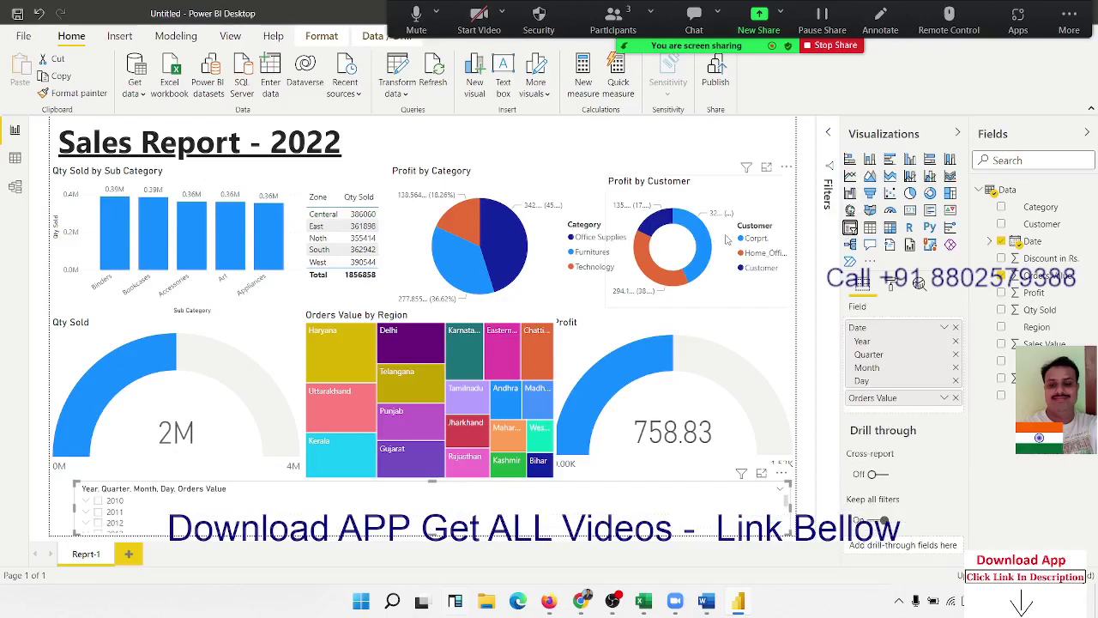
key("ctrl+z")
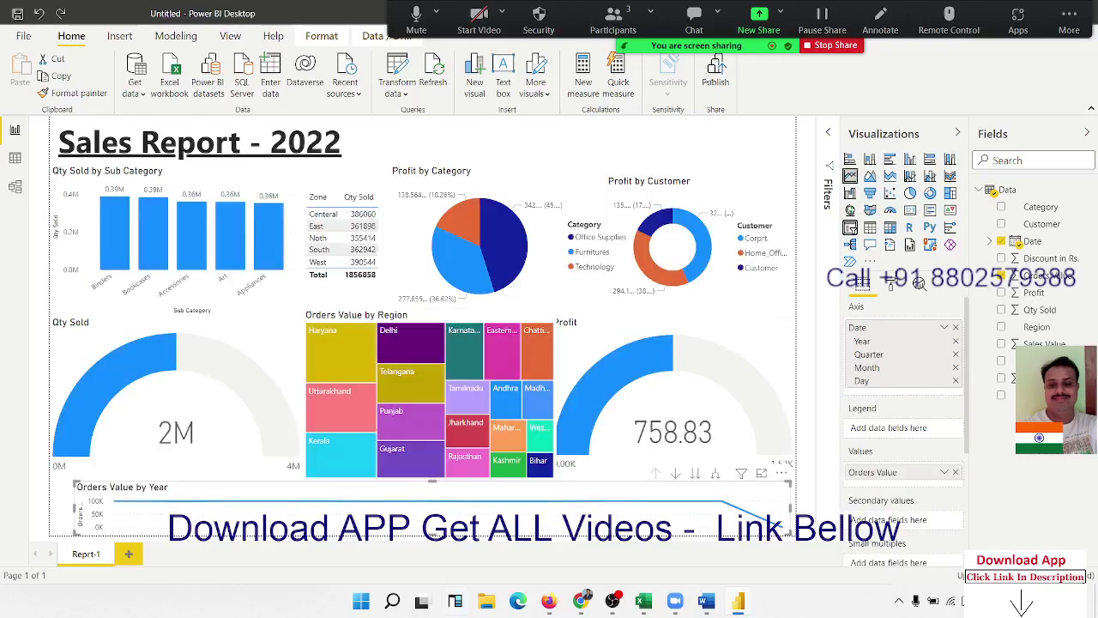
left_click(668, 132)
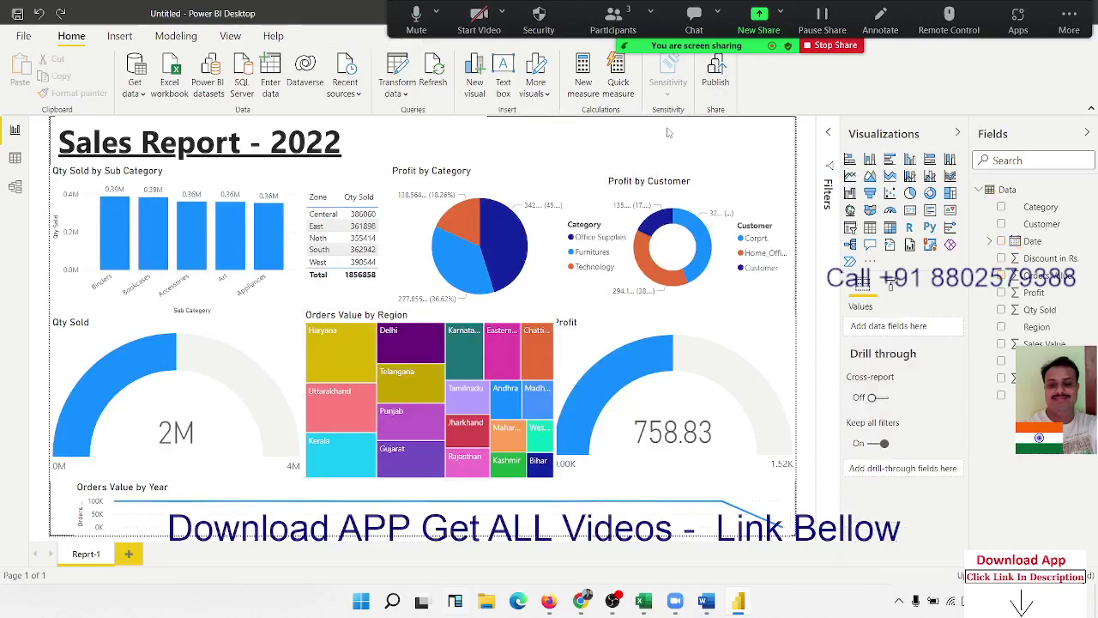
- Add a Zone slicer in Dropdown style as a short box above the Profit by Customer donut
left_click(850, 228)
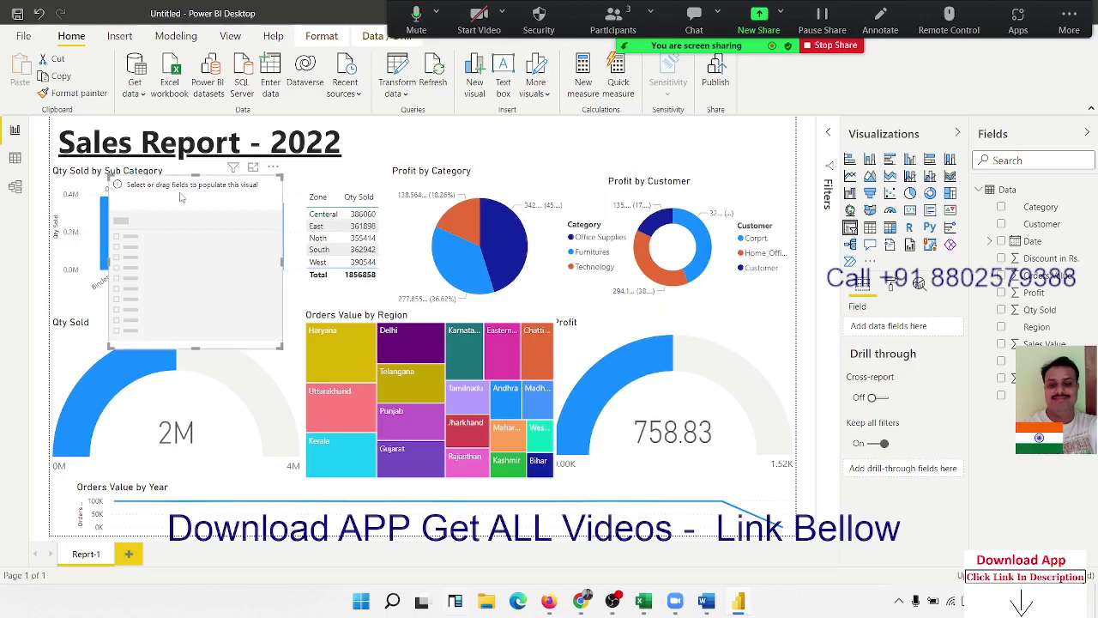
mouse_move(186, 195)
left_mouse_down()
mouse_move(644, 187)
mouse_move(713, 147)
left_mouse_up()
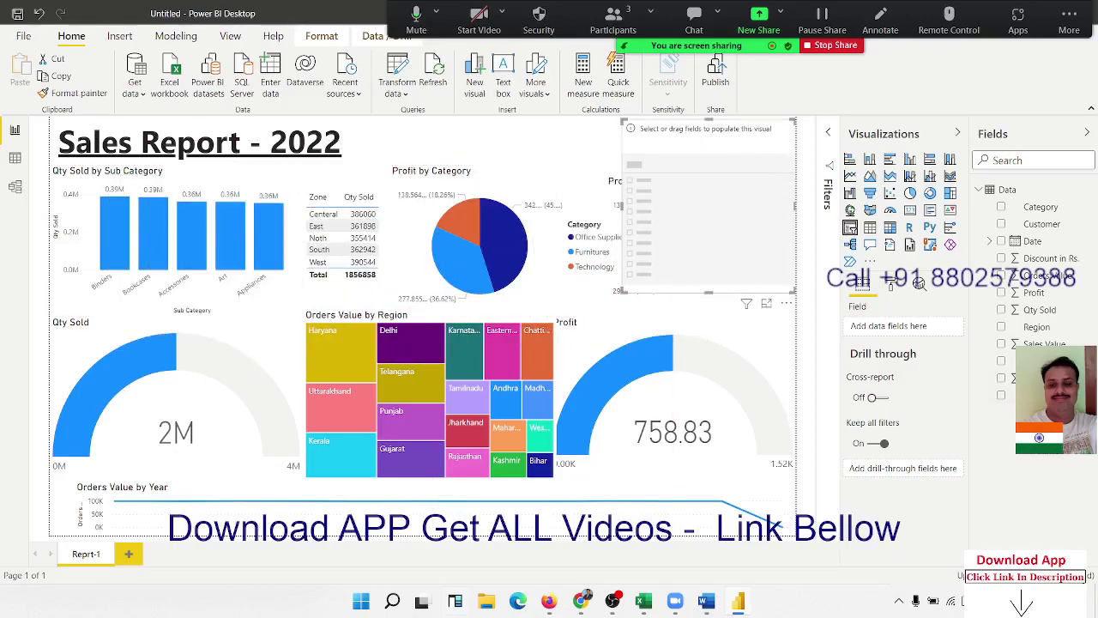
left_click_drag(988, 384, 723, 224)
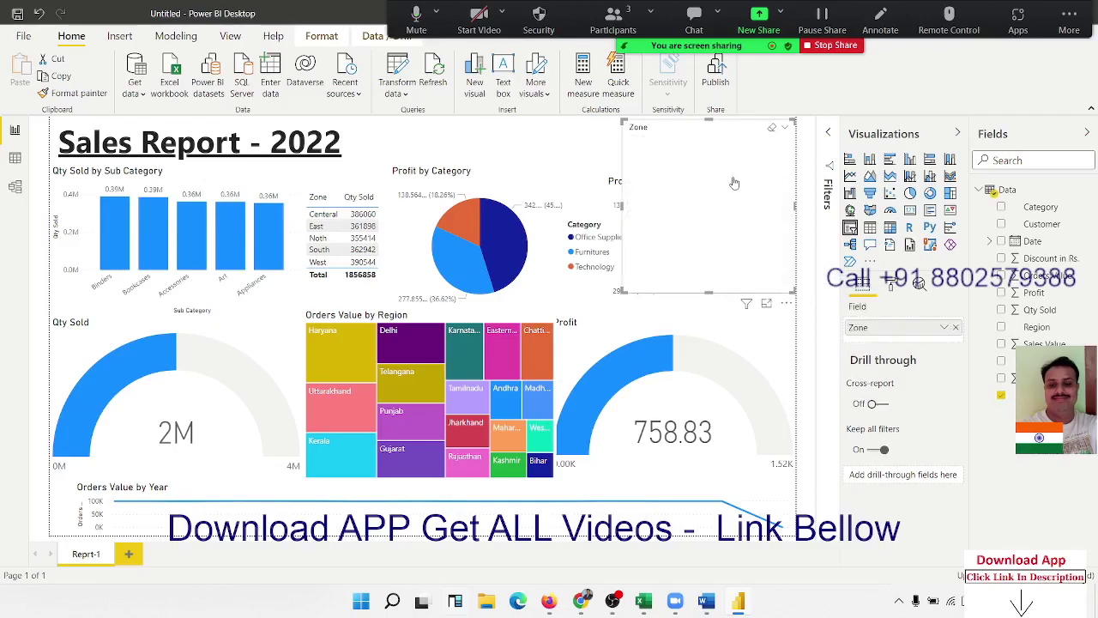
left_click(784, 128)
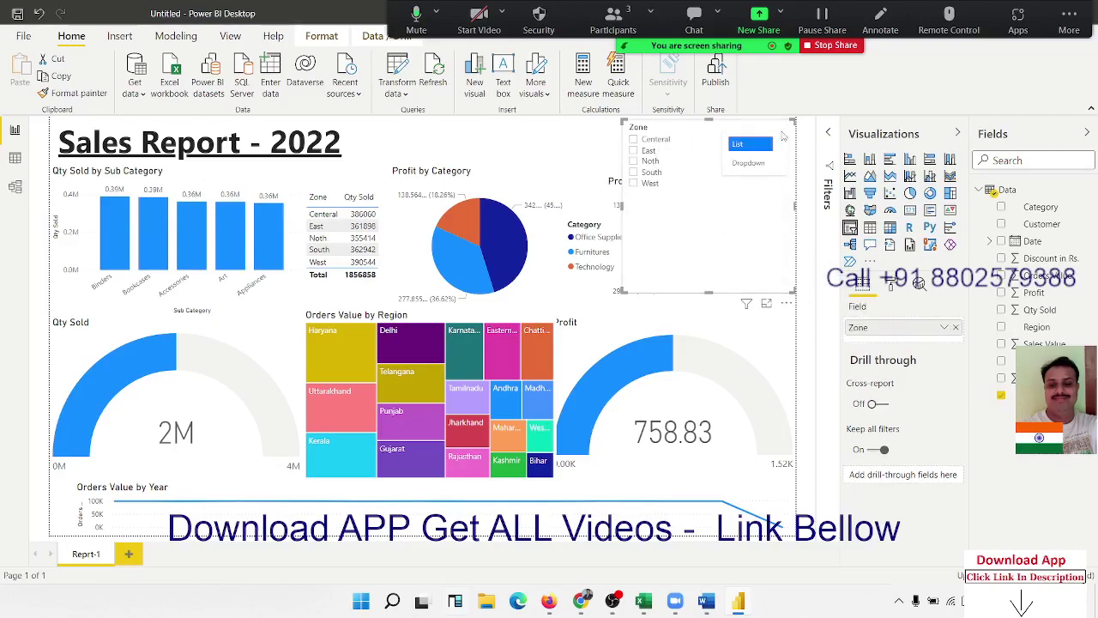
left_click(748, 163)
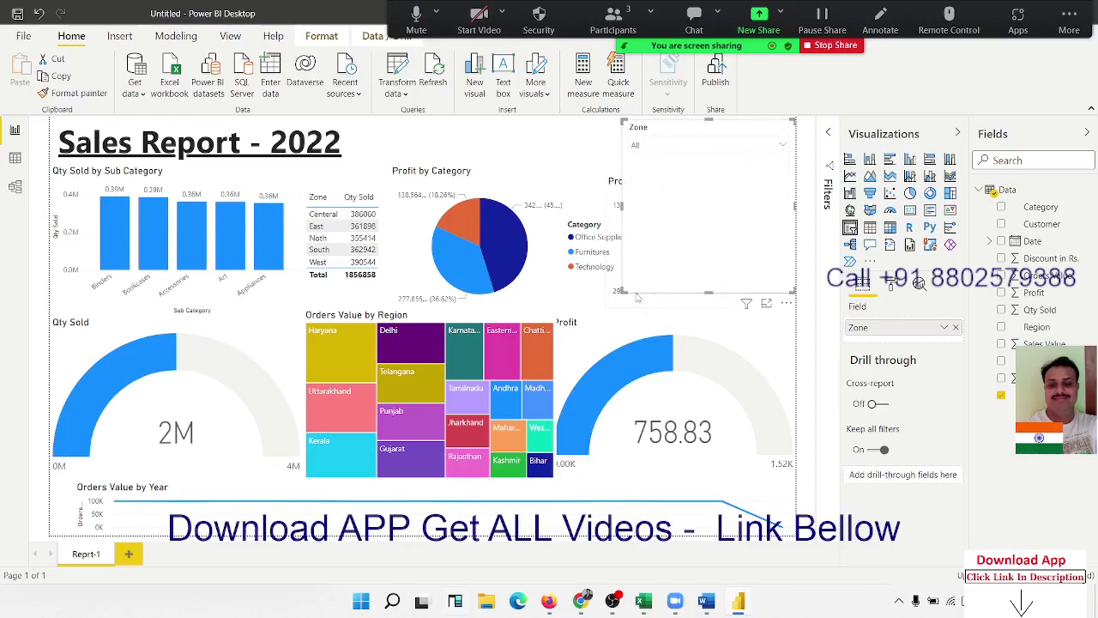
left_click_drag(619, 292, 632, 163)
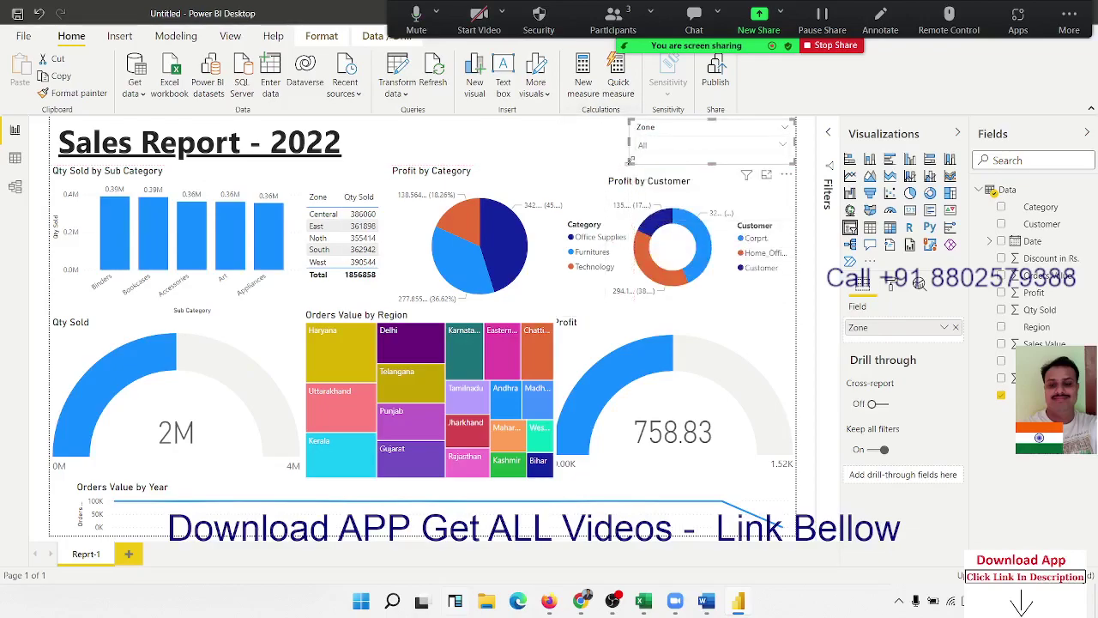
left_click(554, 160)
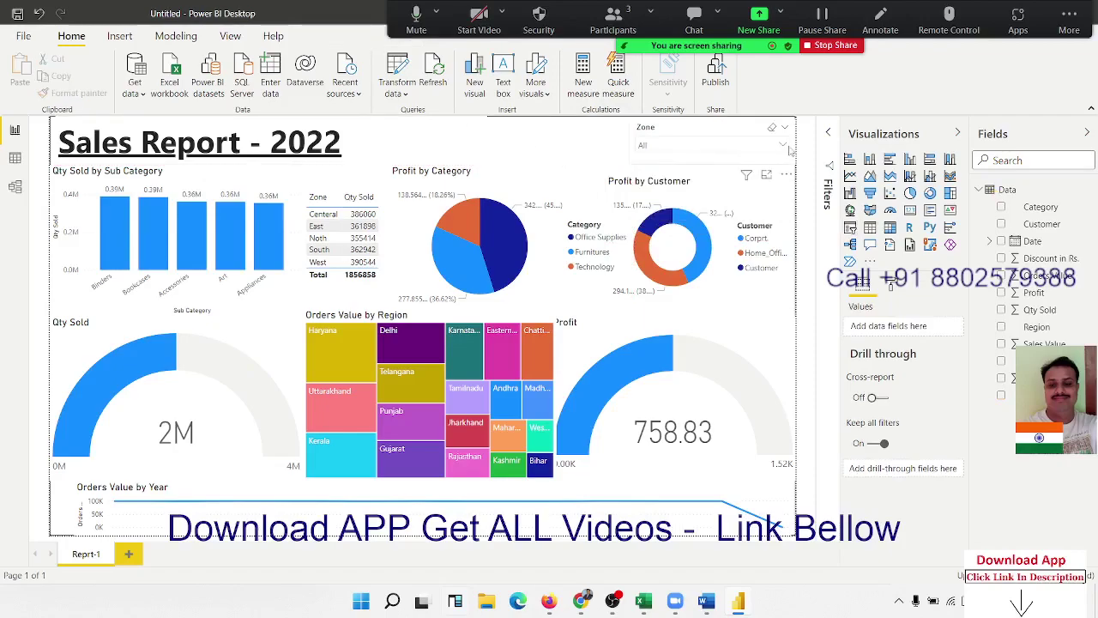
- Save the report as Day09.pbix in G:\DA
left_click(24, 36)
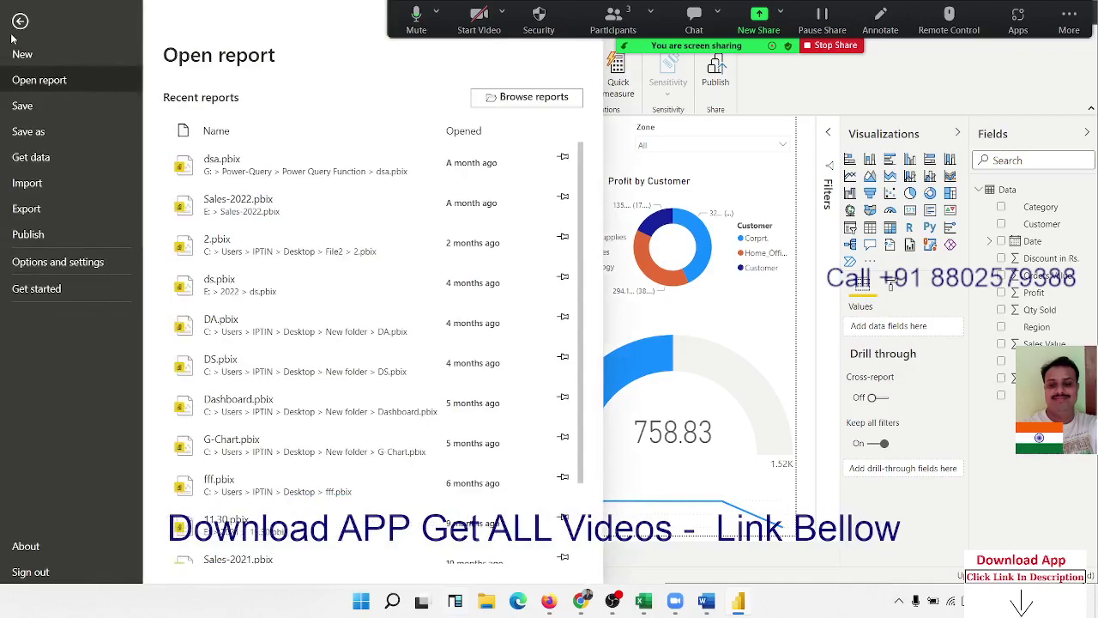
left_click(57, 130)
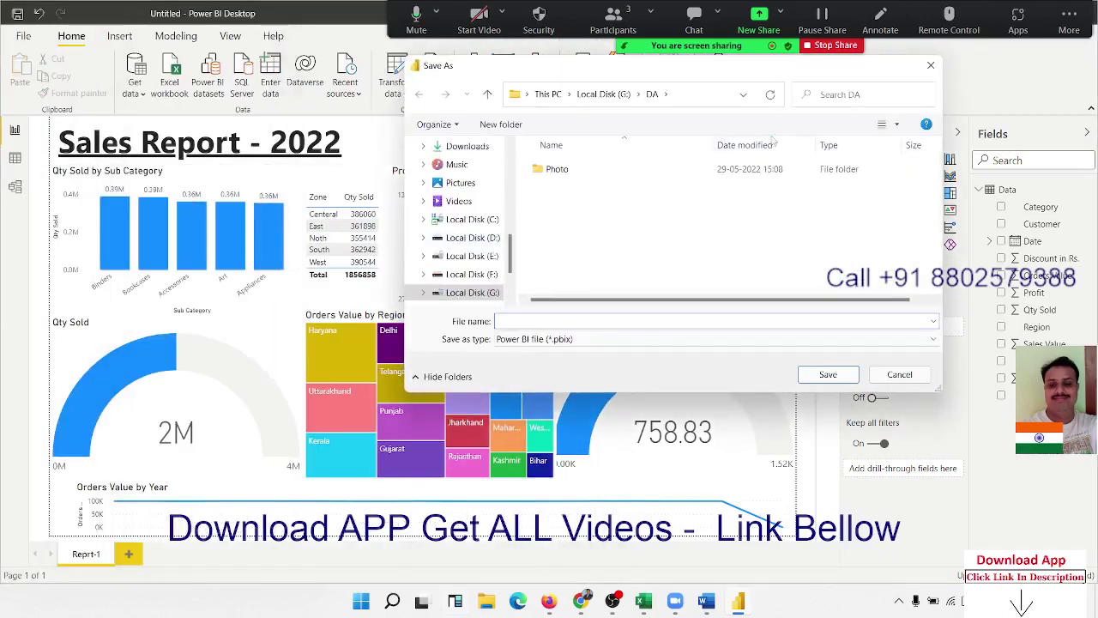
left_click_drag(520, 69, 486, 234)
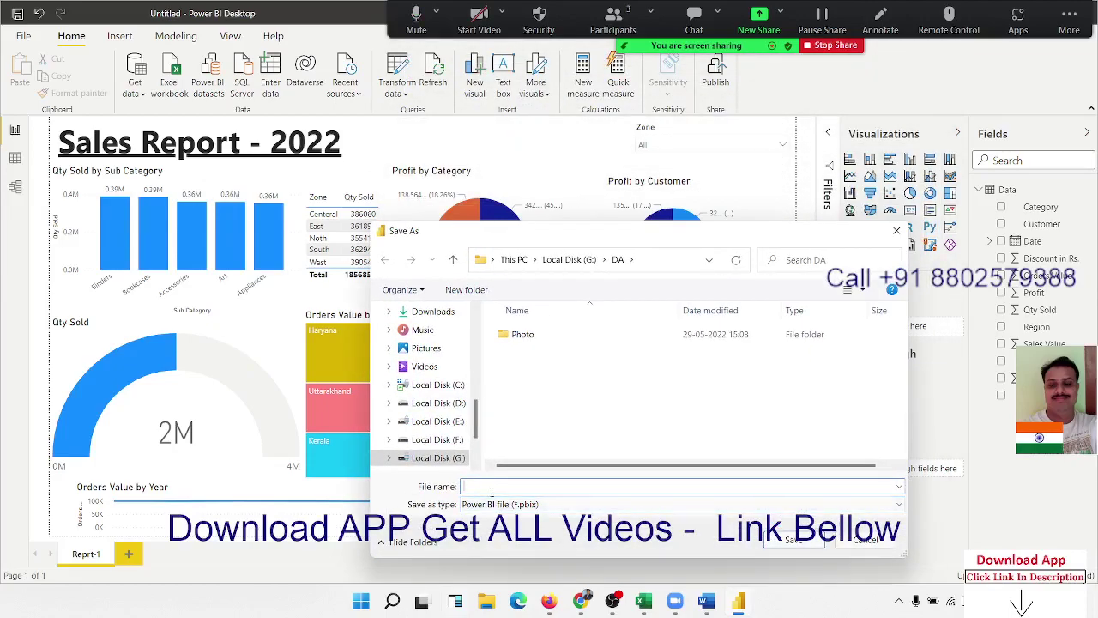
type("Day09")
left_click(793, 541)
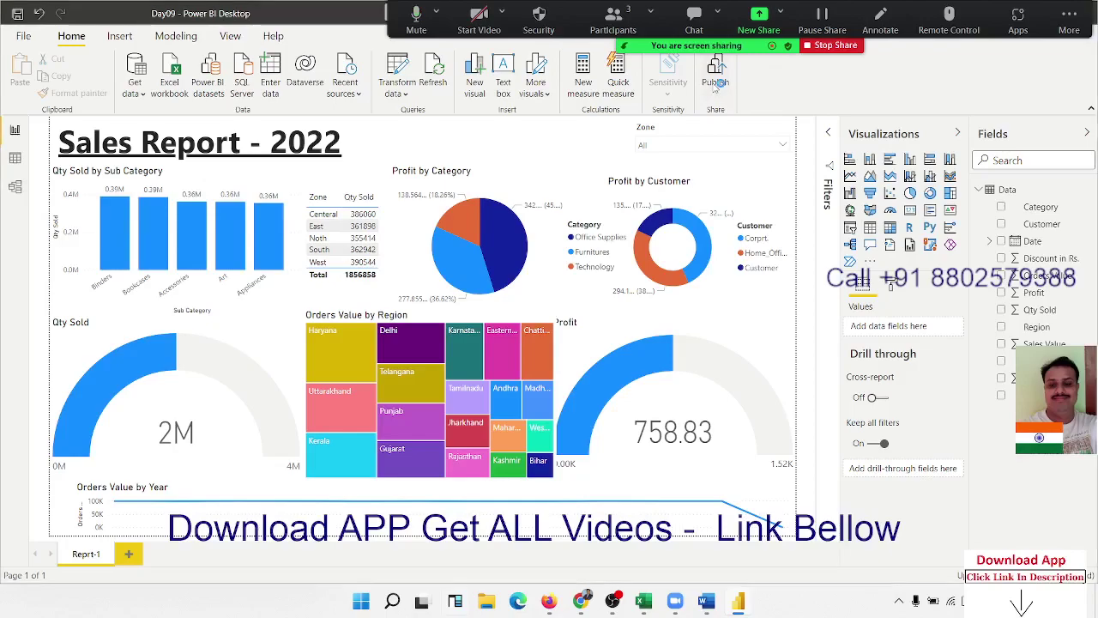
- Publish the Day09 report to My workspace and dismiss the success message
left_click(714, 86)
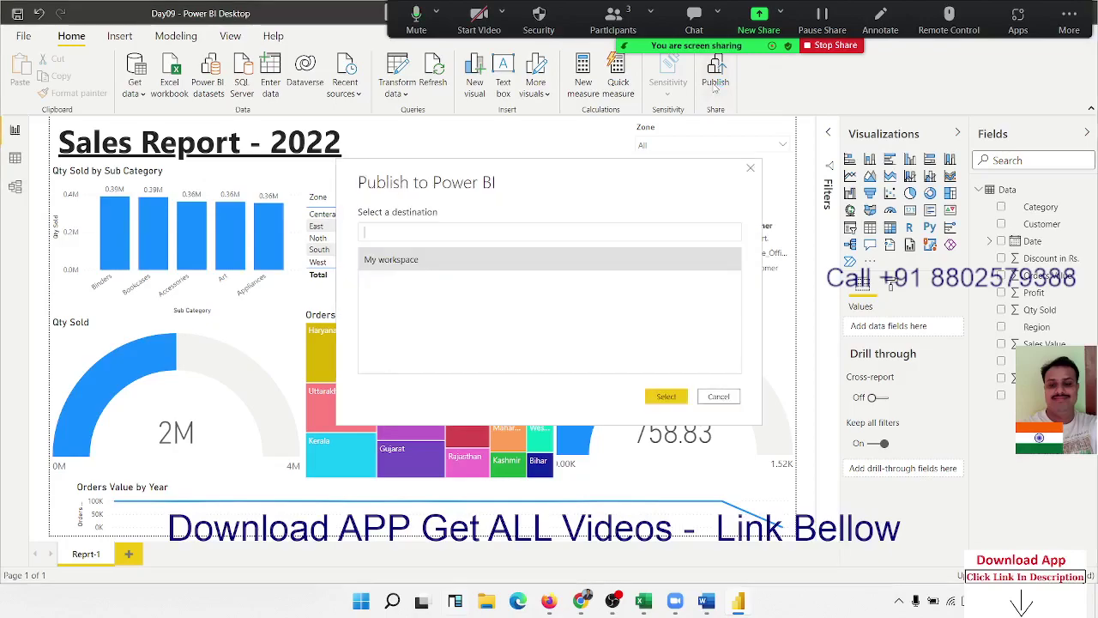
left_click(671, 396)
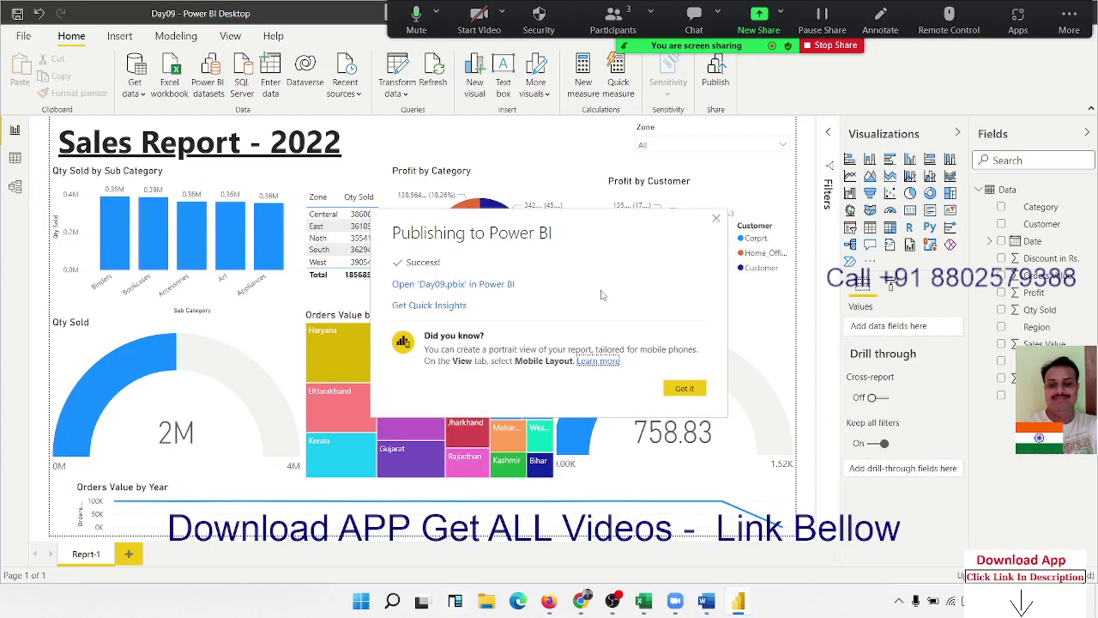
left_click(716, 219)
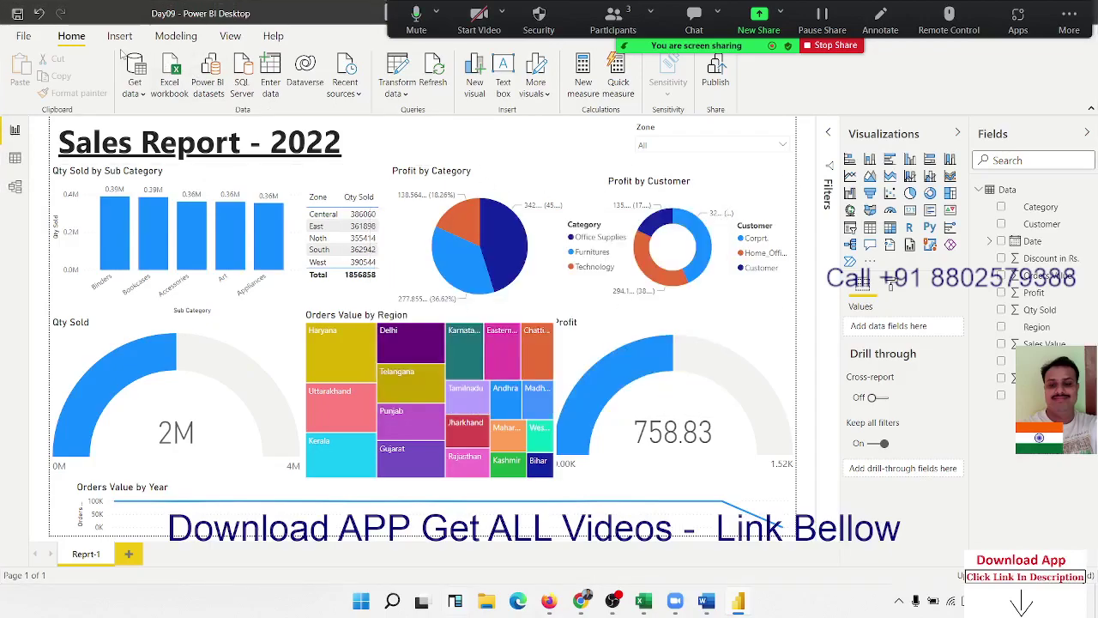
- Look through the File menu's Import and Export options, then return to the report
left_click(45, 41)
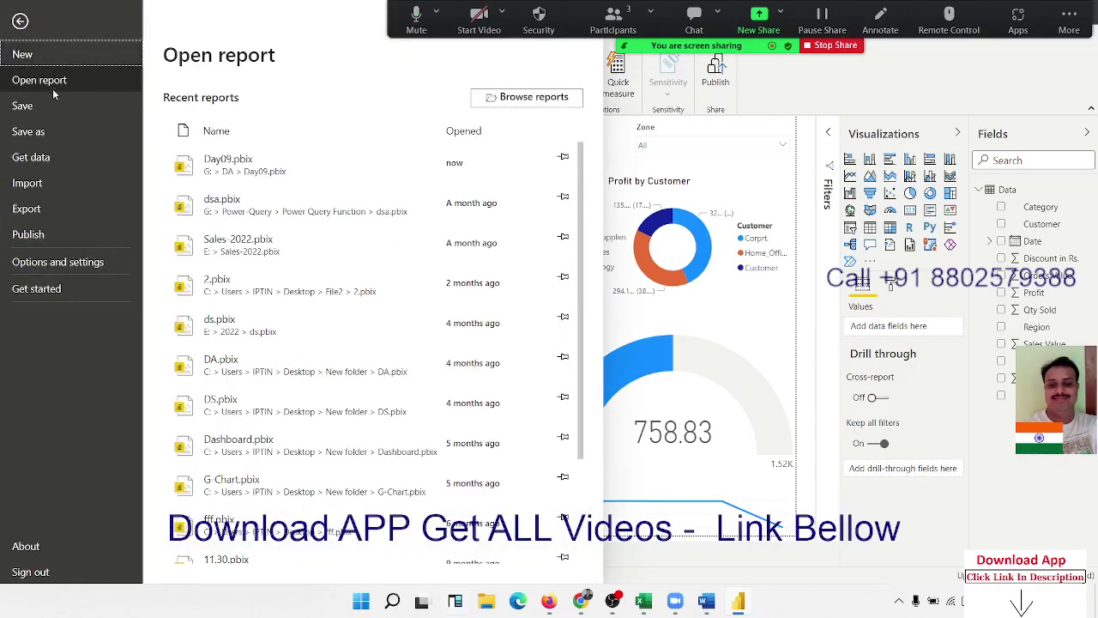
left_click(46, 185)
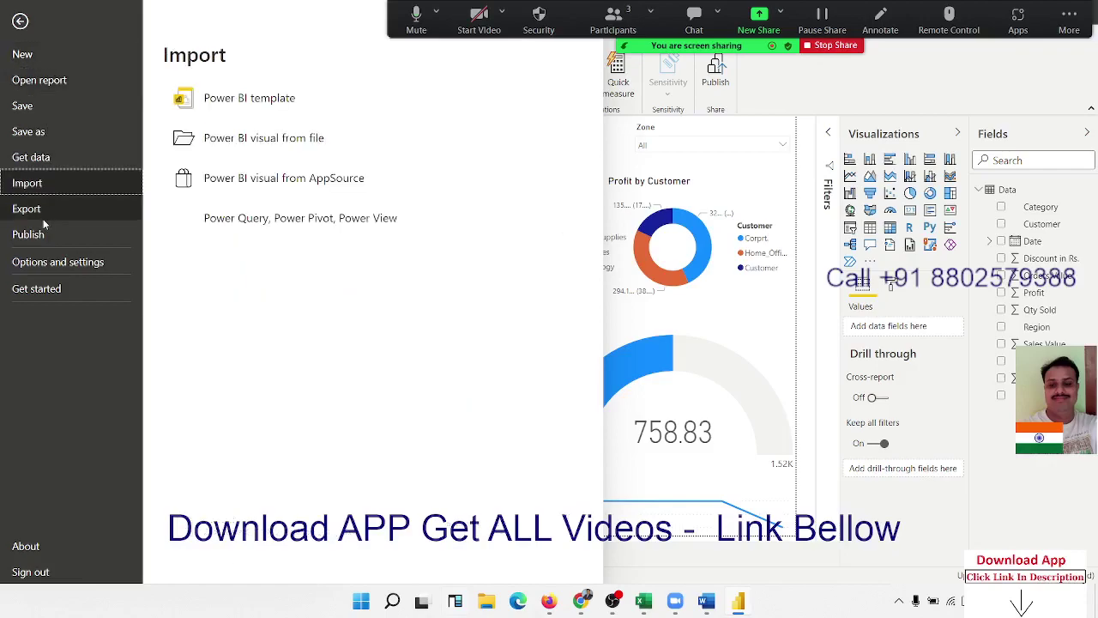
left_click(43, 216)
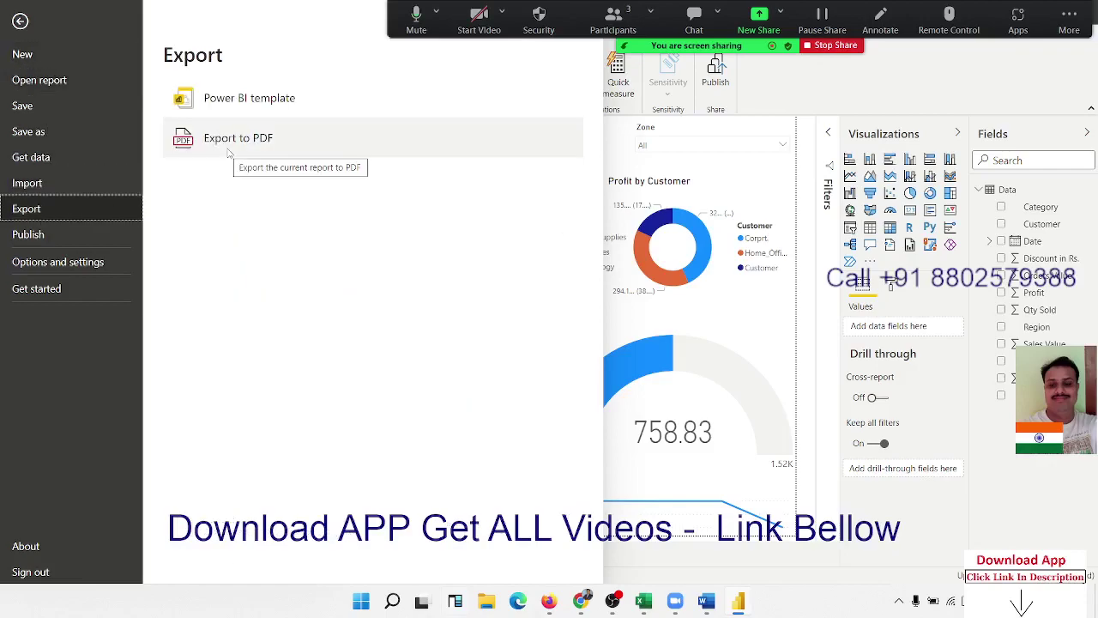
key("Escape")
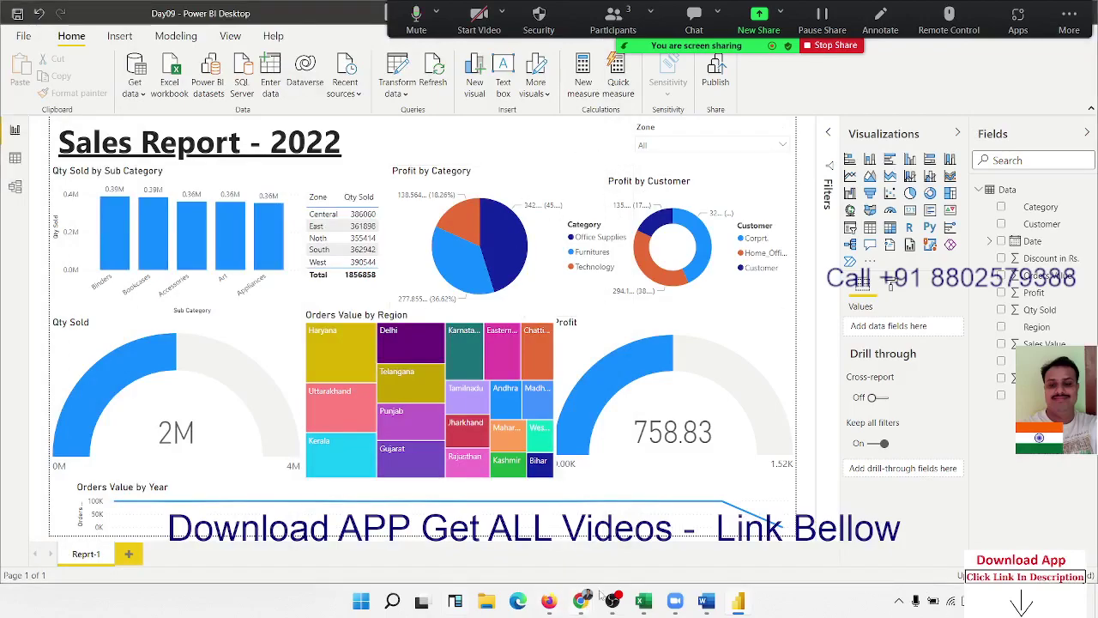
- Go to powerbi.microsoft.com in a new Chrome tab
mouse_move(581, 600)
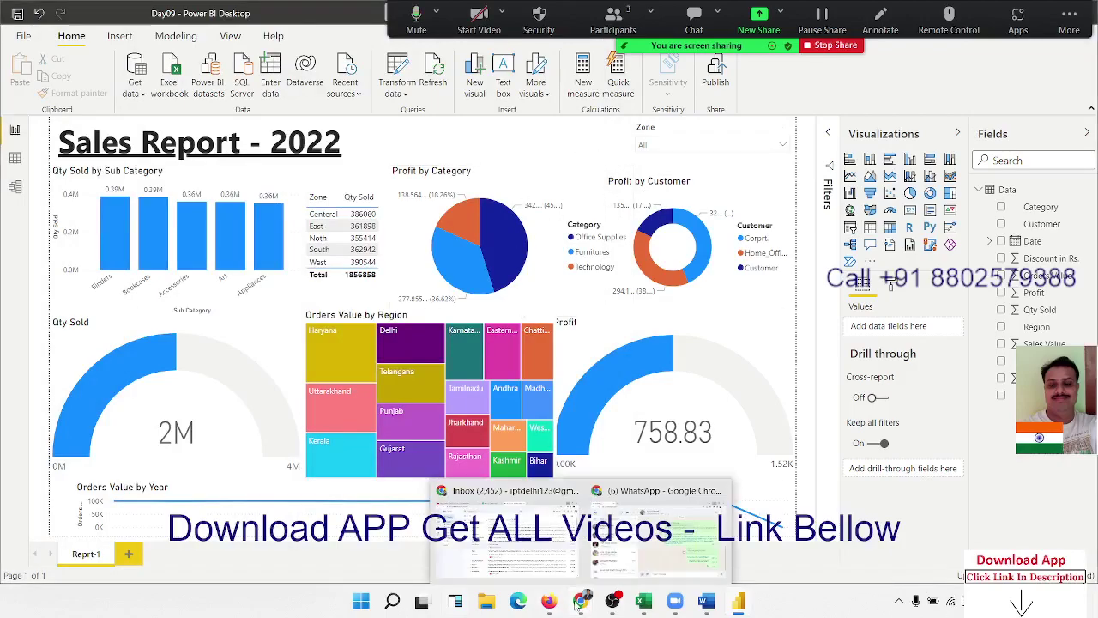
left_click(529, 549)
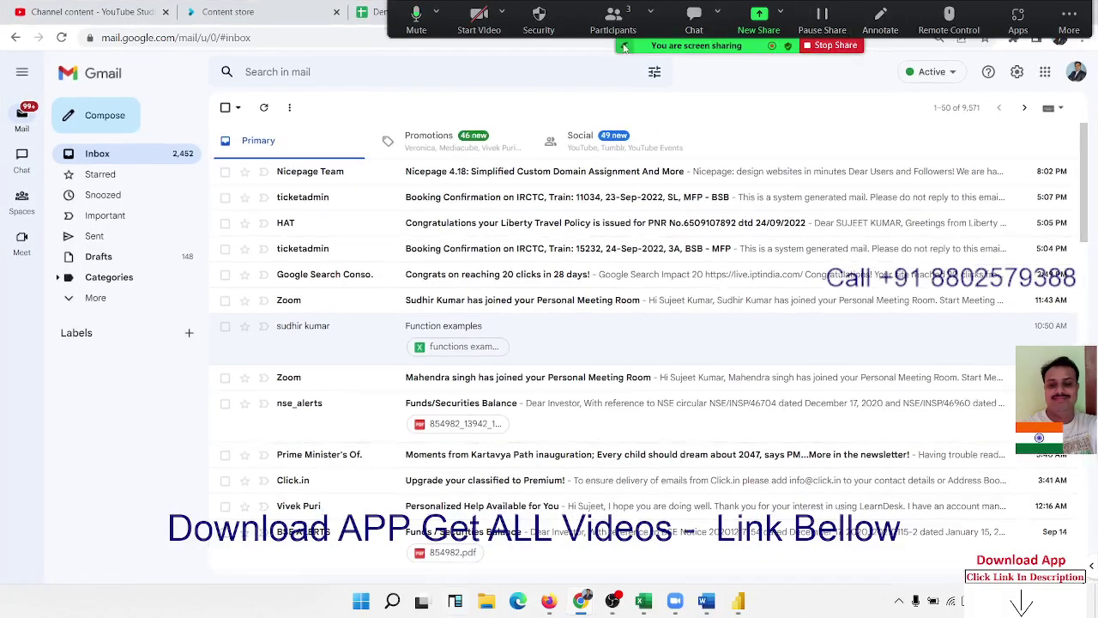
left_click(702, 12)
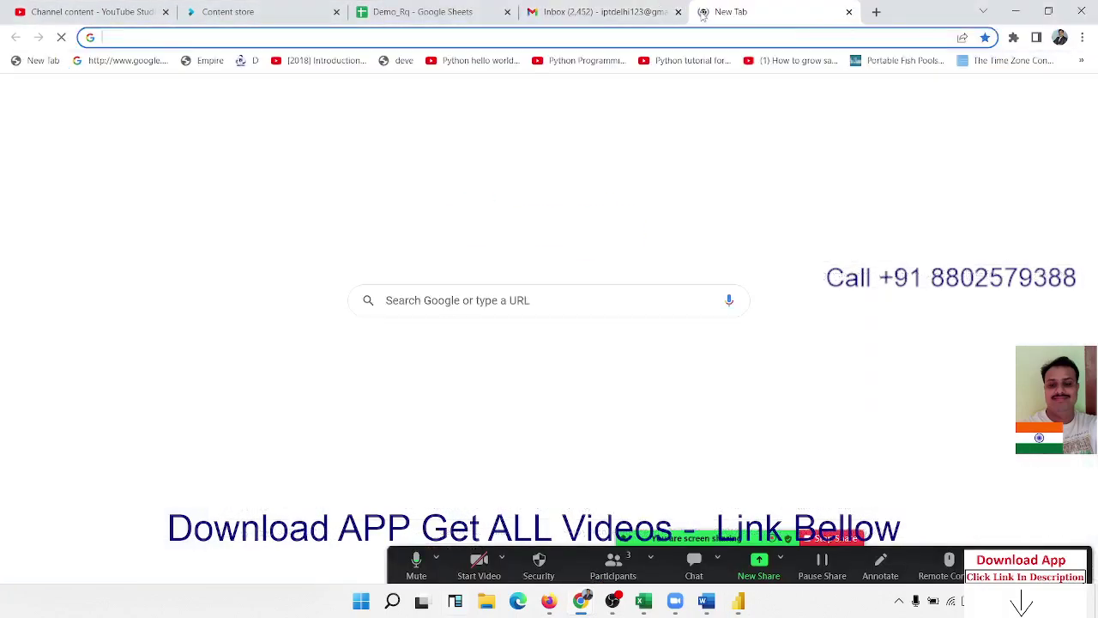
type("po")
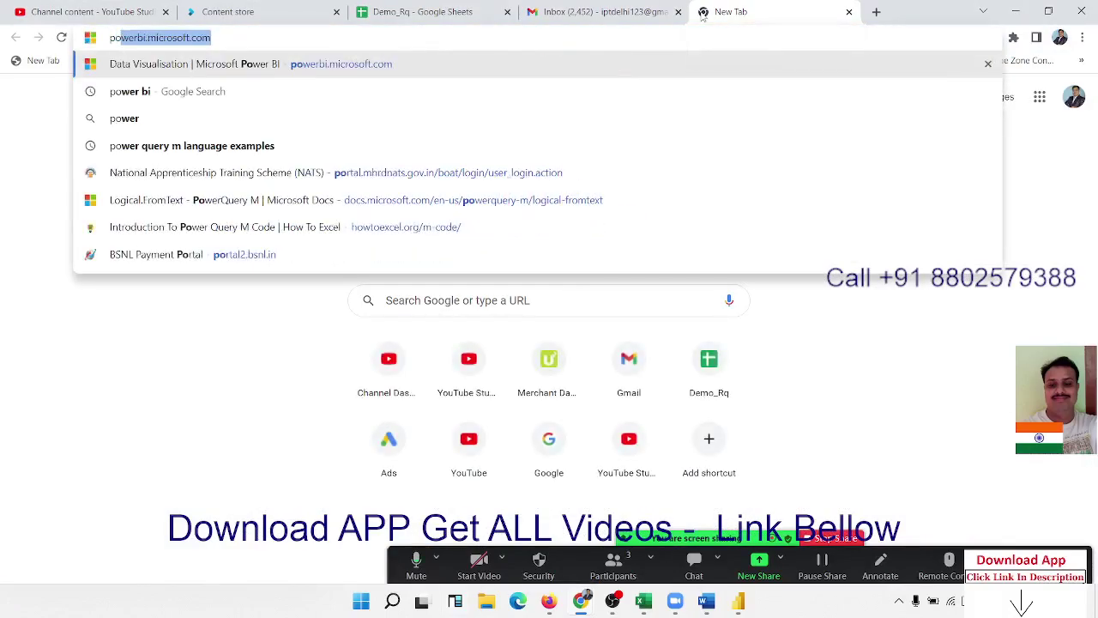
key("Return")
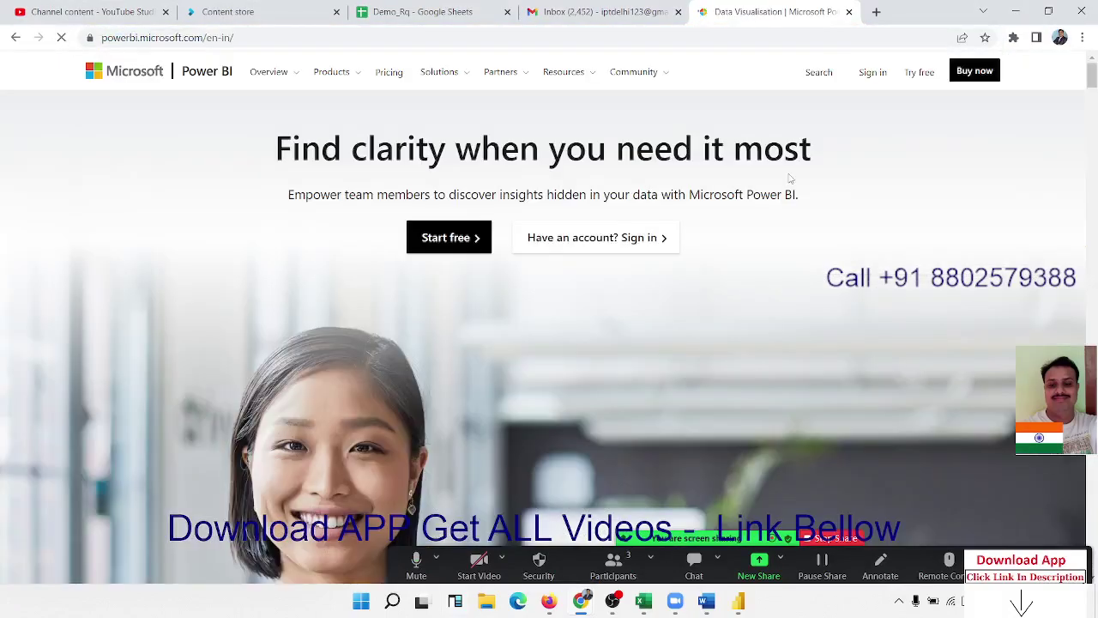
- Sign in to Power BI, check the account and licence details, and scroll to the Recent items
left_click(876, 84)
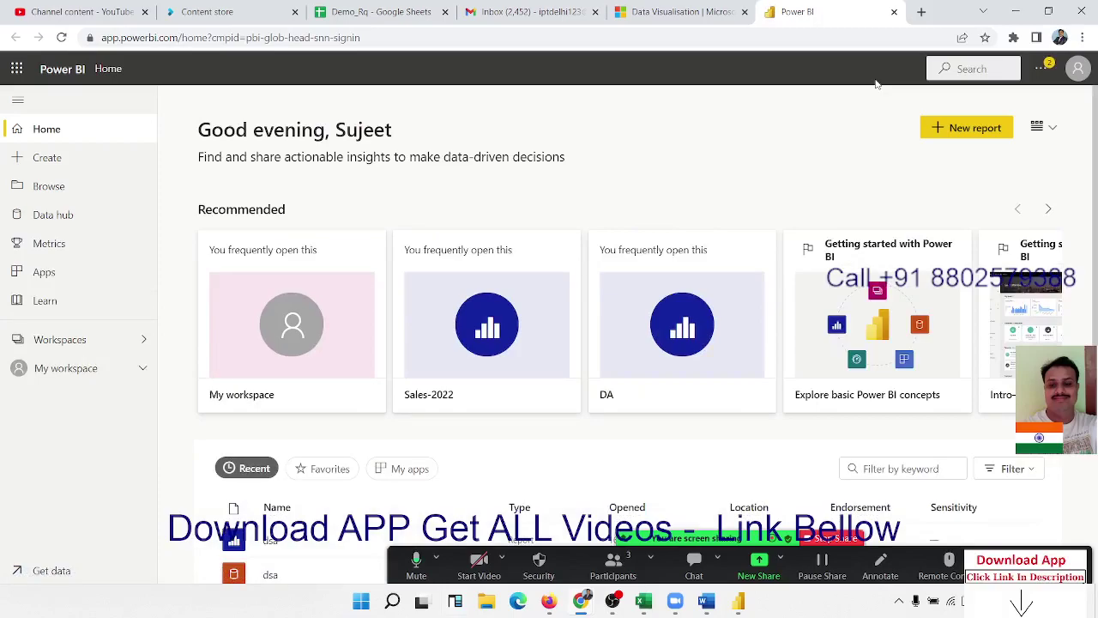
left_click(1079, 72)
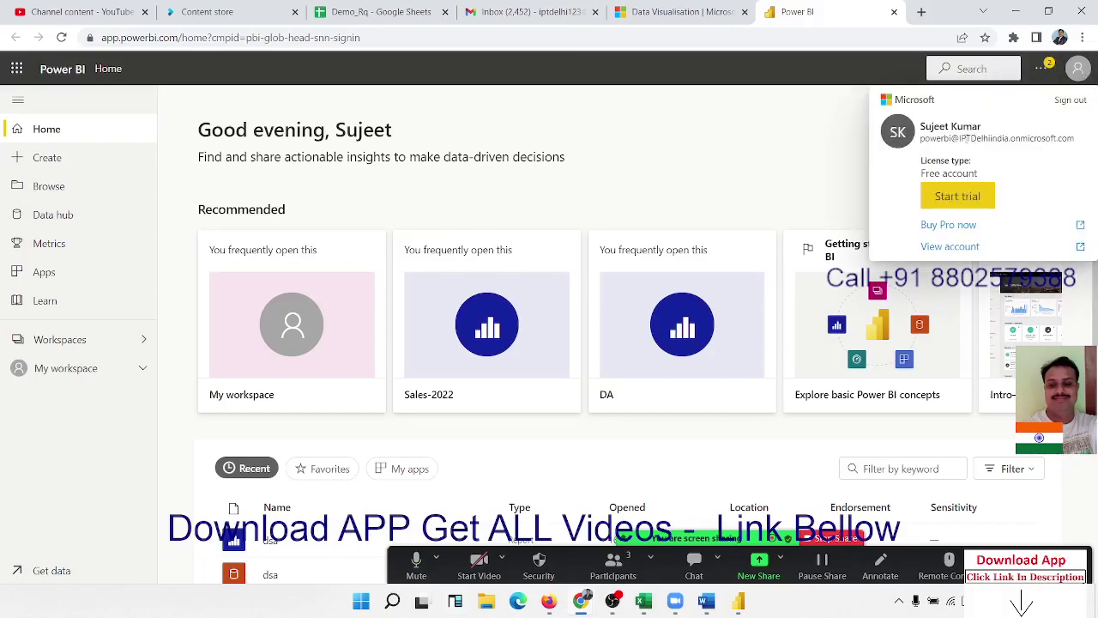
triple_click(966, 138)
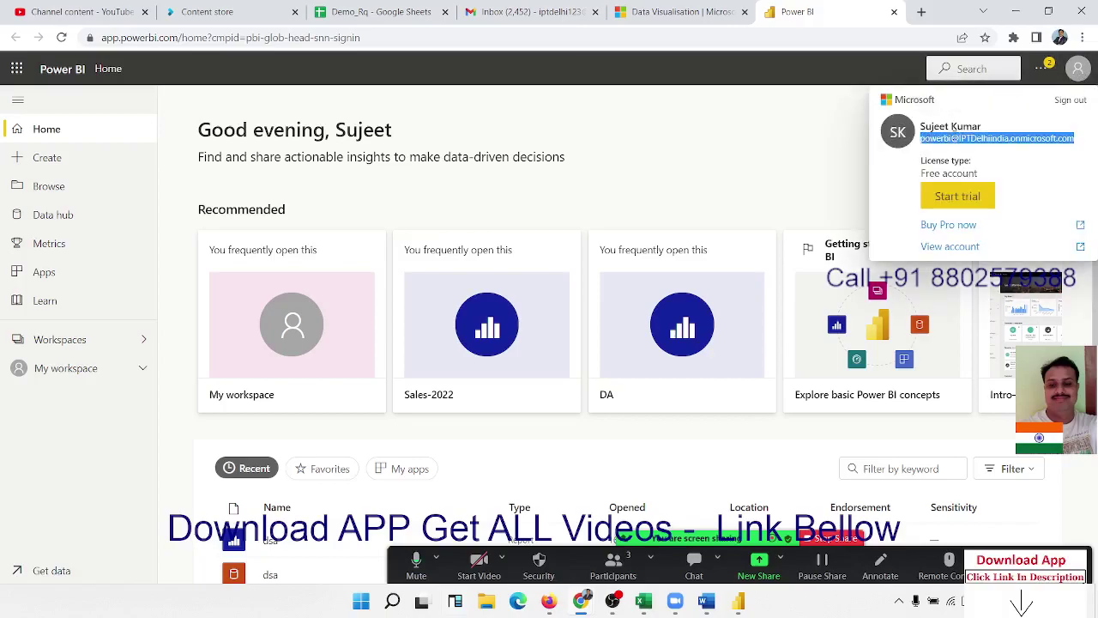
double_click(954, 173)
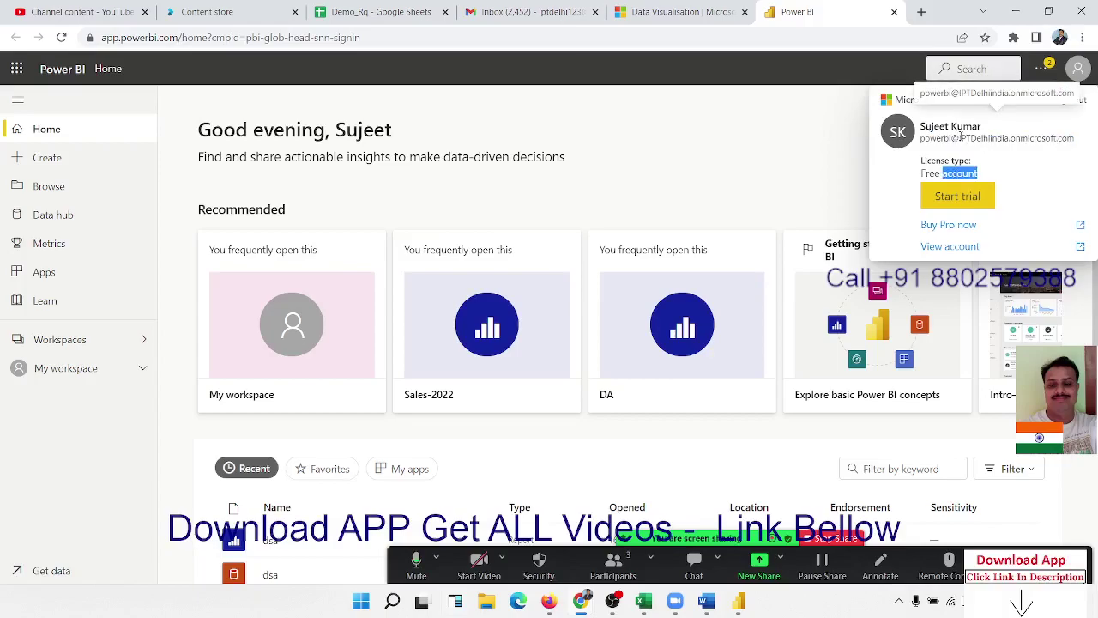
left_click_drag(961, 135, 1048, 153)
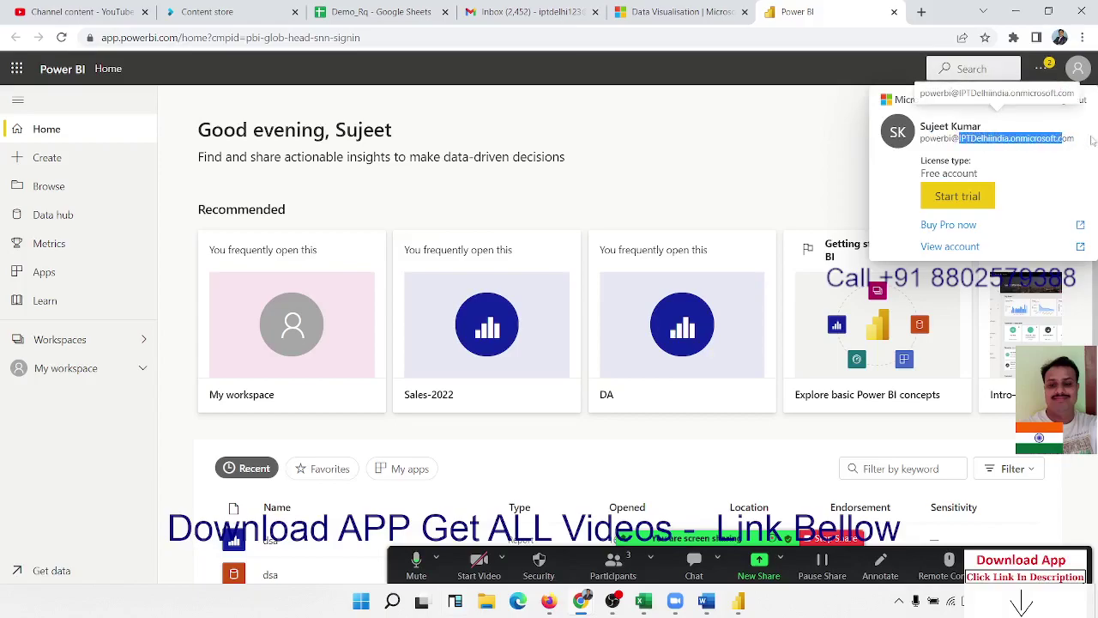
left_click(1031, 139)
key("Escape")
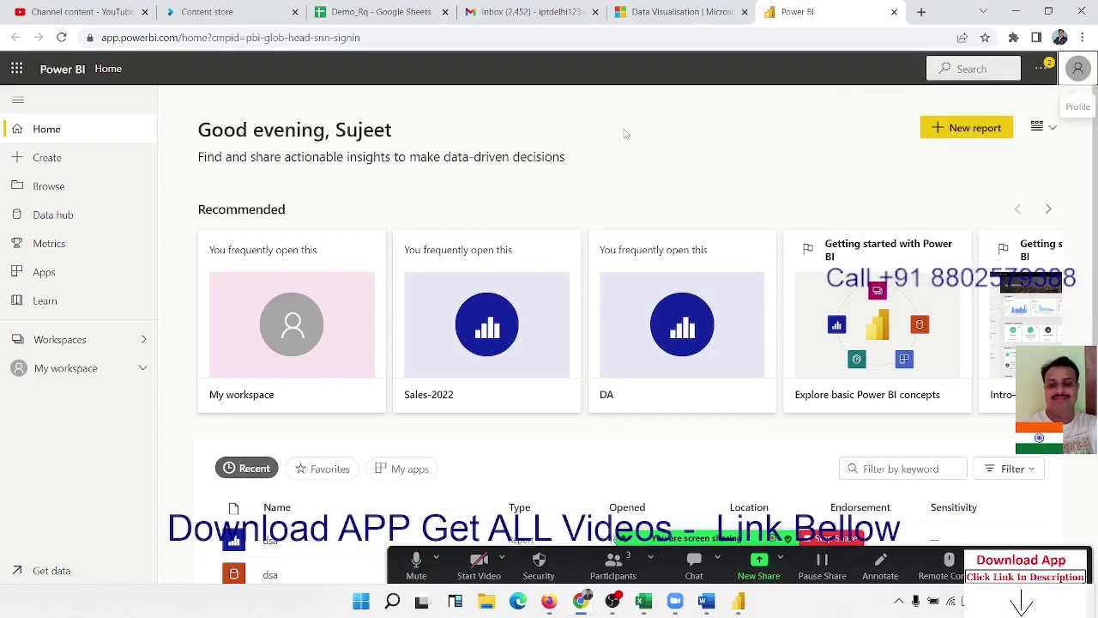
scroll(621, 232, "down", 3)
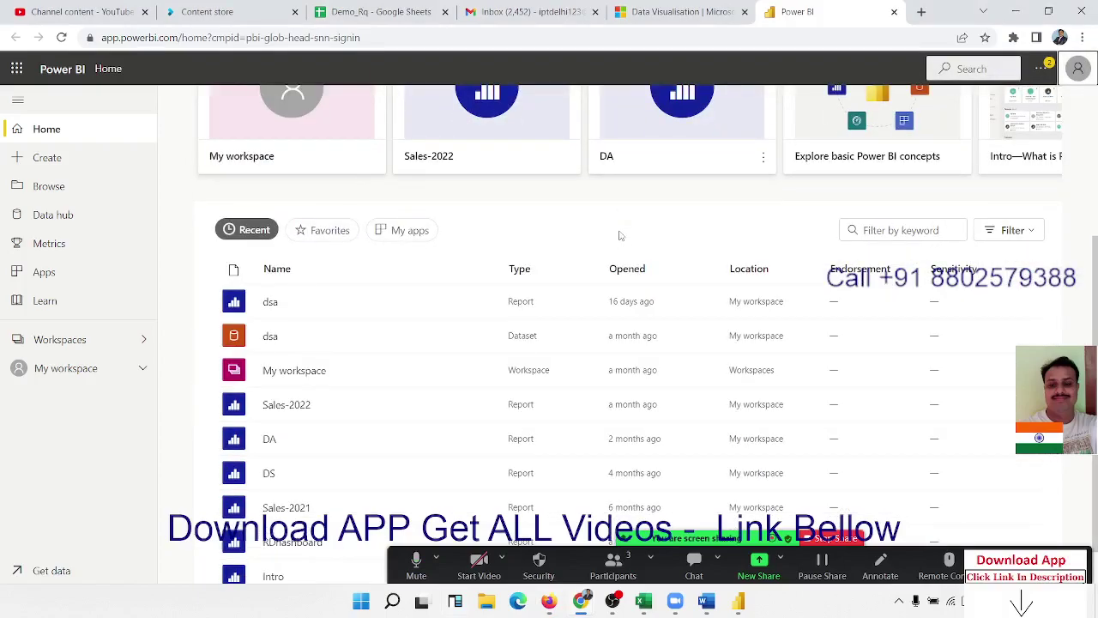
scroll(620, 232, "down", 1)
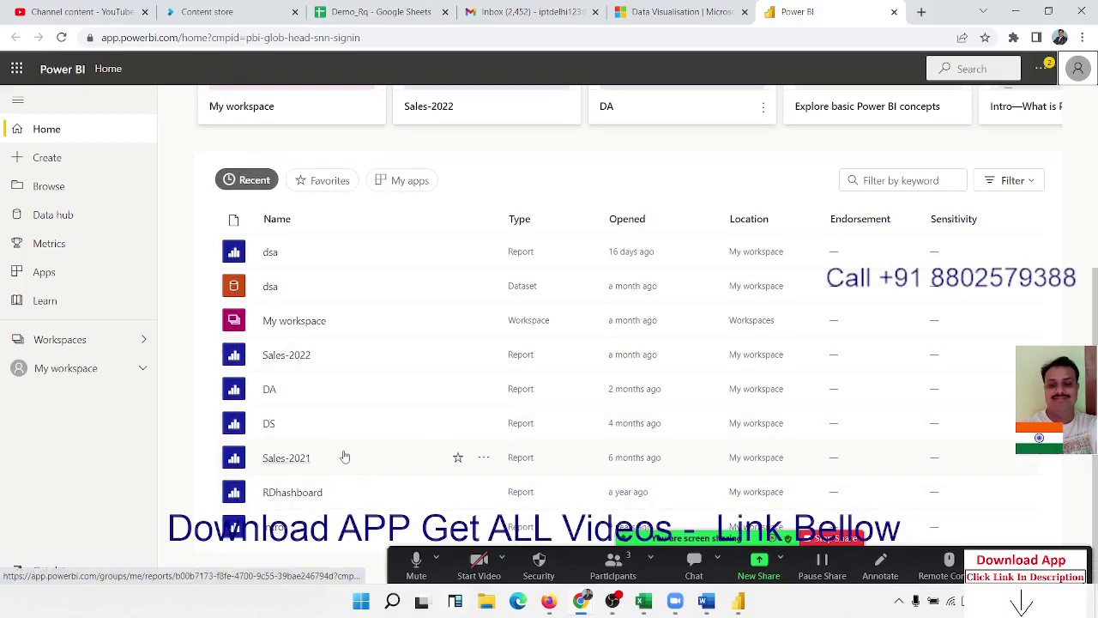
- Open the Day09 report from My workspace
left_click(69, 368)
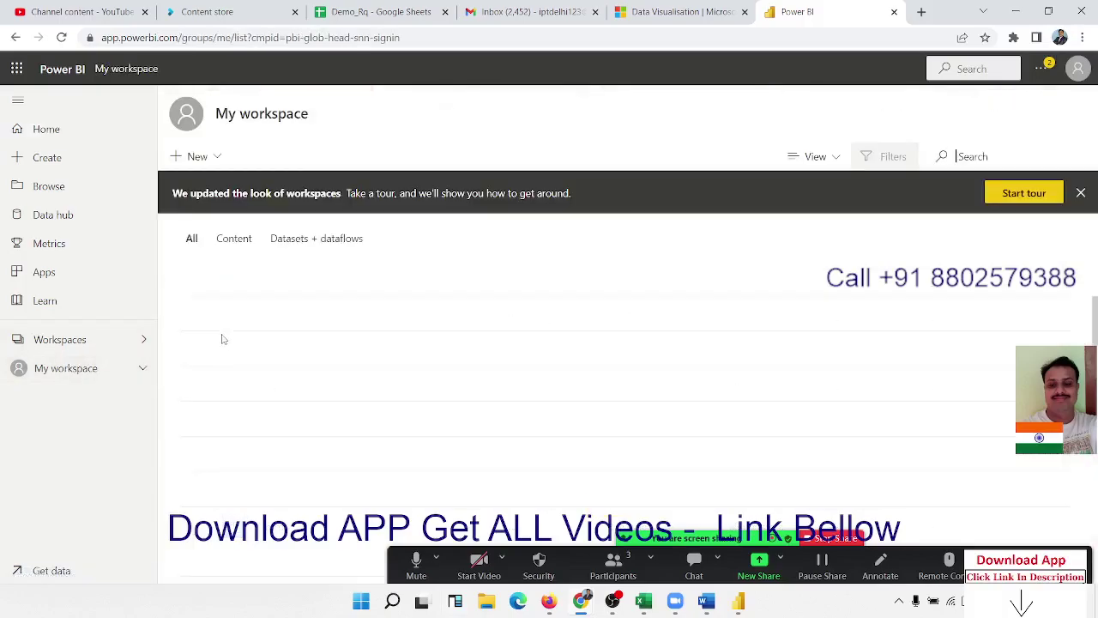
scroll(291, 356, "down", 5)
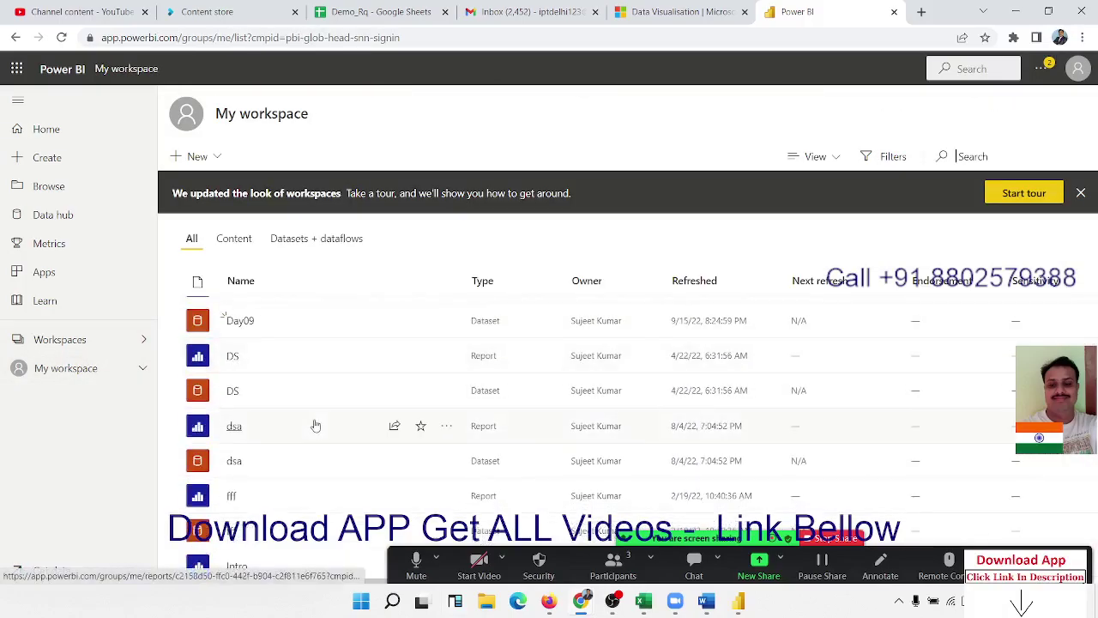
scroll(313, 424, "up", 5)
scroll(297, 463, "down", 3)
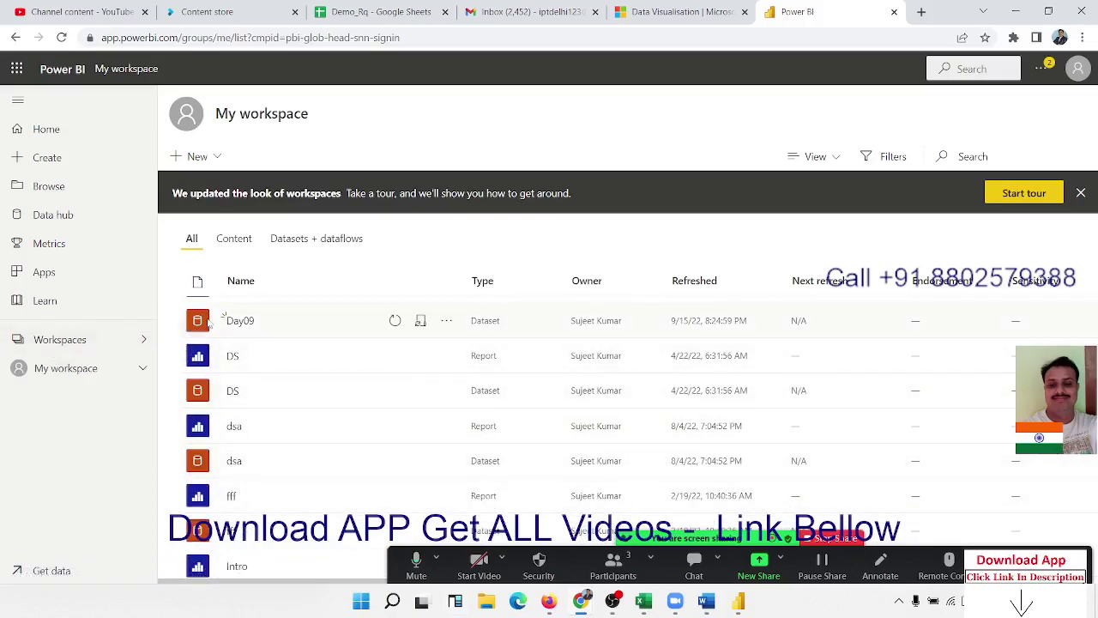
scroll(213, 334, "up", 3)
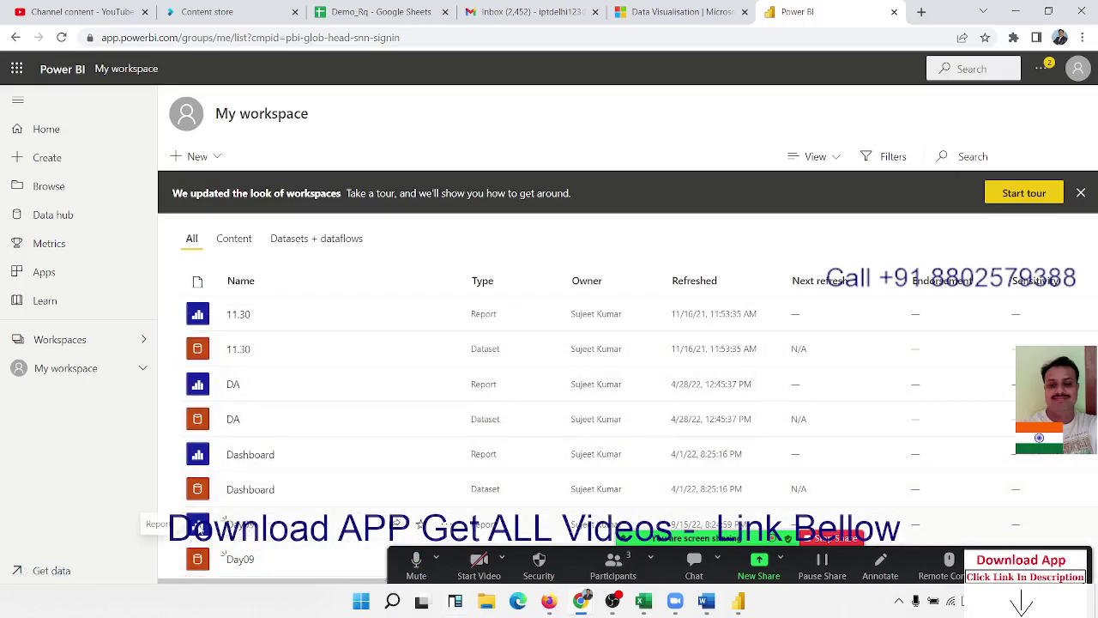
left_click(247, 526)
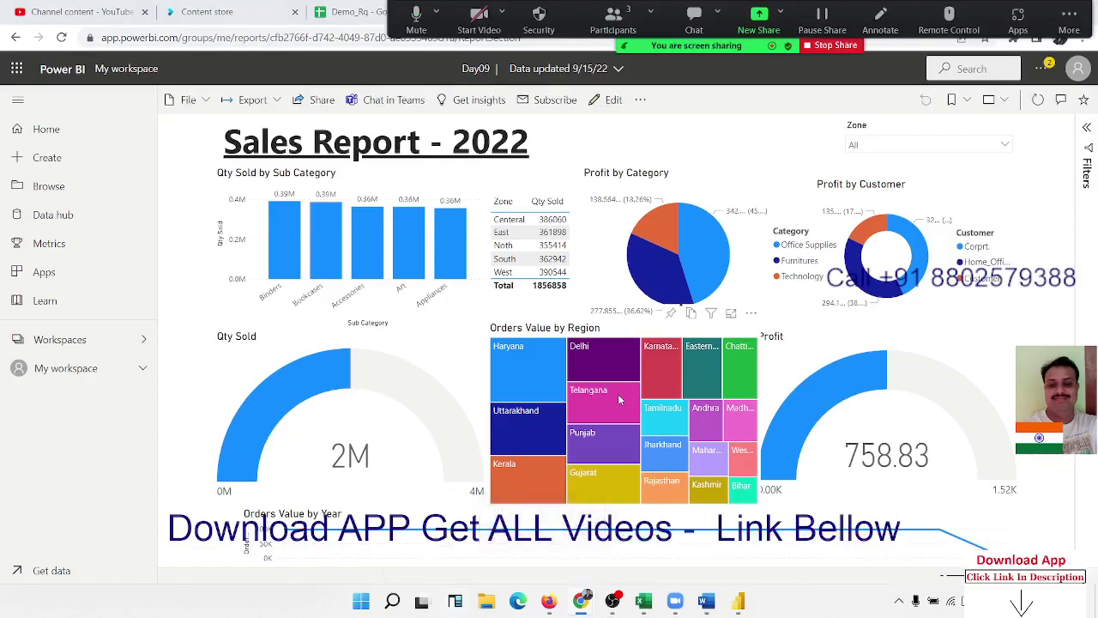
- Try sharing the report and dismiss the Upgrade to Power BI Pro prompt
mouse_move(619, 410)
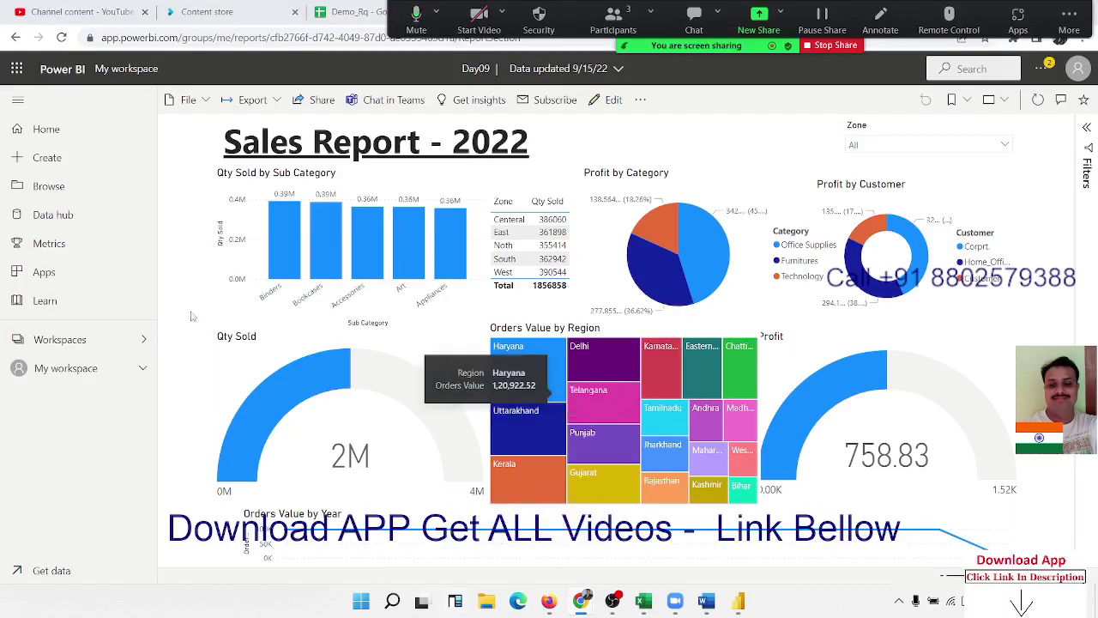
left_click(321, 102)
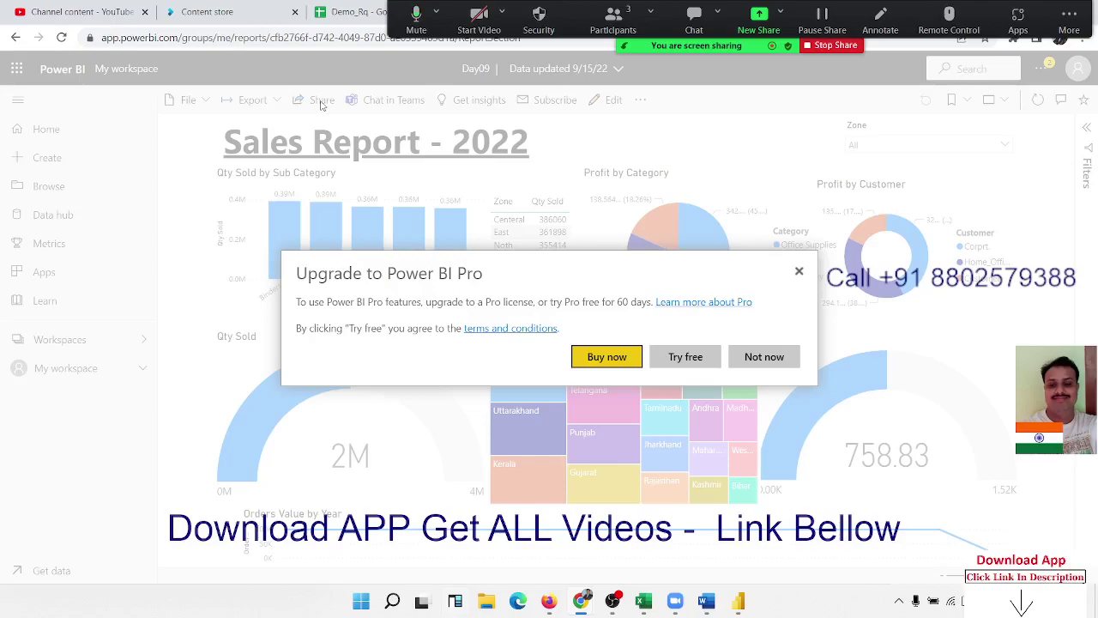
left_click(797, 273)
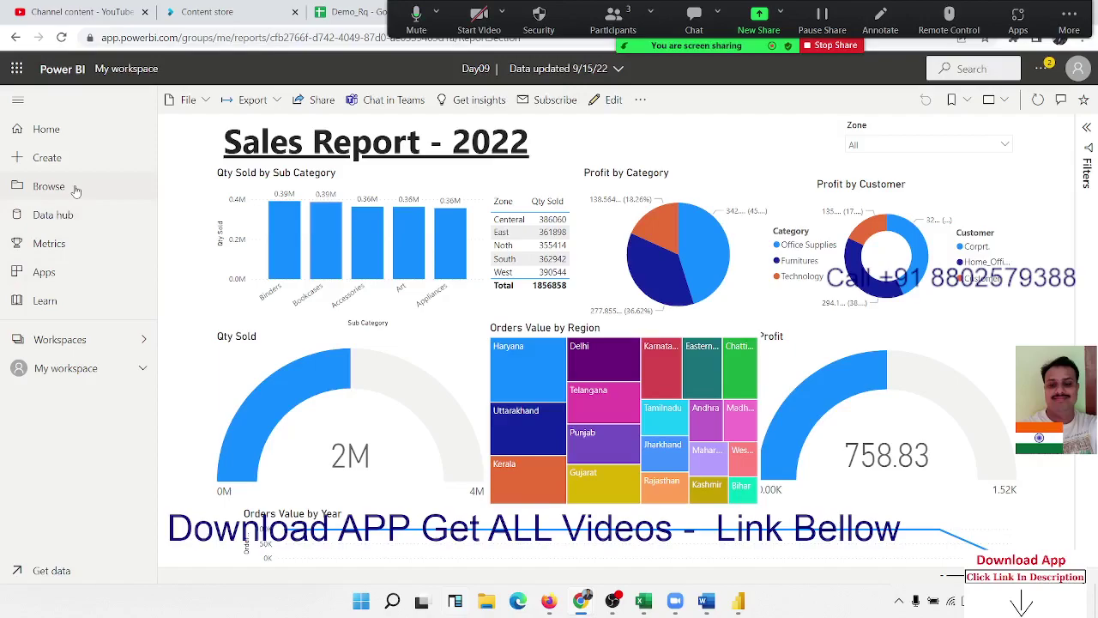
- Export the report to PowerPoint with Embed live data and open it in PowerPoint
left_click(257, 101)
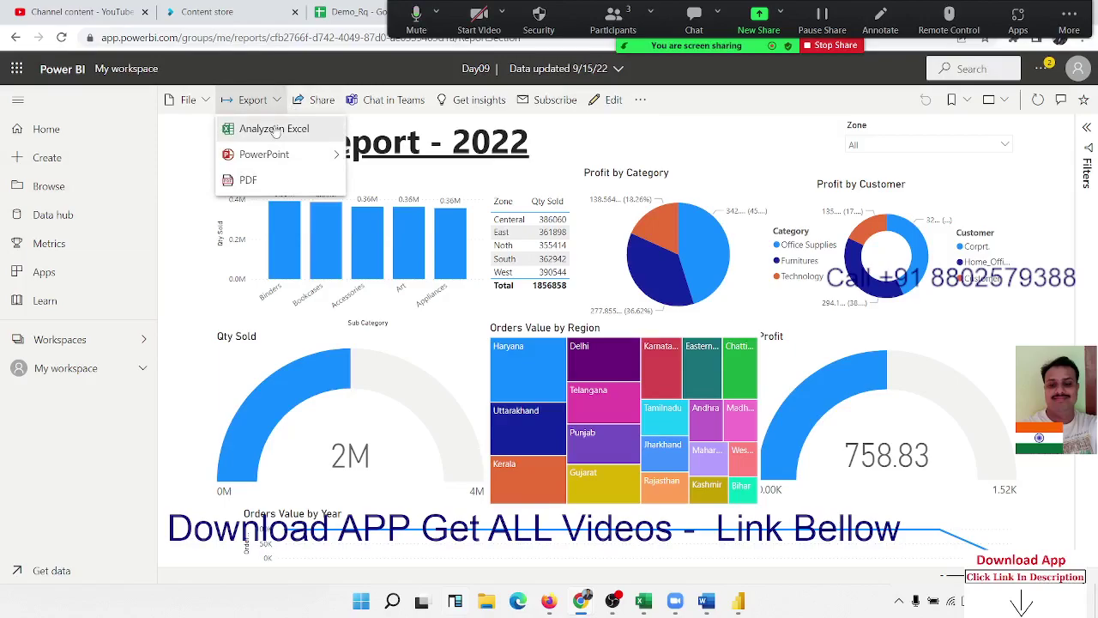
mouse_move(280, 160)
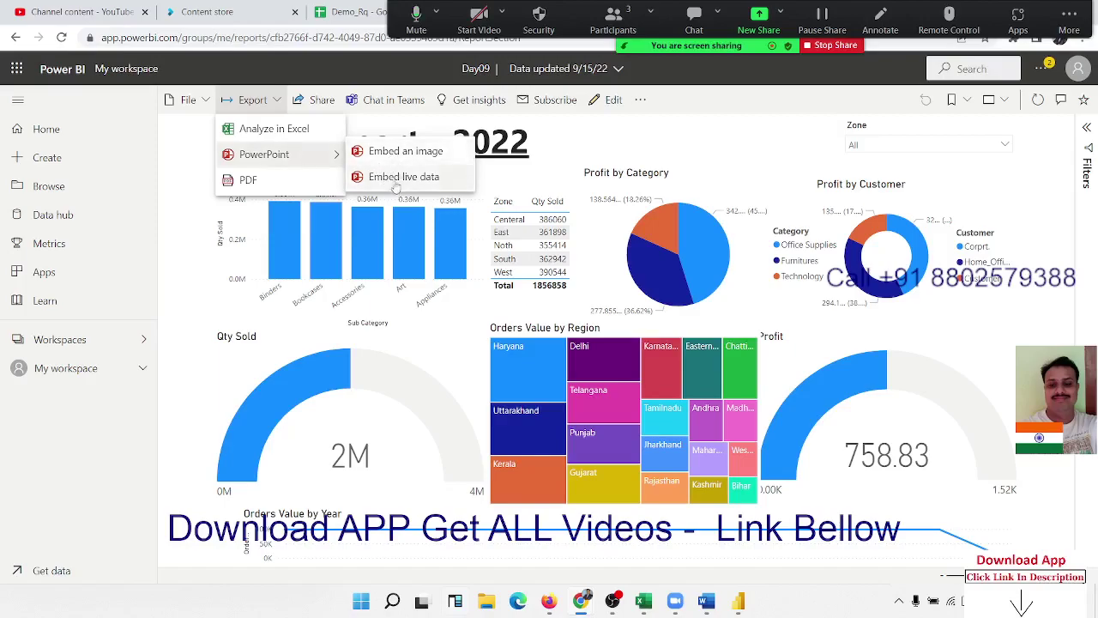
left_click(395, 178)
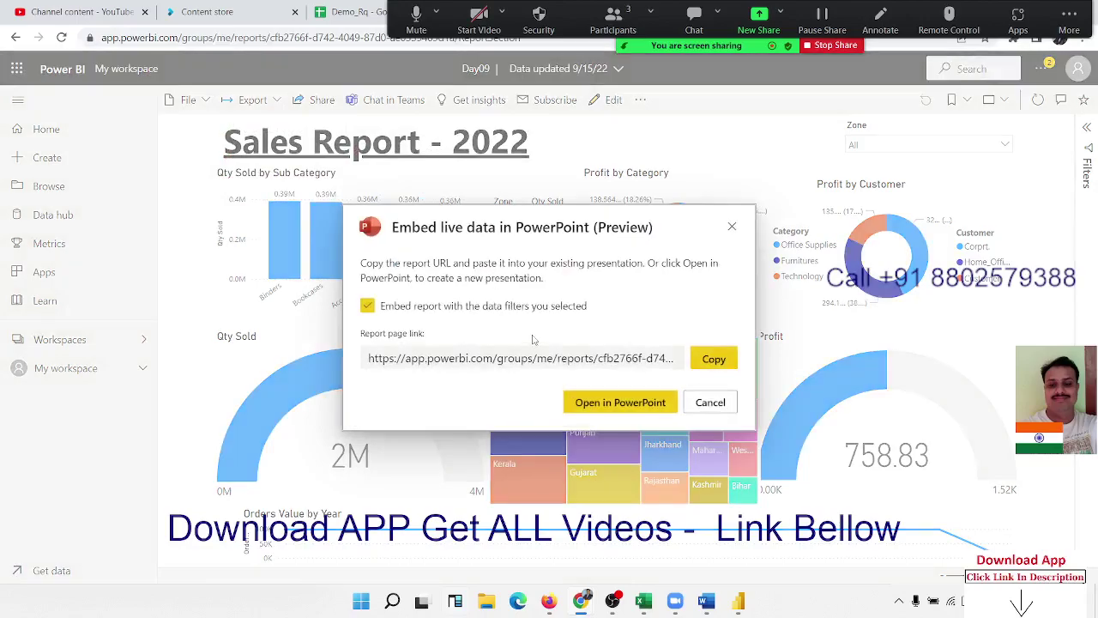
left_click(627, 407)
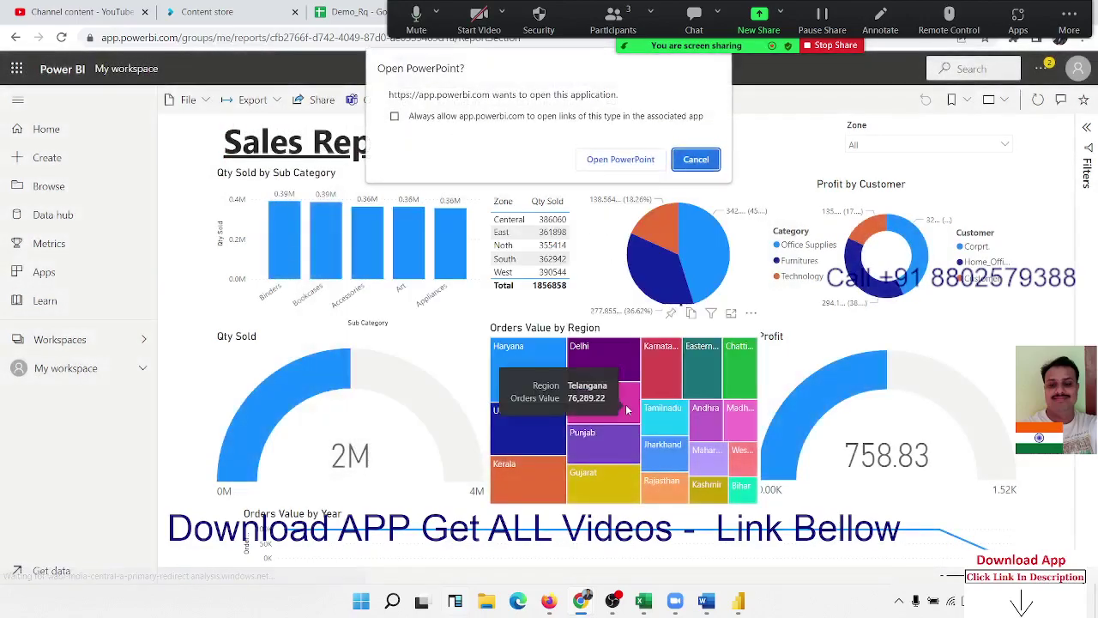
left_click(607, 167)
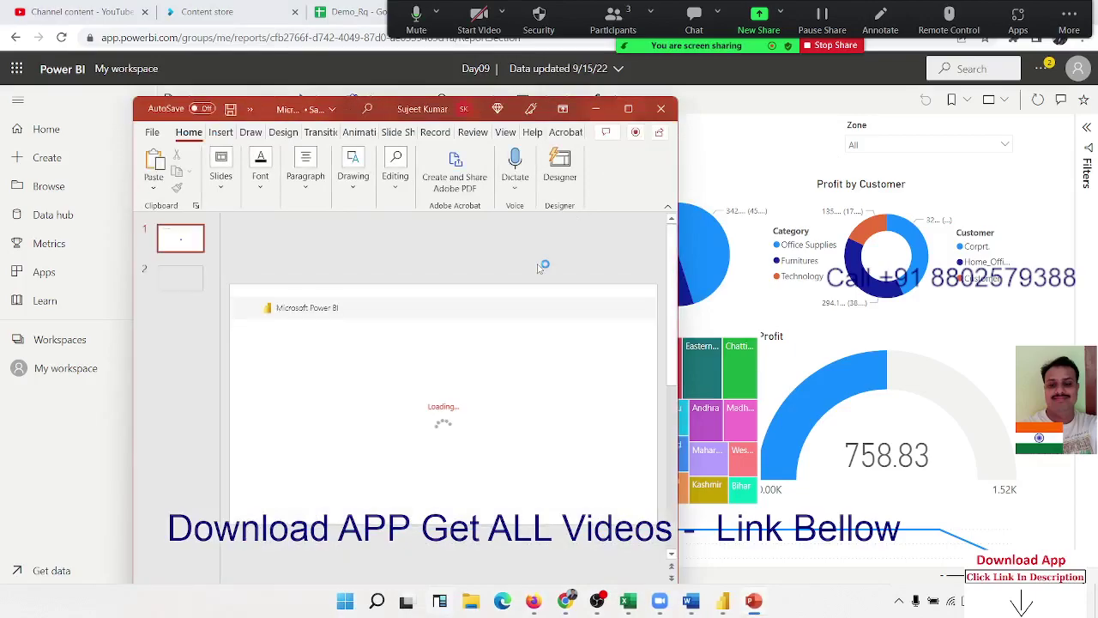
- Maximize PowerPoint, dismiss the sign-in popup, view the File backstage, then return to Chrome
left_click(627, 110)
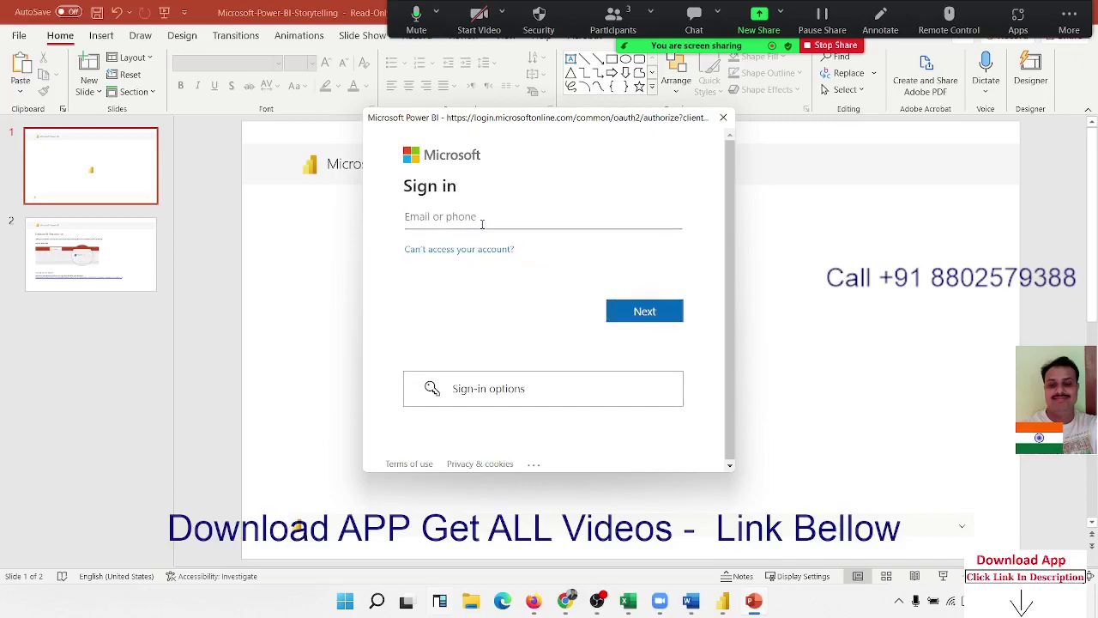
left_click(723, 118)
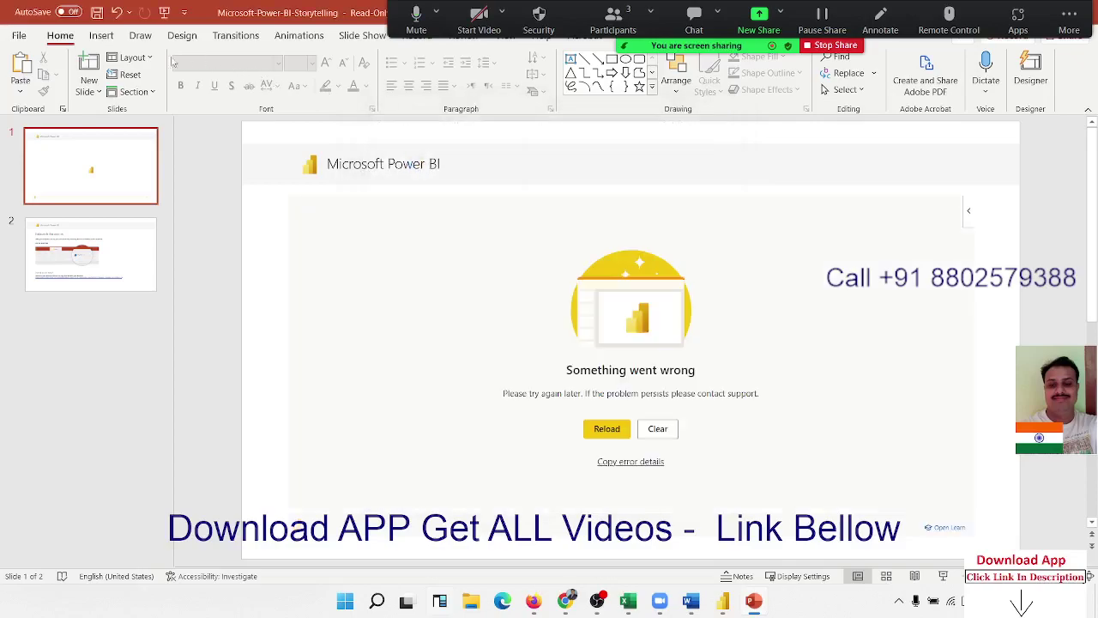
left_click(19, 35)
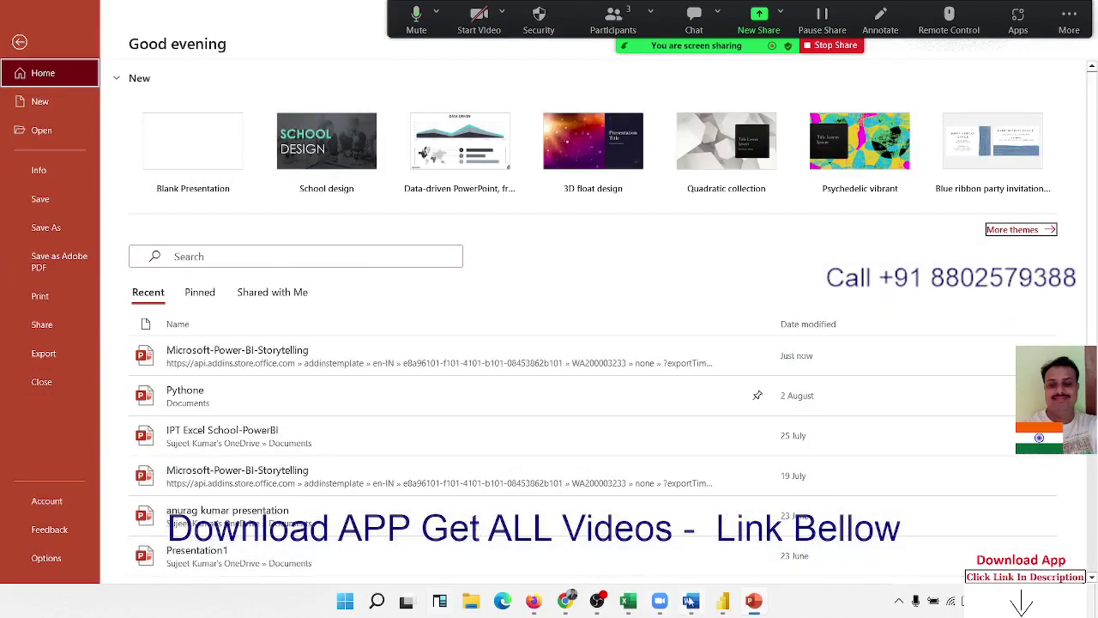
mouse_move(565, 600)
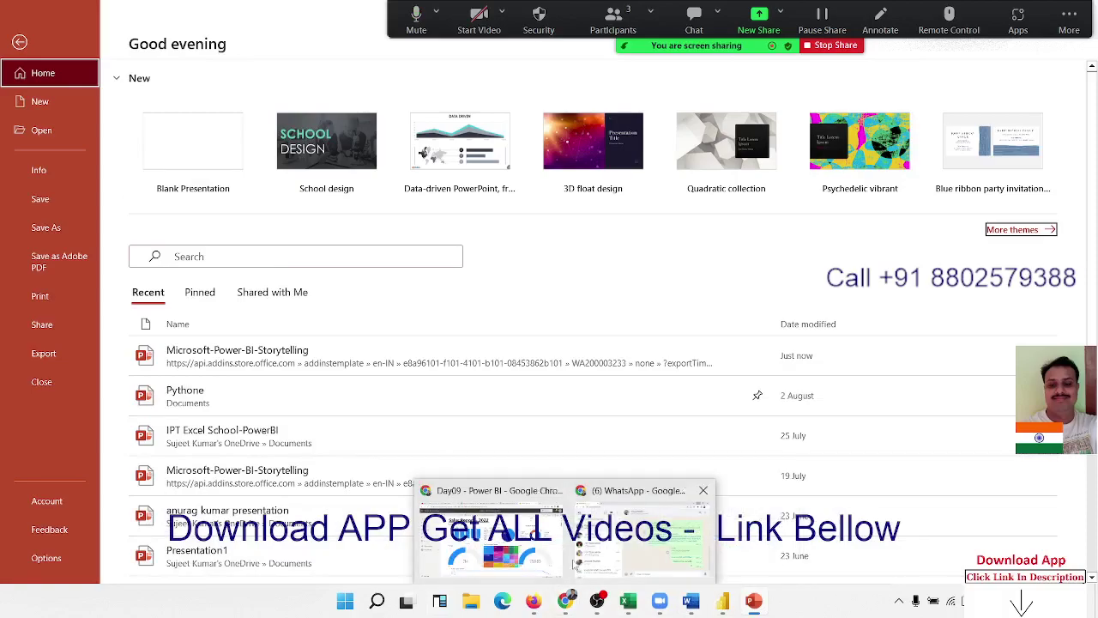
left_click(547, 555)
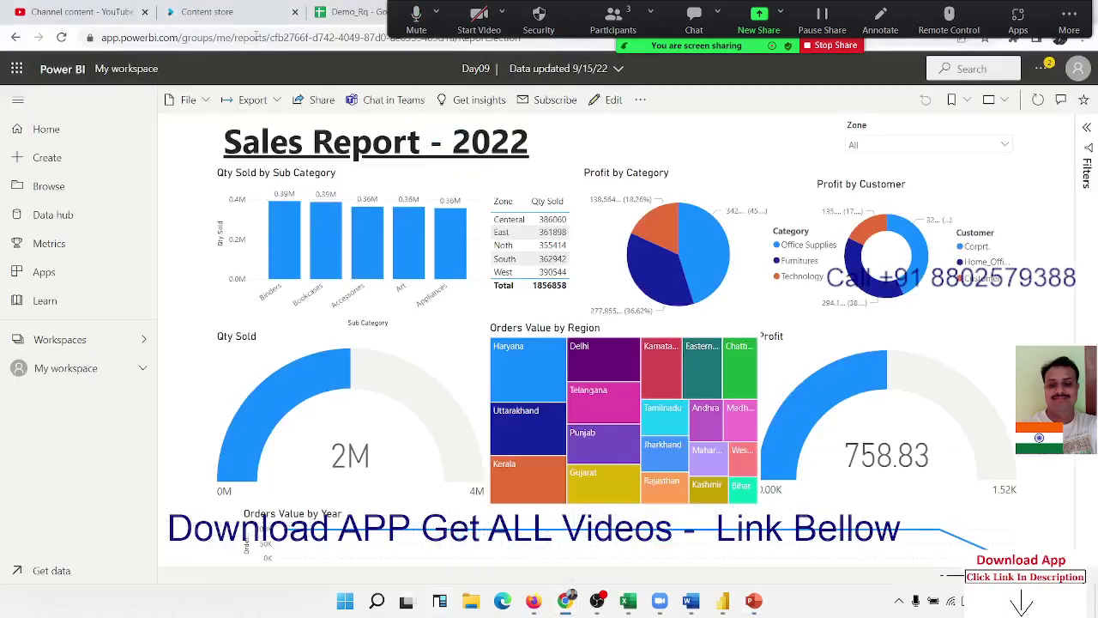
- Export the report to PowerPoint as an embedded image using Current Values
left_click(254, 101)
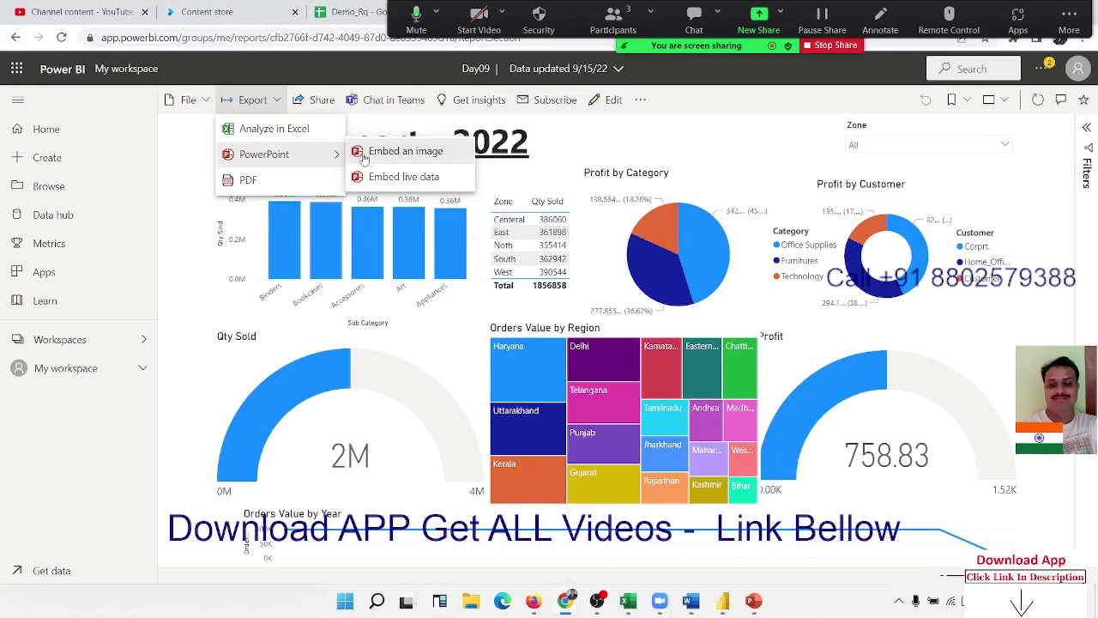
left_click(377, 155)
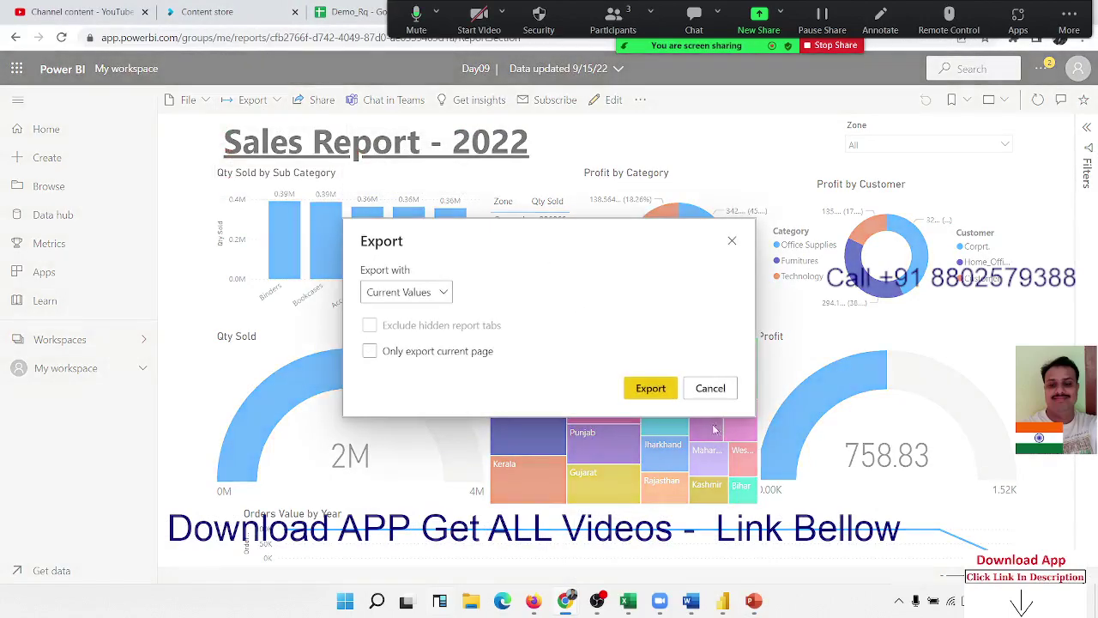
left_click(653, 400)
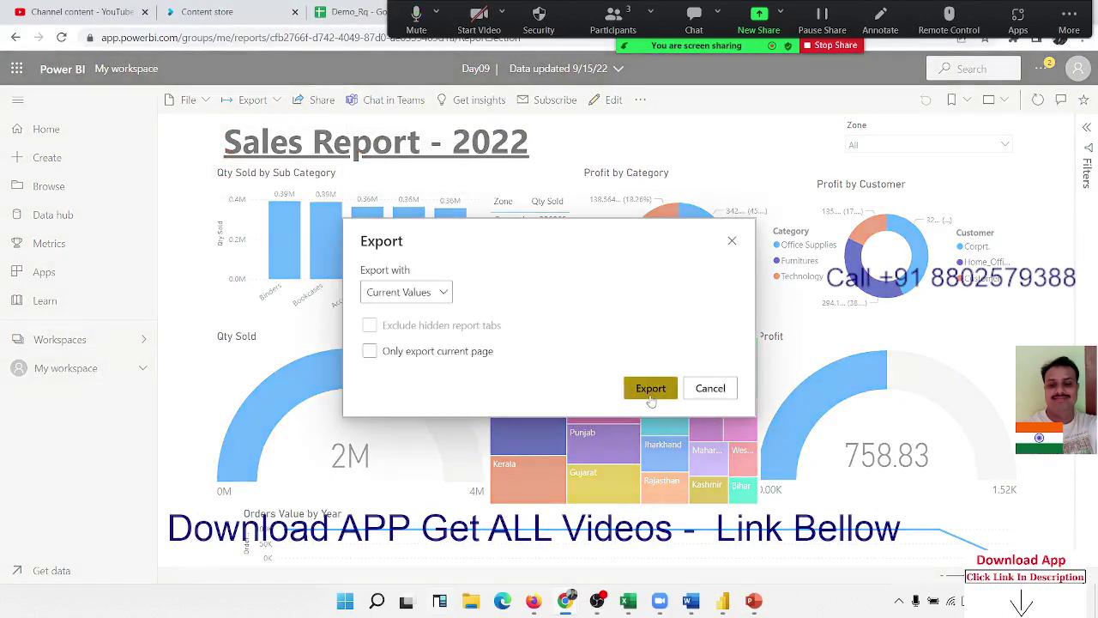
left_click(428, 300)
left_click(429, 315)
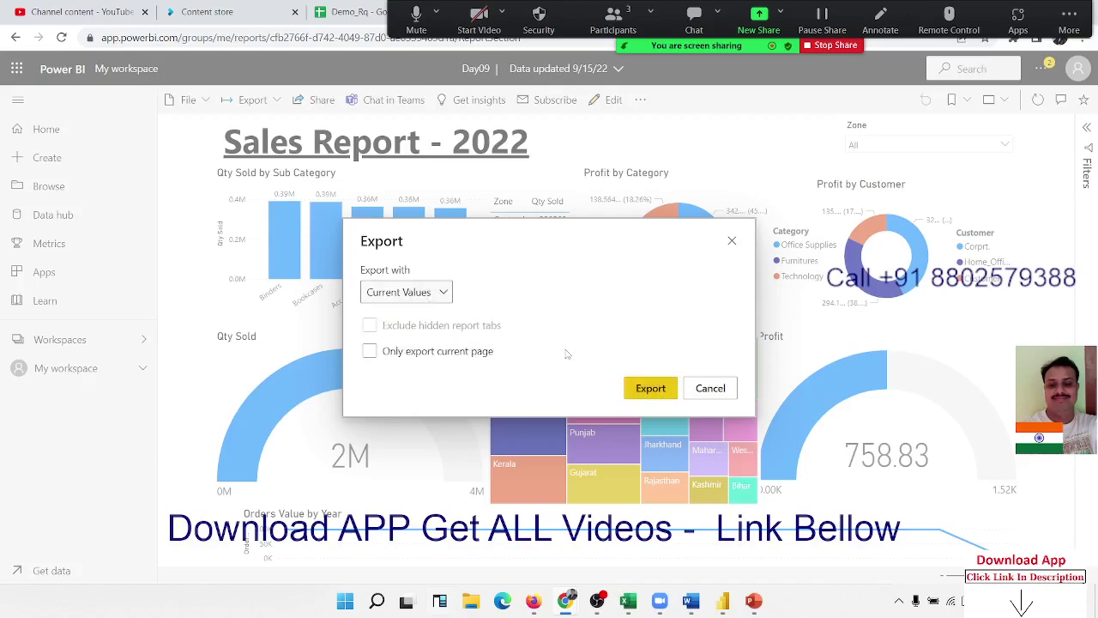
left_click(649, 387)
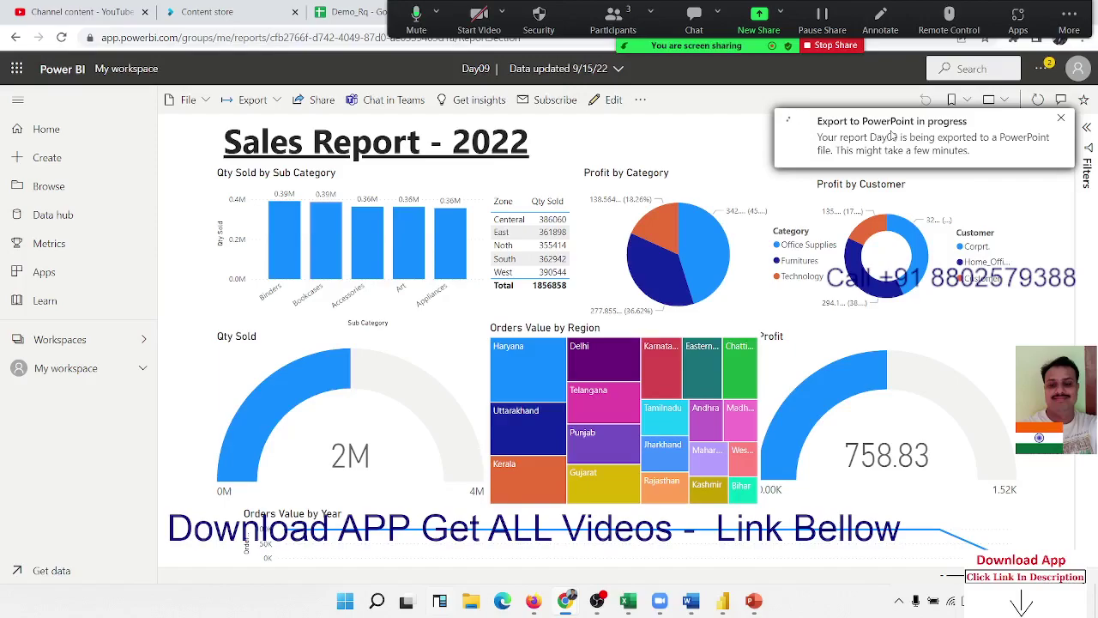
- Open the Microsoft-Power-BI-Storytelling presentation in PowerPoint, then switch back to the browser
left_click(753, 601)
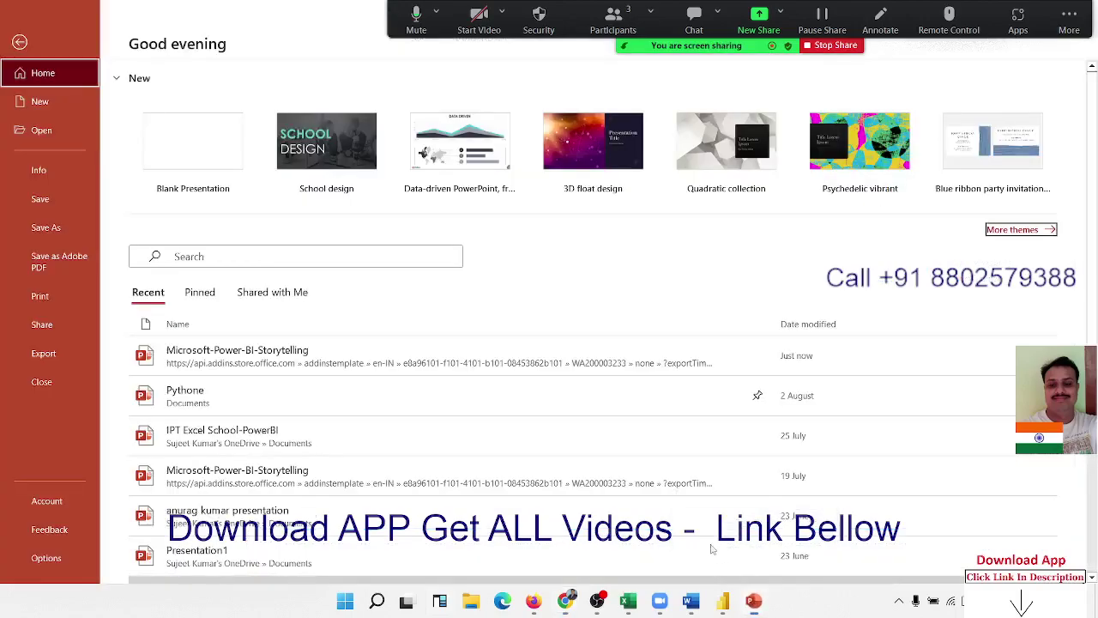
left_click(599, 369)
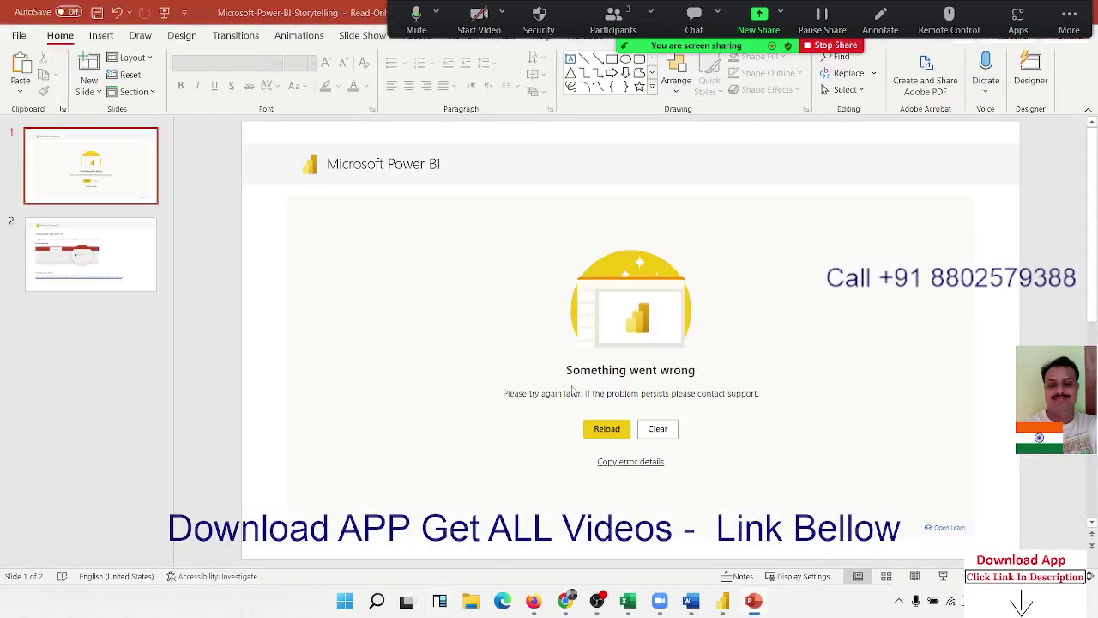
key("alt+Tab")
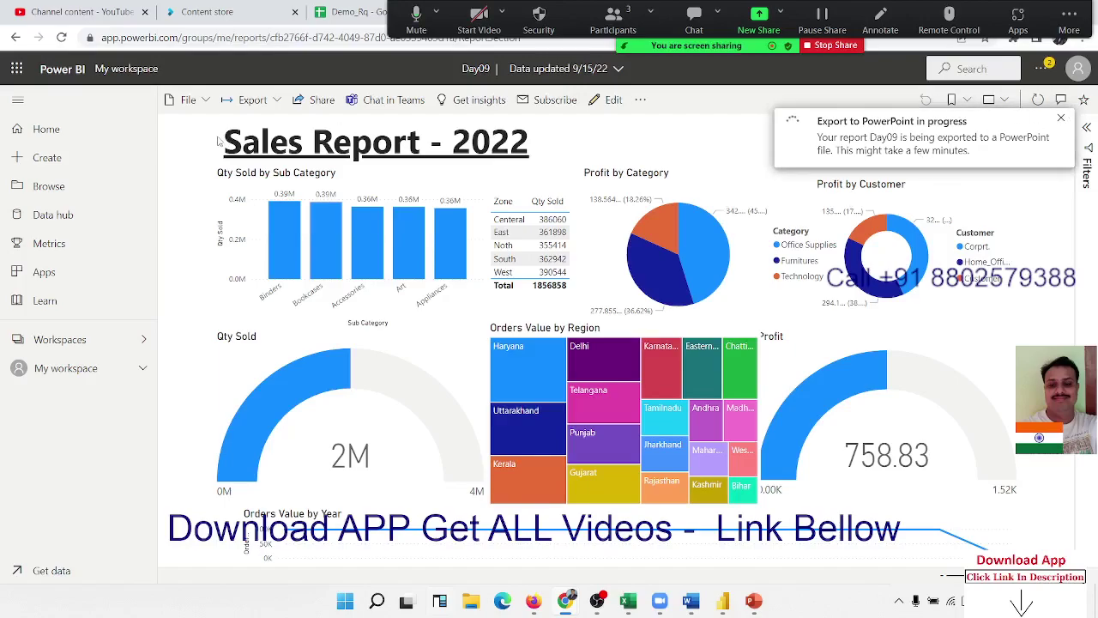
- Start Embed report > Publish to web to create an embed code, then open the downloaded Day09.pptx
left_click(202, 102)
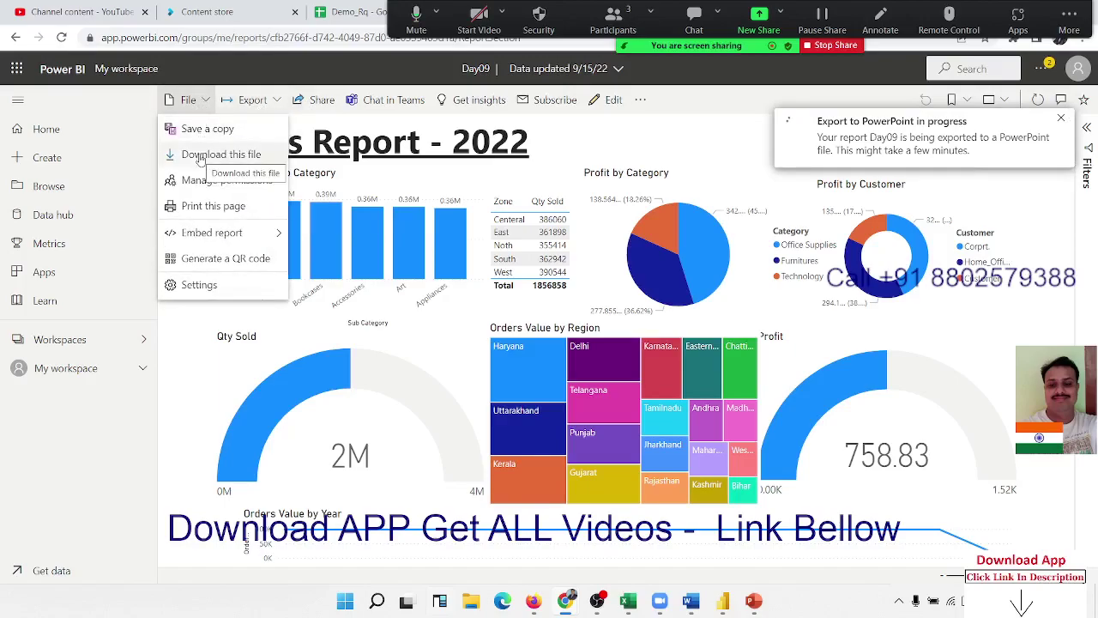
mouse_move(200, 235)
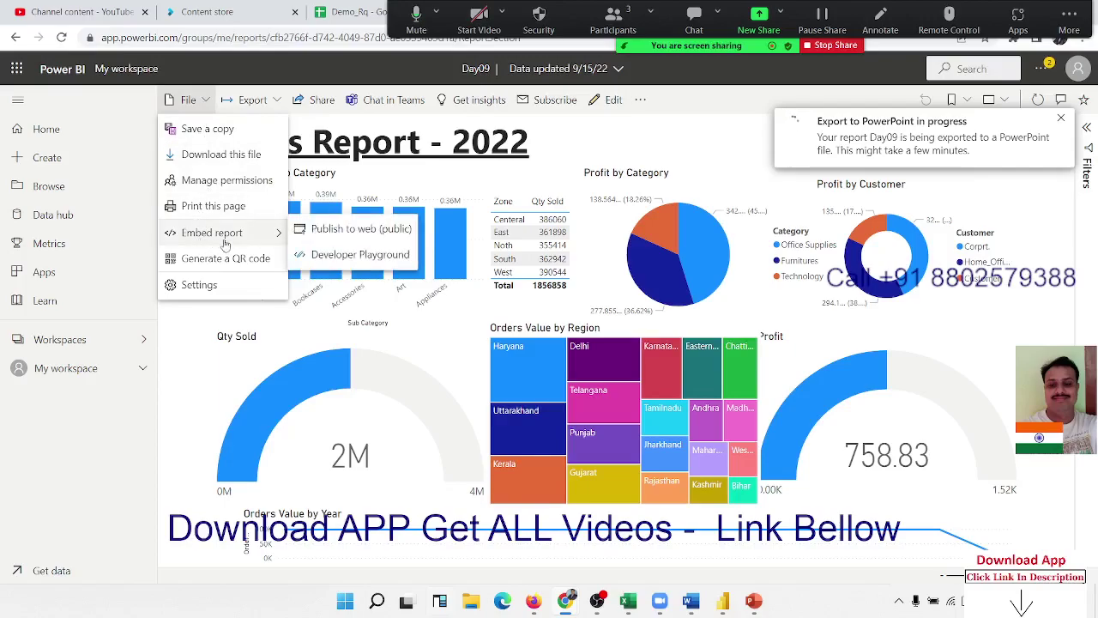
left_click(375, 247)
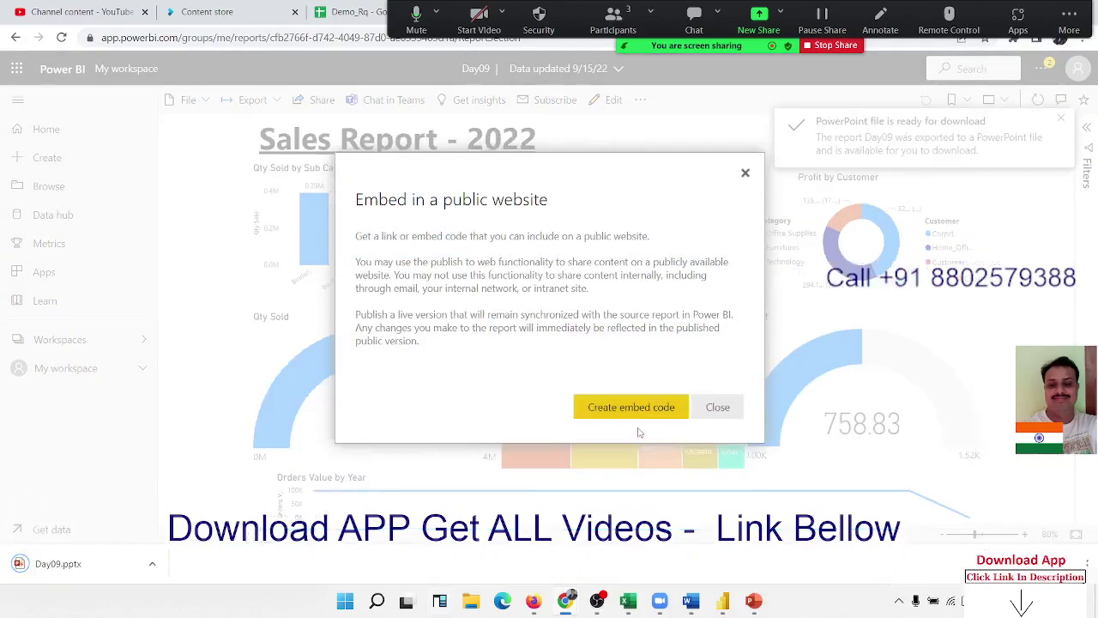
left_click(639, 410)
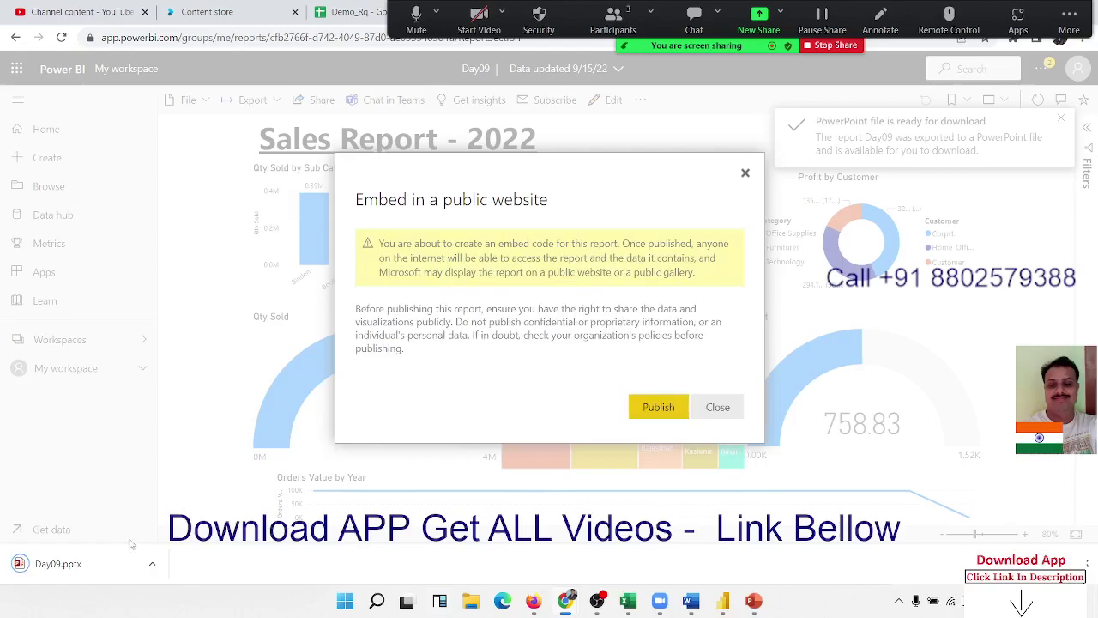
left_click(97, 565)
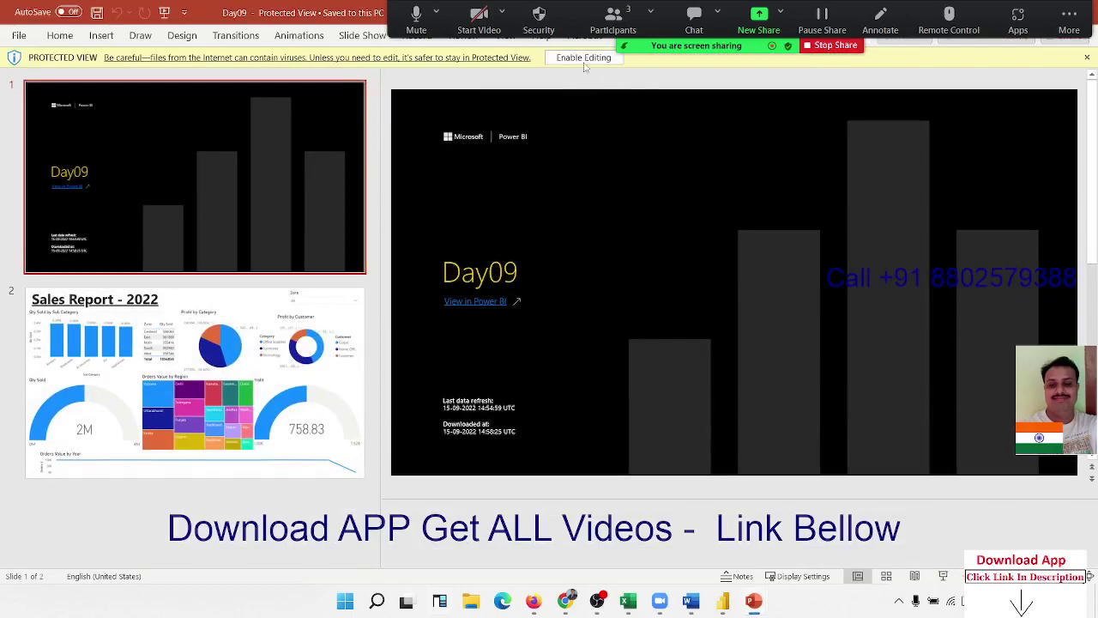
- Enable editing in Day09.pptx and view the Sales Report slide's Picture Format options
left_click(584, 59)
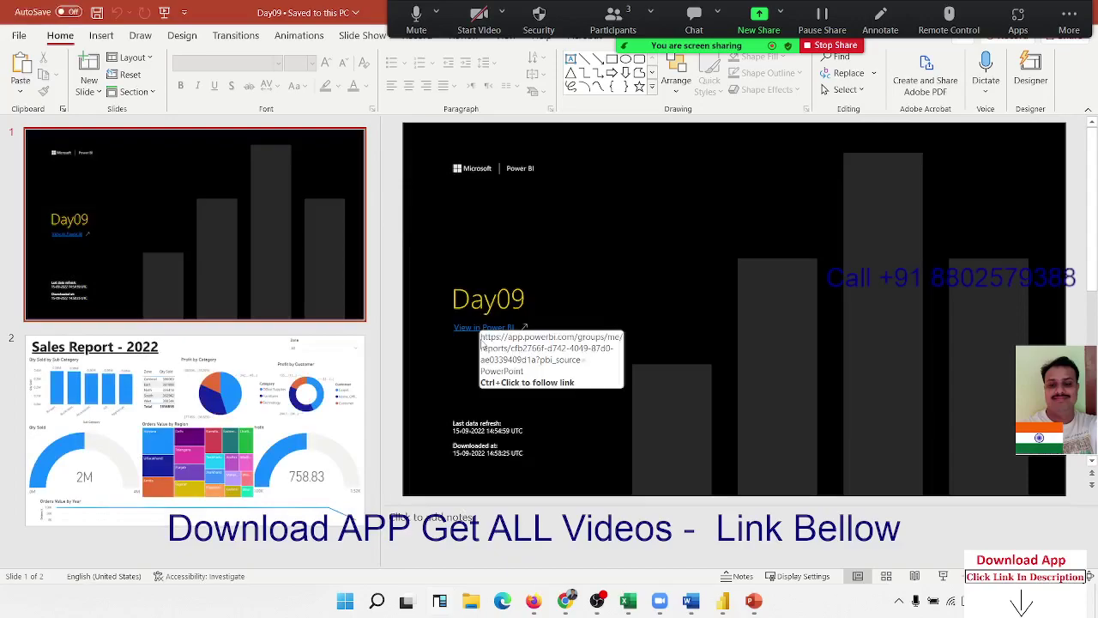
key("Page_Down")
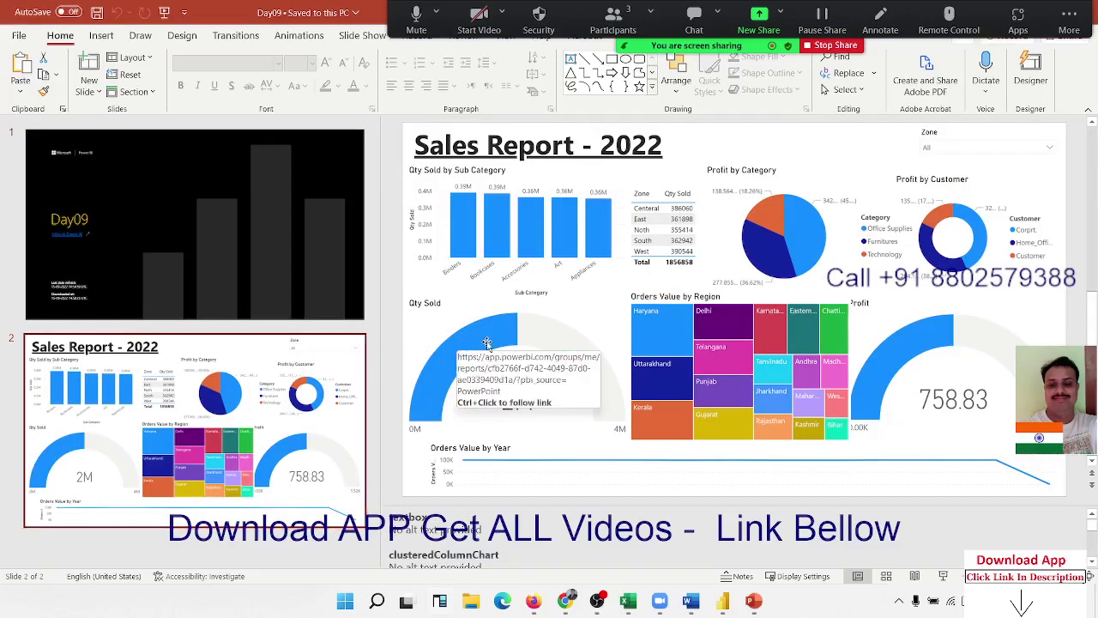
left_click(486, 343)
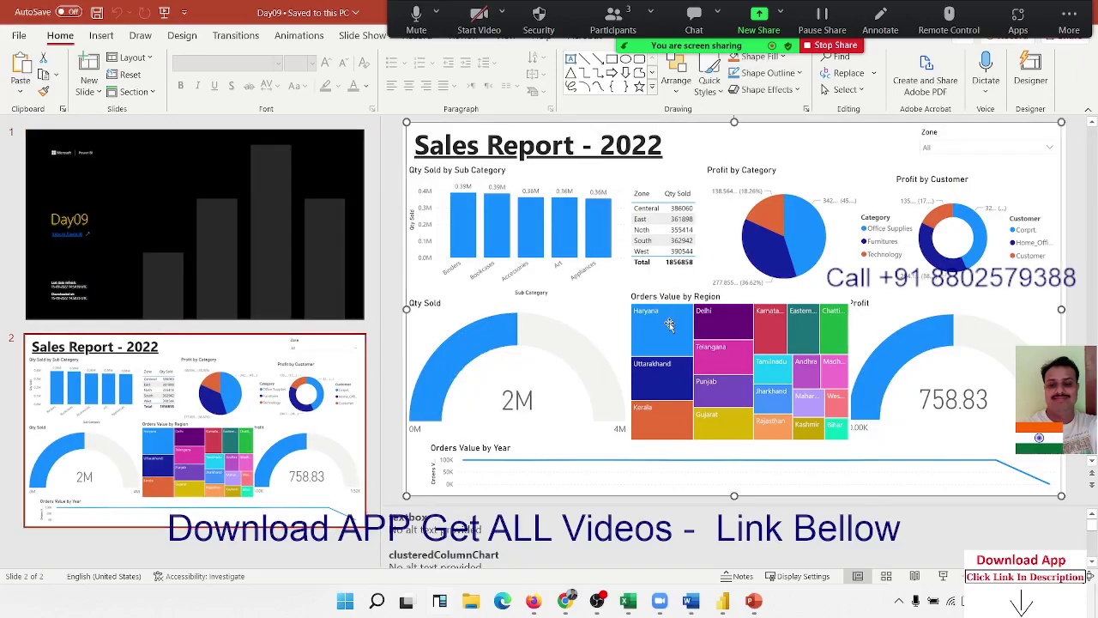
double_click(968, 154)
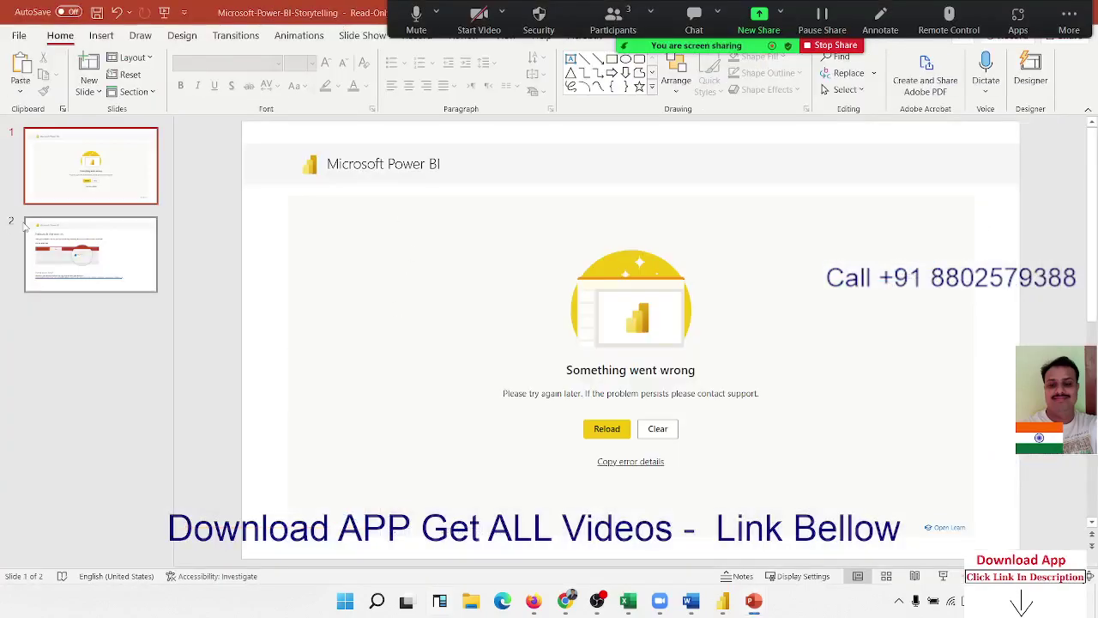
- Cycle through open windows to bring the Storytelling presentation forward
key("alt+Tab")
key("alt+Tab")
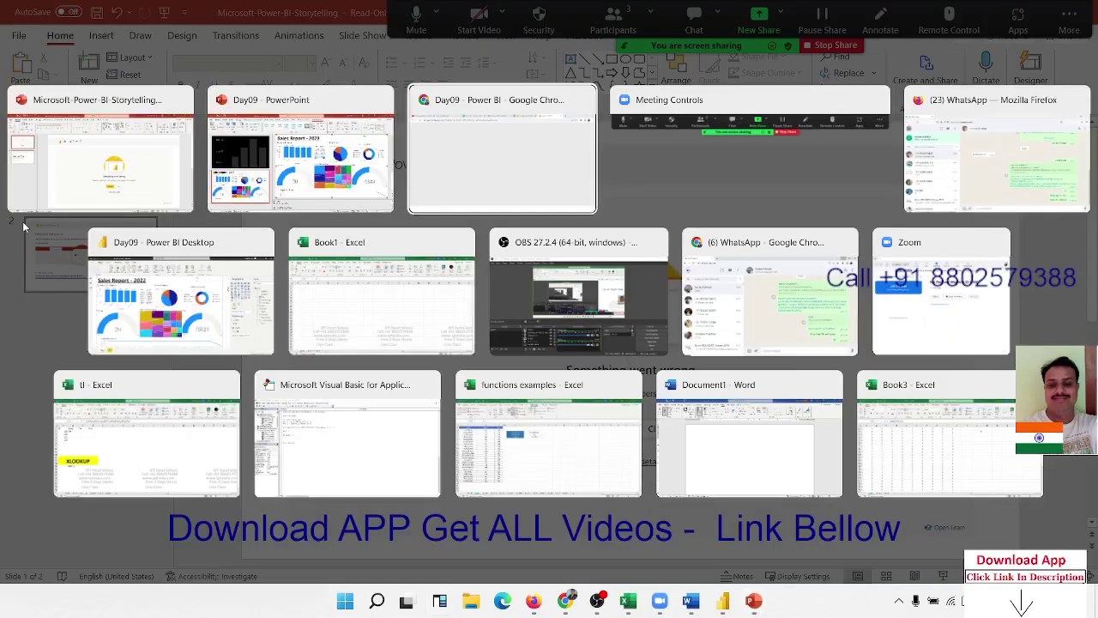
key("alt+Tab")
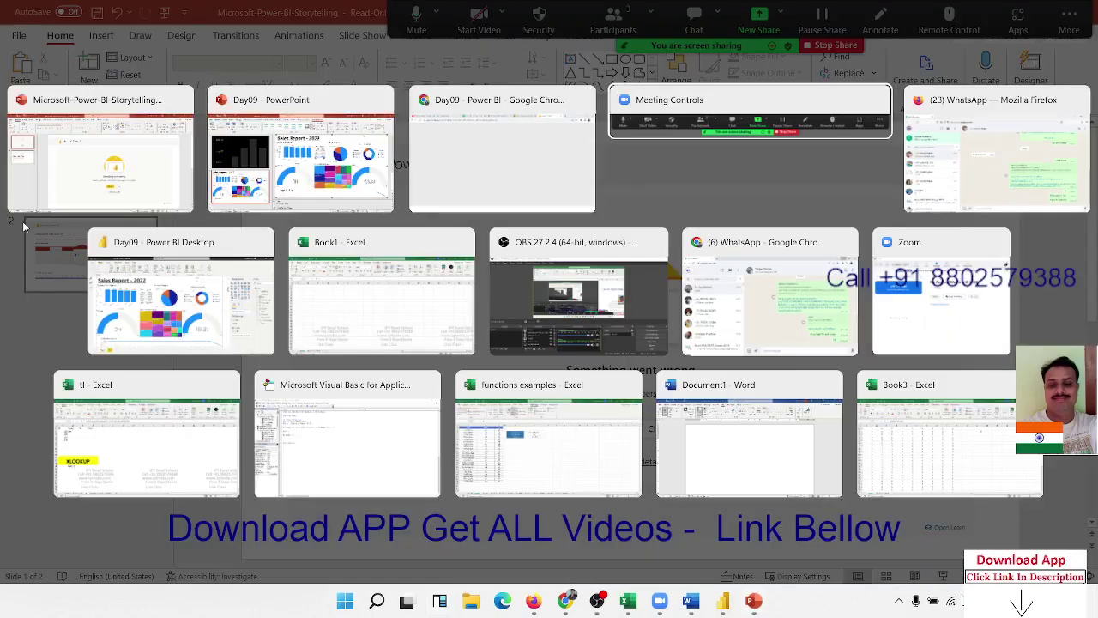
key("alt+Tab")
key("alt+Tab")
key("alt+Tab")
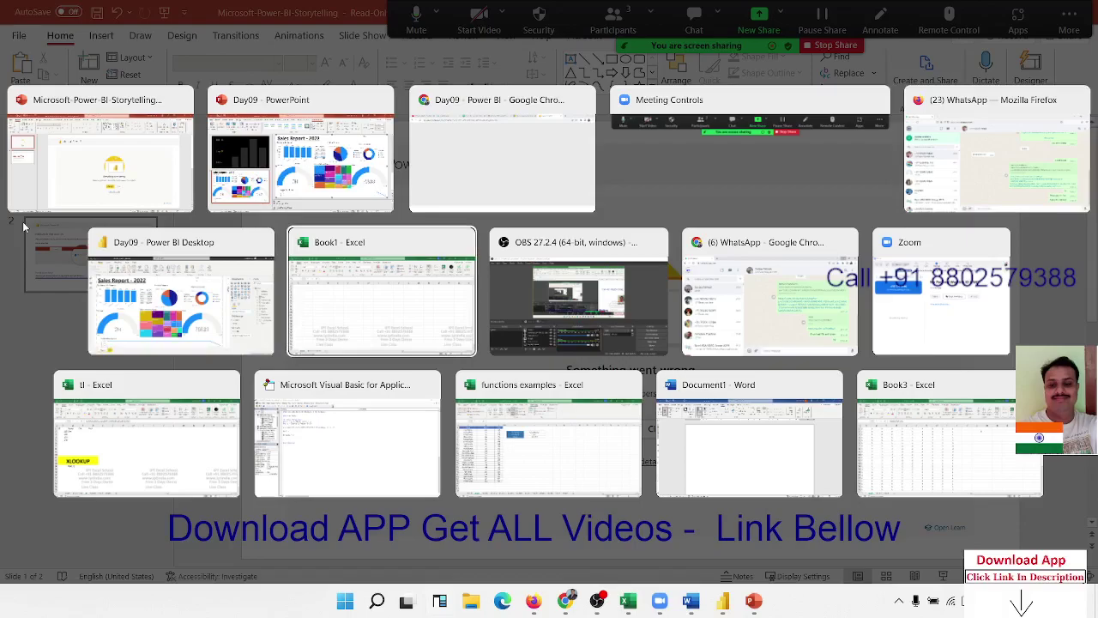
- Publish Day09 to the web to get its link and iframe code, then open a new tab
left_click(479, 187)
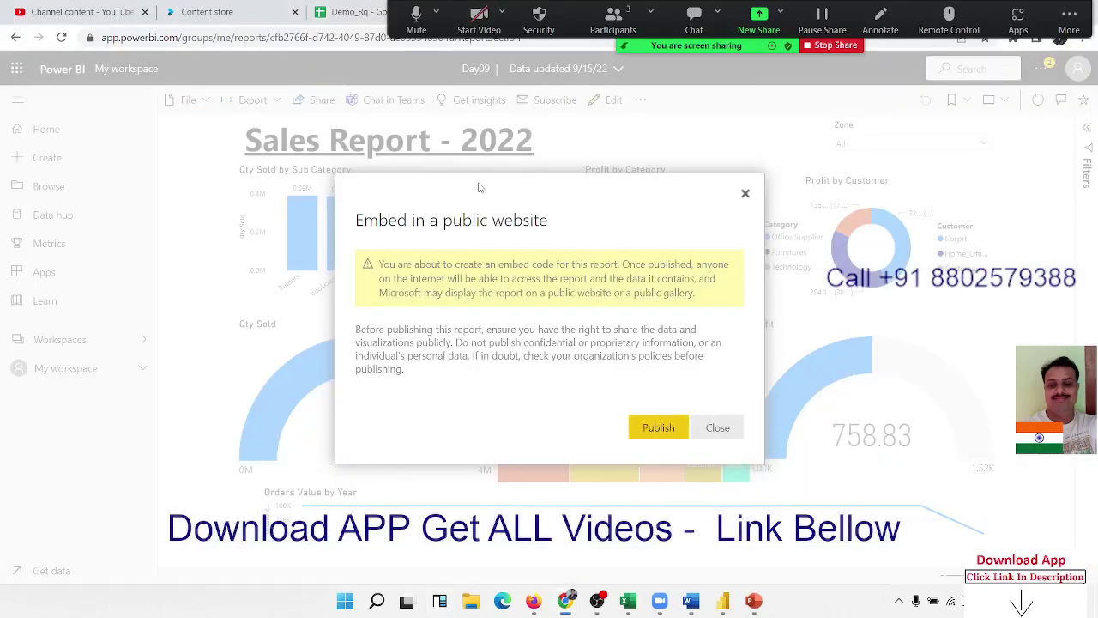
left_click(658, 427)
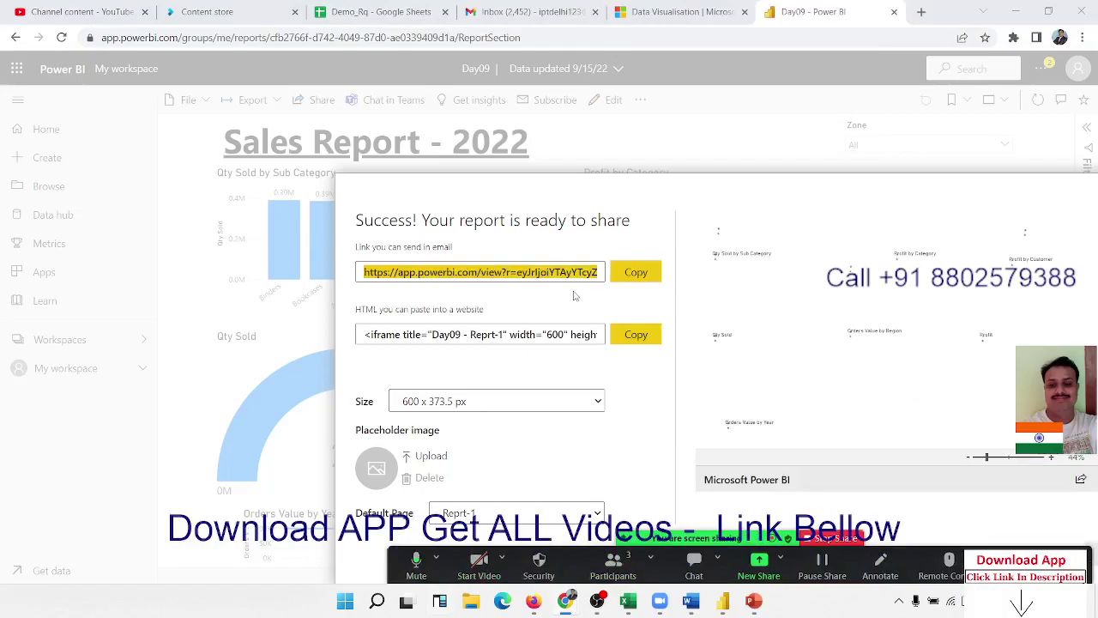
left_click(923, 24)
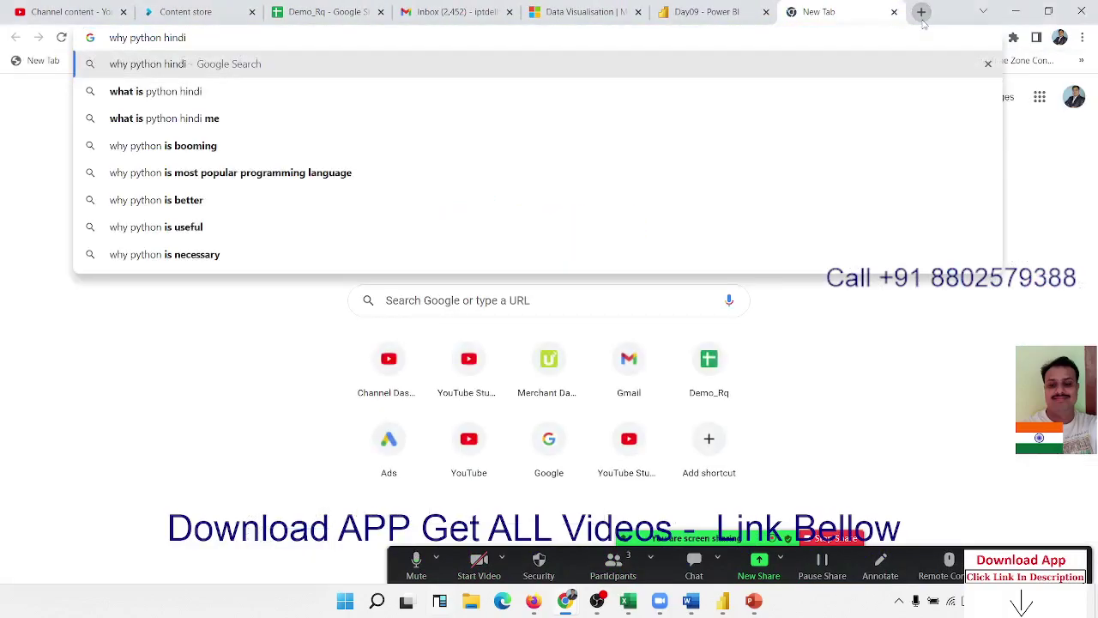
key("Escape")
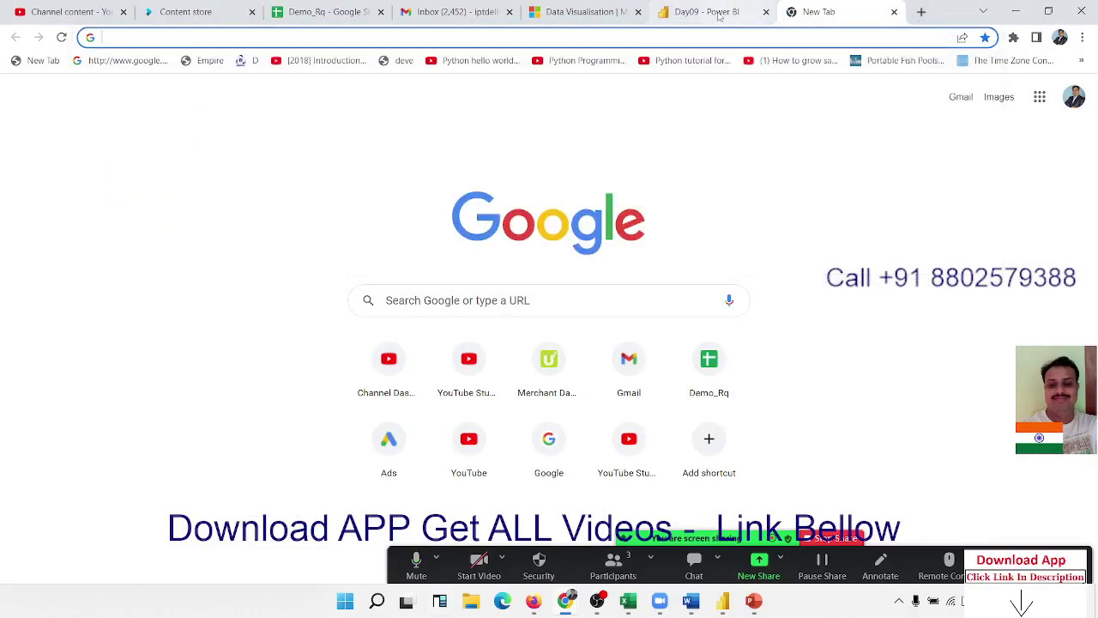
- Copy the Day09 report's public link and open it in a new browser tab
left_click(705, 12)
left_click(648, 271)
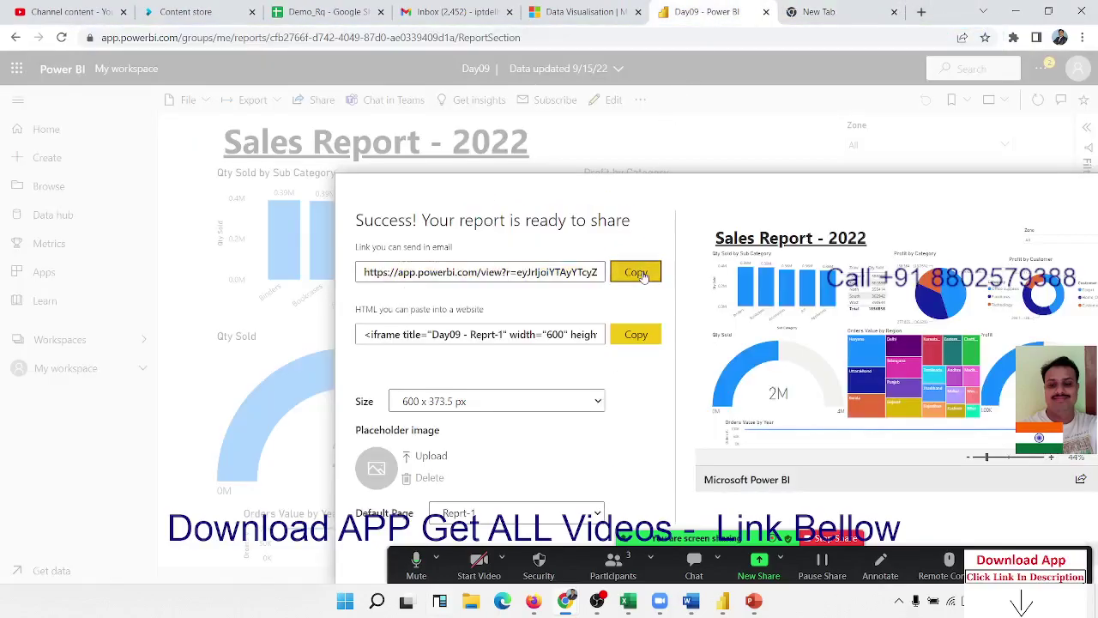
left_click(845, 13)
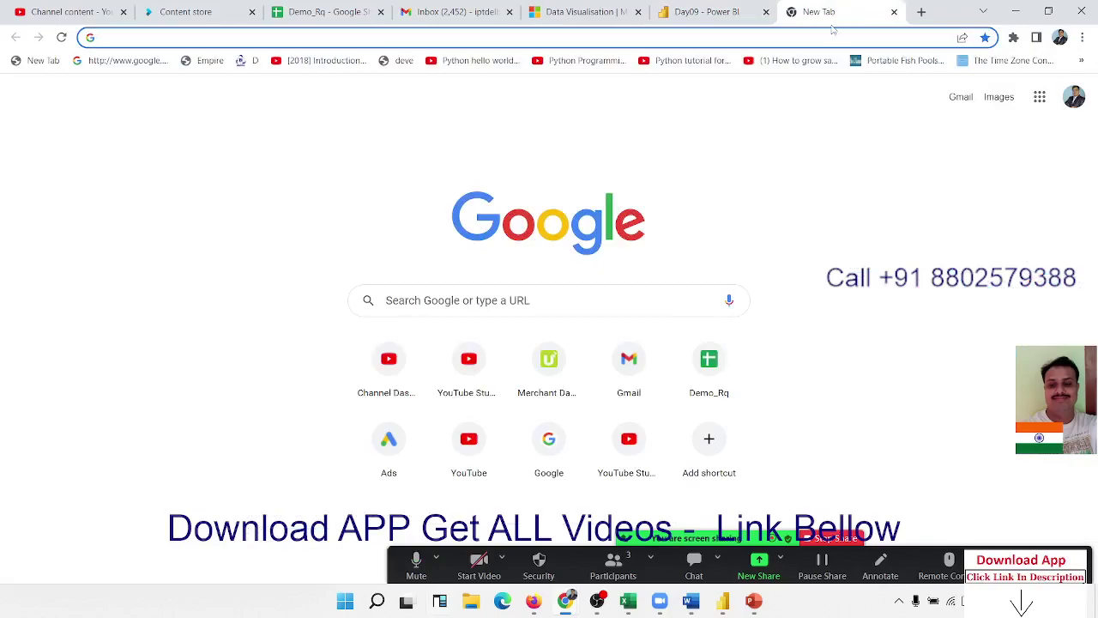
key("ctrl+v")
key("Return")
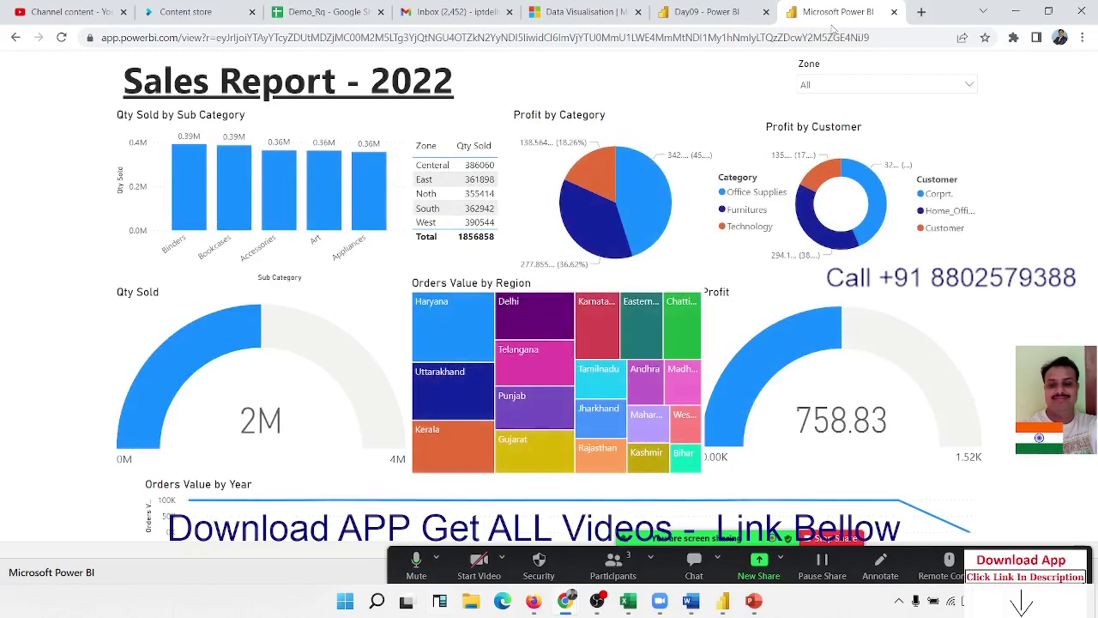
- Test the Zone slicer with Centeral, East and Noth, then go back to the Day09 tab
left_click(938, 86)
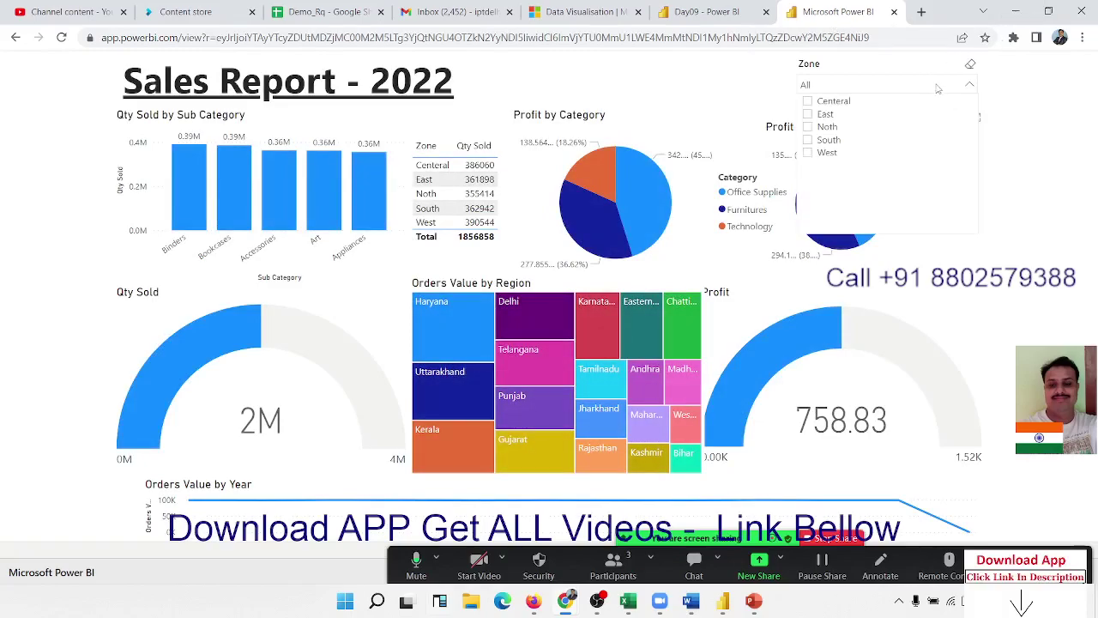
left_click(808, 101)
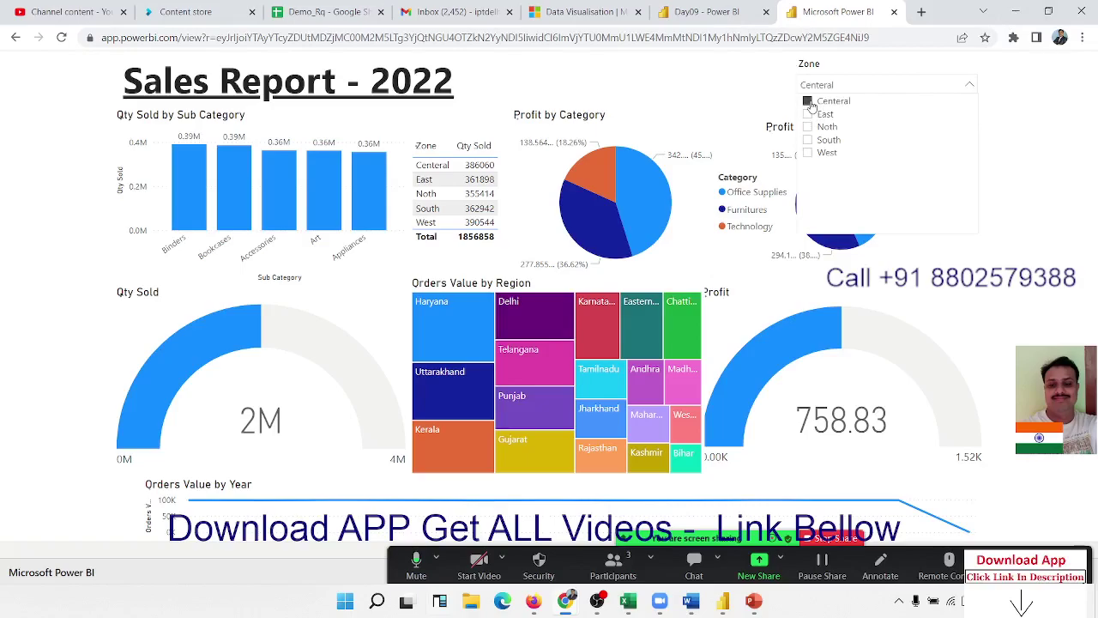
left_click(1020, 131)
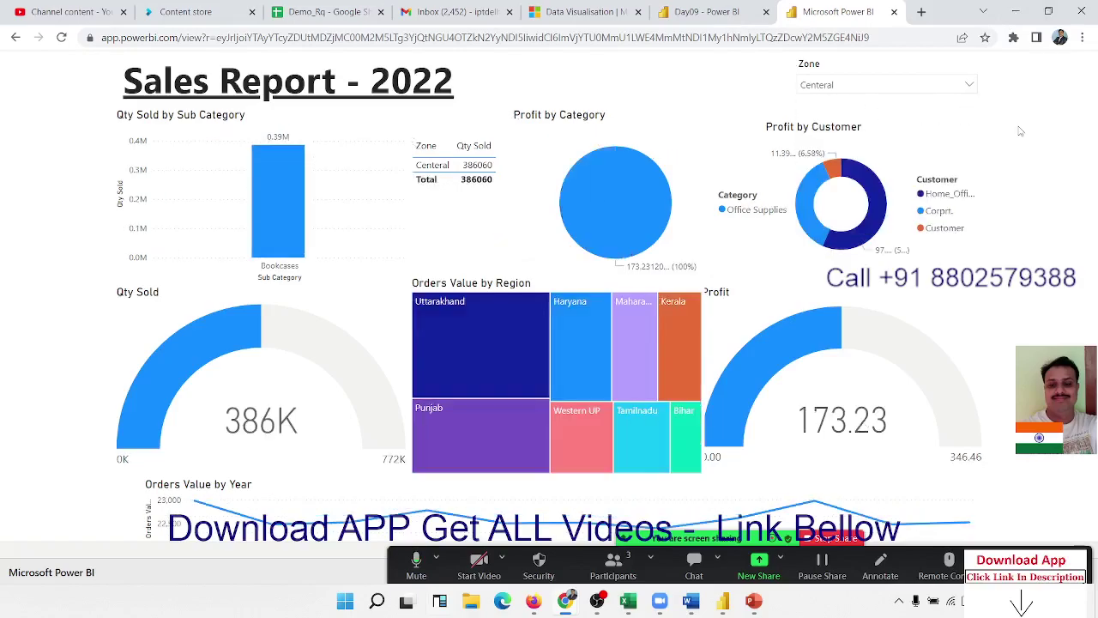
left_click(904, 86)
left_click(825, 113)
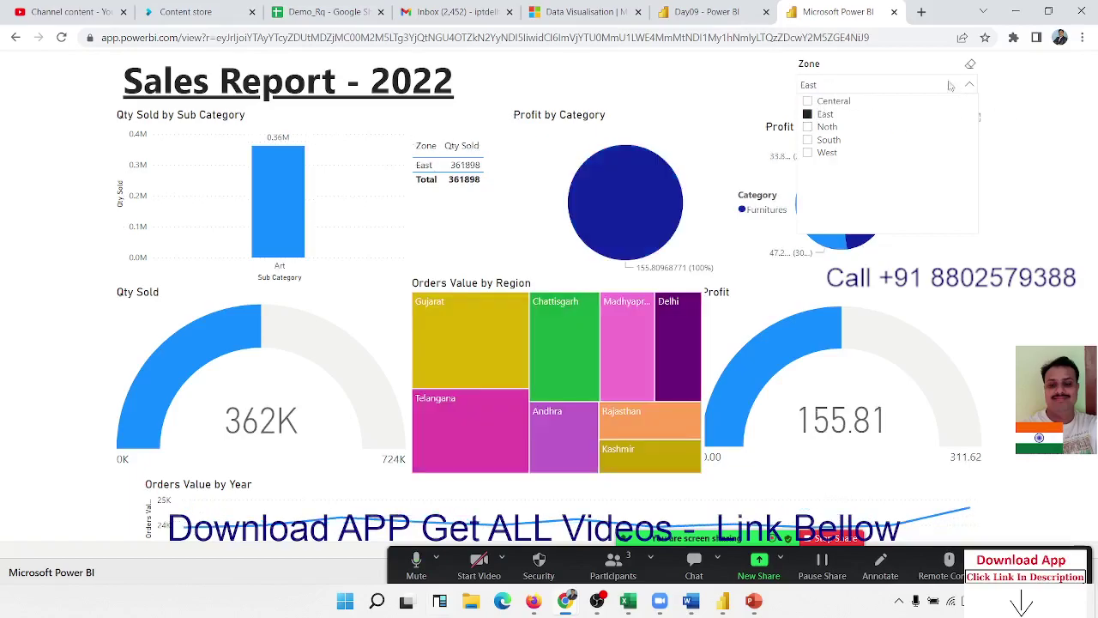
left_click(815, 101)
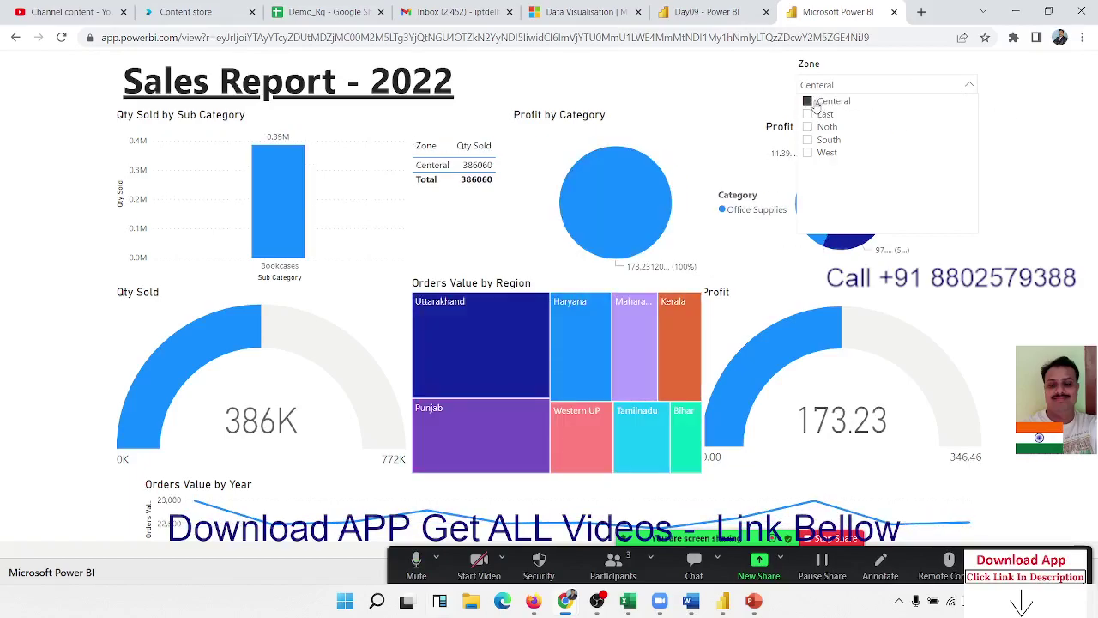
left_click(824, 114)
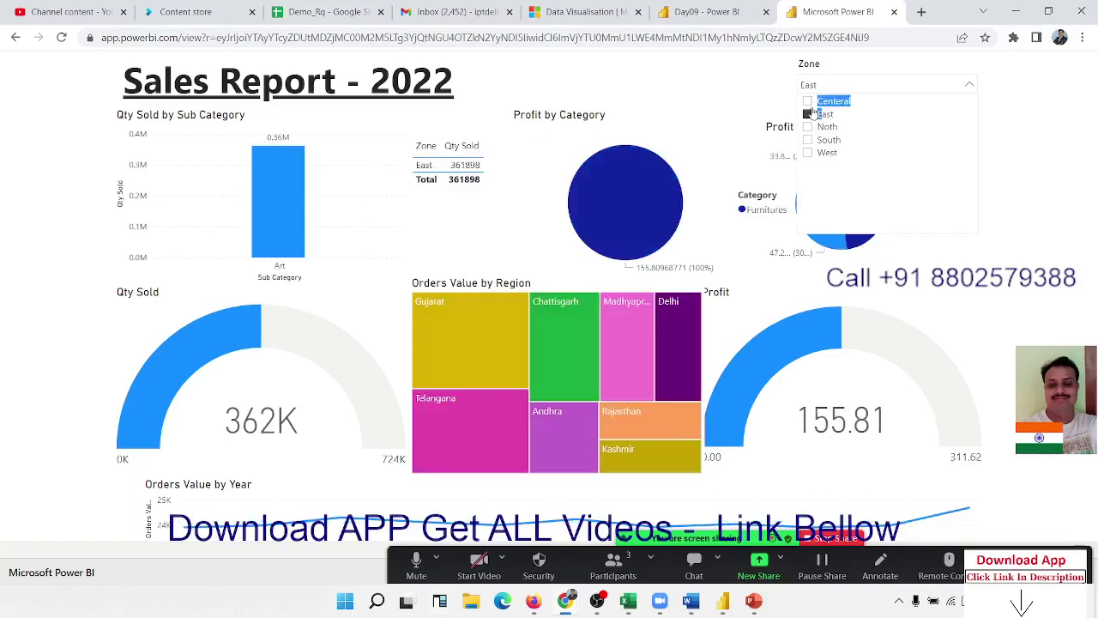
left_click(811, 101)
left_click(811, 115, "ctrl")
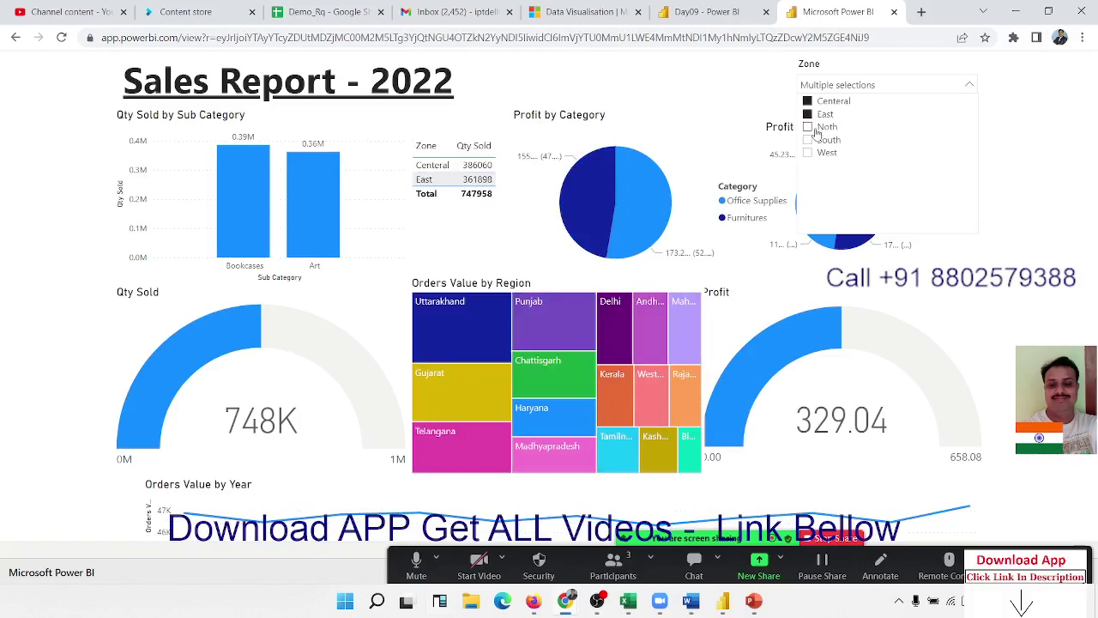
left_click(821, 127, "ctrl")
left_click(1044, 144)
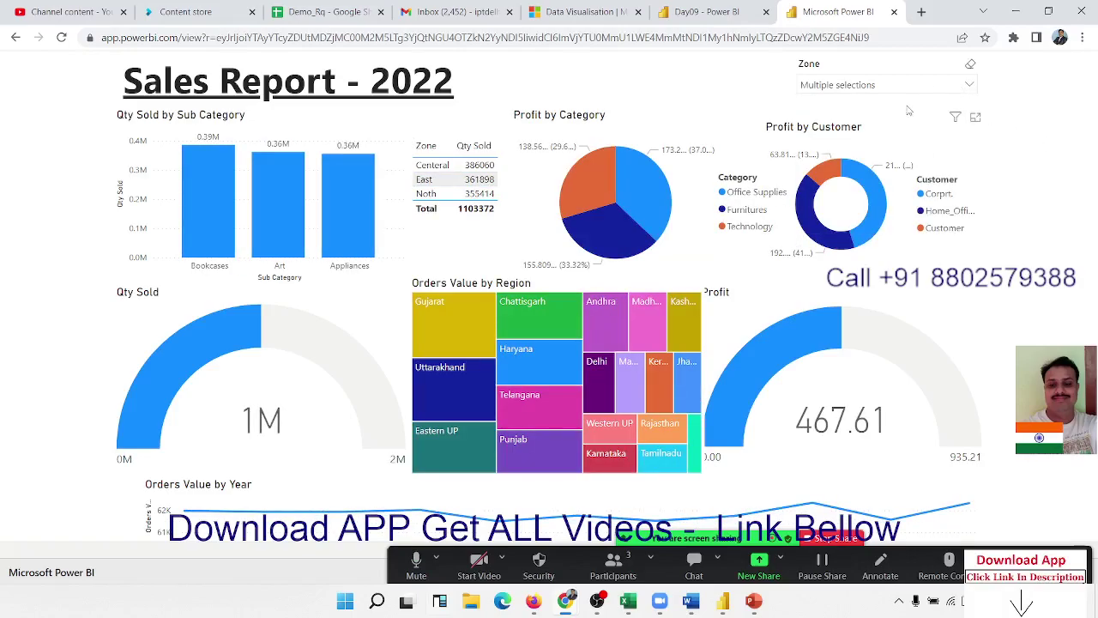
left_click(701, 17)
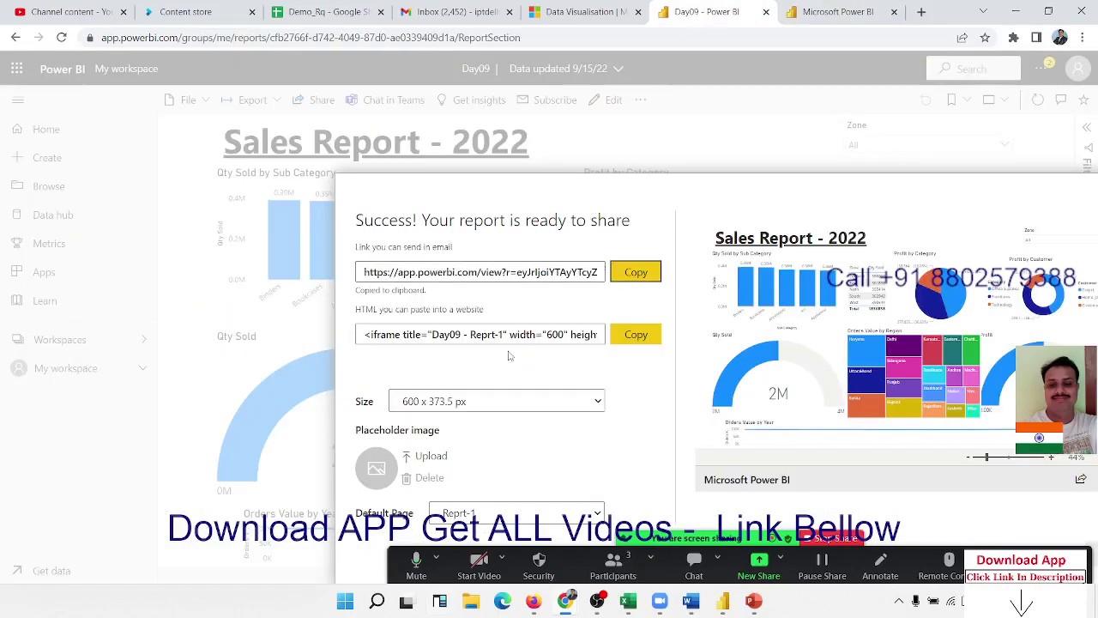
- Copy the iframe embed code and load Blogger in a new tab
left_click(636, 335)
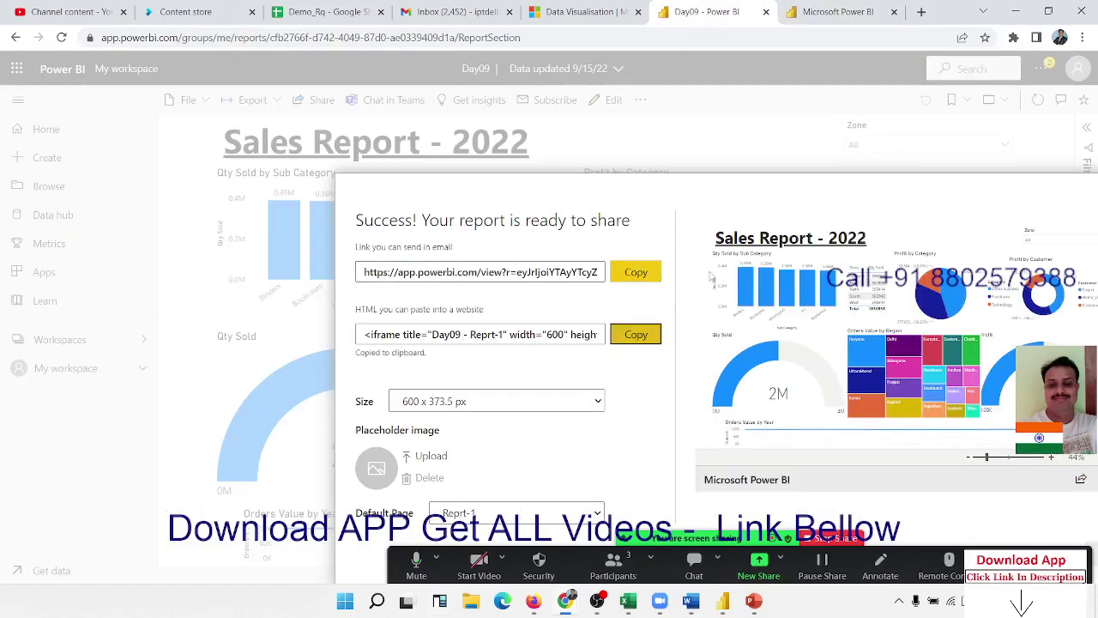
left_click(921, 12)
type("b")
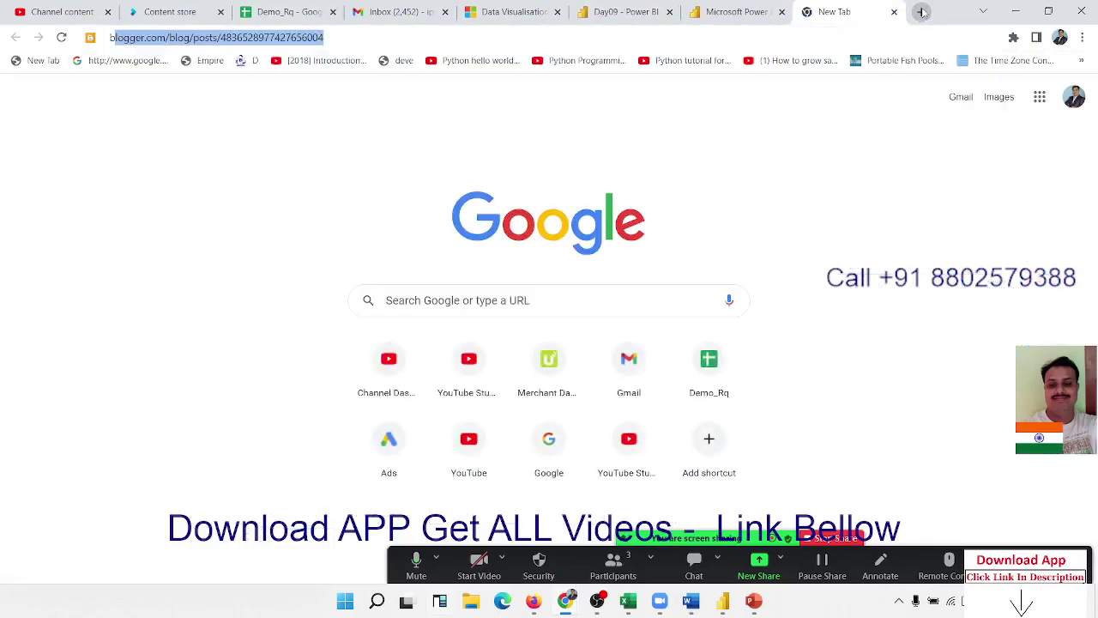
type("lo")
key("Return")
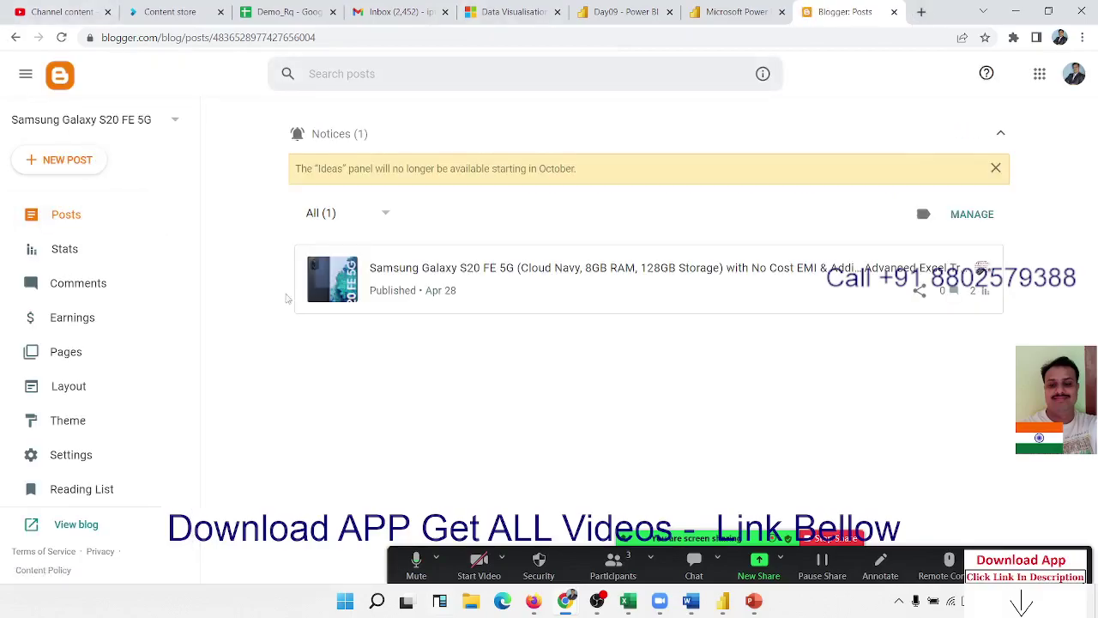
- Start a new blog titled 'Power BI Reports'
left_click(157, 121)
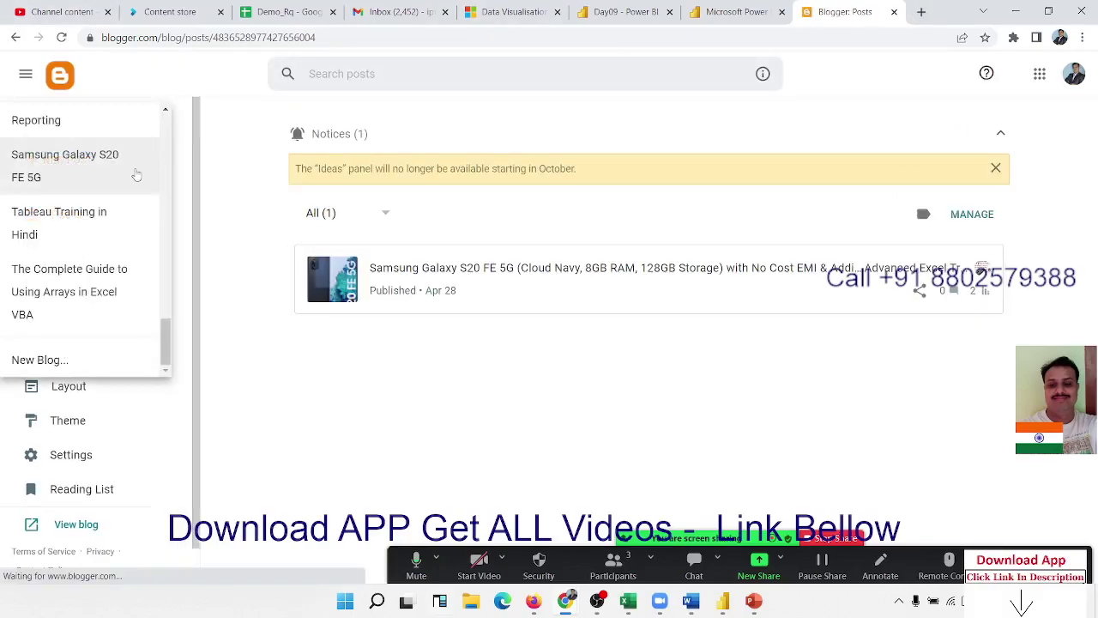
left_click(52, 360)
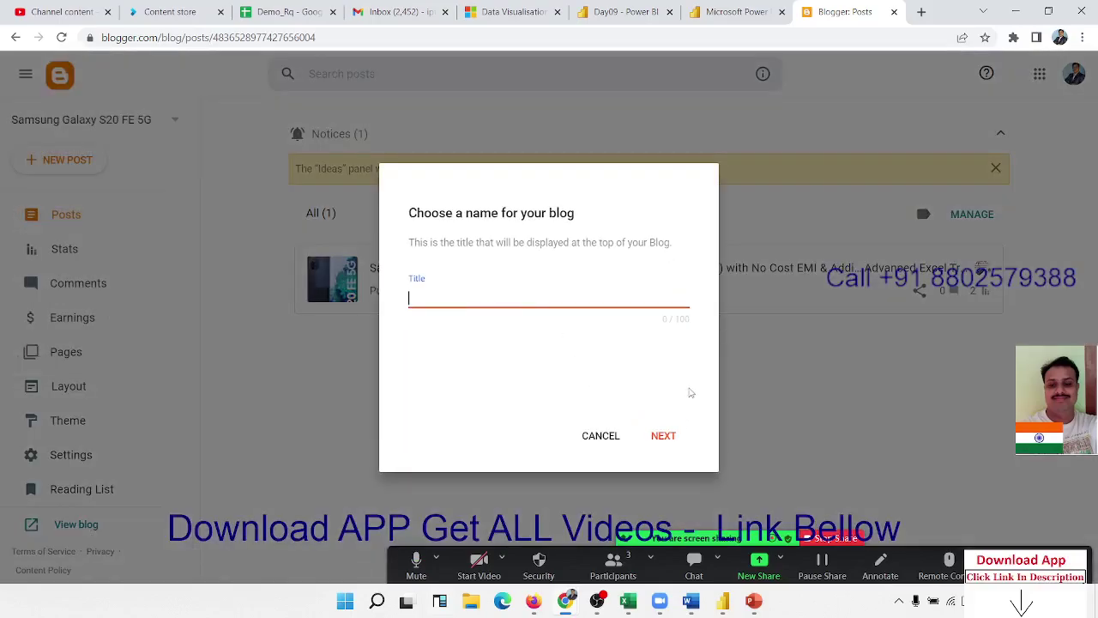
type("Power")
key("BackSpace")
key("BackSpace")
key("BackSpace")
type("Rep")
type("orts")
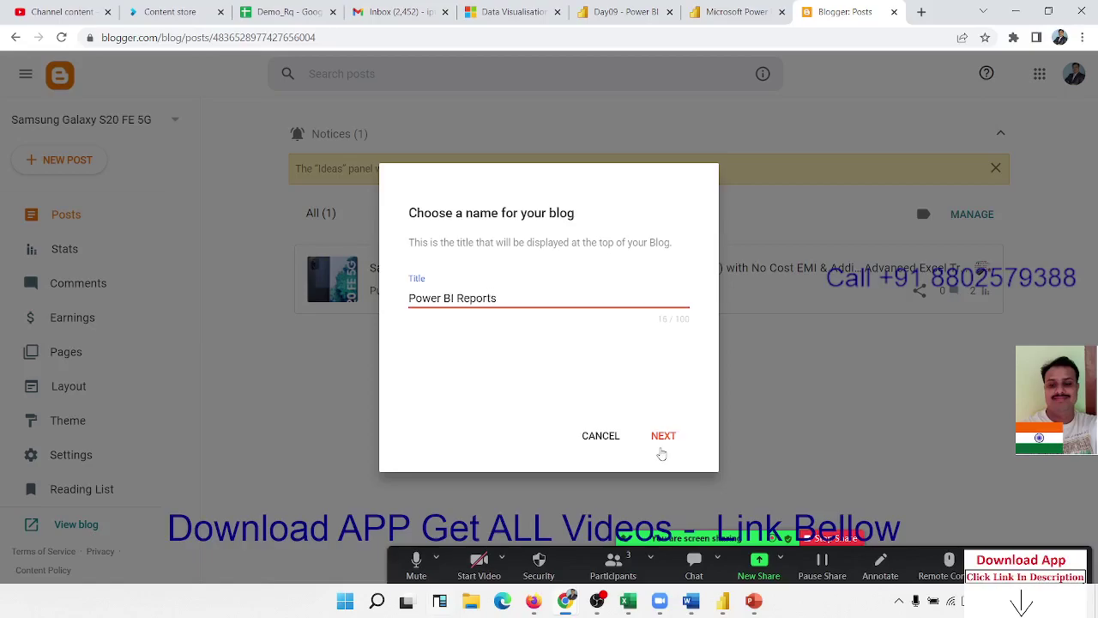
left_click(663, 437)
- Set the blog address to powerbi-ipt.blogspot.com and save it
left_click(430, 296)
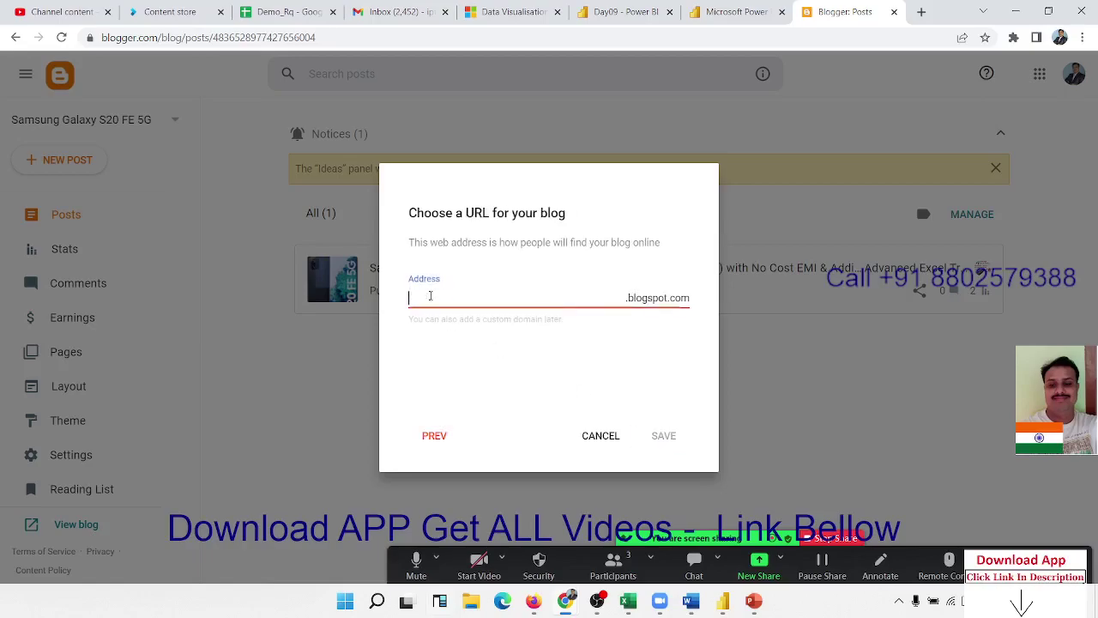
type("powerbi")
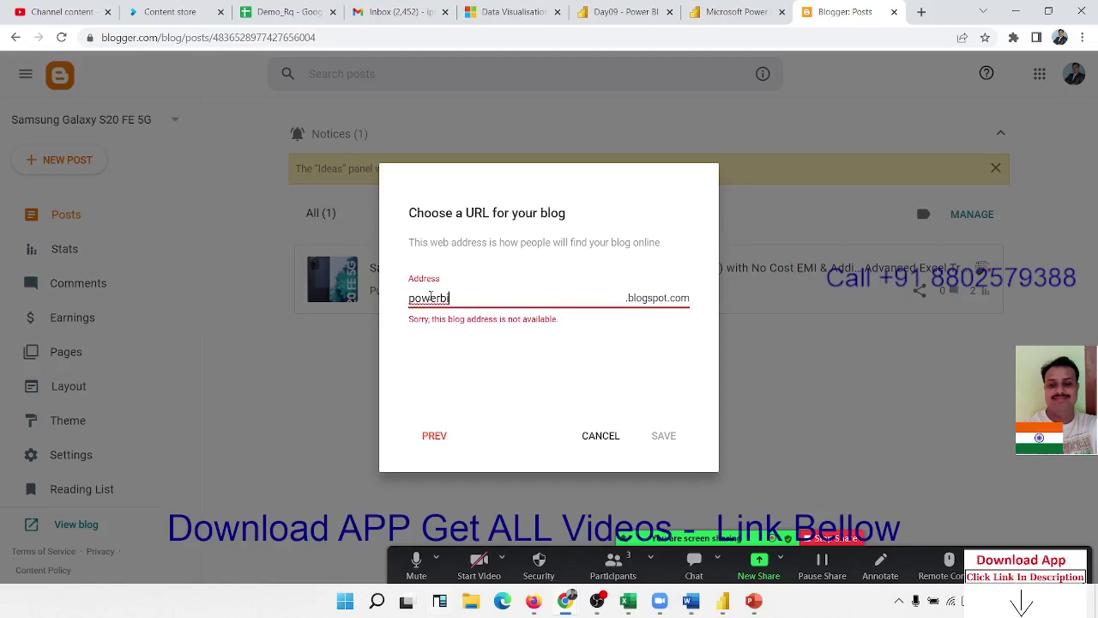
type("-ipt")
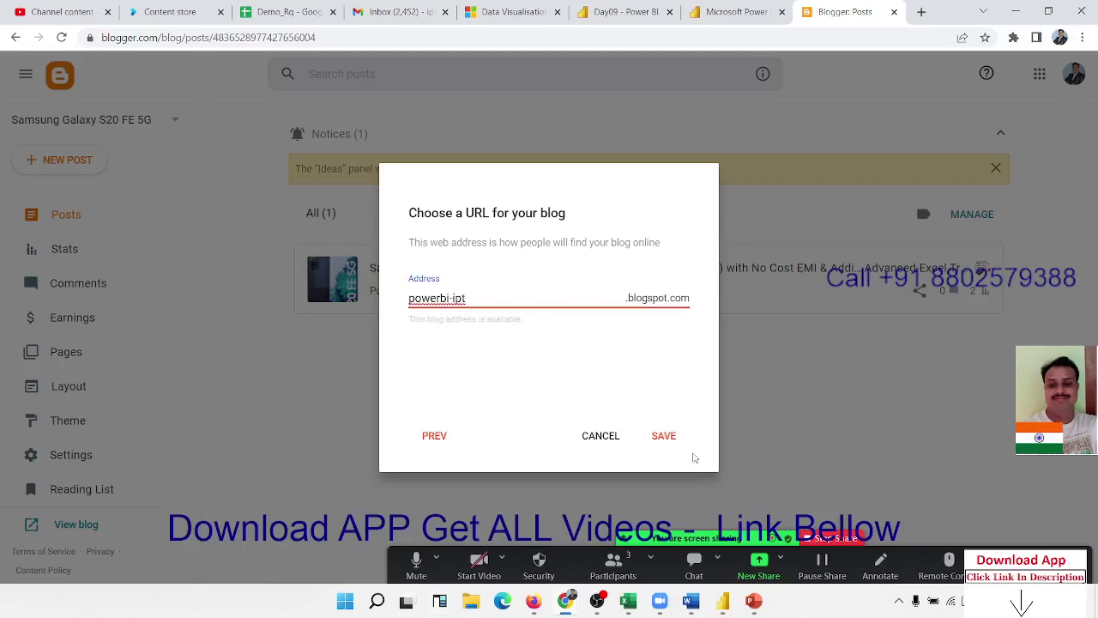
left_click(666, 438)
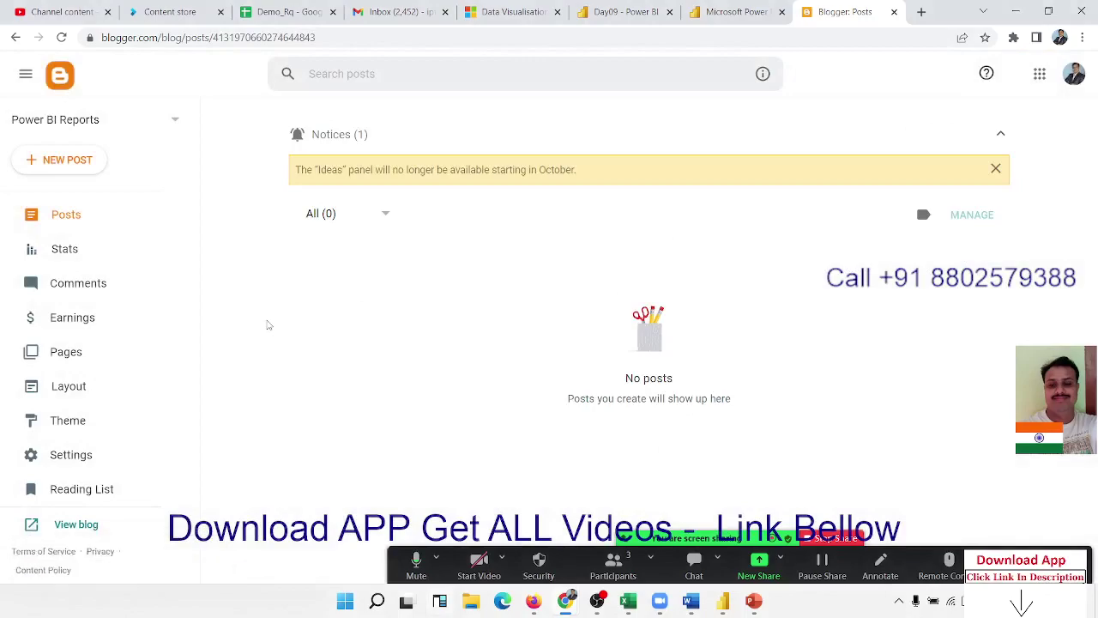
- Create a new post with the iframe code pasted in HTML view, titled 'Power BI Report - IPT Excel Tra'
left_click(72, 163)
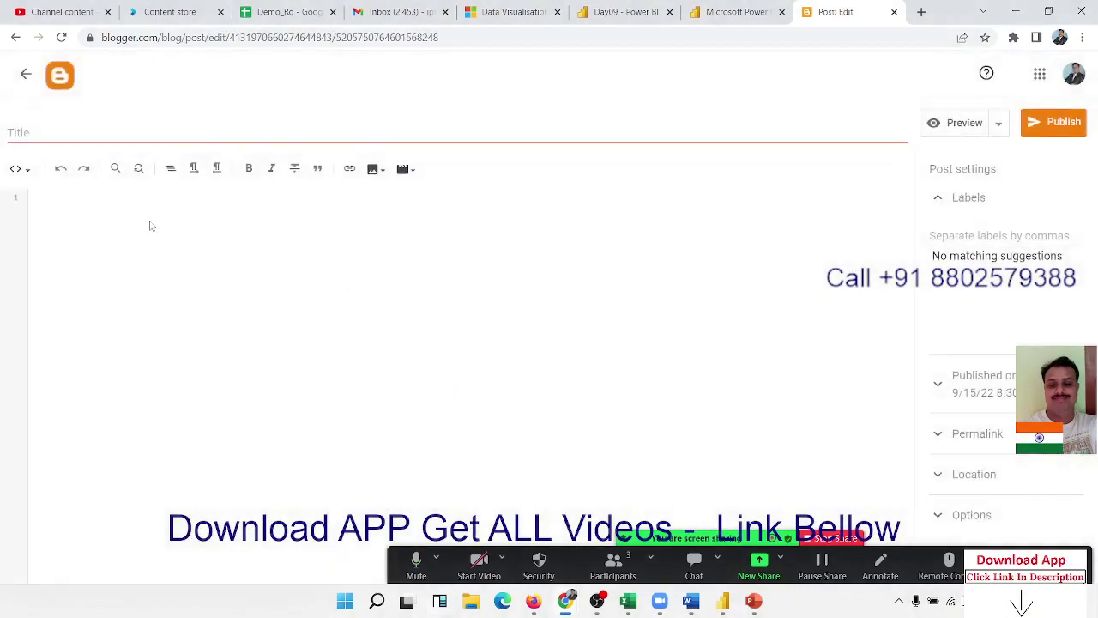
left_click(18, 171)
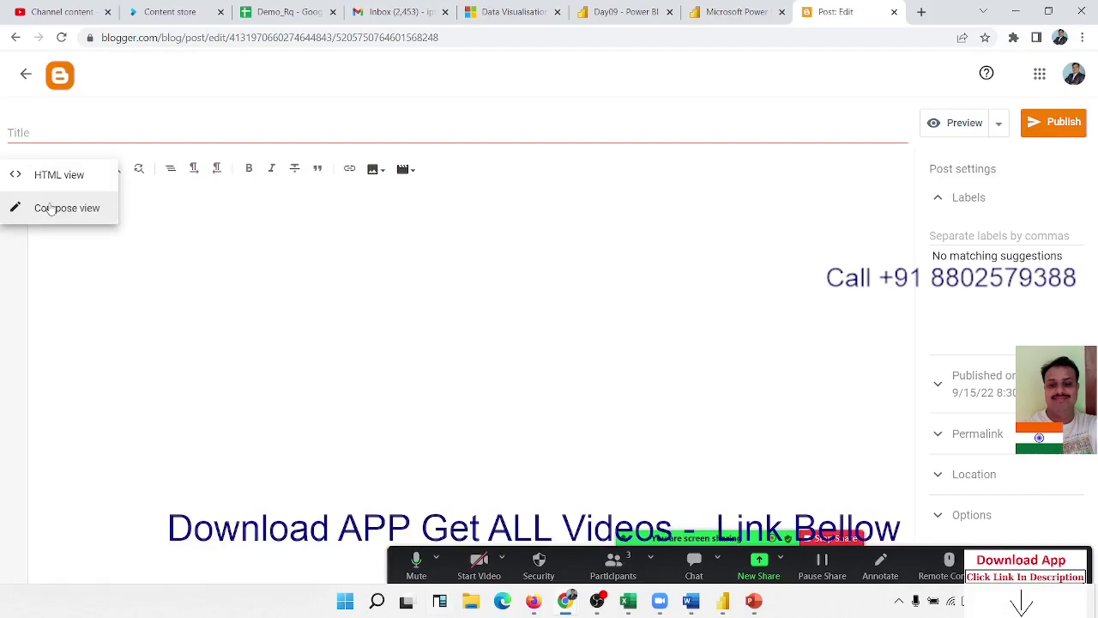
left_click(42, 179)
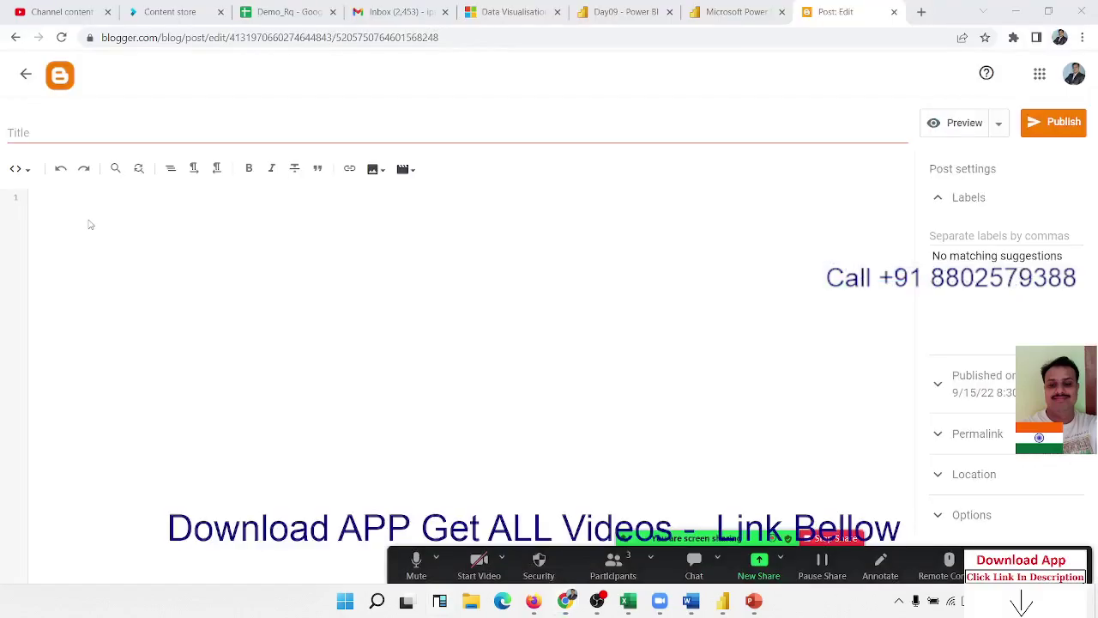
key("ctrl+v")
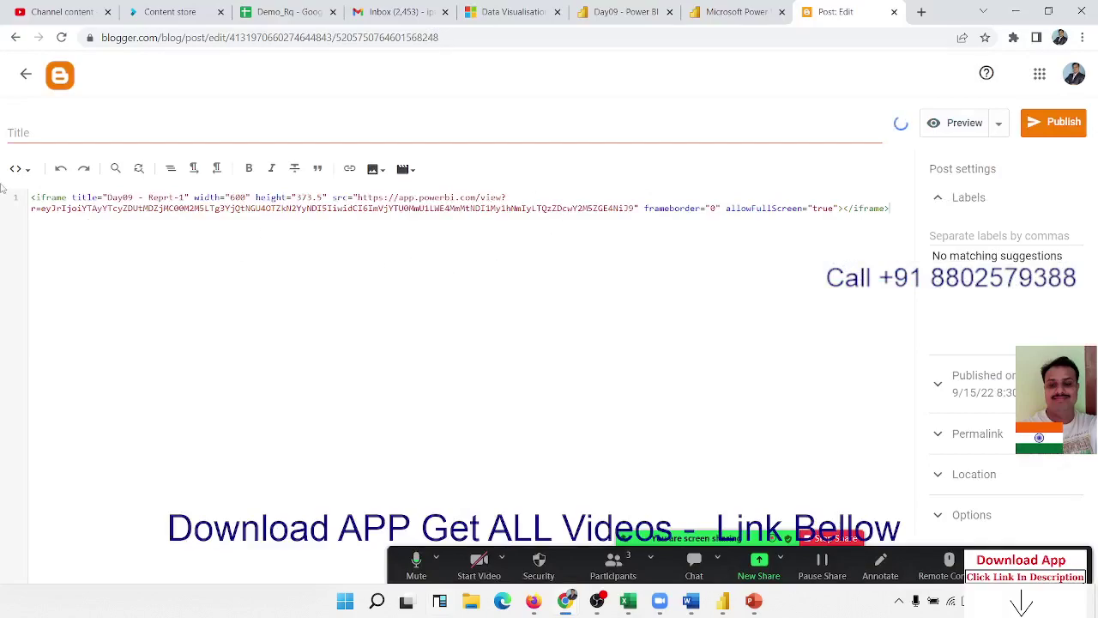
left_click(47, 137)
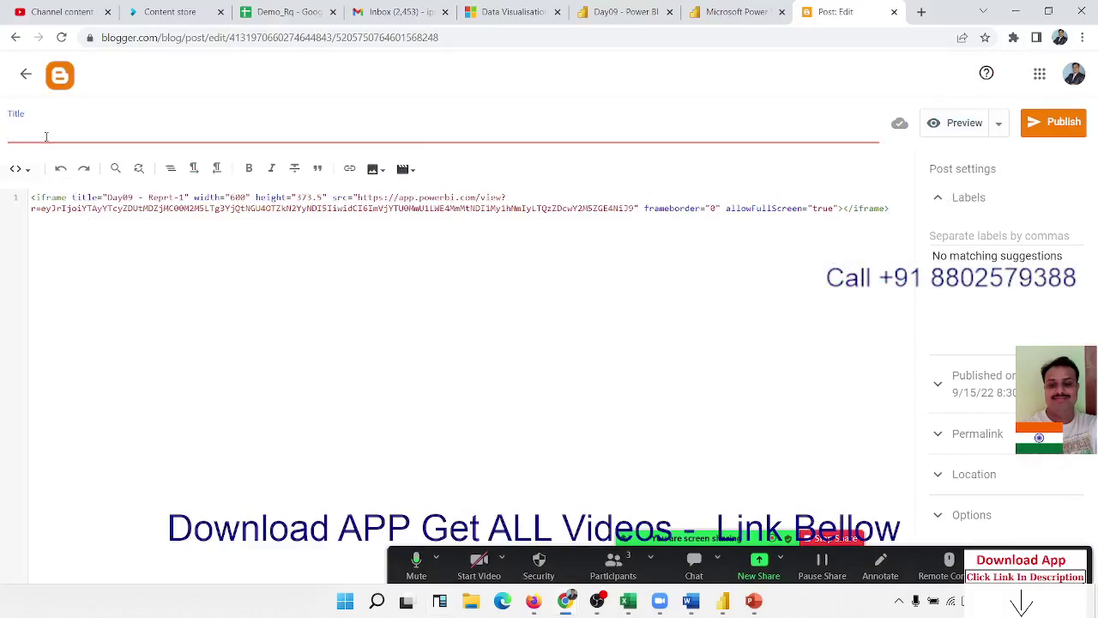
type("Power BI R")
type("eport - I")
type("PT Excel Tra")
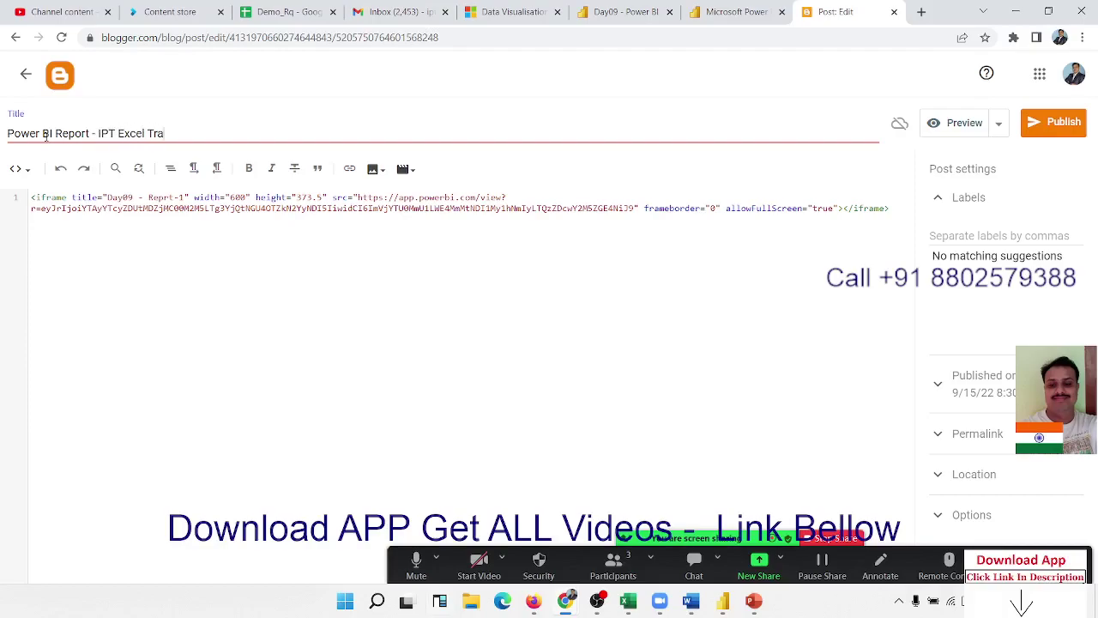
type("ining")
- Publish and confirm the post, dismiss the Zoom popup, and view the live post
left_click(1053, 129)
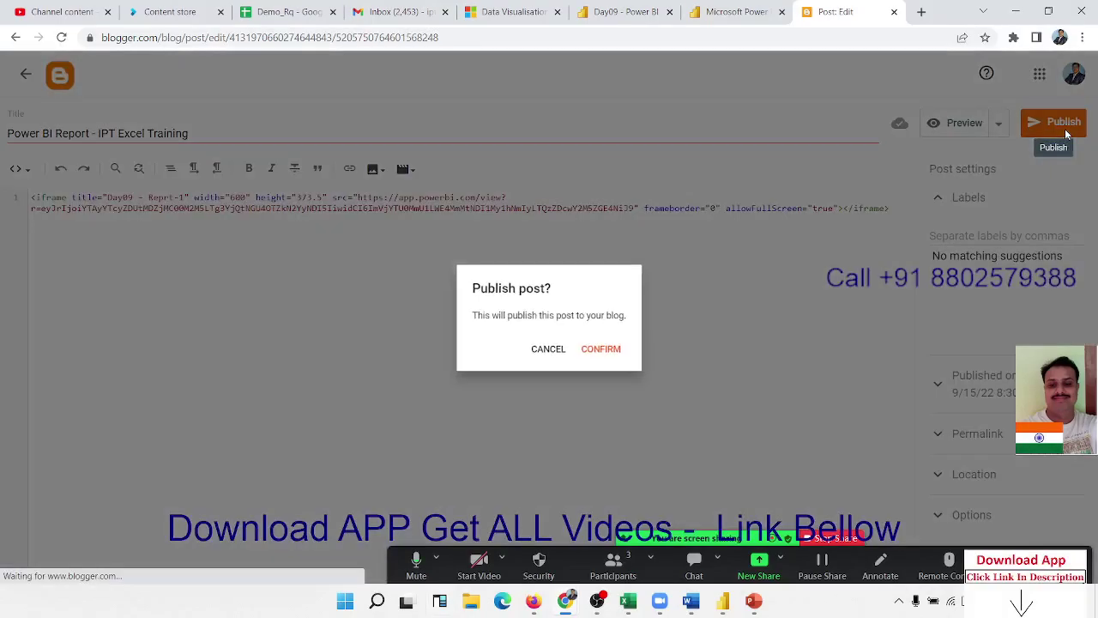
left_click(599, 355)
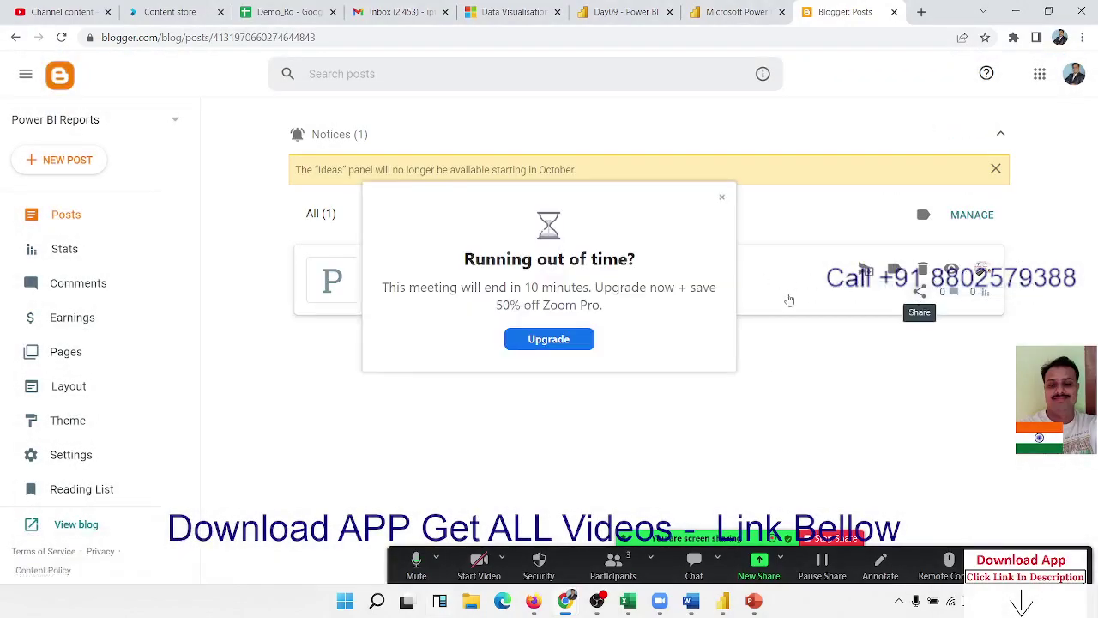
left_click(721, 197)
mouse_move(920, 291)
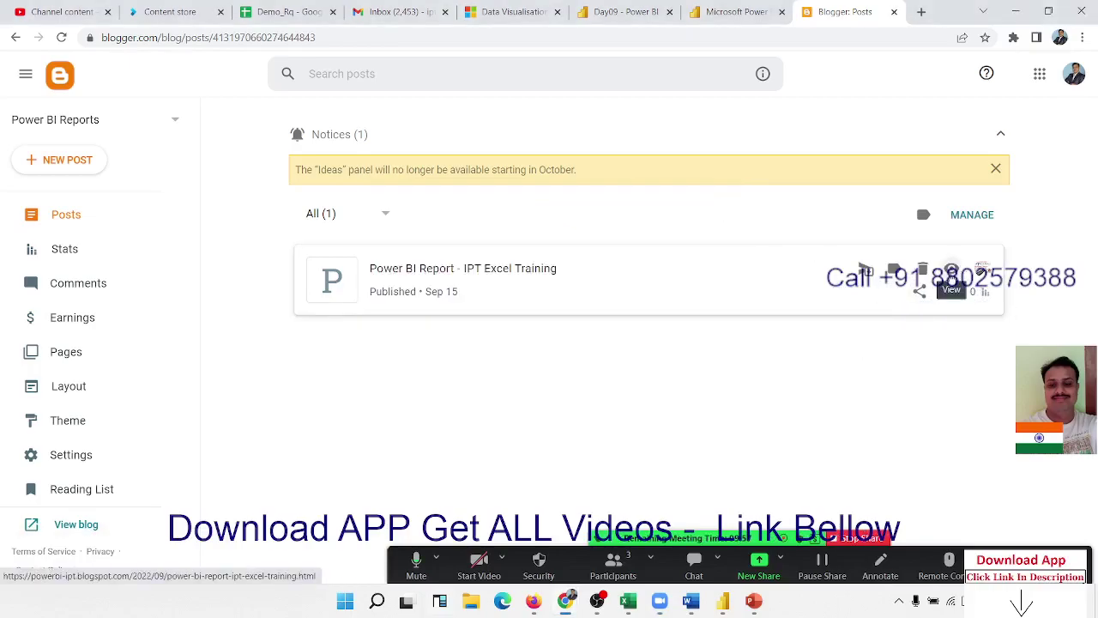
left_click(951, 279)
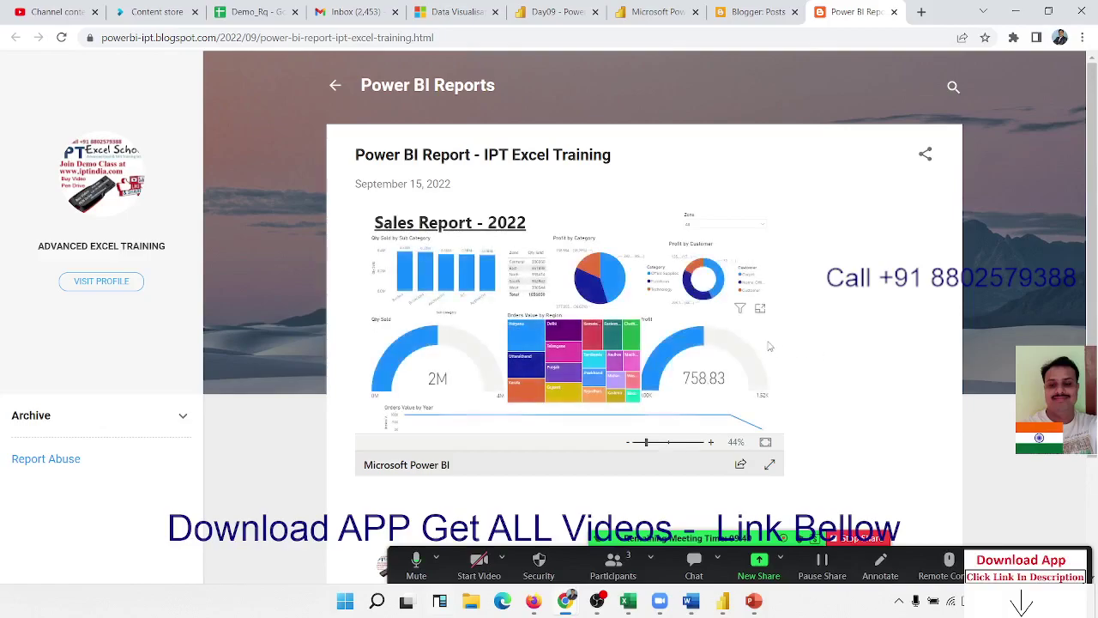
- Show the embedded report full screen, filter Zone to East then Noth, and exit full screen
scroll(770, 347, "down", 1)
scroll(647, 305, "up", 1)
left_click(769, 465)
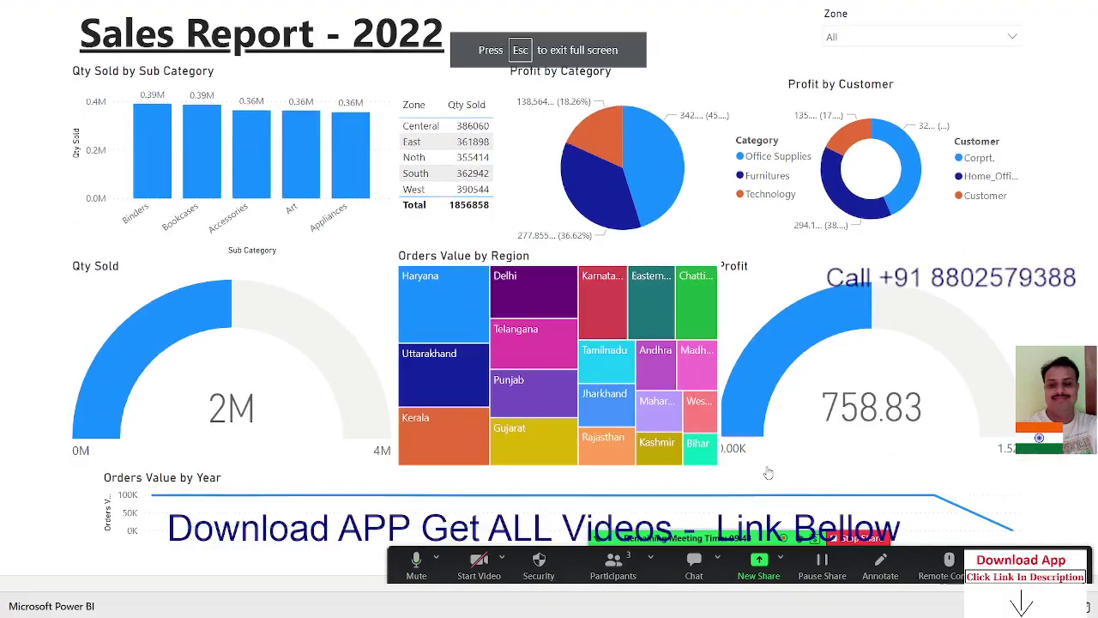
left_click(1012, 36)
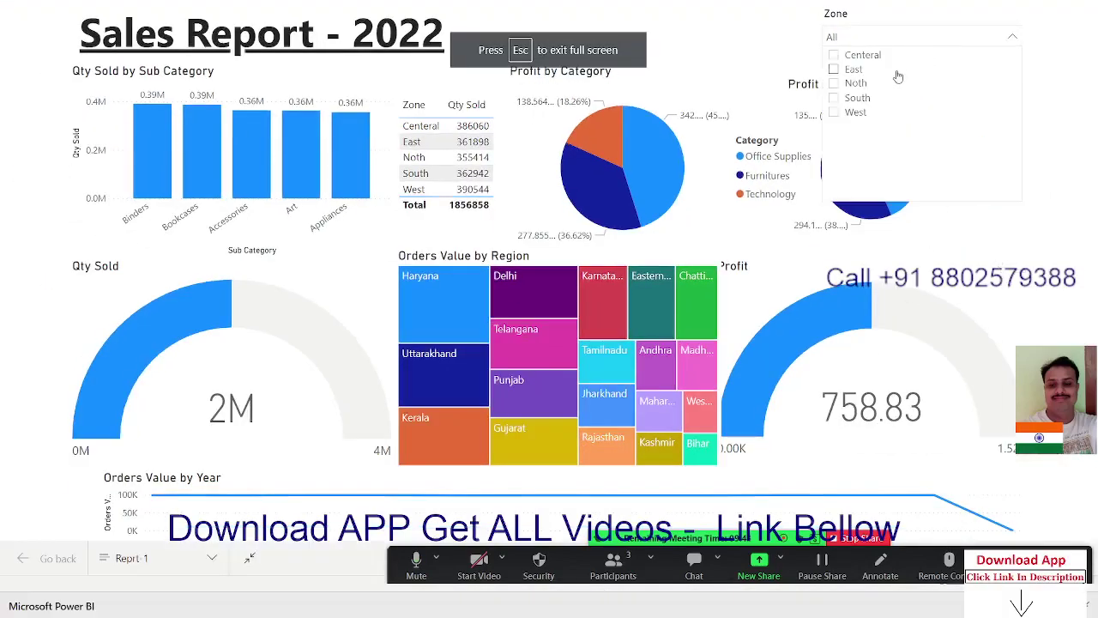
left_click(892, 69)
left_click(881, 83)
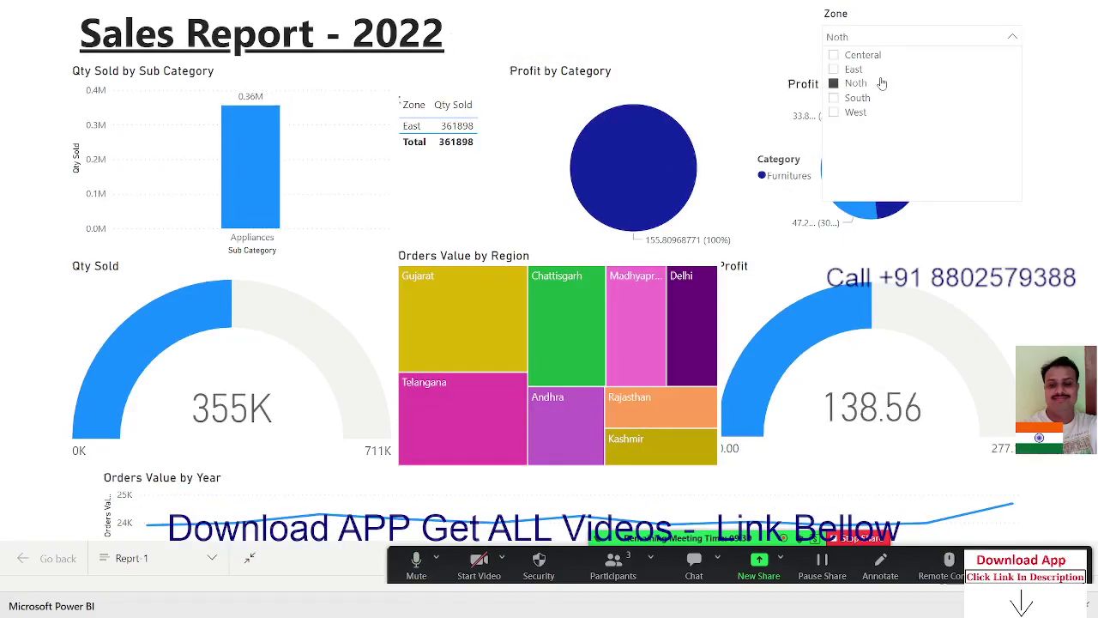
key("Escape")
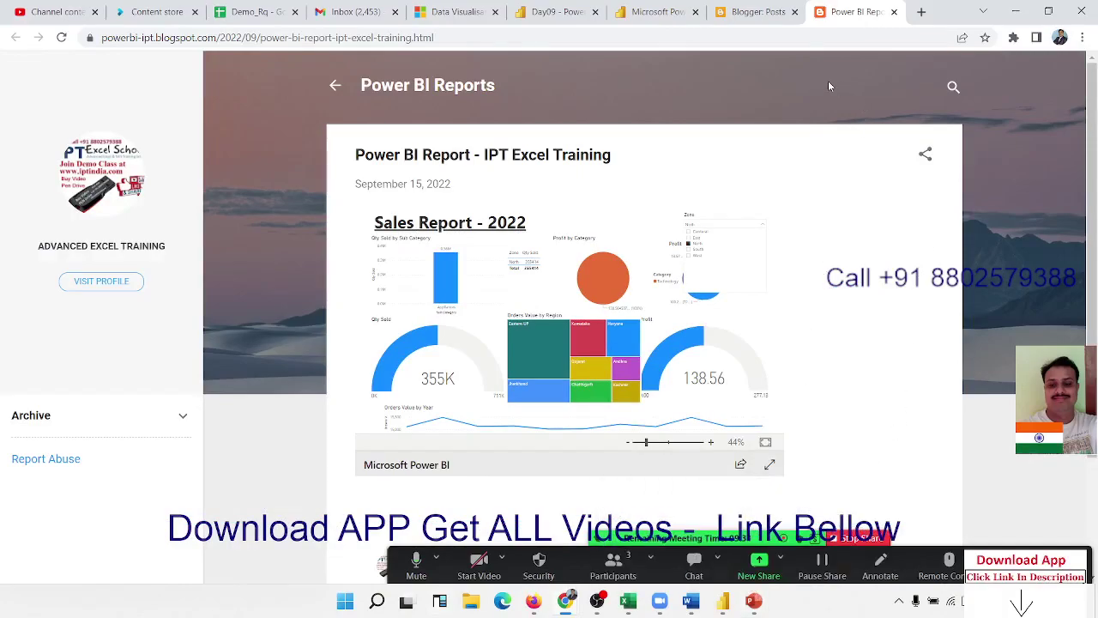
- Close the published post, Blogger posts and public report tabs
left_click(893, 12)
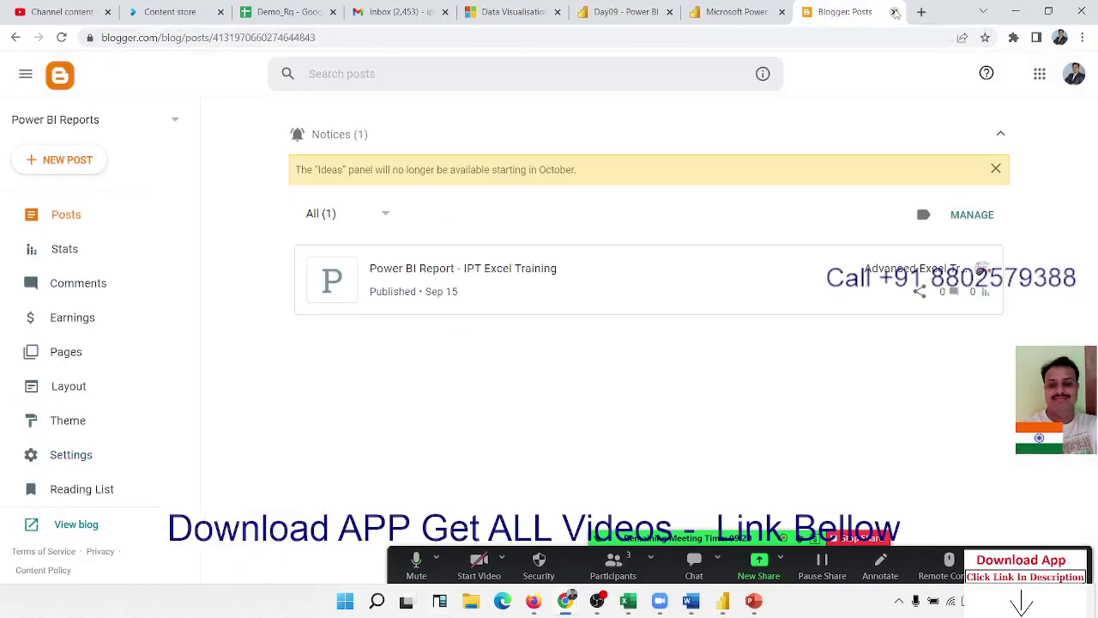
left_click(894, 12)
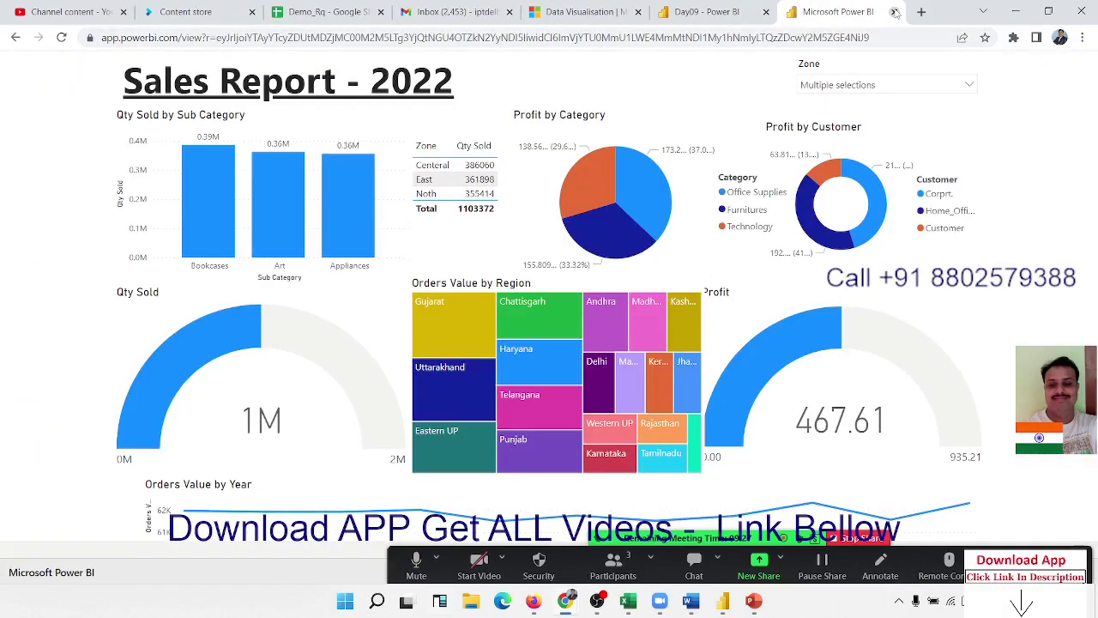
left_click(894, 12)
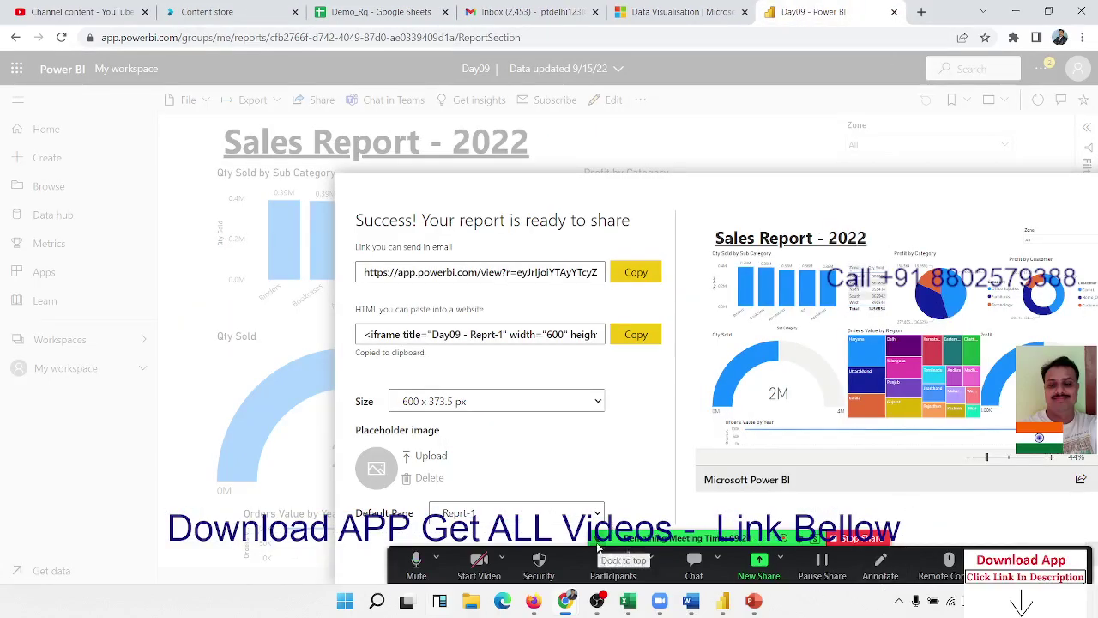
- Close the publish-to-web dialog and generate a QR code for the Day09 report
left_click_drag(550, 193, 375, 138)
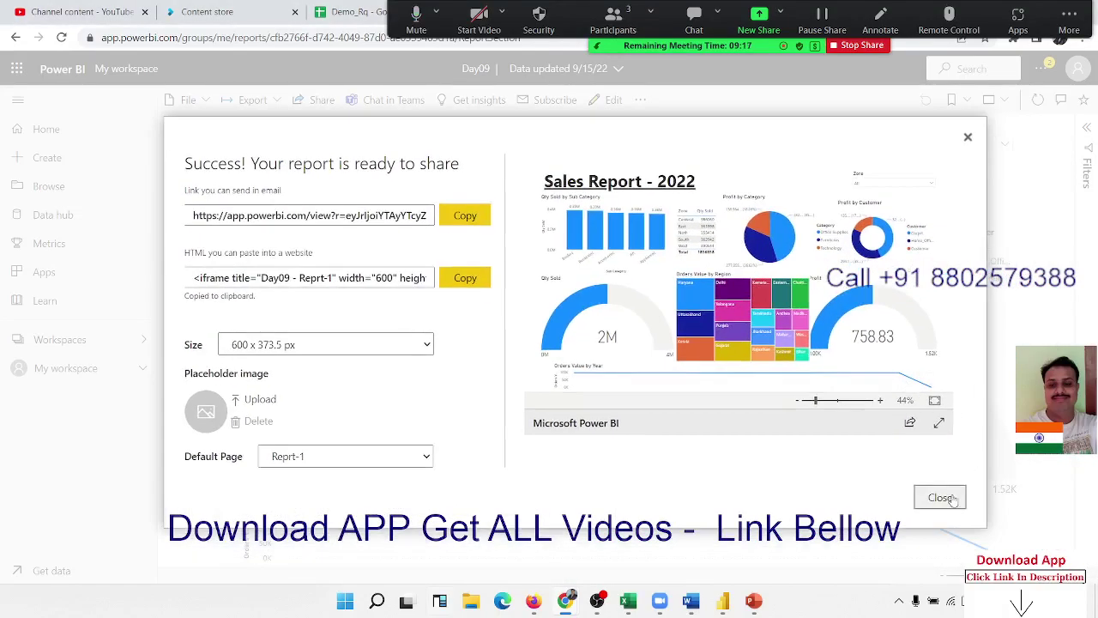
left_click(939, 496)
left_click(187, 99)
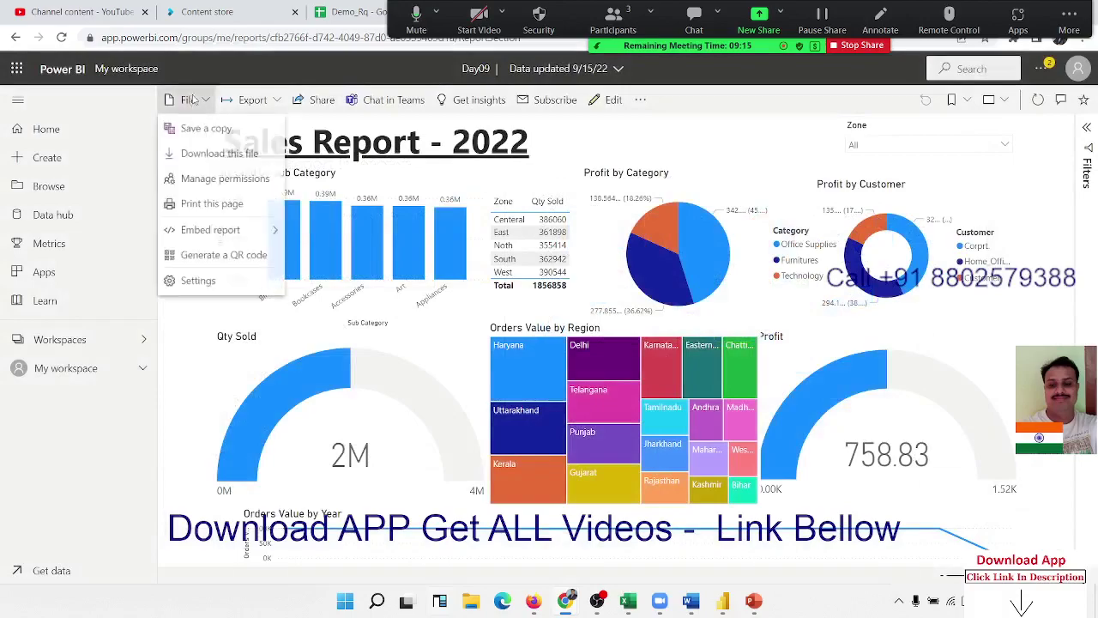
left_click(224, 258)
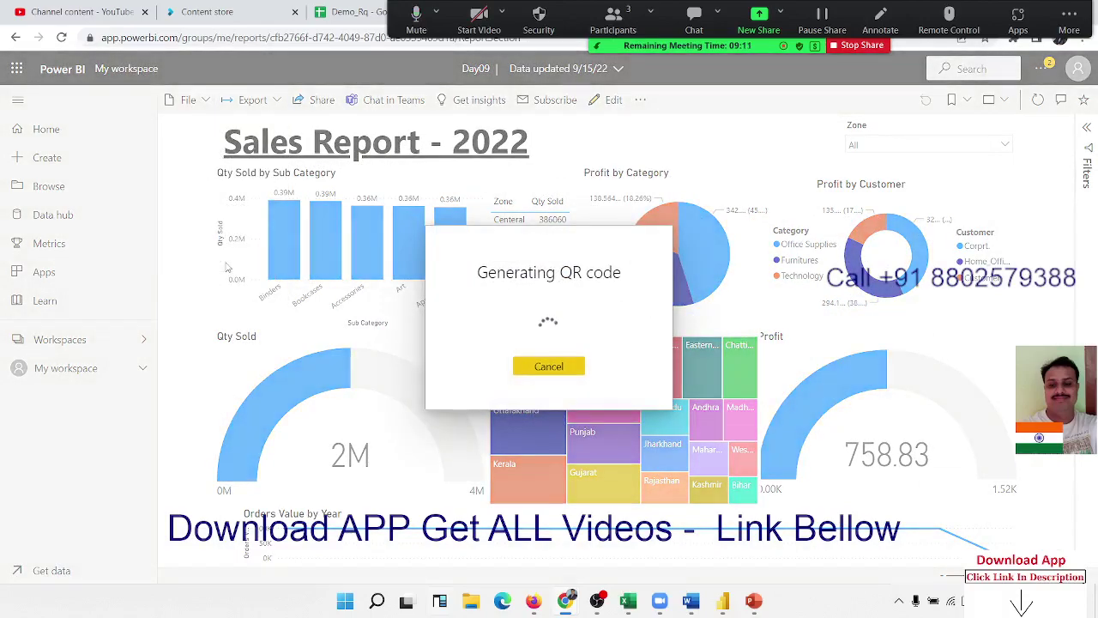
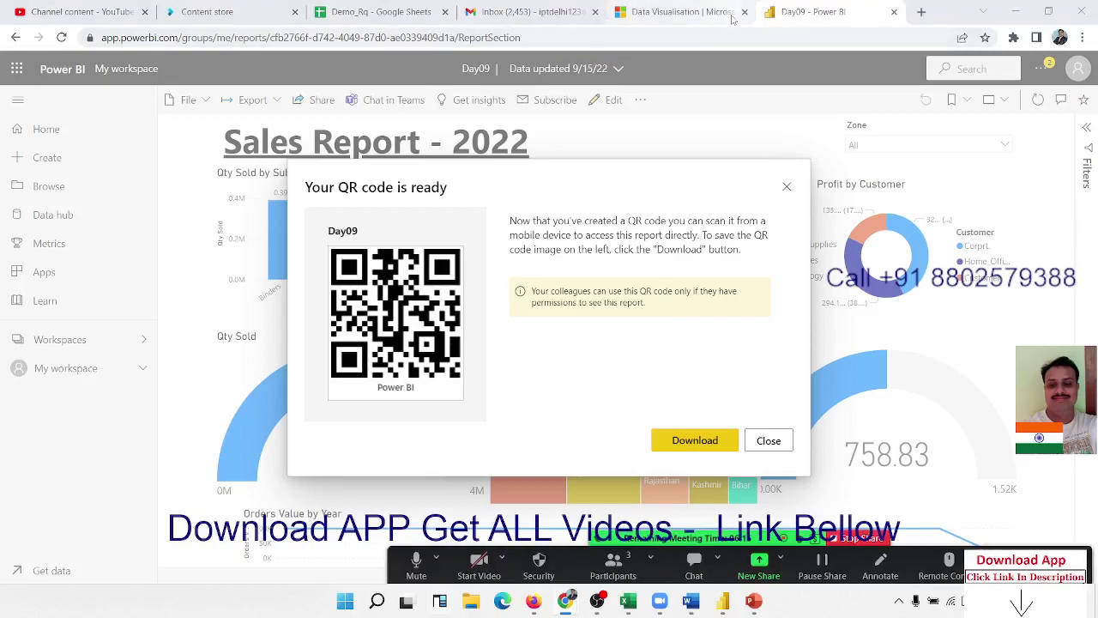
- In a new Chrome tab, log in to the Roundcube webmail via the Webmail Login suggestion
left_click(920, 12)
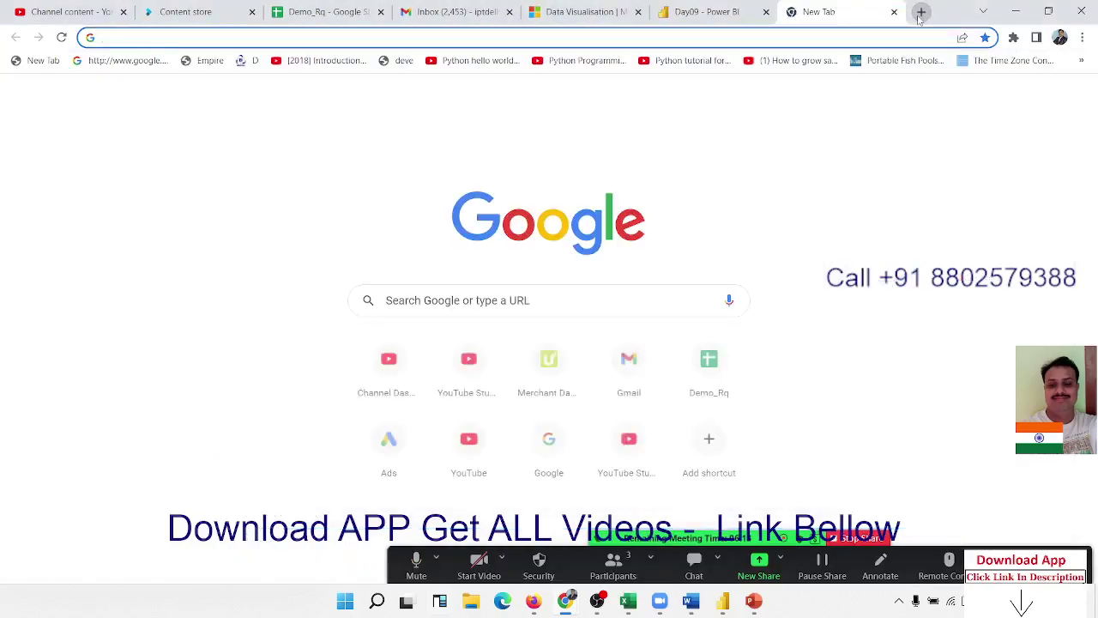
type("web.classplusapp.com")
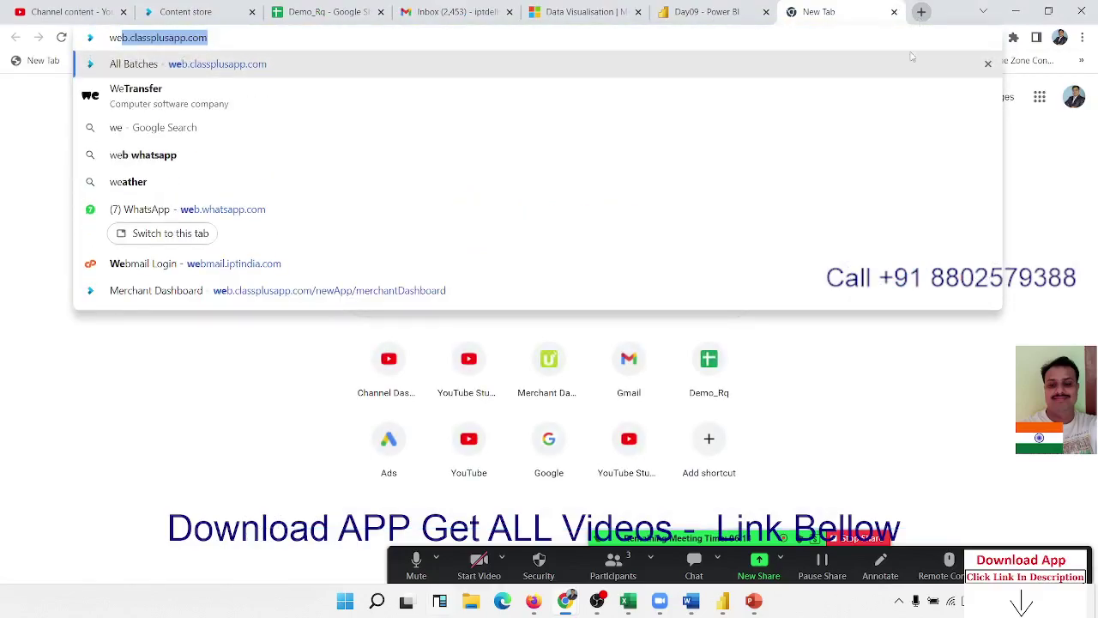
left_click(747, 265)
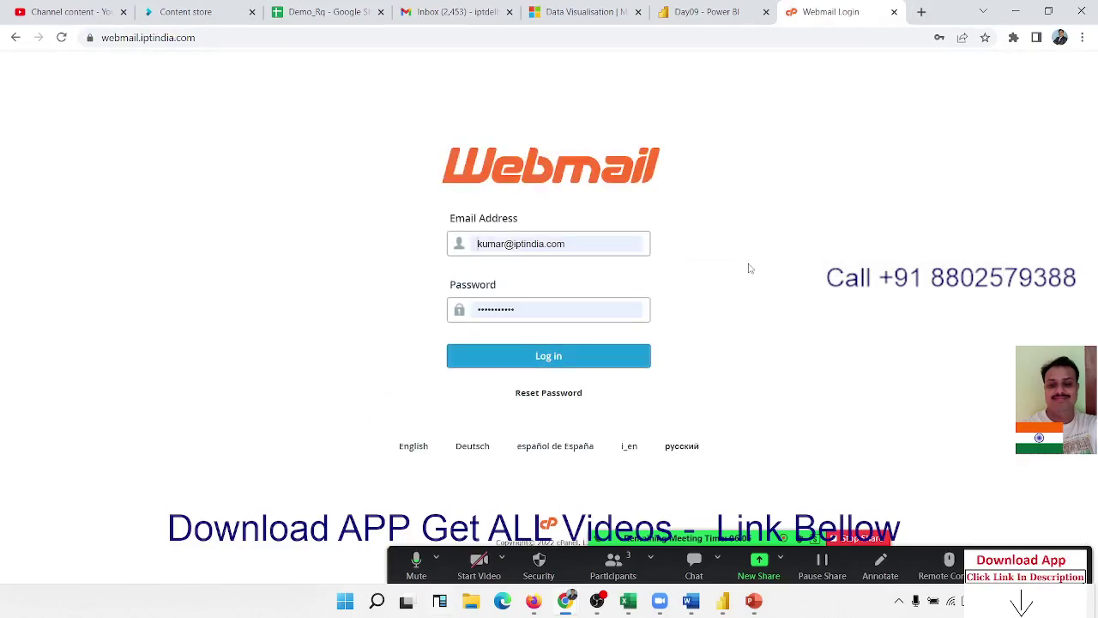
left_click(511, 361)
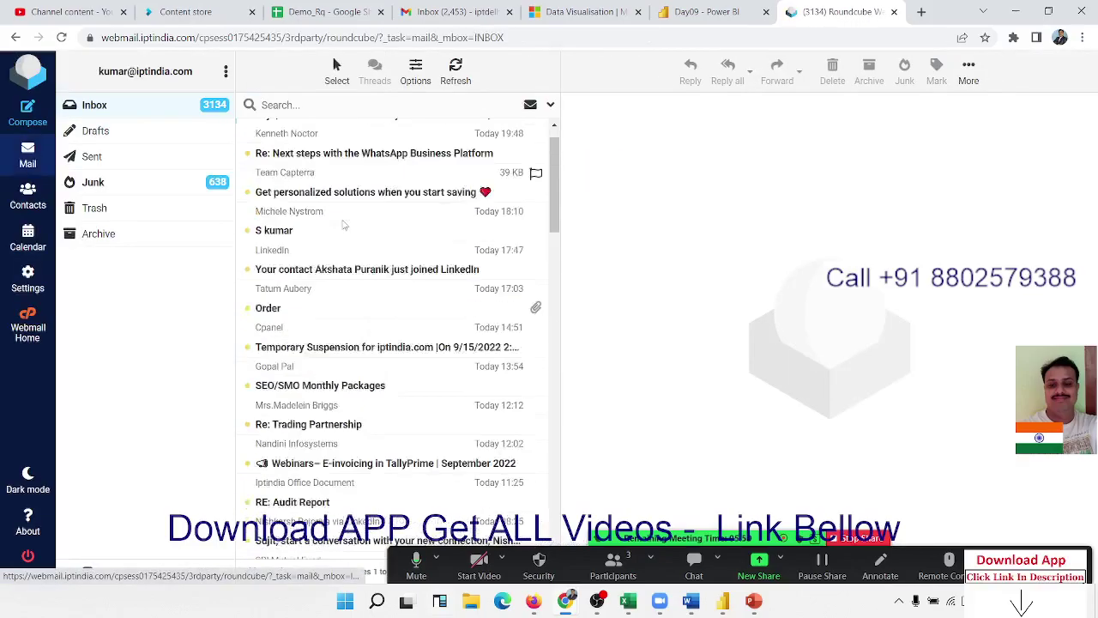
- Reload the webmail inbox, then go back to the Day09 Power BI report tab
left_click(62, 39)
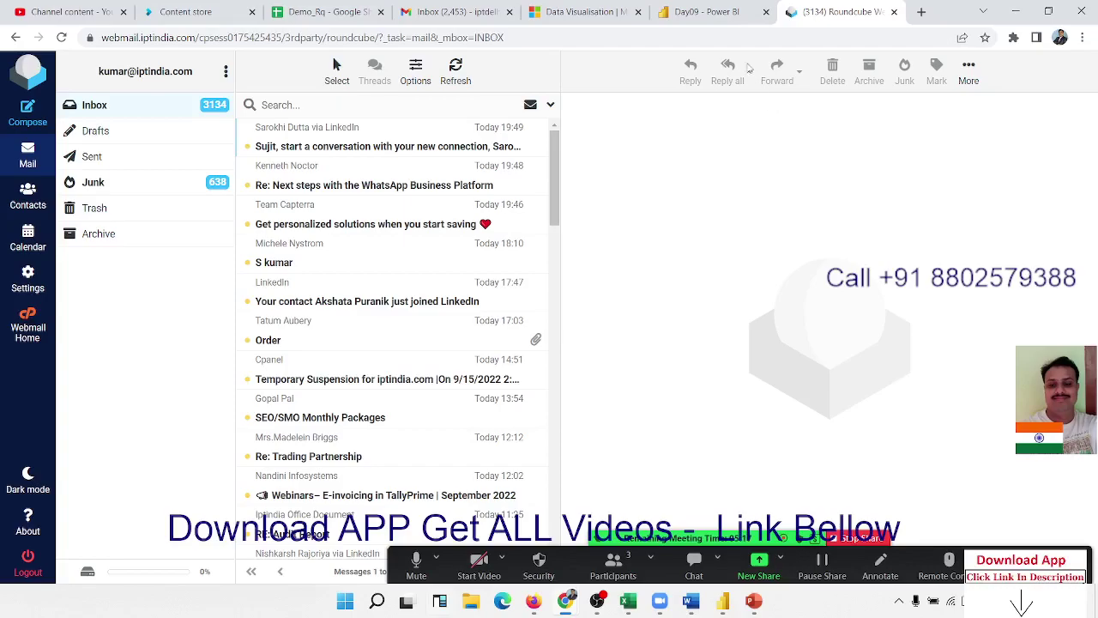
left_click(715, 24)
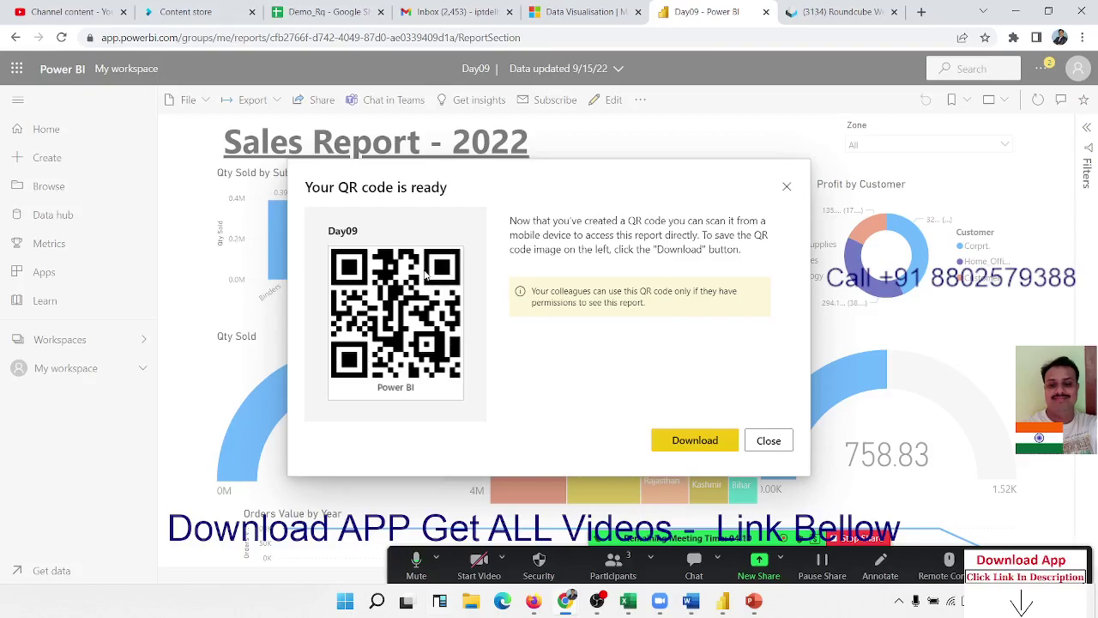
- Close the 'Your QR code is ready' dialog to reveal the Sales Report - 2022 dashboard
left_click(772, 451)
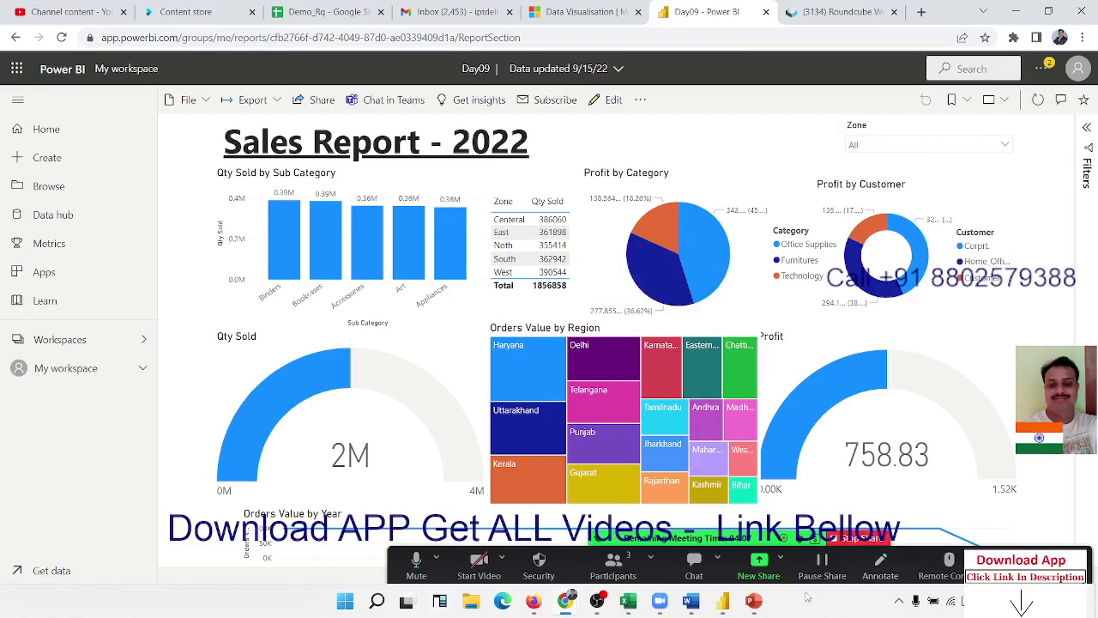
mouse_move(761, 607)
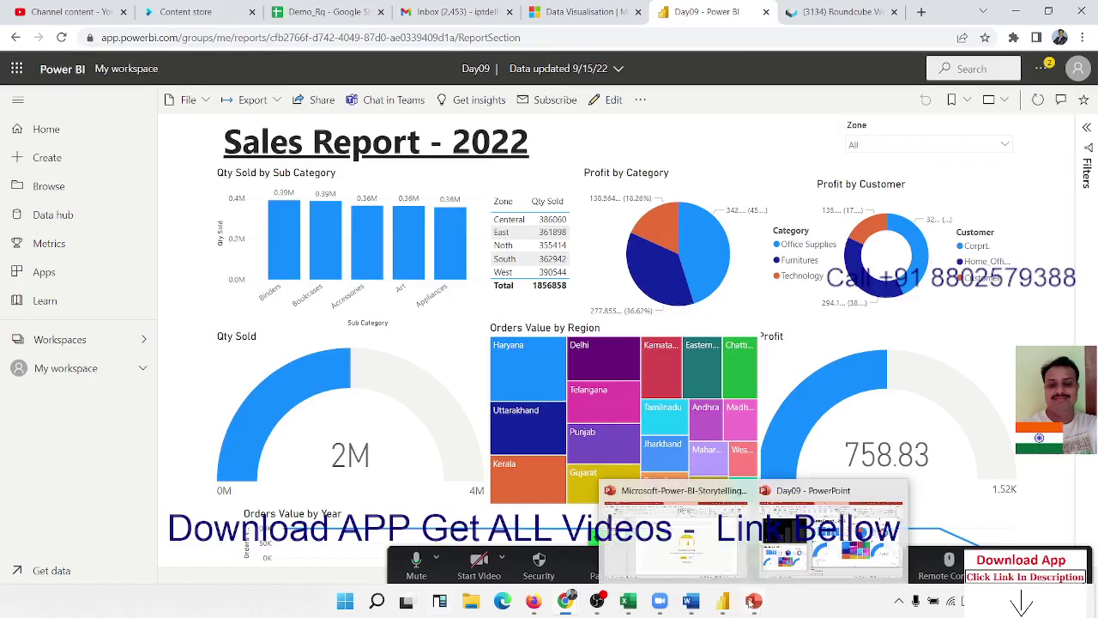
- Minimize the browser to bring the Day09 report forward in Power BI Desktop
left_click(724, 603)
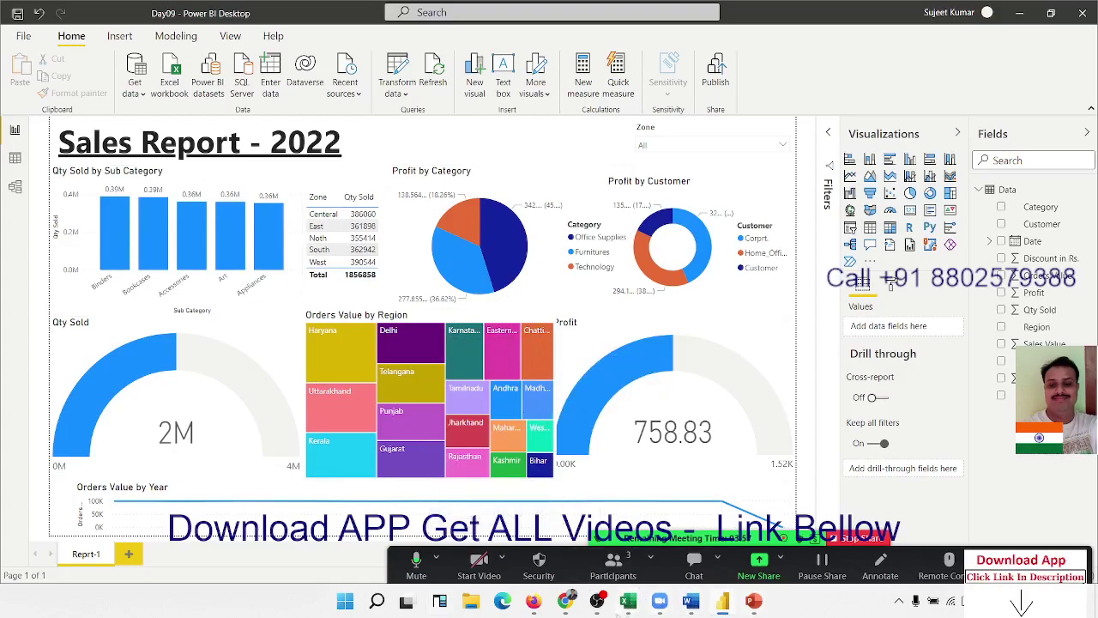
mouse_move(581, 606)
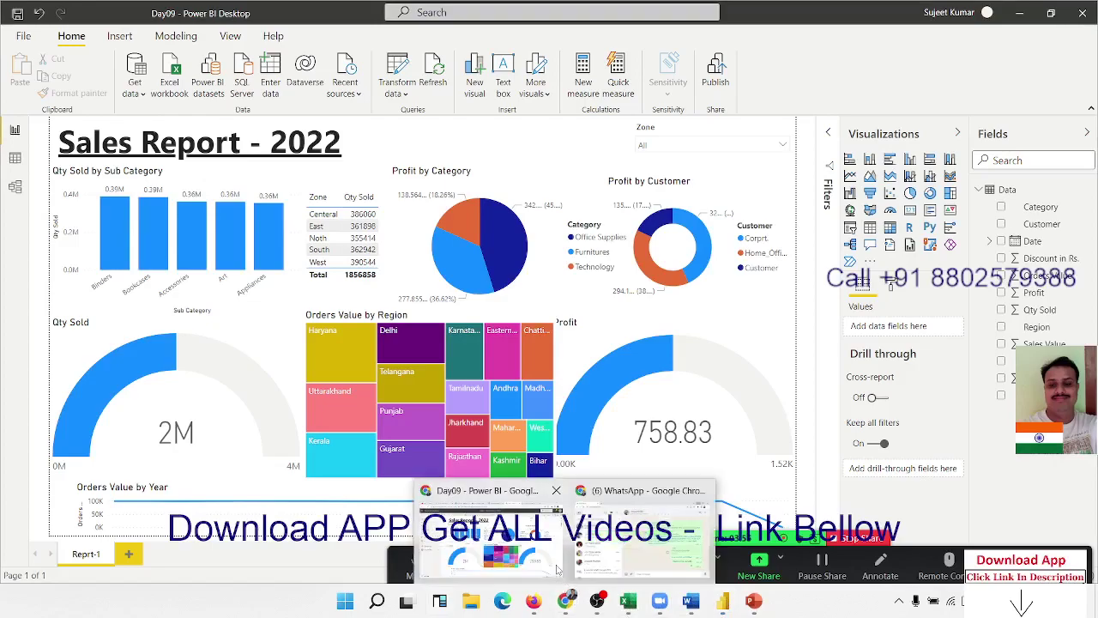
left_click(557, 571)
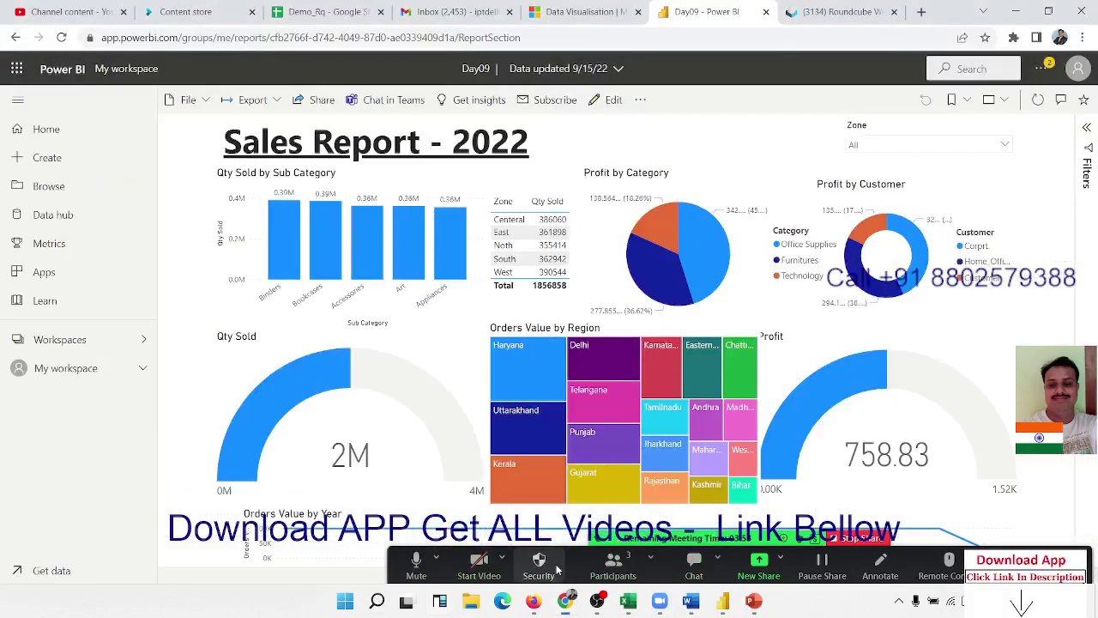
left_click(1014, 13)
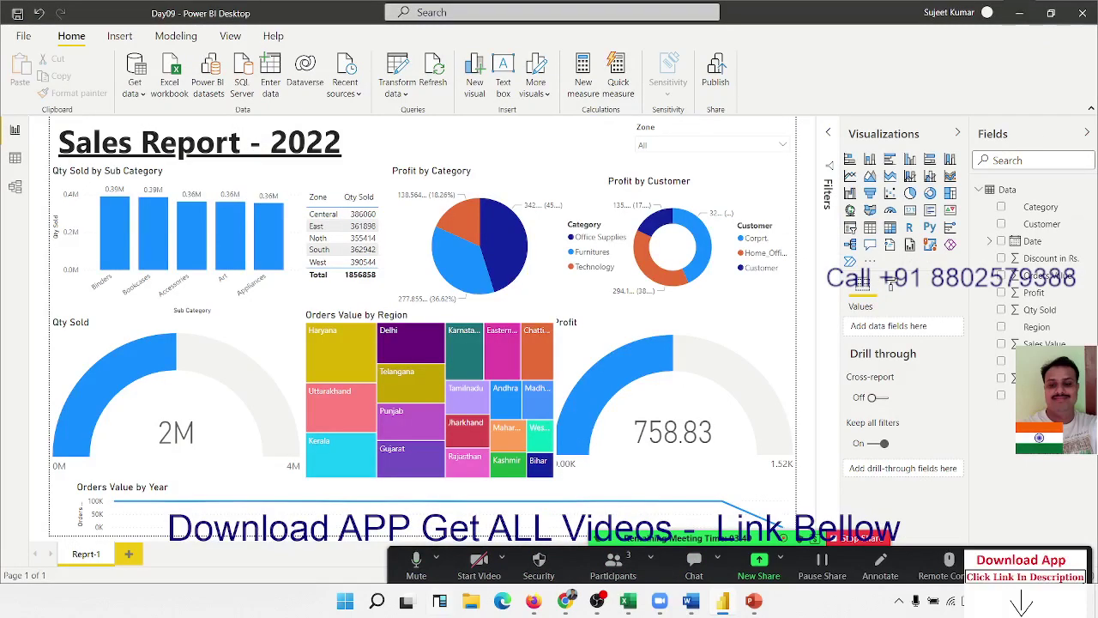
mouse_move(722, 604)
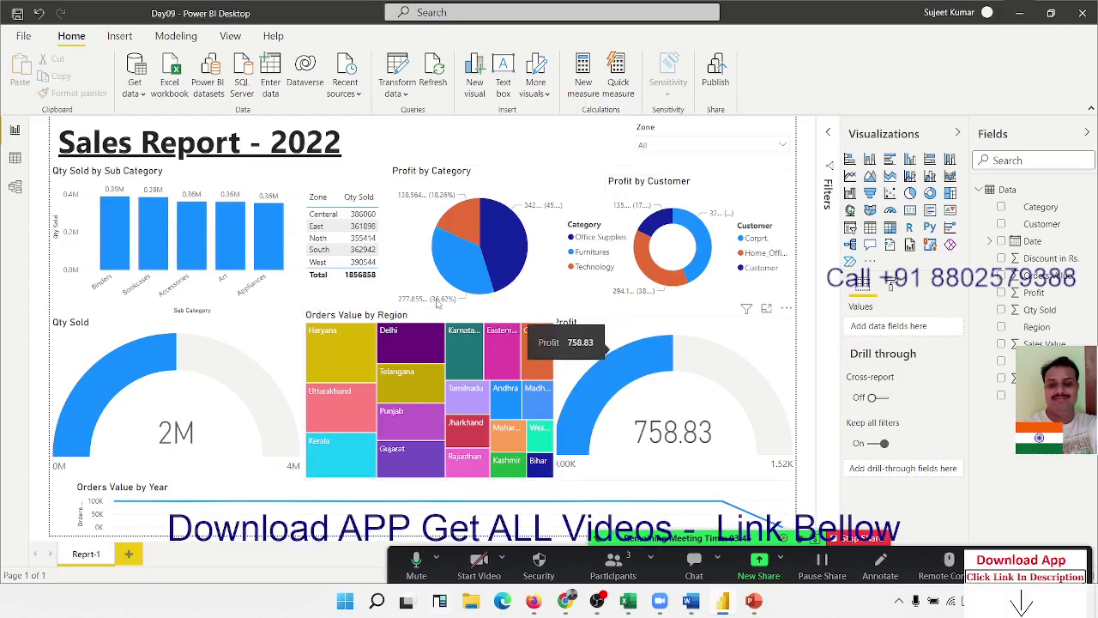
- In Data view, select the Total Sales Value column to check its decimal type and Sum summarization
mouse_move(240, 235)
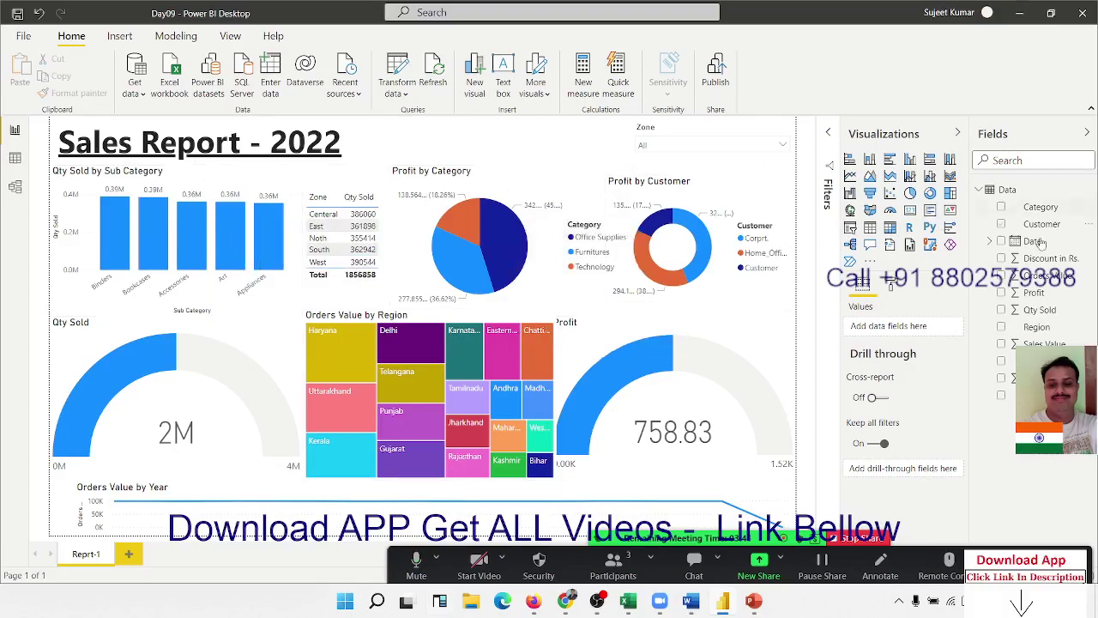
left_click(15, 158)
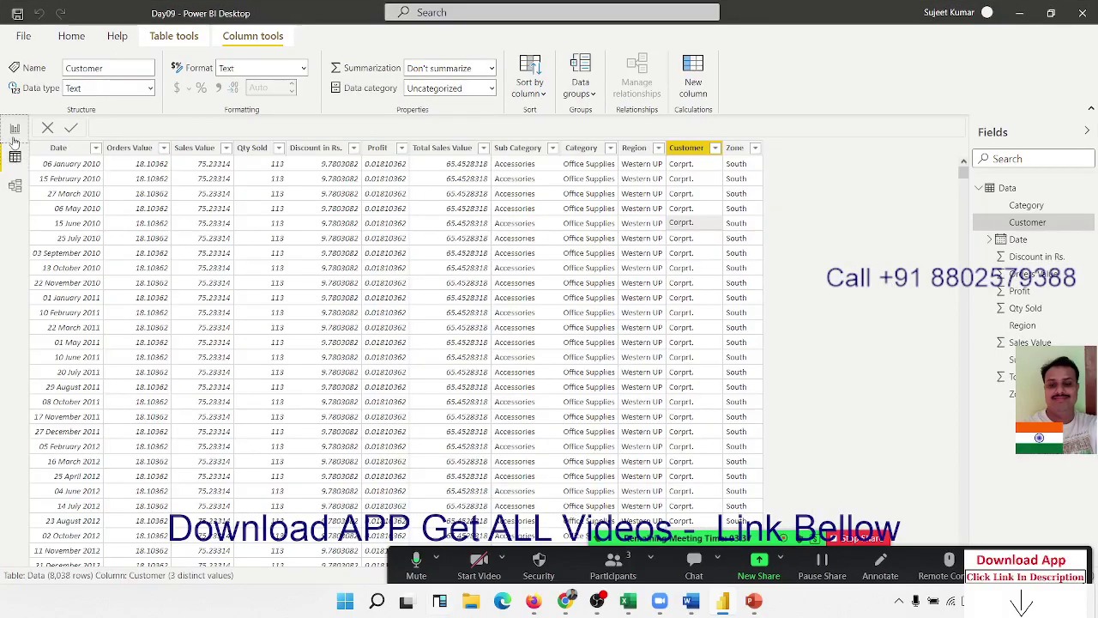
left_click(14, 134)
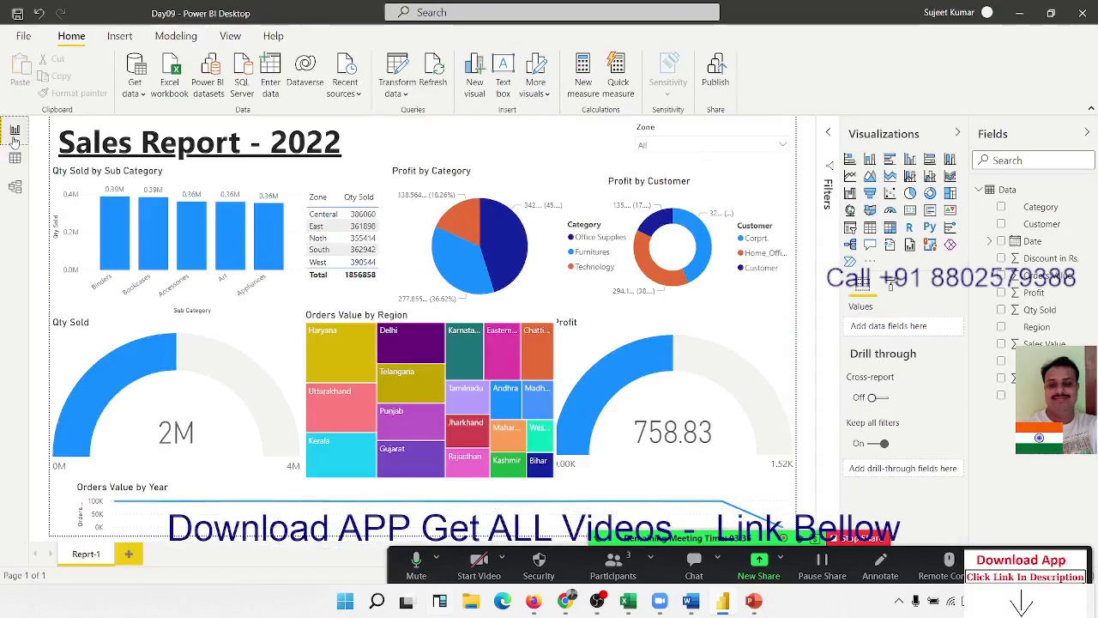
left_click(15, 157)
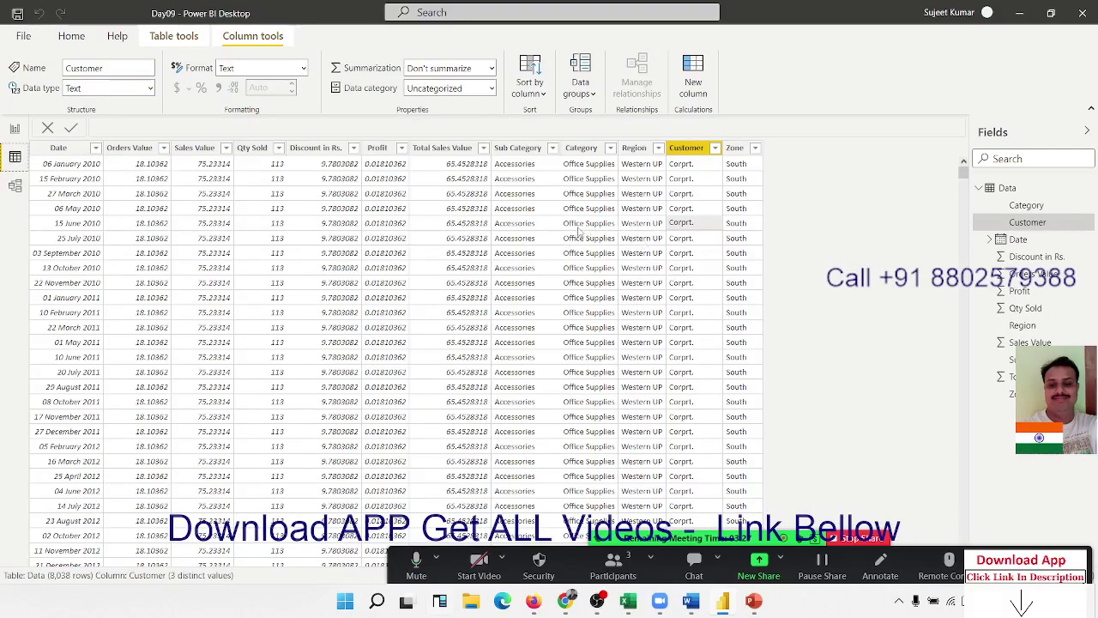
left_click(420, 223)
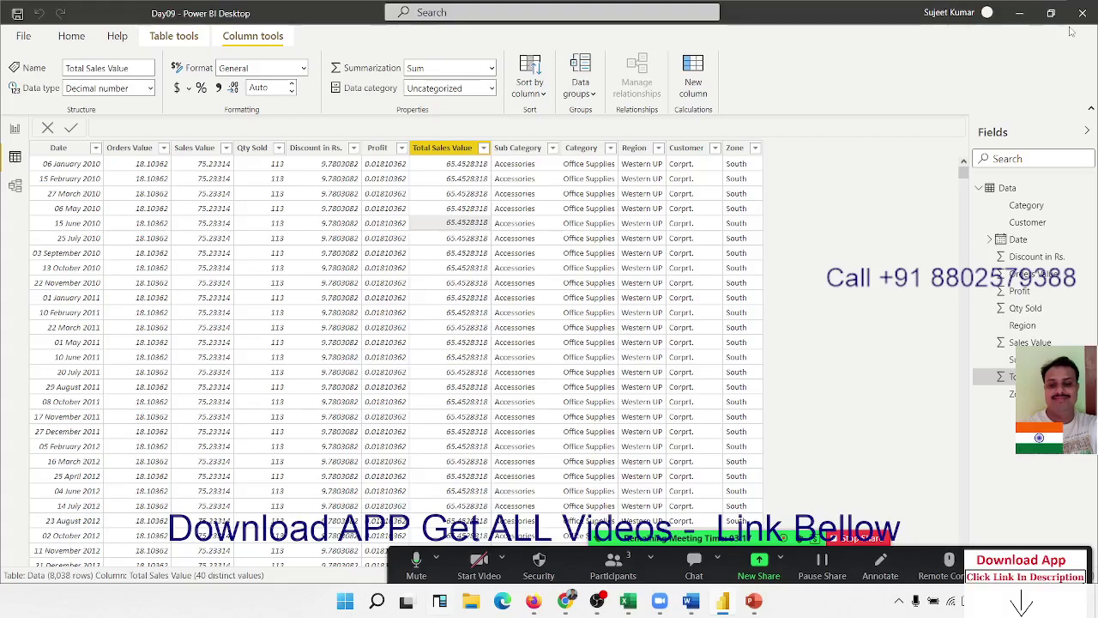
- Minimize Power BI Desktop and close the storytelling and Day09 presentations, discarding unsaved changes
left_click(1019, 12)
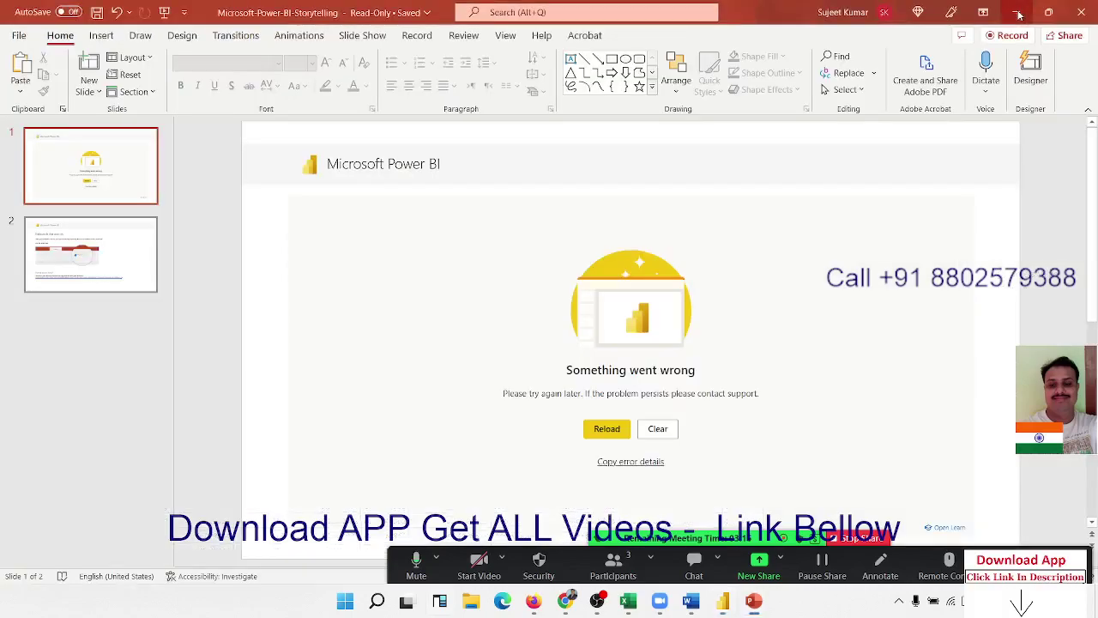
left_click(1087, 12)
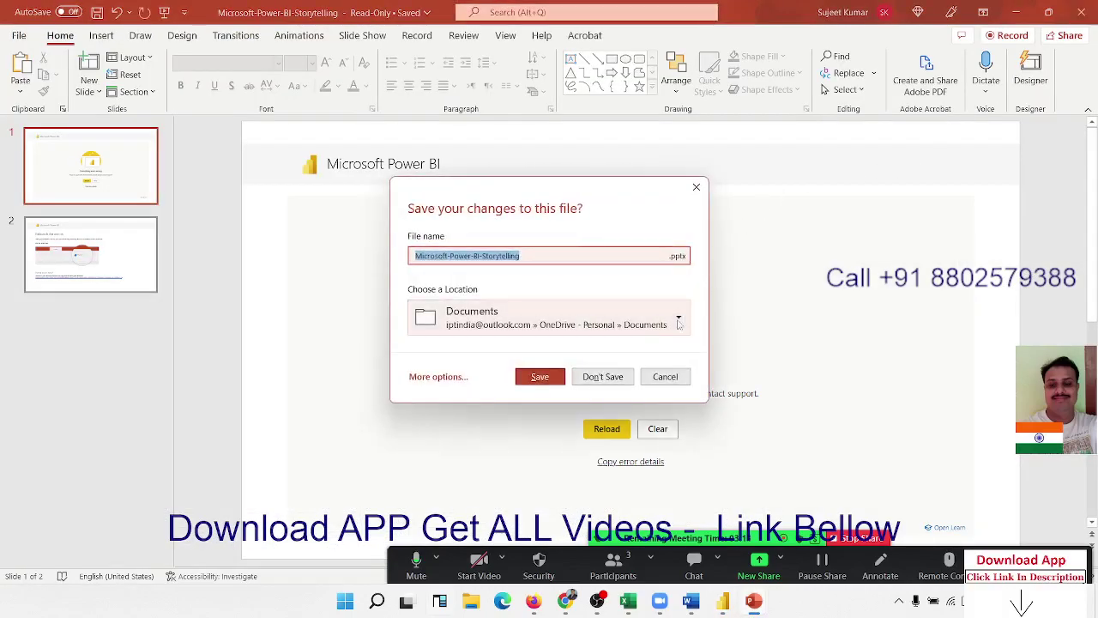
left_click(615, 379)
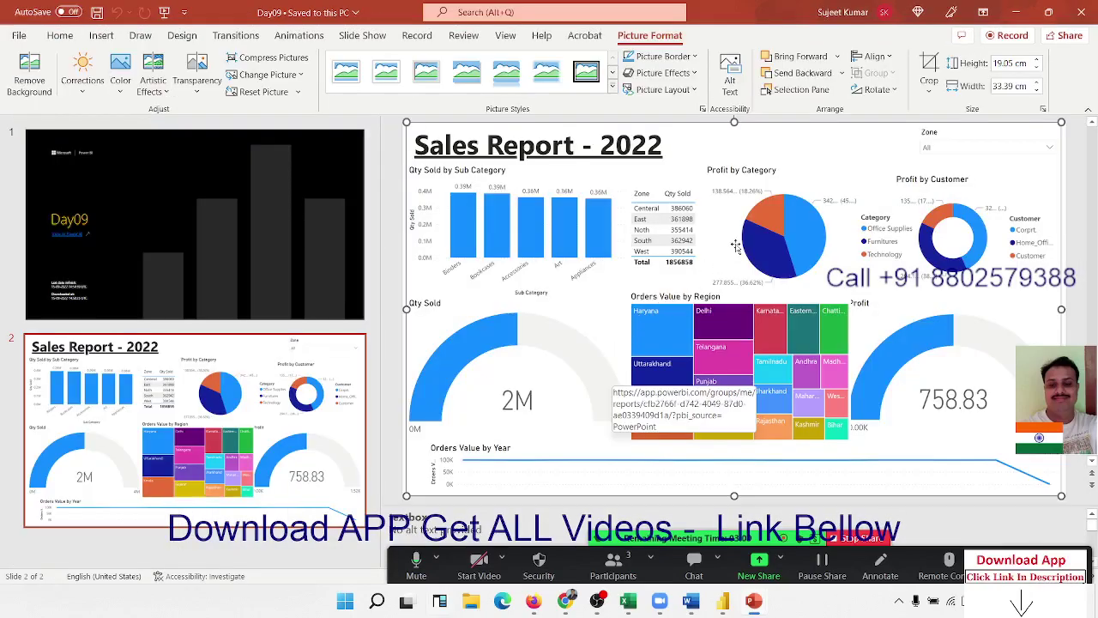
left_click(1088, 10)
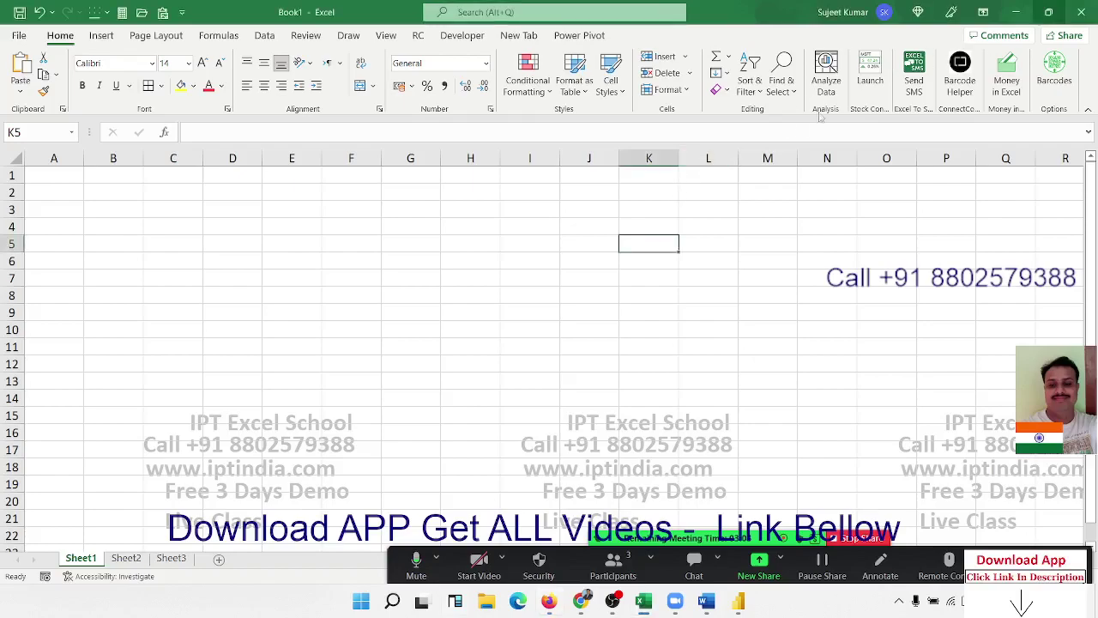
- Close the blank Book1 workbook, the VBA editor and the XLOOKUP workbook
left_click(1016, 16)
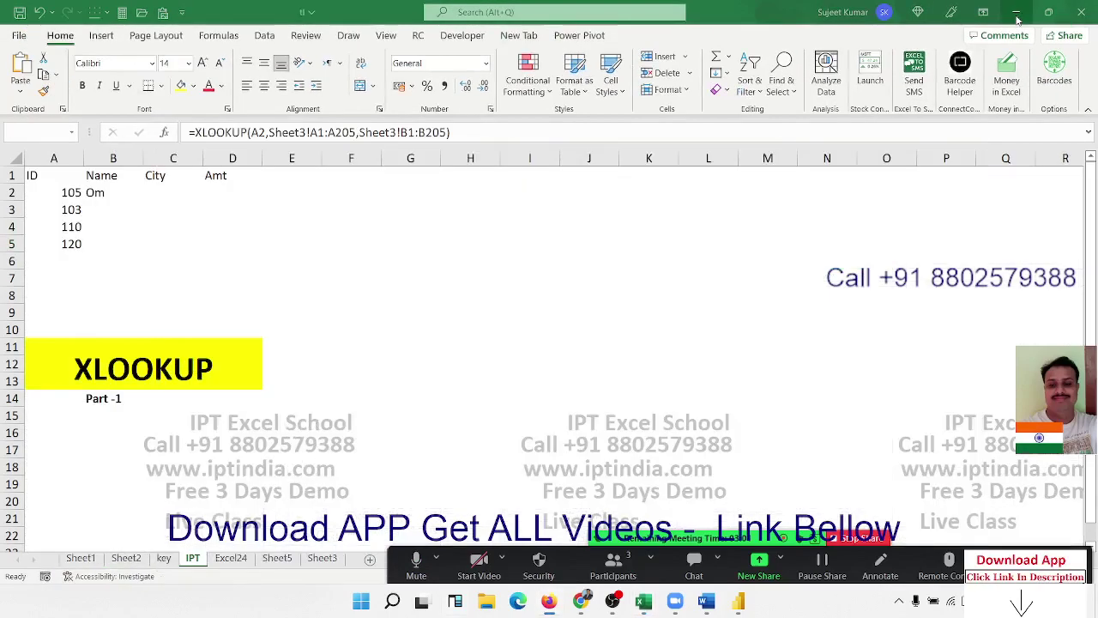
left_click(1017, 15)
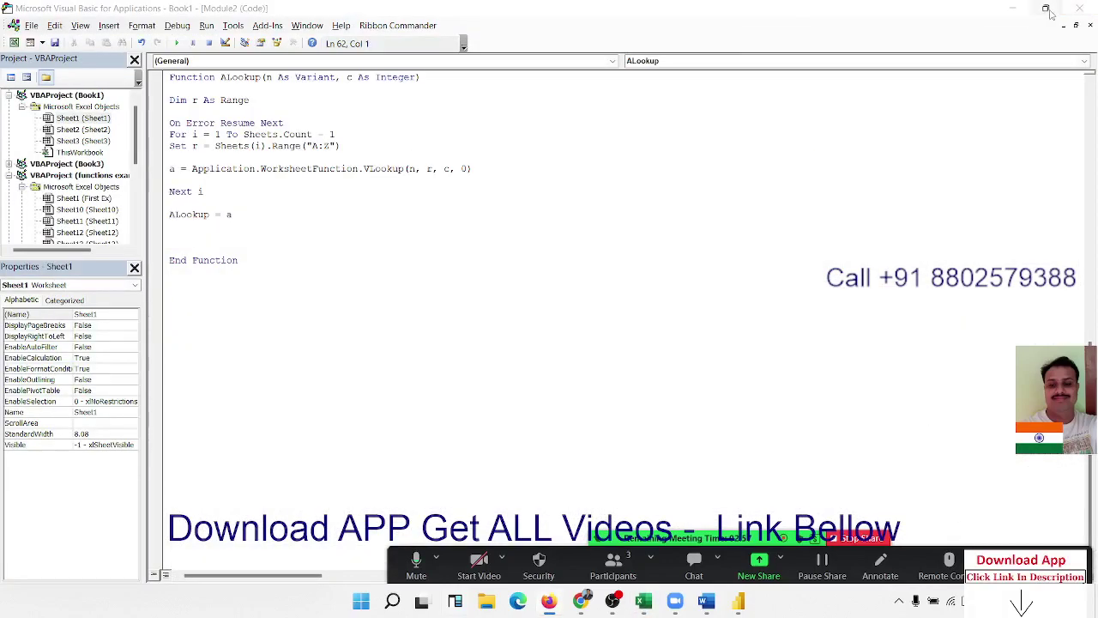
left_click(1083, 10)
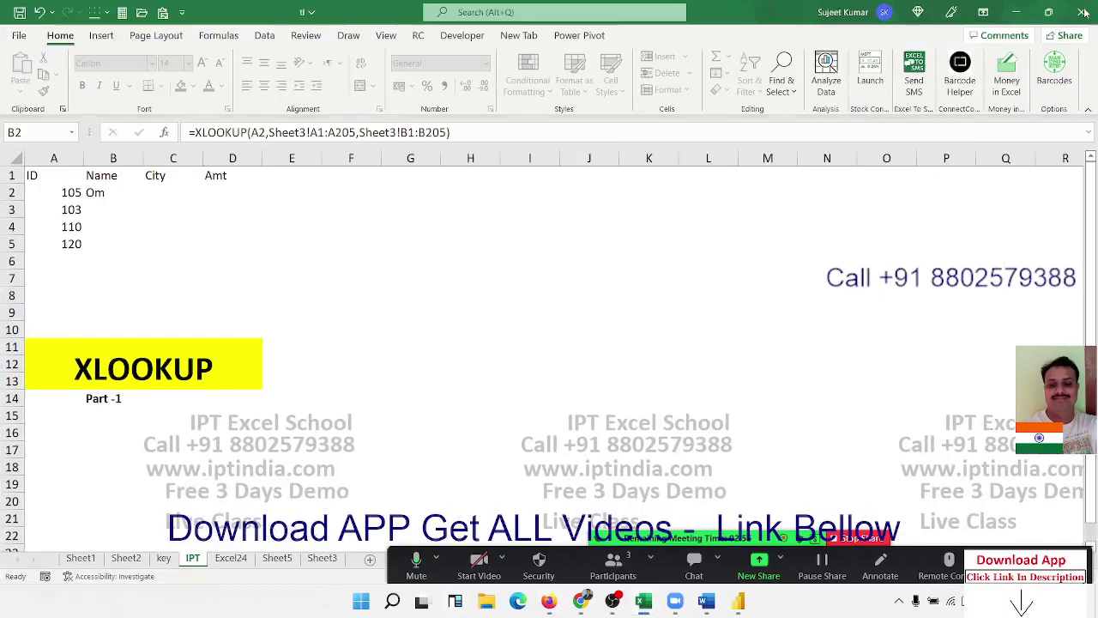
left_click(514, 295)
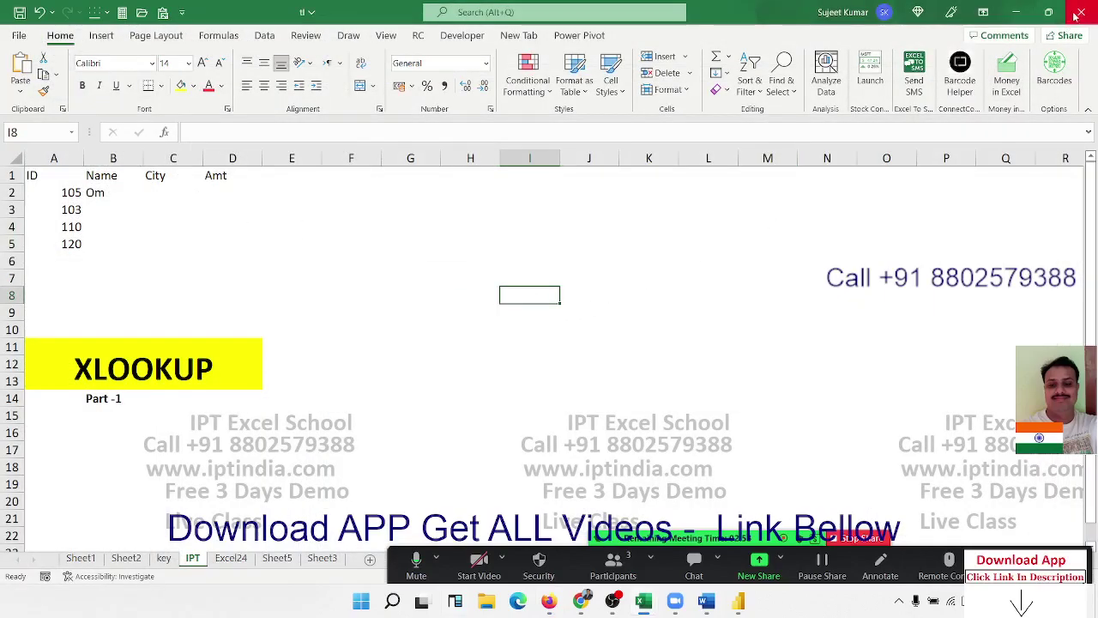
left_click(1023, 14)
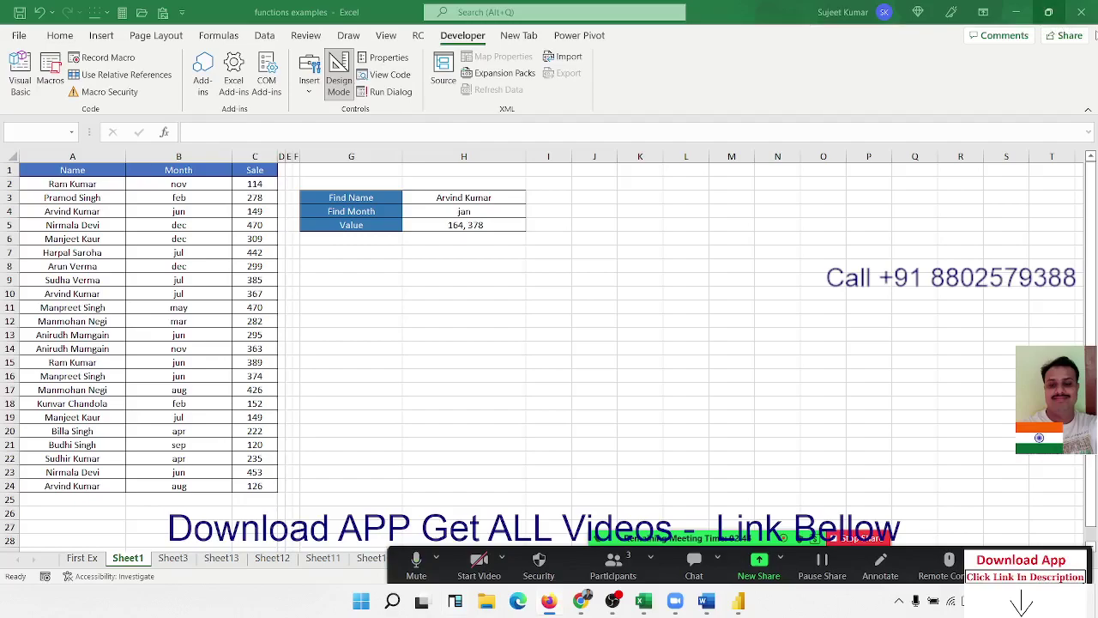
- Close functions examples, the blank Word document and Book3 without saving, exiting Excel
left_click(1081, 12)
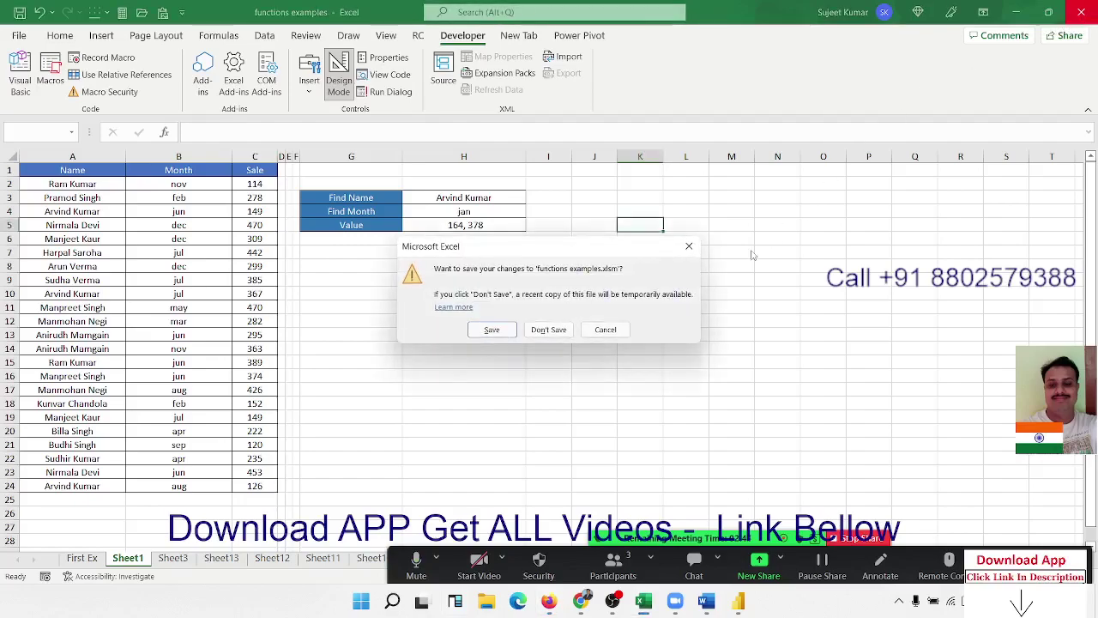
left_click(548, 329)
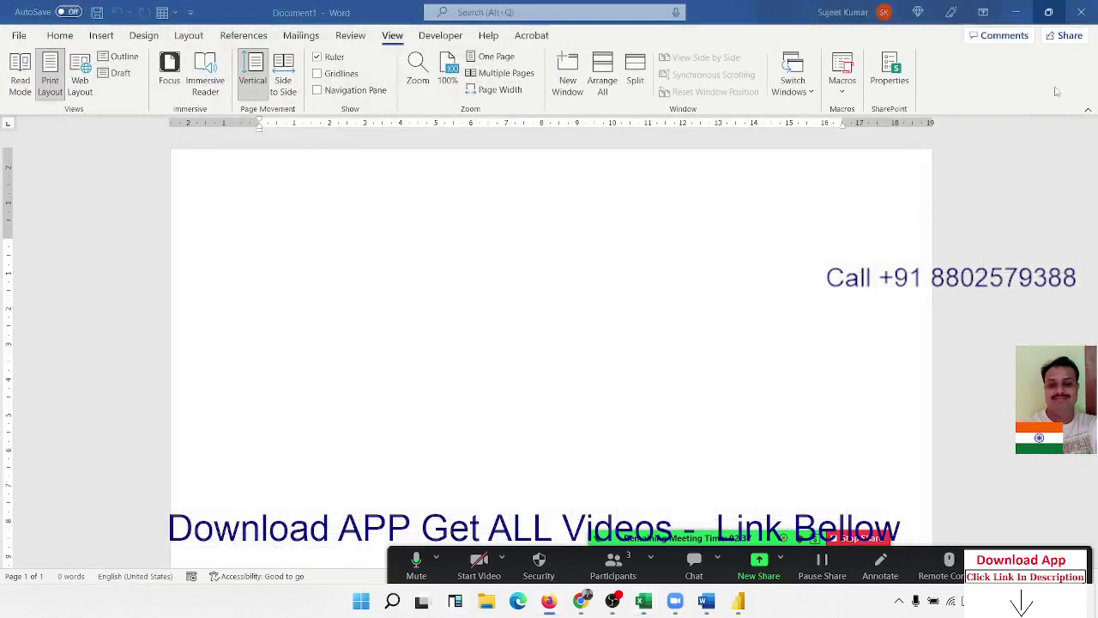
left_click(1078, 23)
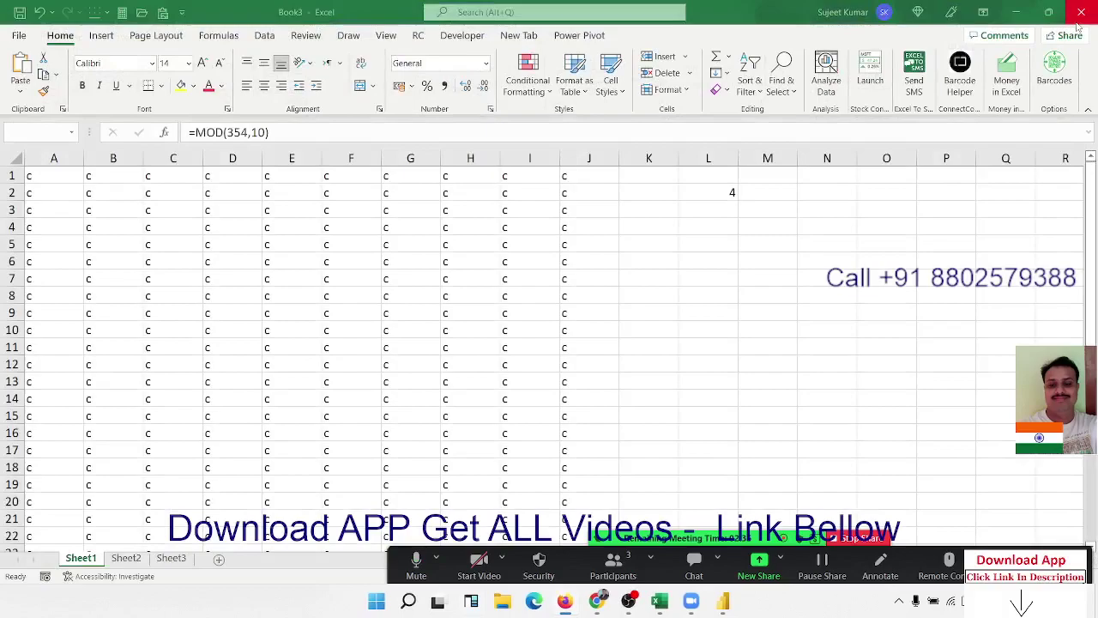
left_click(1078, 22)
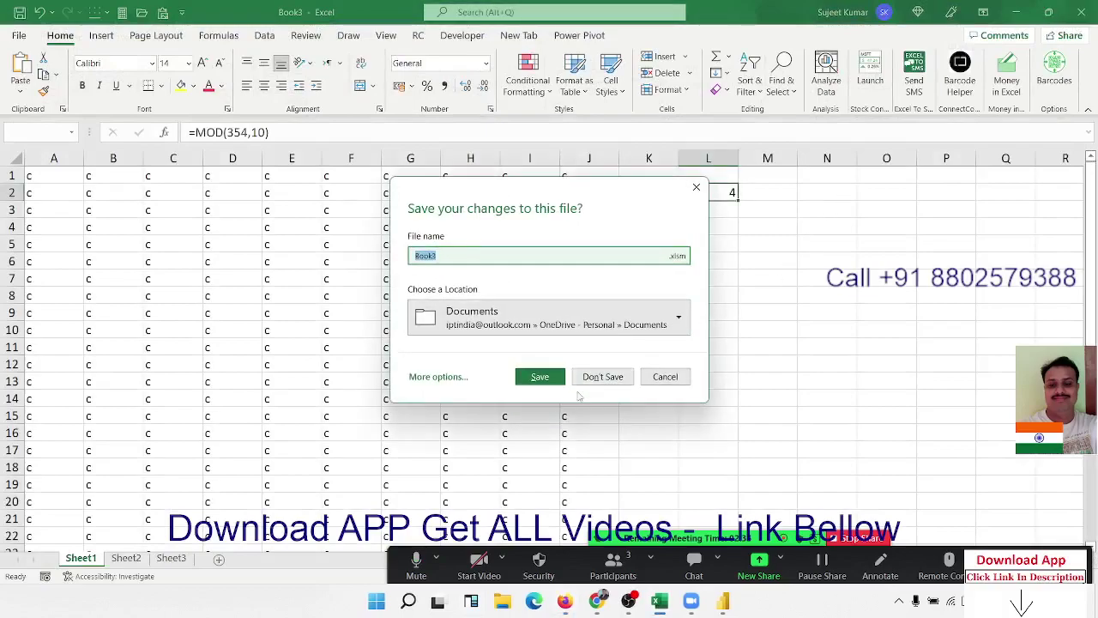
left_click(610, 385)
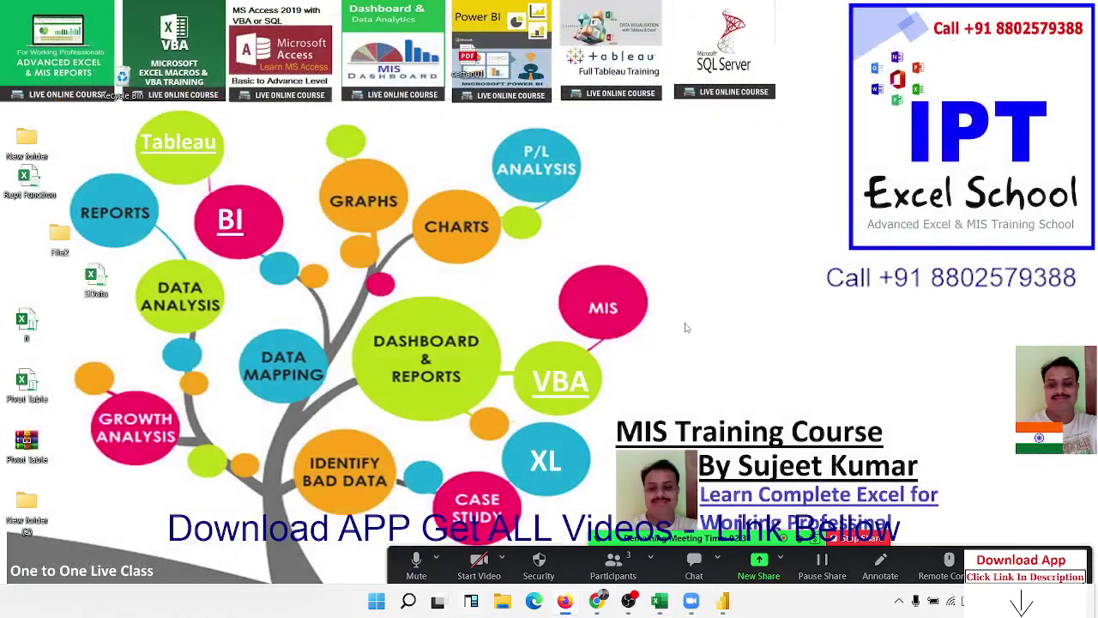